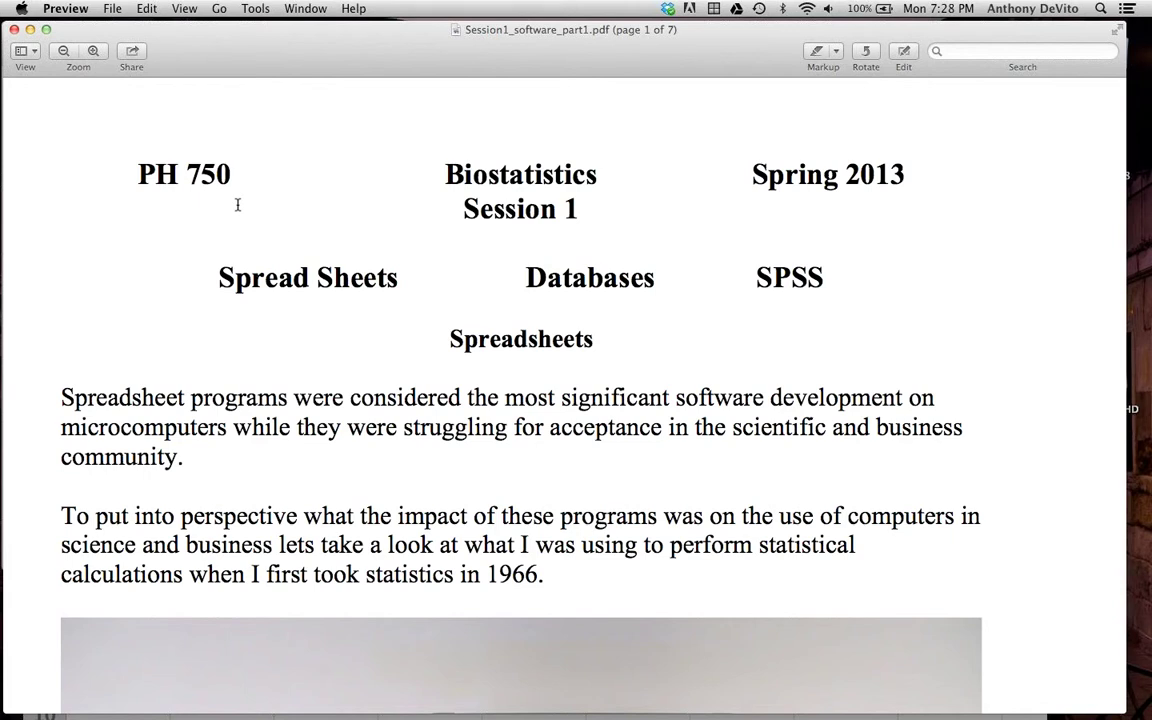
# - Read page 1 of the Session 1 handout, covering the spreadsheet introduction, the mechanical calculator photo and the paragraph beneath it
pyautogui.scroll(-5, 284, 318)
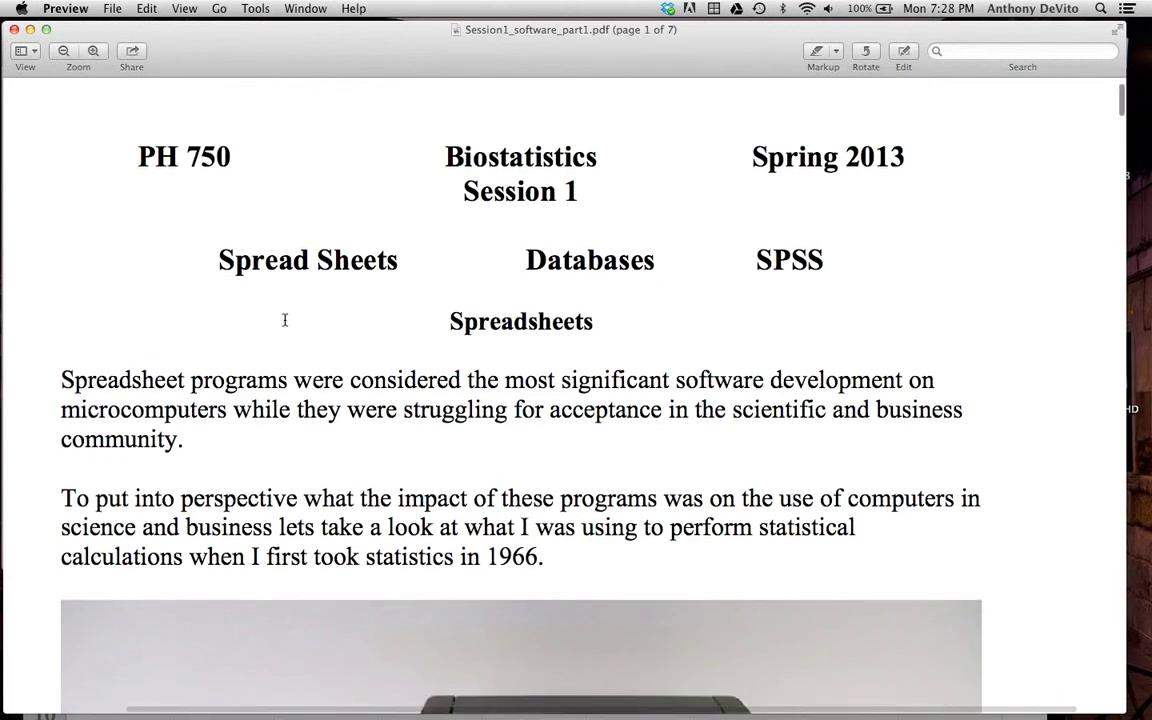
pyautogui.scroll(-15, 284, 318)
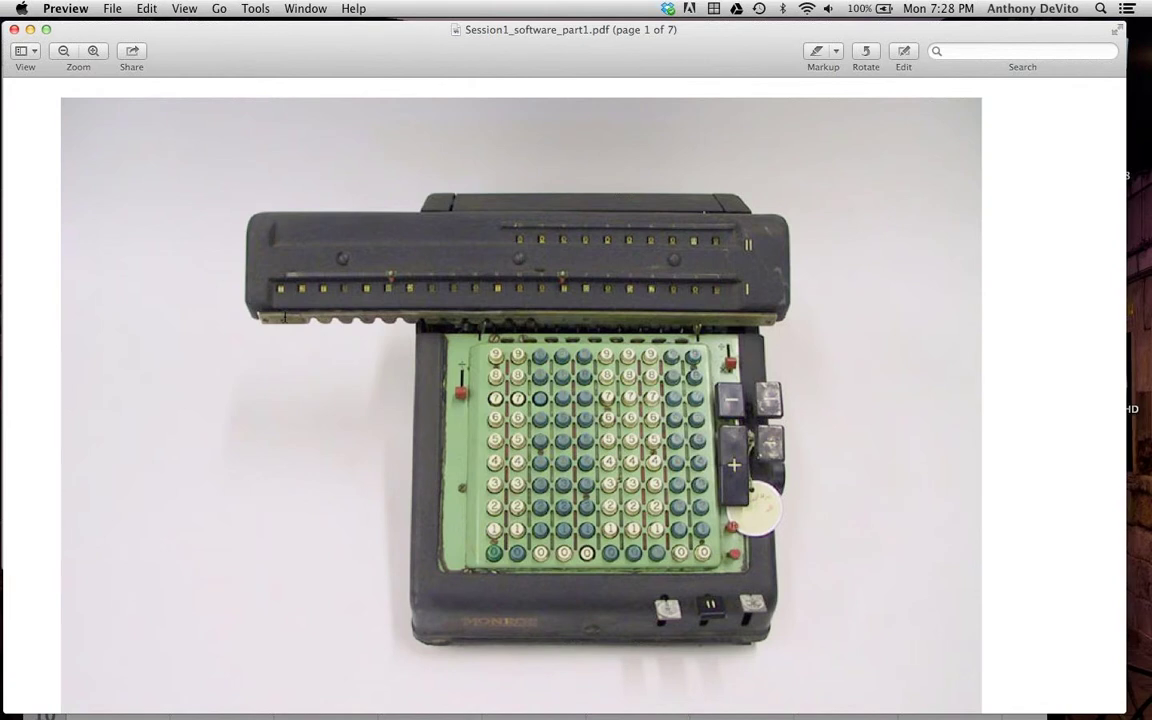
pyautogui.scroll(-2, 284, 316)
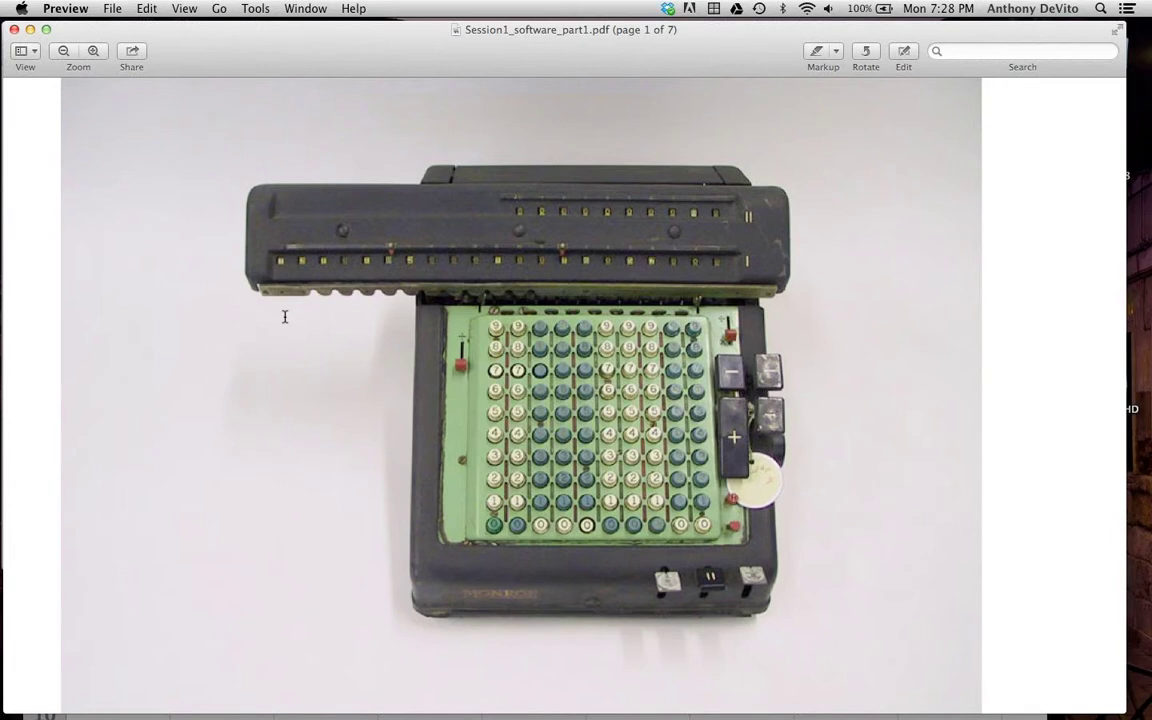
pyautogui.scroll(-2, 284, 316)
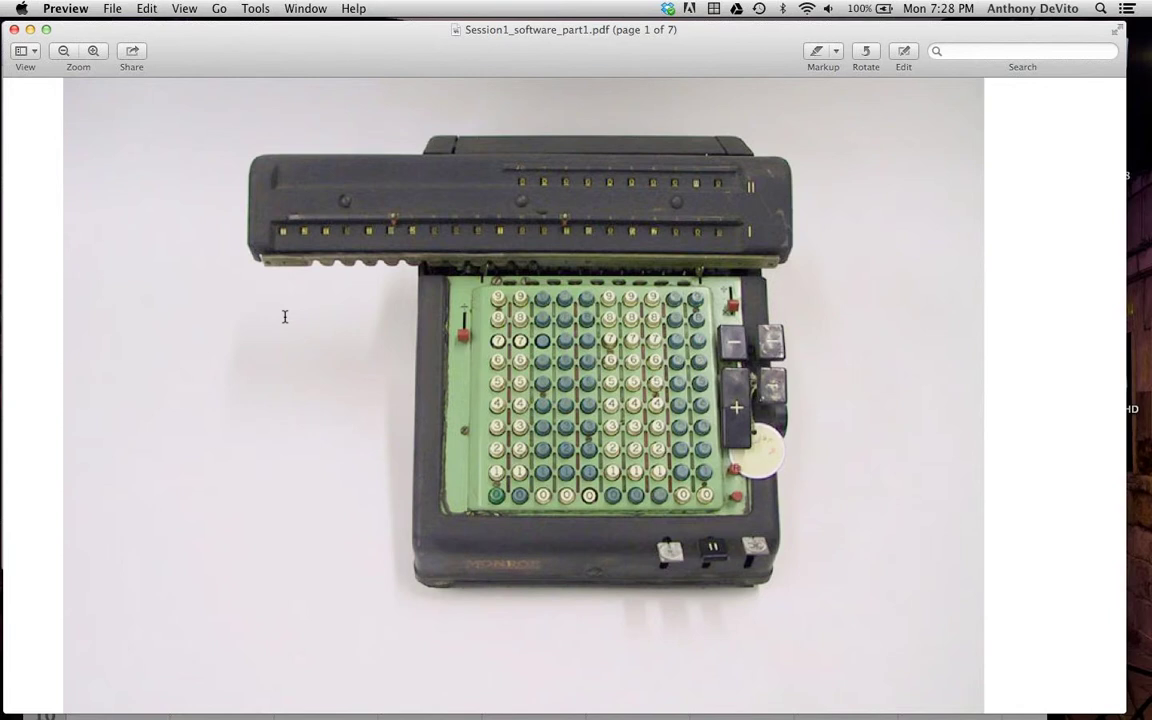
pyautogui.scroll(-2, 285, 316)
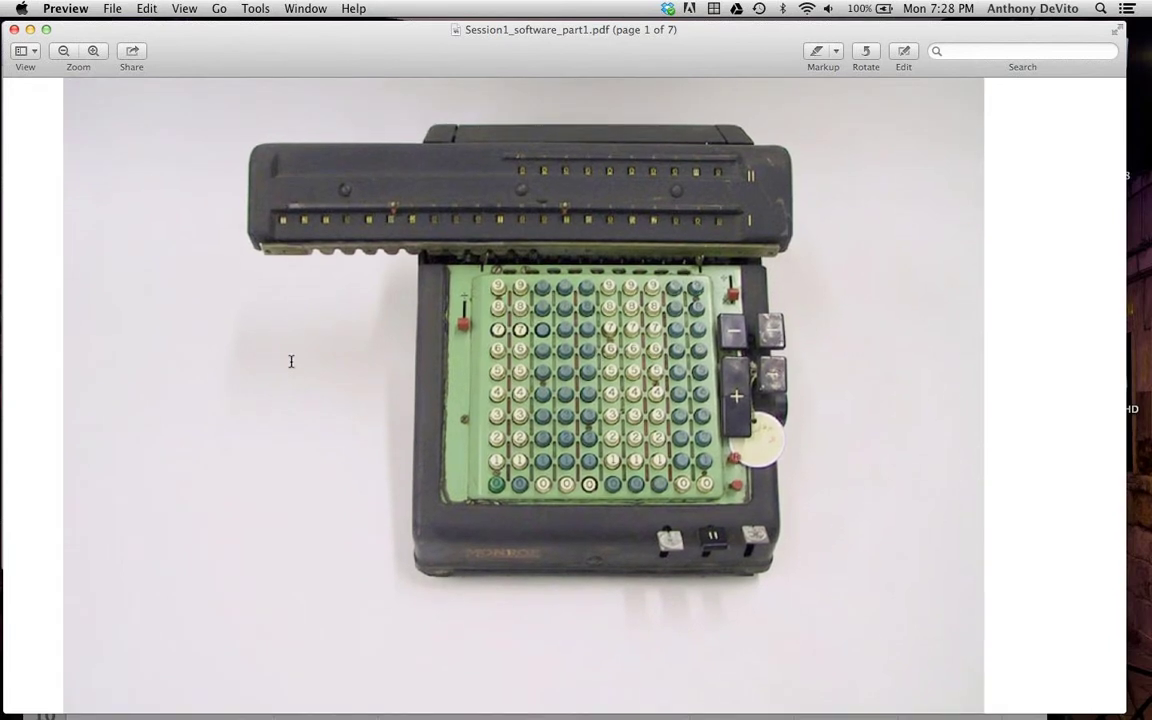
pyautogui.scroll(-3, 293, 371)
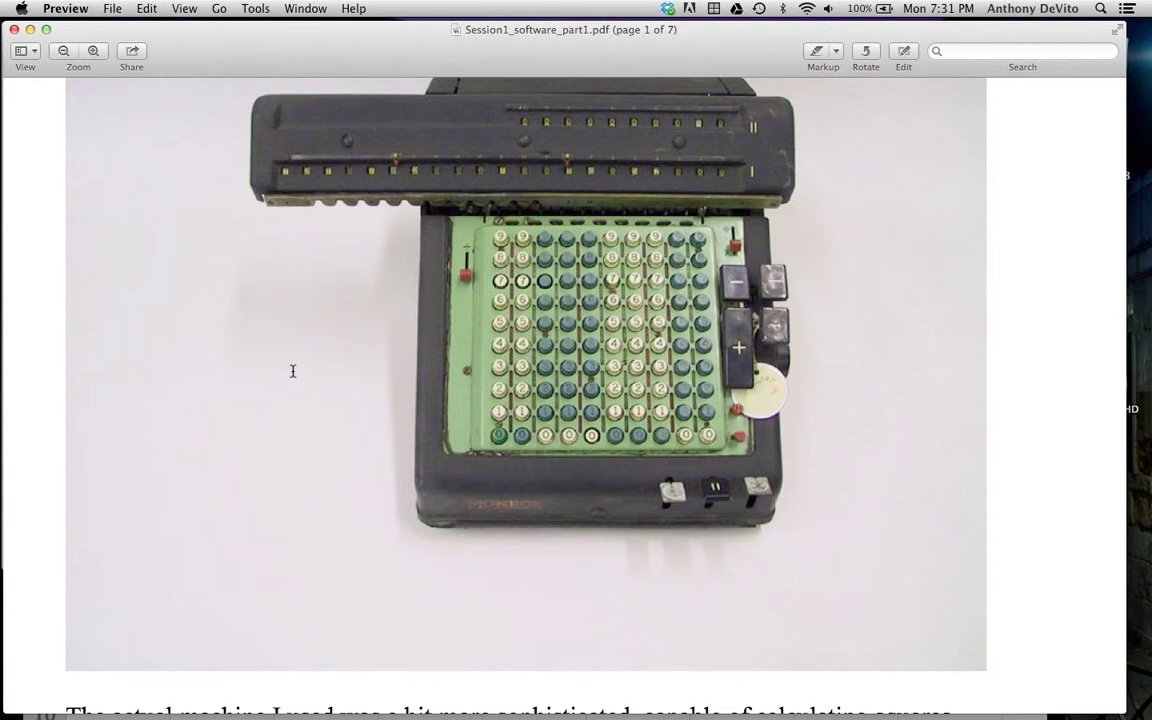
pyautogui.scroll(-1, 293, 371)
pyautogui.scroll(-3, 293, 371)
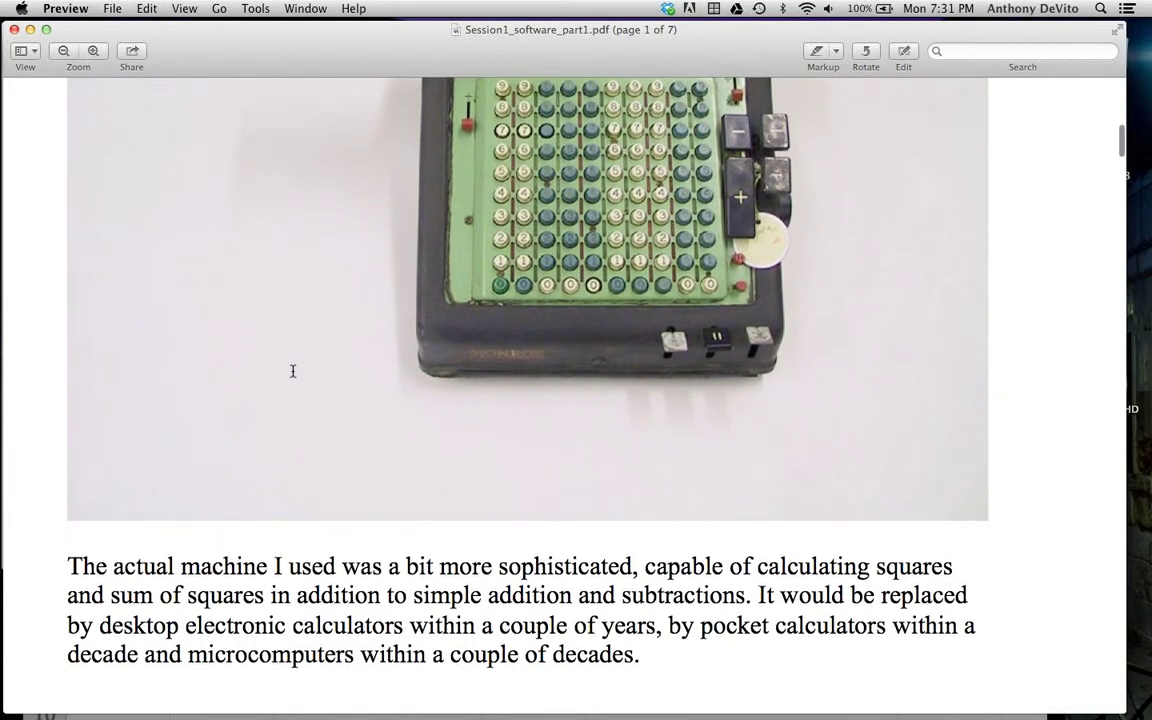
pyautogui.scroll(-6, 293, 371)
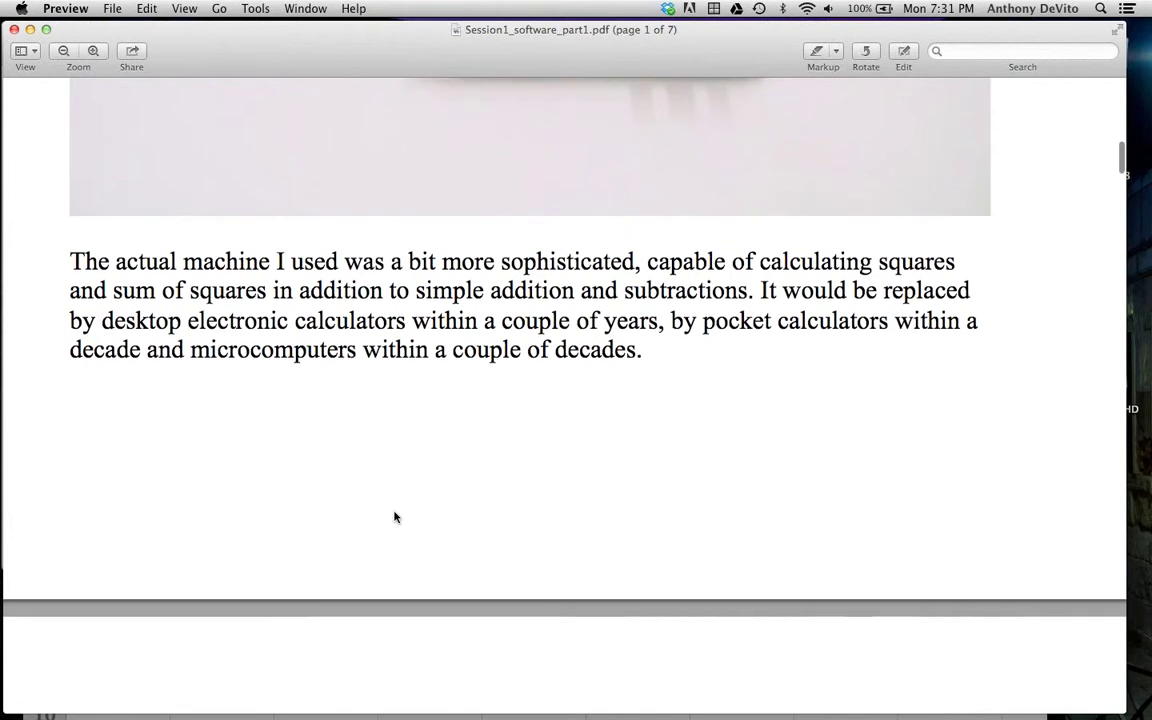
pyautogui.scroll(-1, 395, 517)
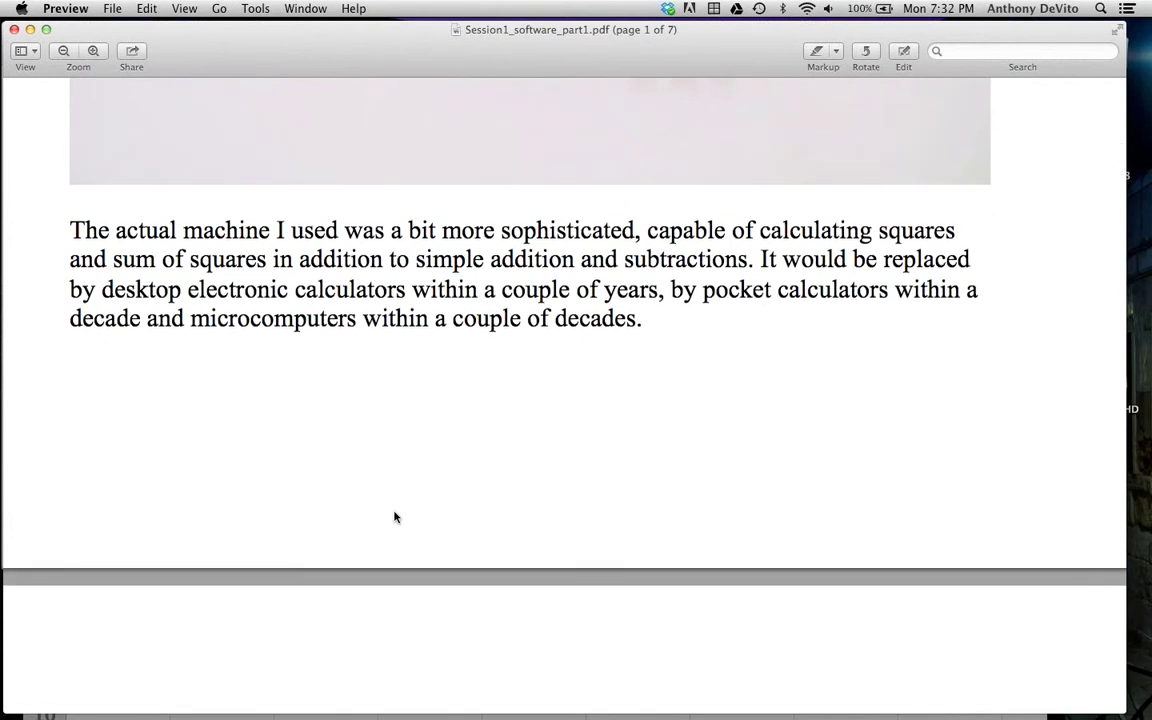
pyautogui.scroll(-1, 395, 517)
pyautogui.scroll(-1, 395, 517)
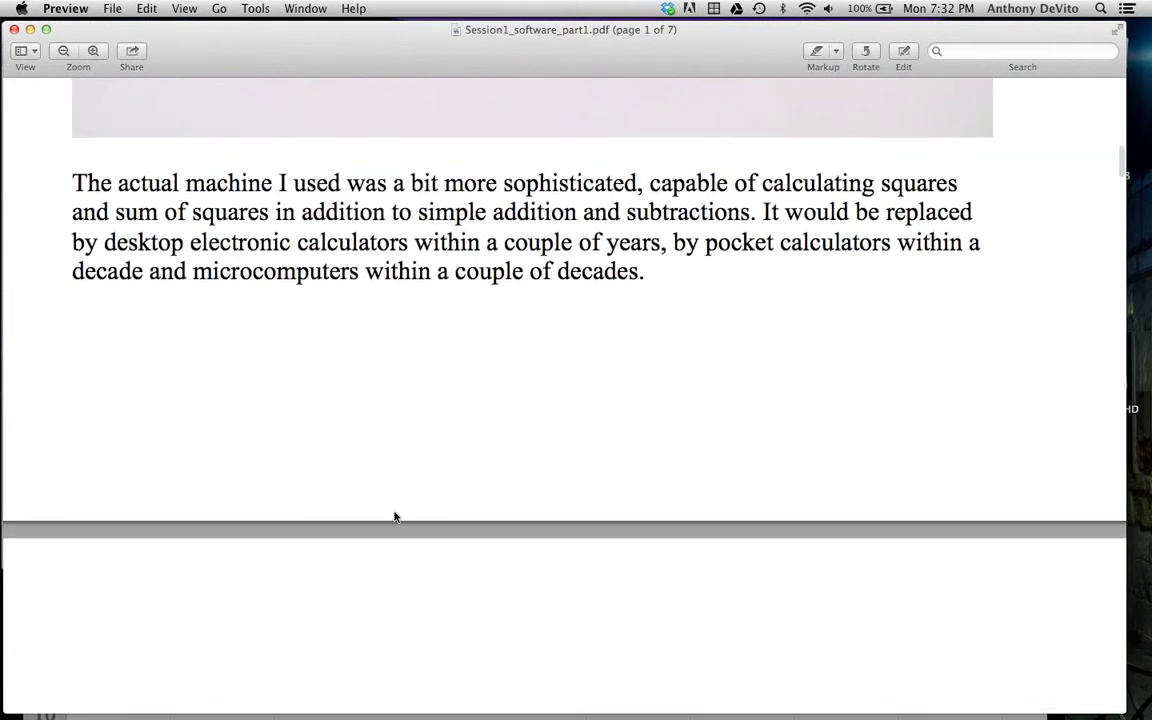
# - Examine the paper and computer ledger comparison and the Visicalc history on page 2 of the handout
pyautogui.scroll(-10, 395, 517)
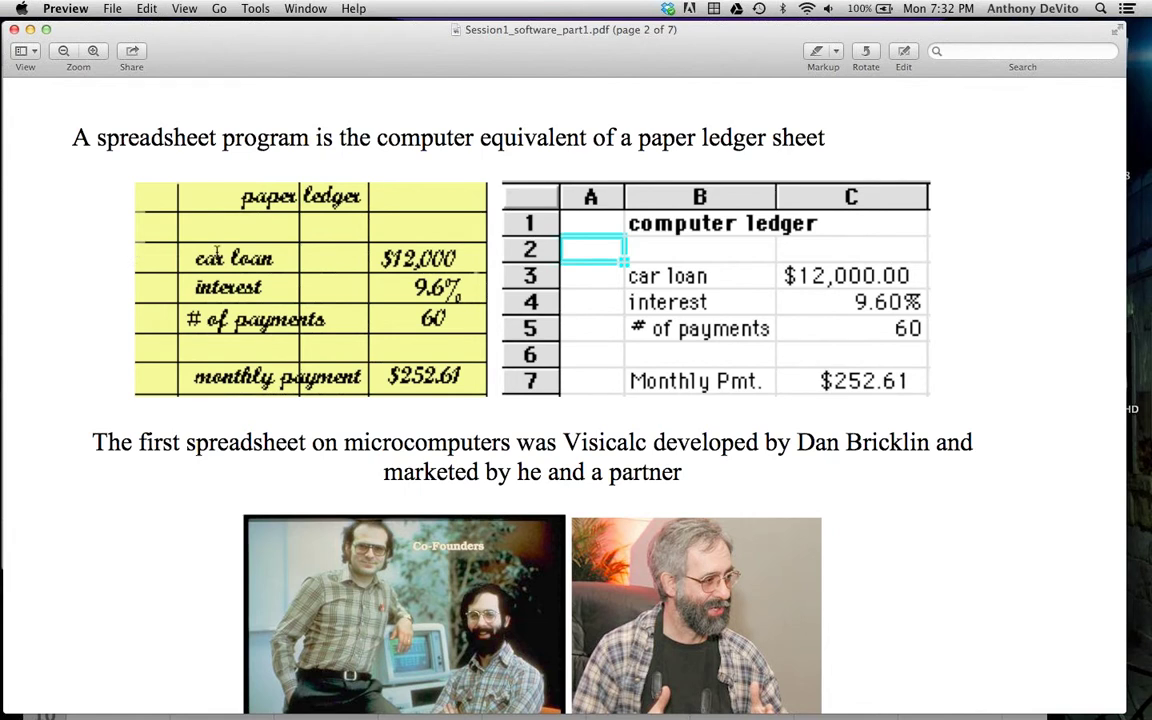
pyautogui.scroll(-2, 395, 517)
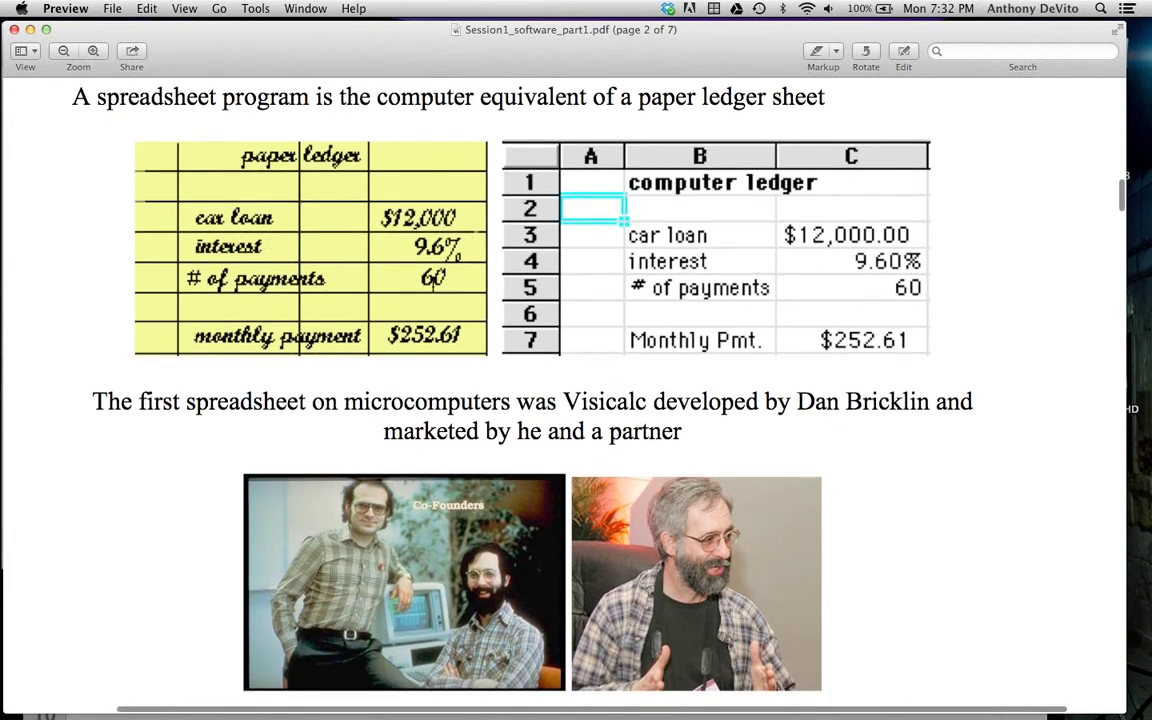
pyautogui.scroll(-3, 404, 330)
pyautogui.scroll(2, 404, 330)
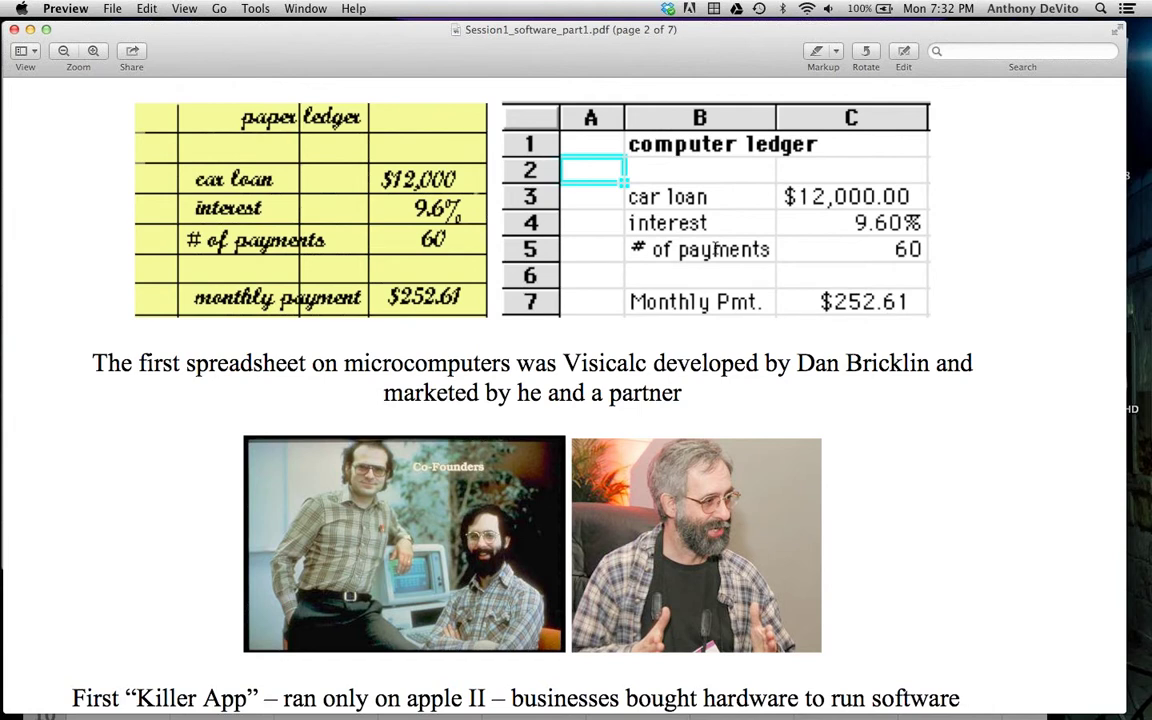
pyautogui.scroll(-2, 714, 250)
pyautogui.scroll(-3, 547, 378)
pyautogui.scroll(-3, 547, 378)
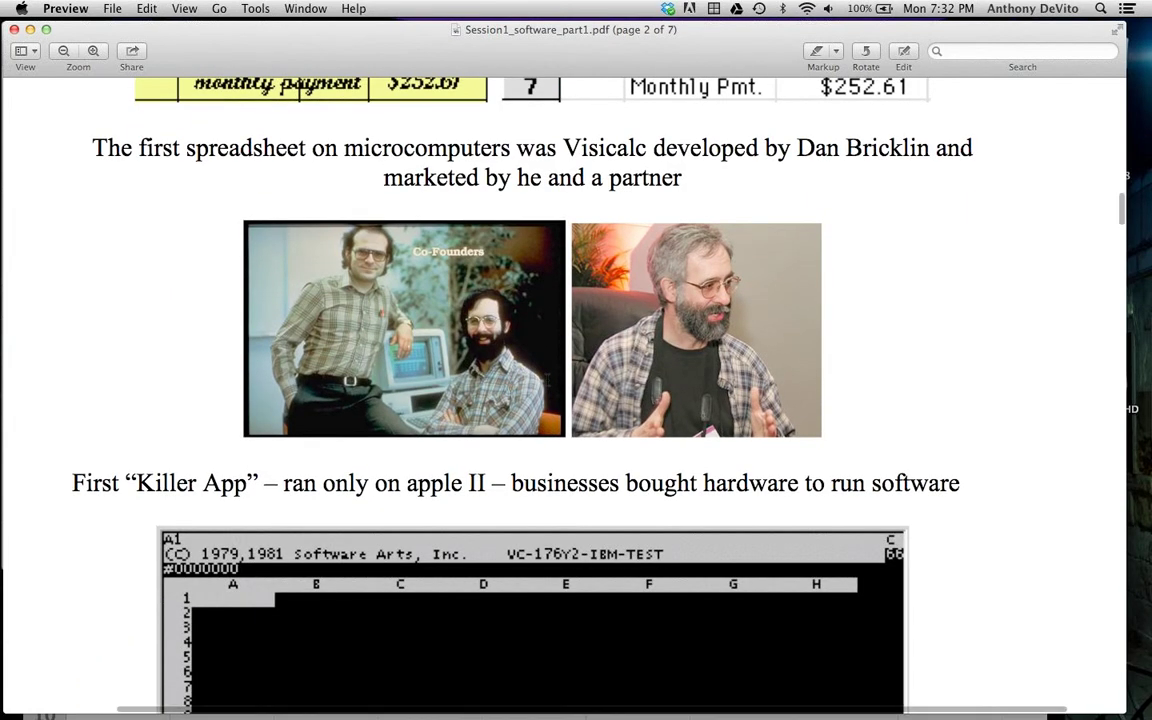
pyautogui.scroll(-2, 538, 356)
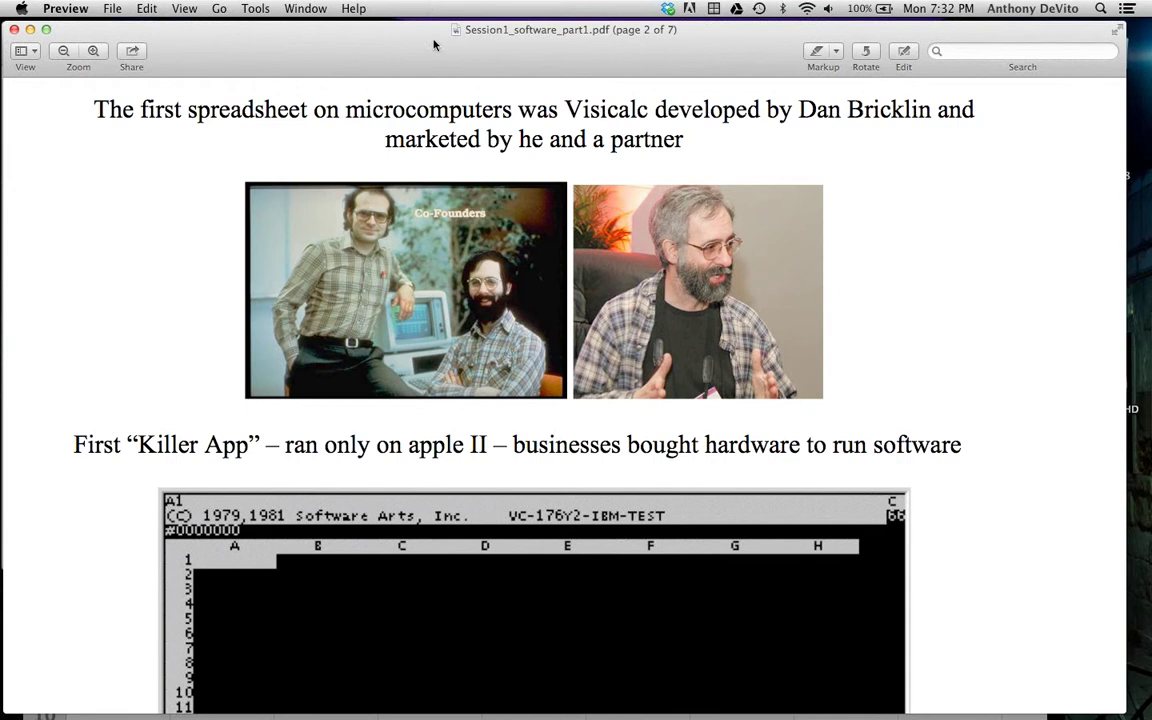
# - Move the handout window aside, switch to the 1_CellandFunctiondemo.xlsx workbook in Excel and reposition its window
pyautogui.moveTo(424, 51); pyautogui.dragTo(542, 460)
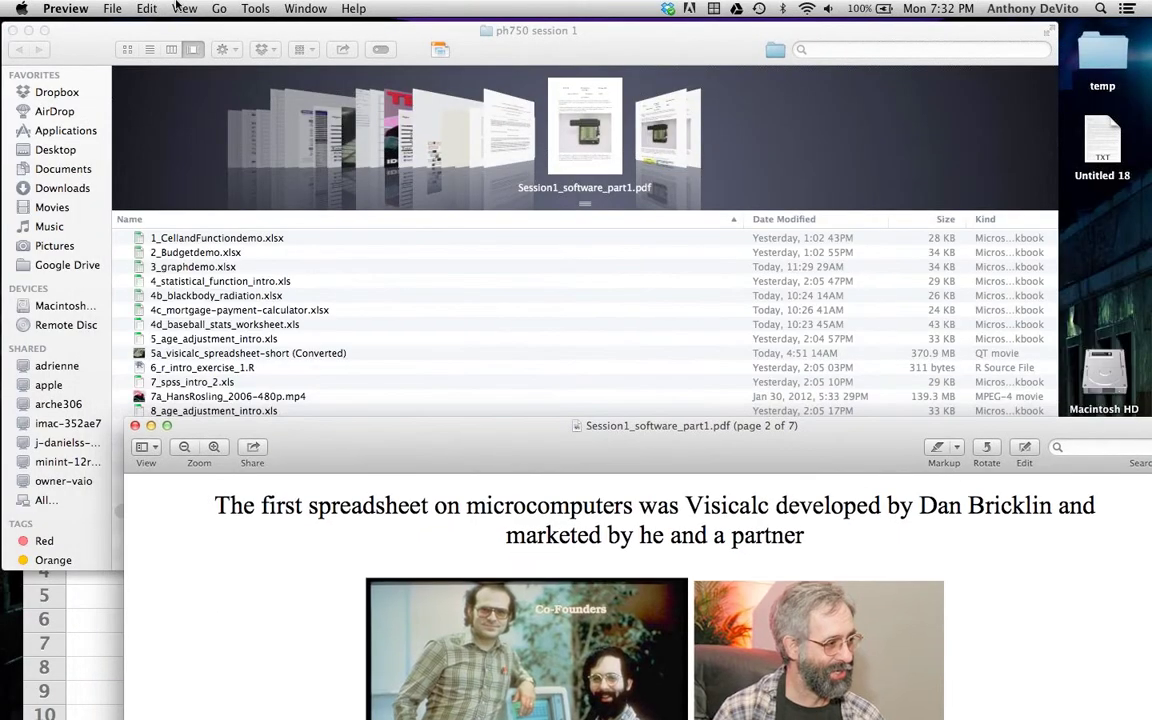
pyautogui.click(156, 45)
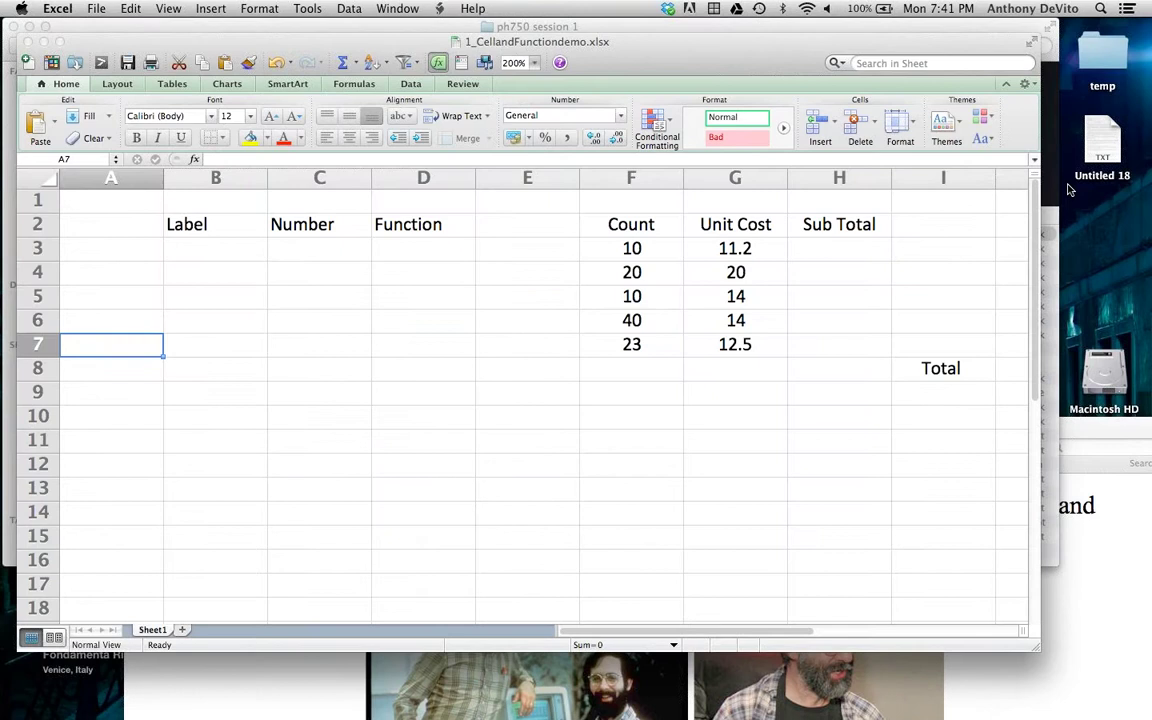
pyautogui.moveTo(693, 36); pyautogui.dragTo(696, 22)
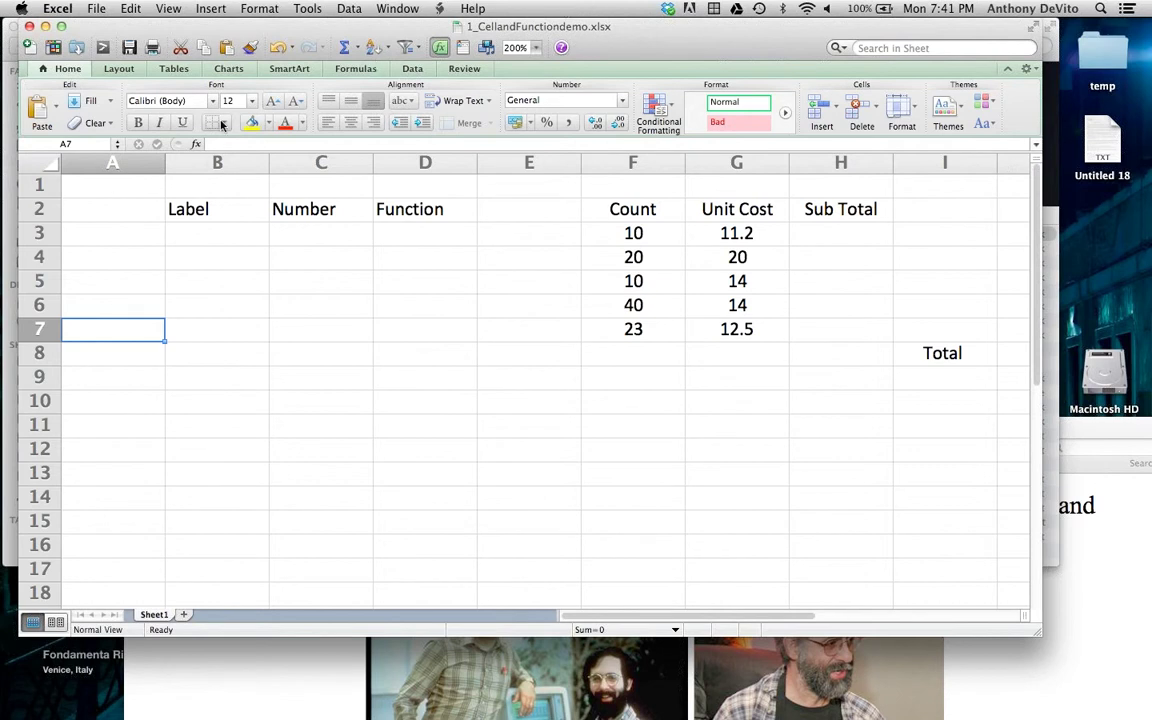
# - Examine individual cells in columns A to D and the empty rows further down Sheet1 to see the worksheet's grid layout
pyautogui.click(133, 183)
pyautogui.click(200, 232)
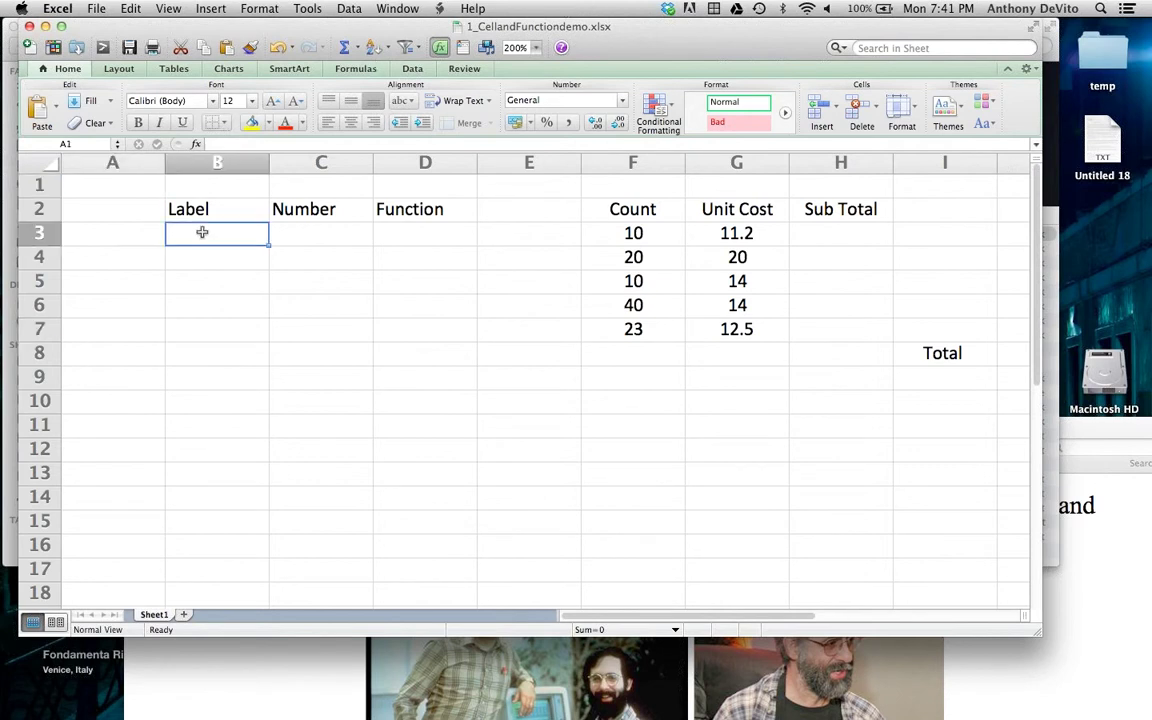
pyautogui.click(225, 260)
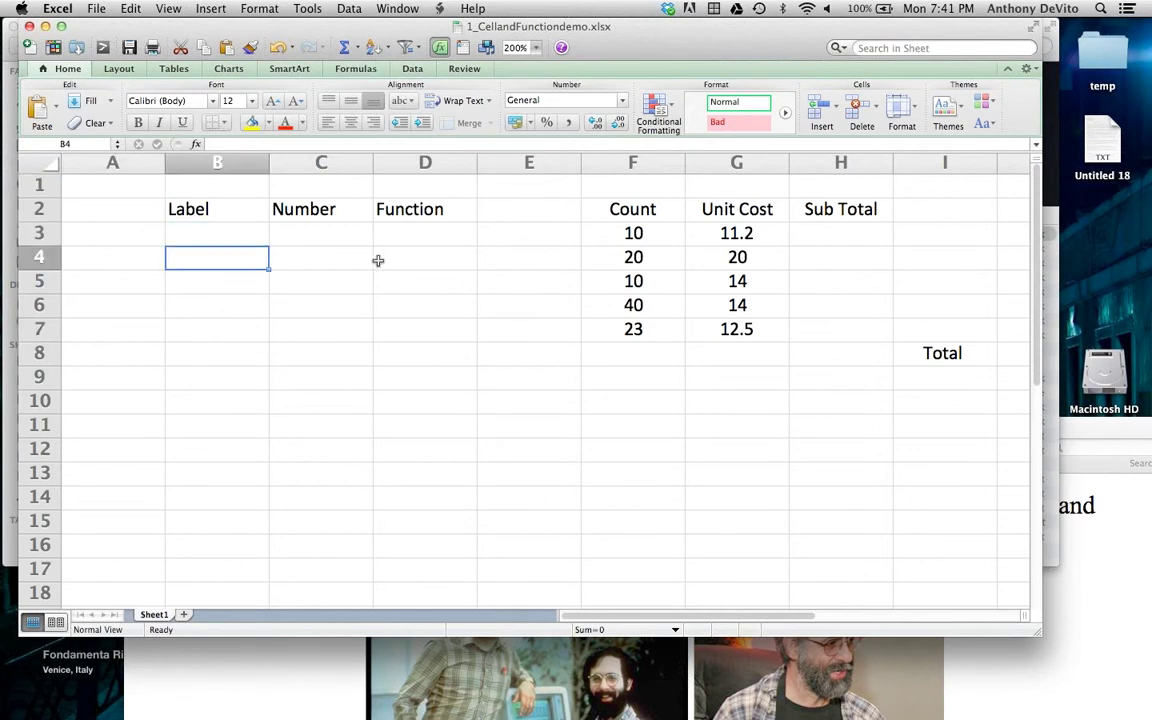
pyautogui.click(114, 232)
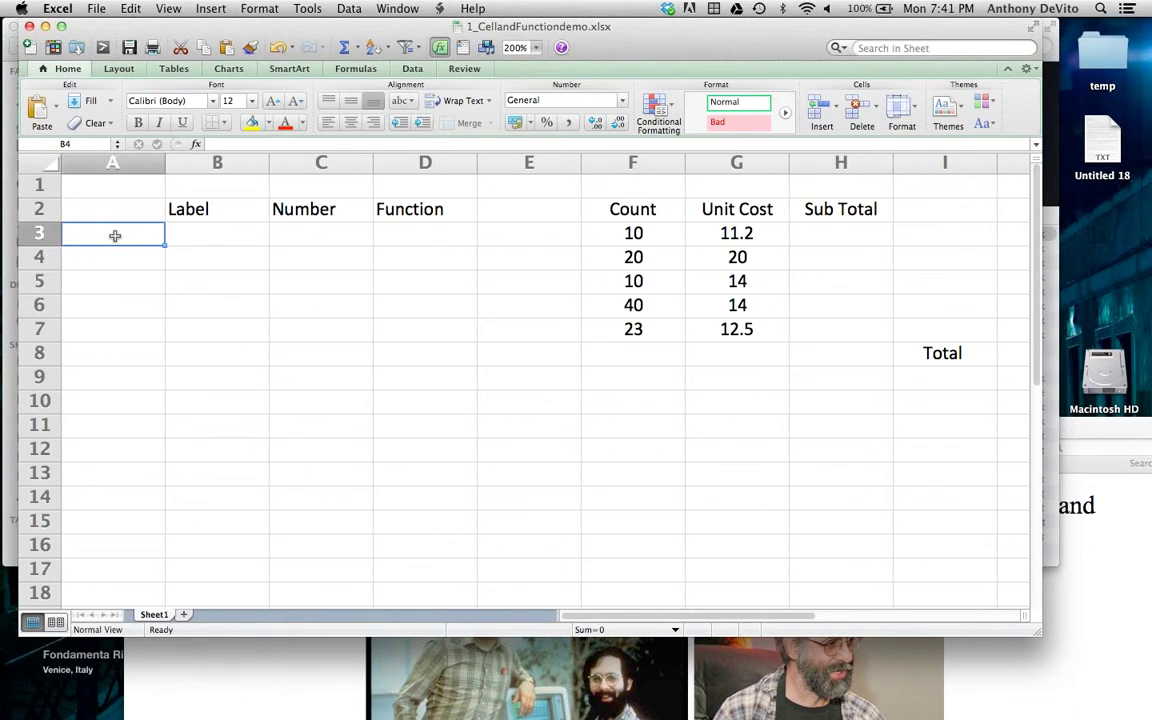
pyautogui.click(193, 285)
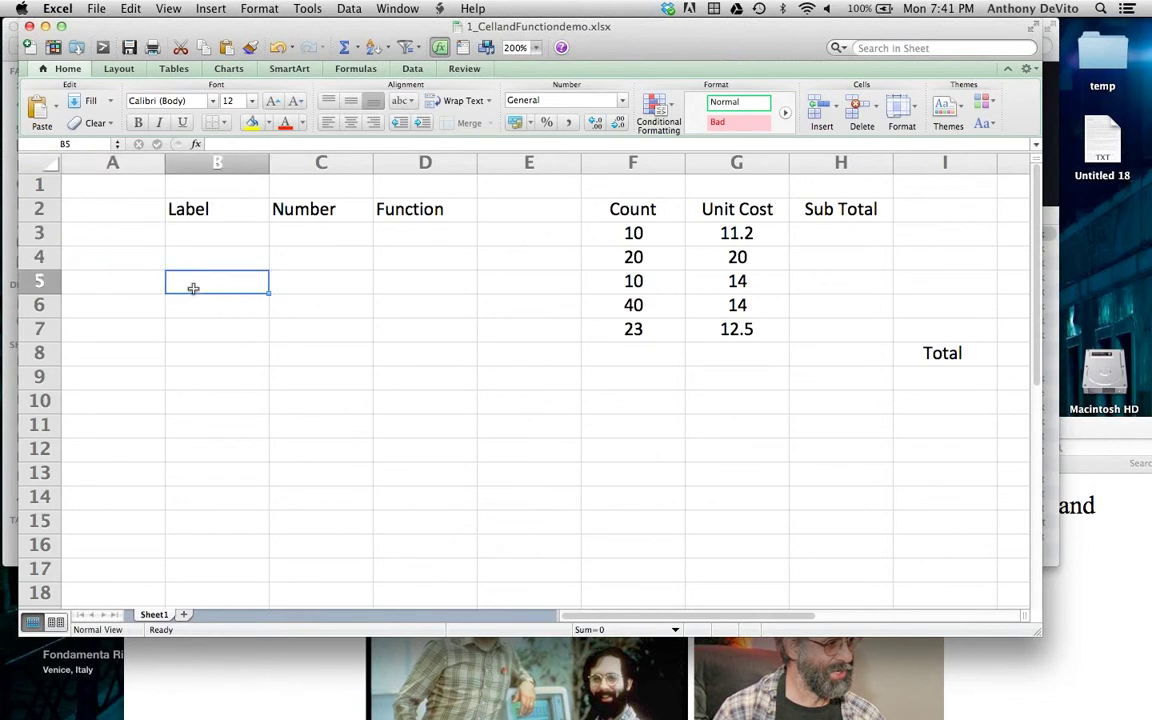
pyautogui.click(126, 215)
pyautogui.click(229, 268)
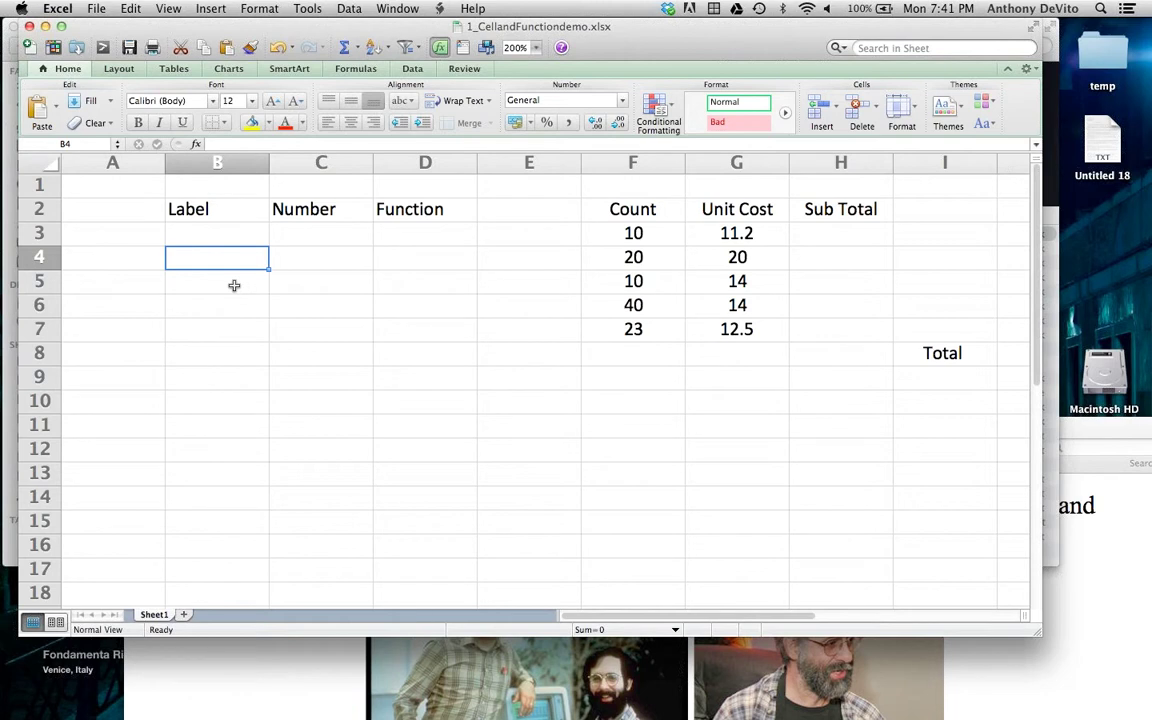
pyautogui.click(299, 291)
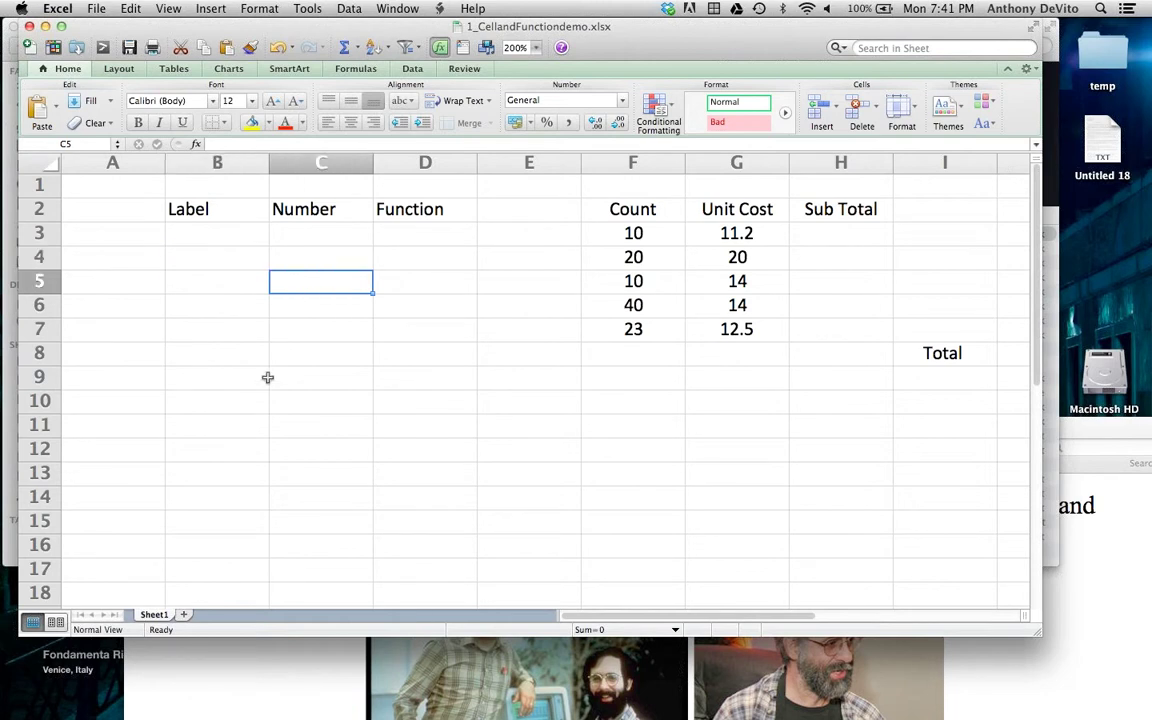
pyautogui.click(399, 463)
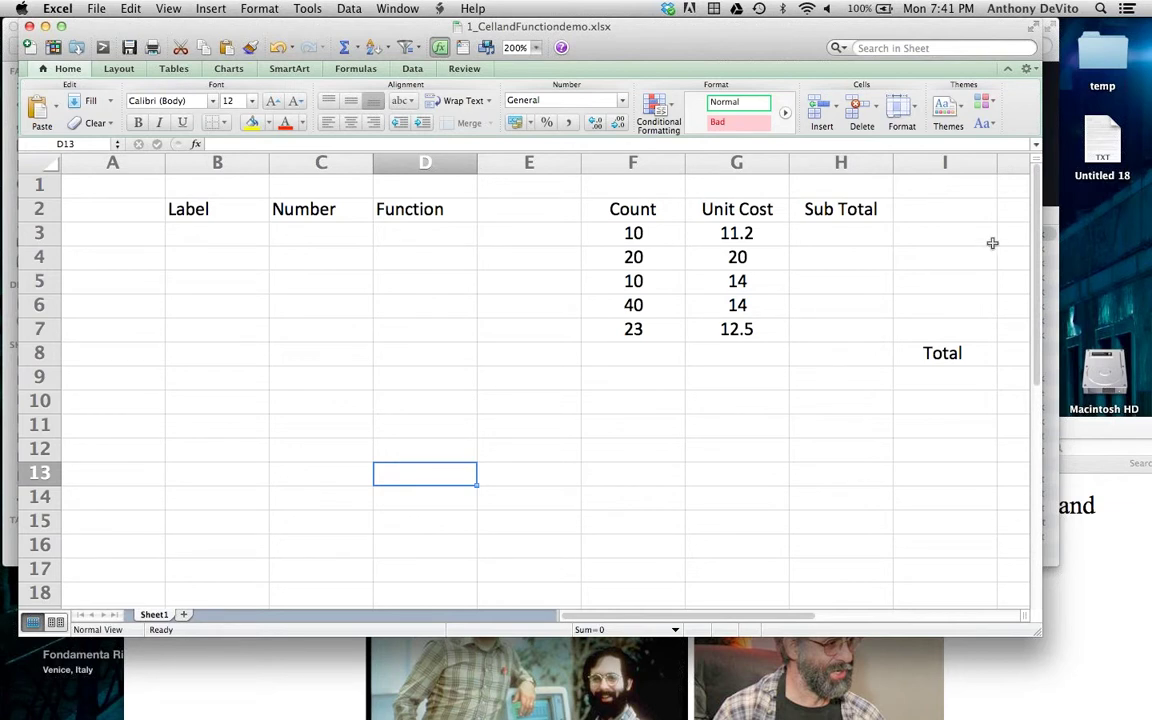
pyautogui.scroll(-3, 969, 445)
pyautogui.scroll(-7, 969, 448)
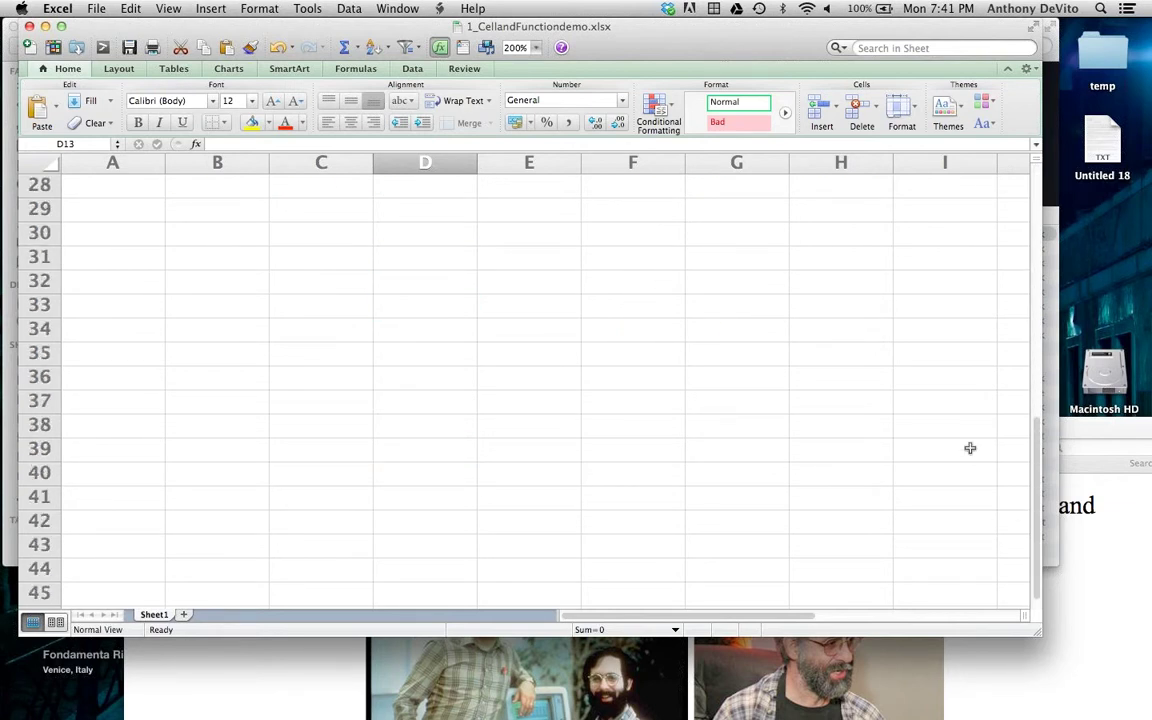
pyautogui.scroll(10, 969, 448)
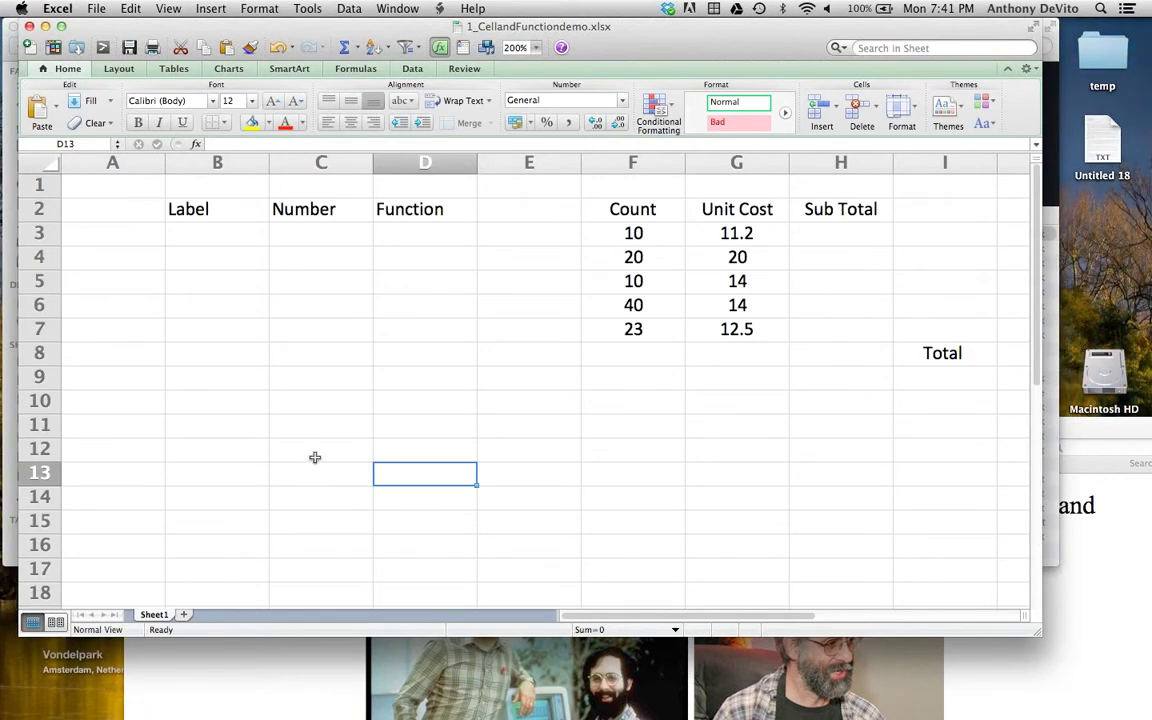
pyautogui.scroll(-1, 314, 457)
pyautogui.scroll(1, 290, 440)
# - Enlarge the workbook window and enter the labels January in B4 and February in B5 under Label
pyautogui.moveTo(1036, 632); pyautogui.dragTo(1105, 698)
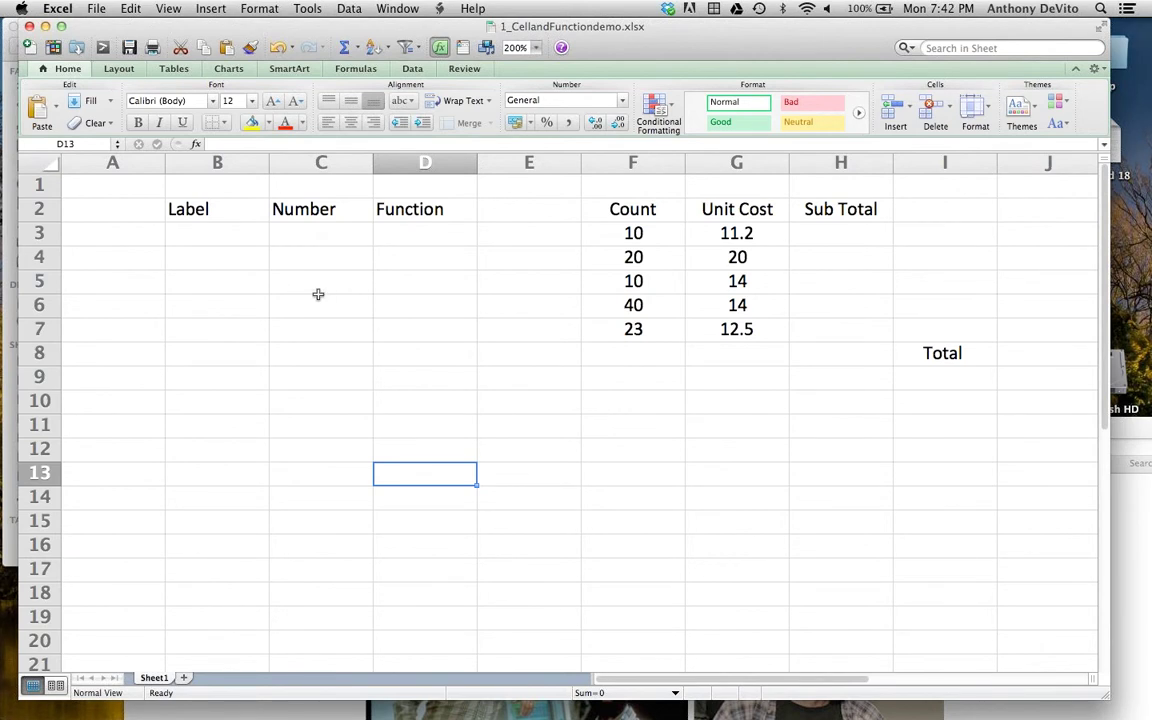
pyautogui.click(200, 255)
pyautogui.write('January')
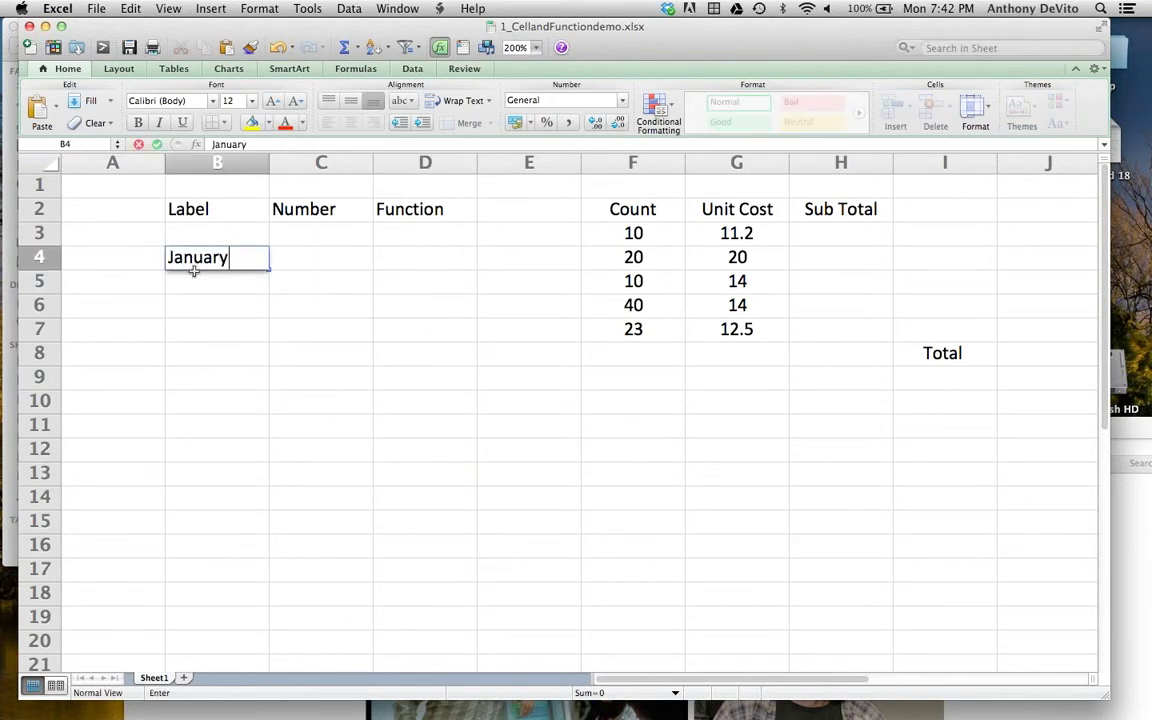
pyautogui.click(236, 283)
pyautogui.write('February')
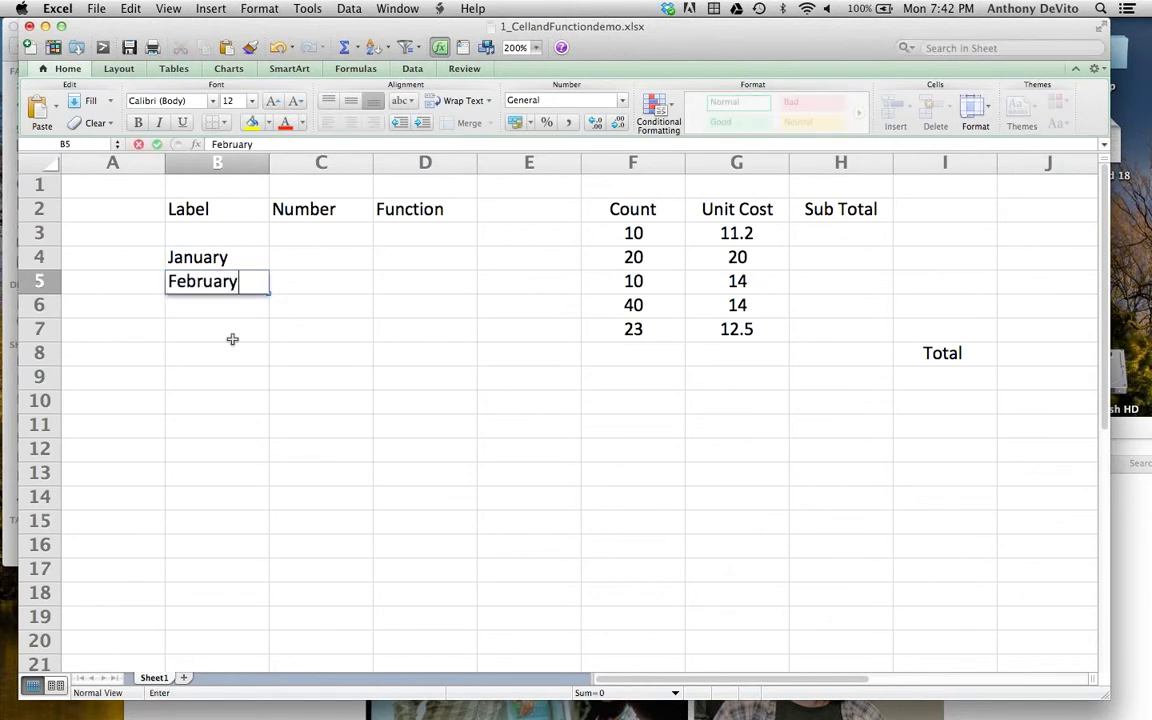
pyautogui.click(234, 338)
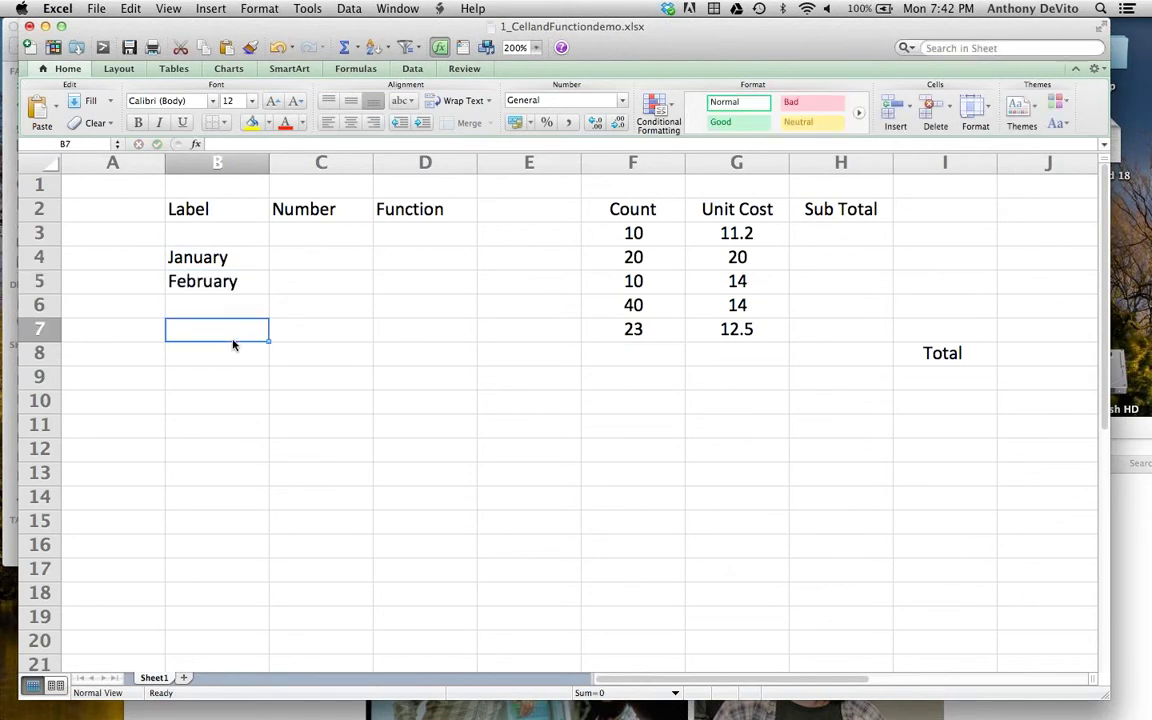
# - Enter the numbers 100 for January in C4 and 110.43 for February in C5
pyautogui.click(306, 259)
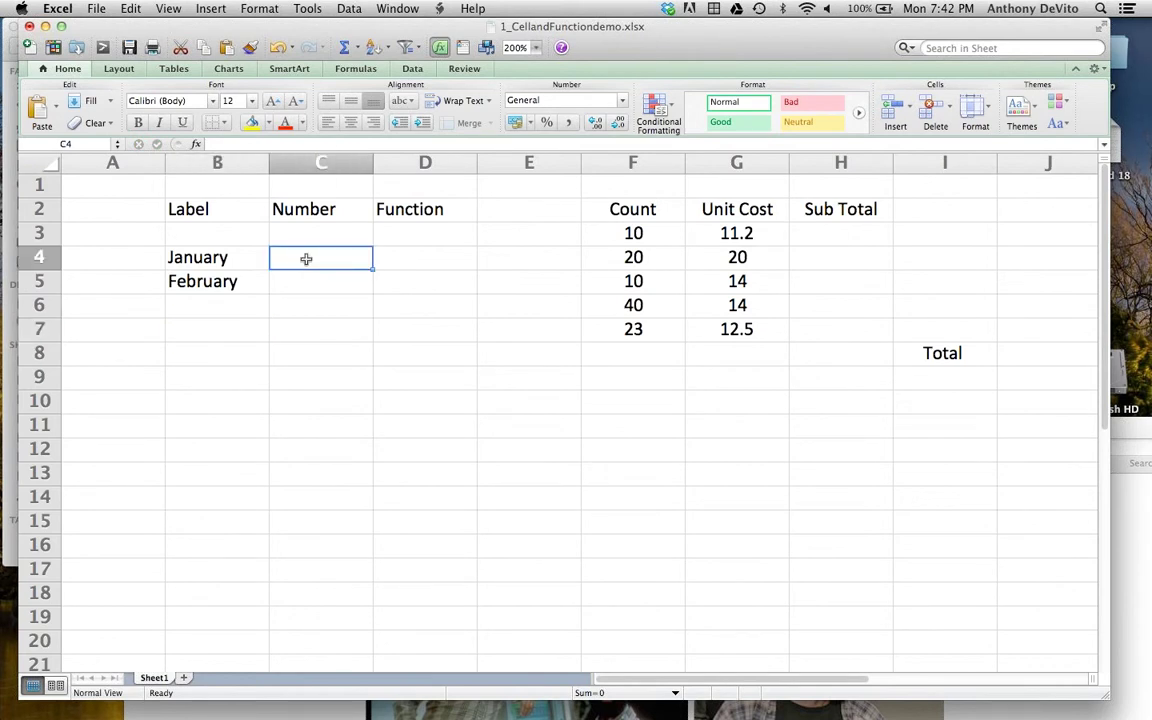
pyautogui.write('100')
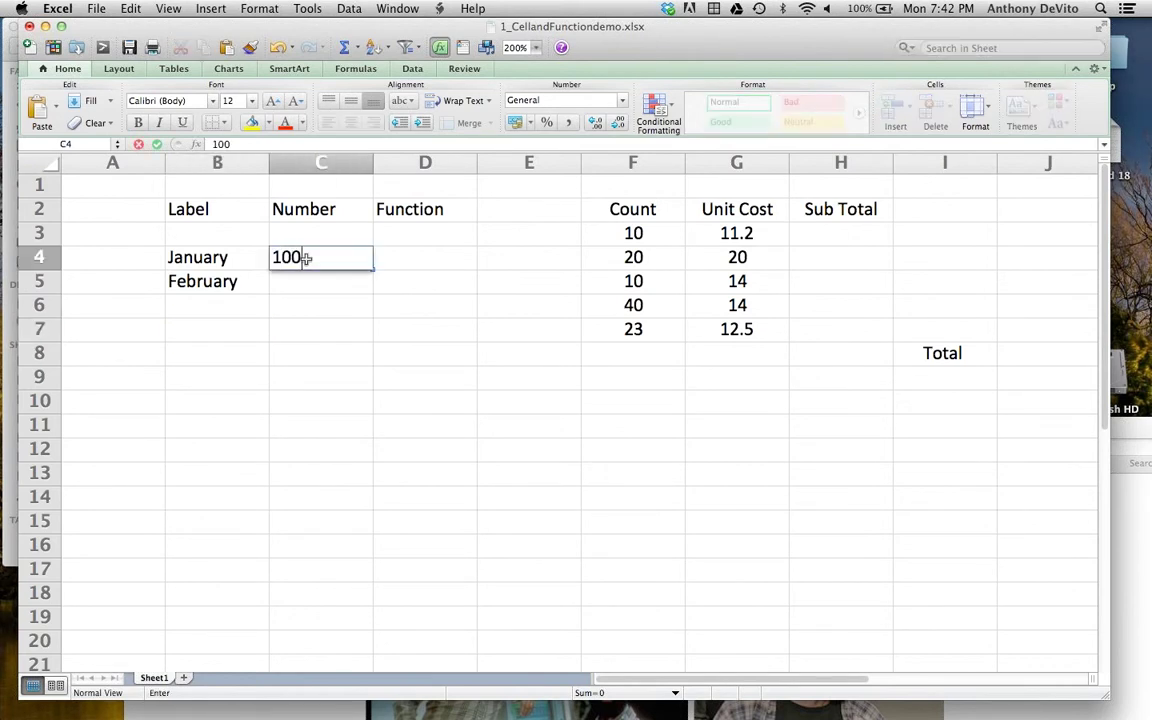
pyautogui.press('Return')
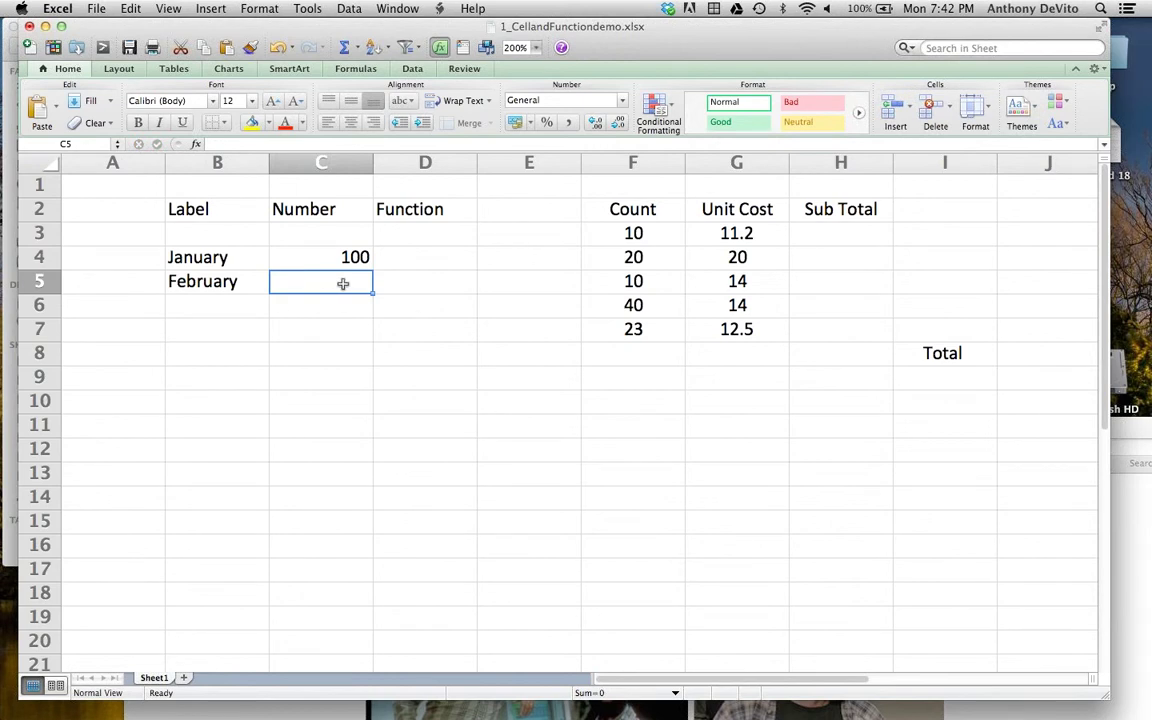
pyautogui.write('11')
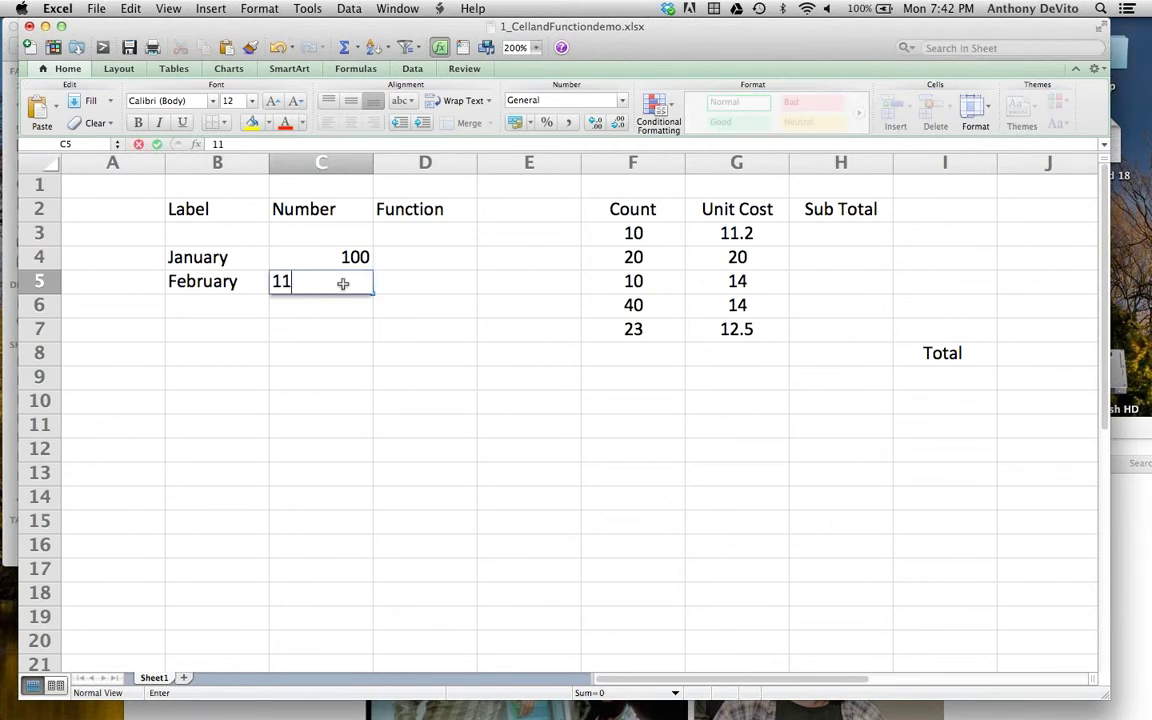
pyautogui.write('0.43')
pyautogui.press('Return')
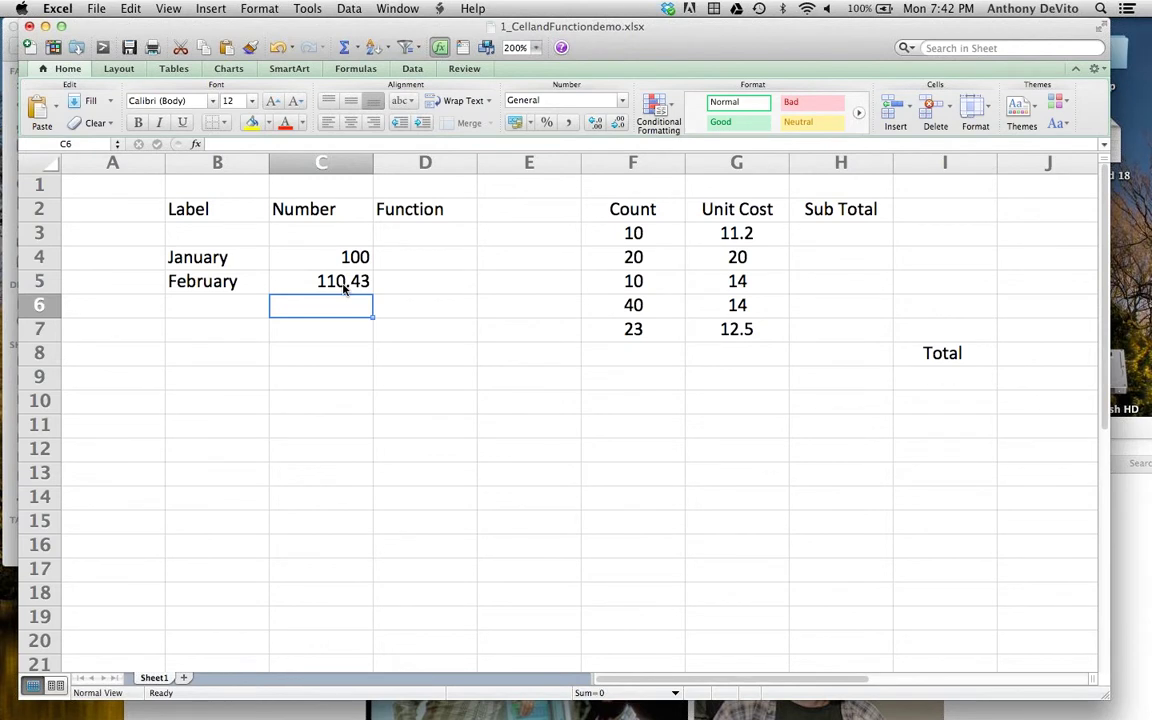
# - Enter the formula =100+200 in D4 under Function
pyautogui.click(431, 255)
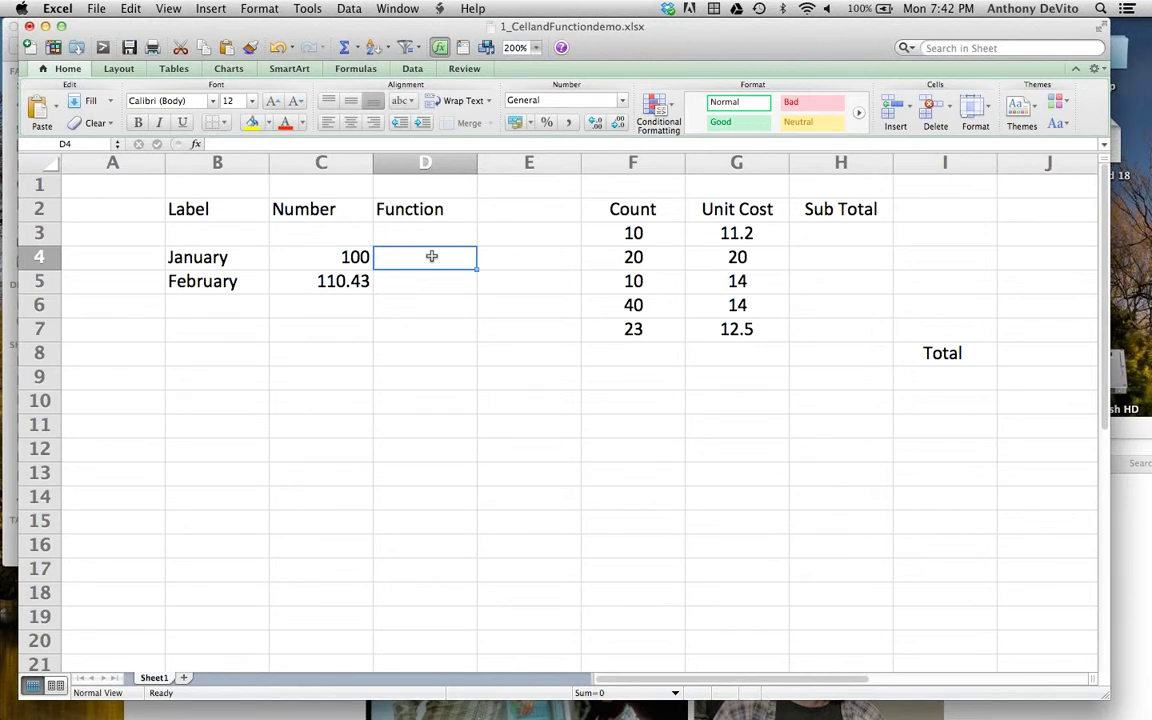
pyautogui.write('=')
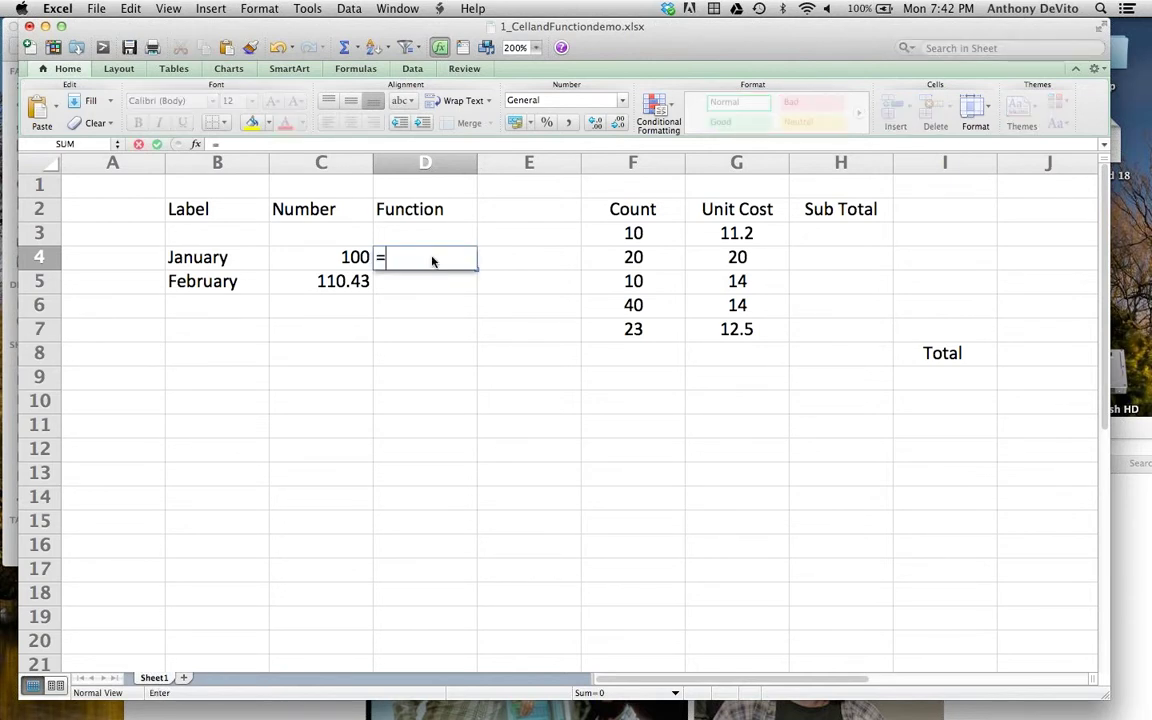
pyautogui.press('BackSpace')
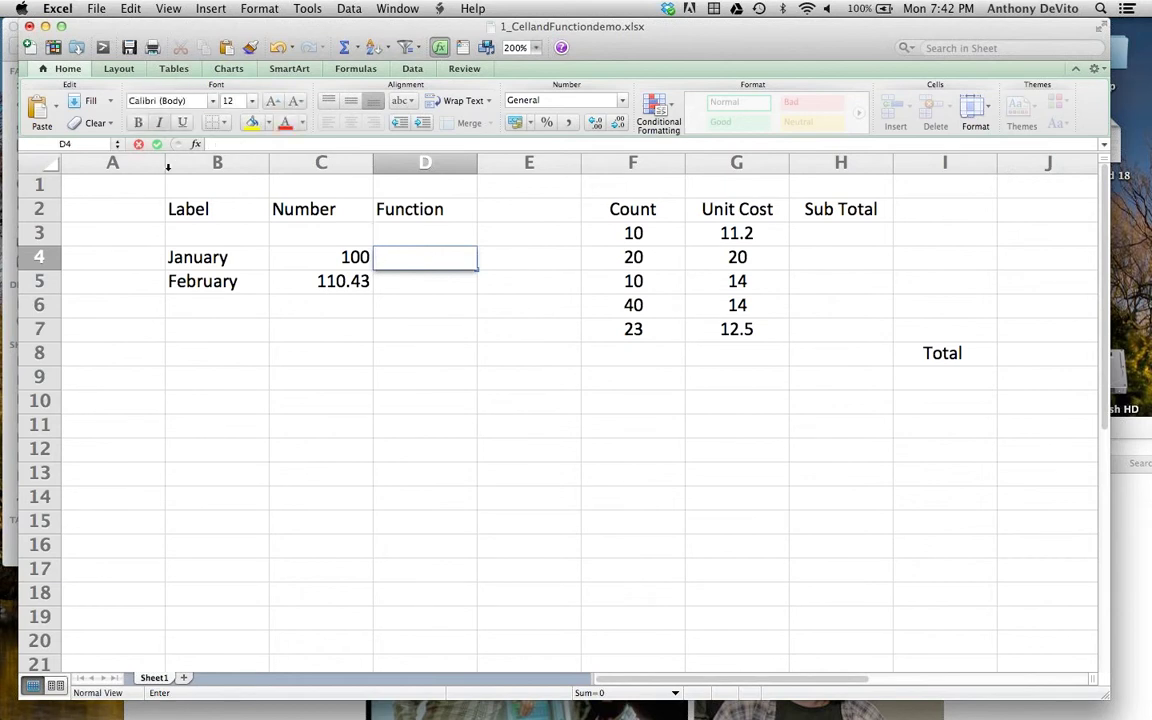
pyautogui.write('=')
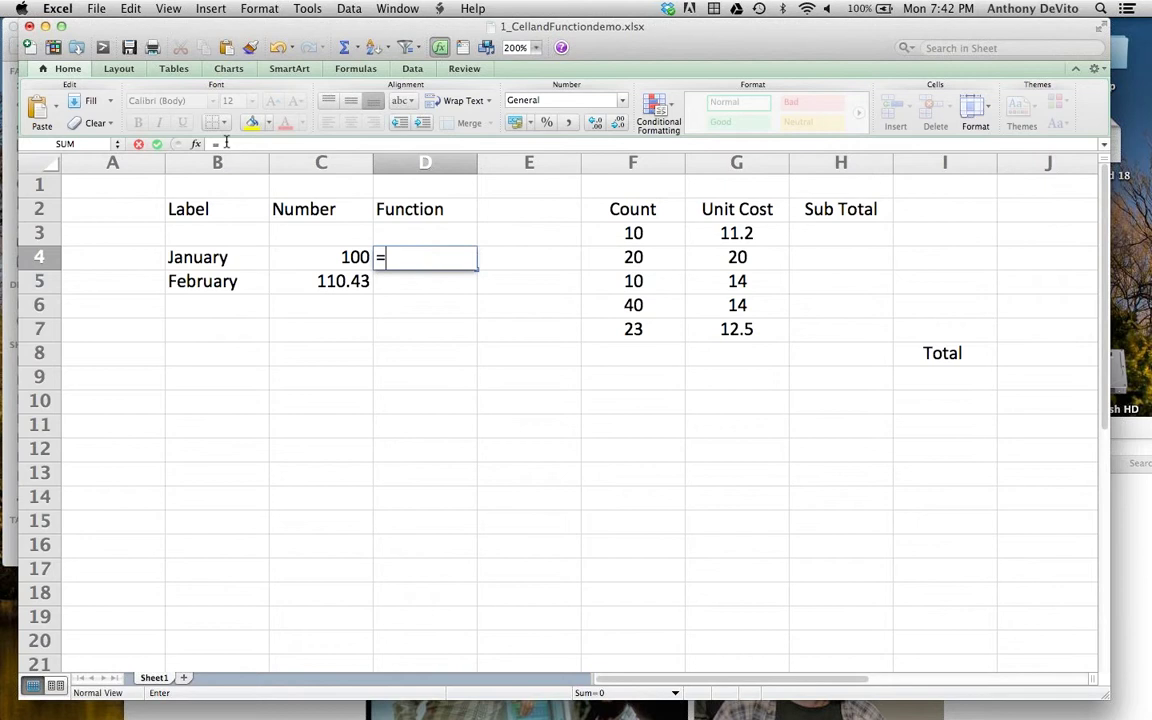
pyautogui.write('100+200')
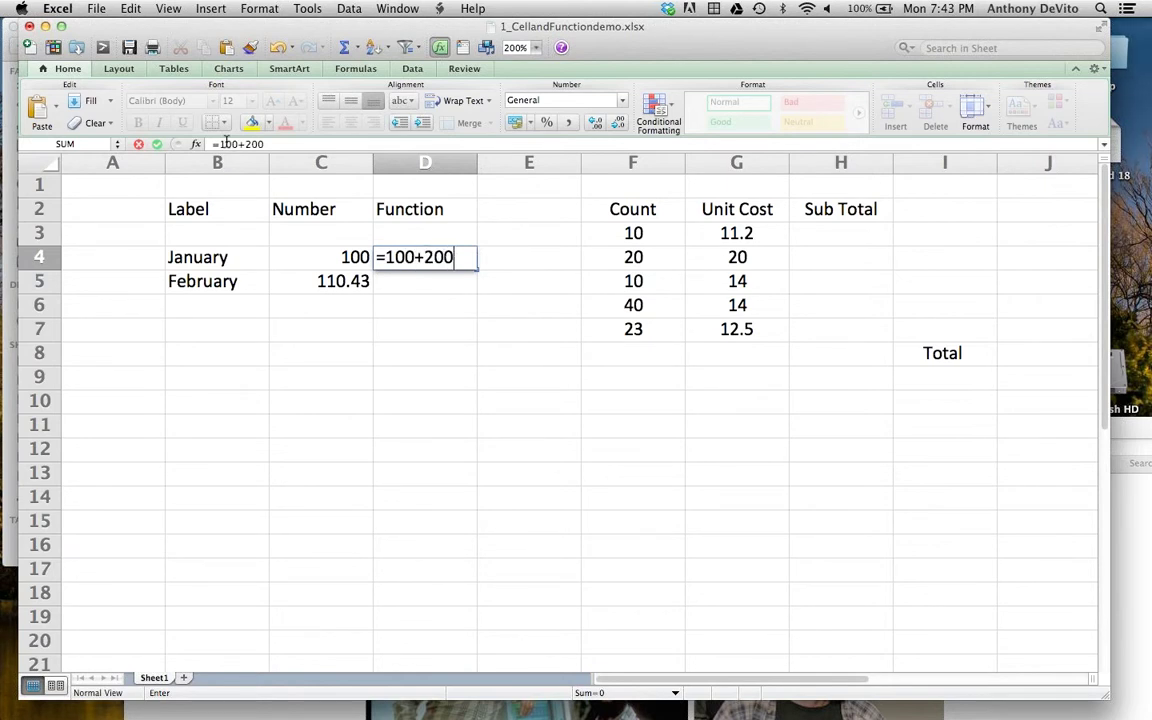
pyautogui.press('Return')
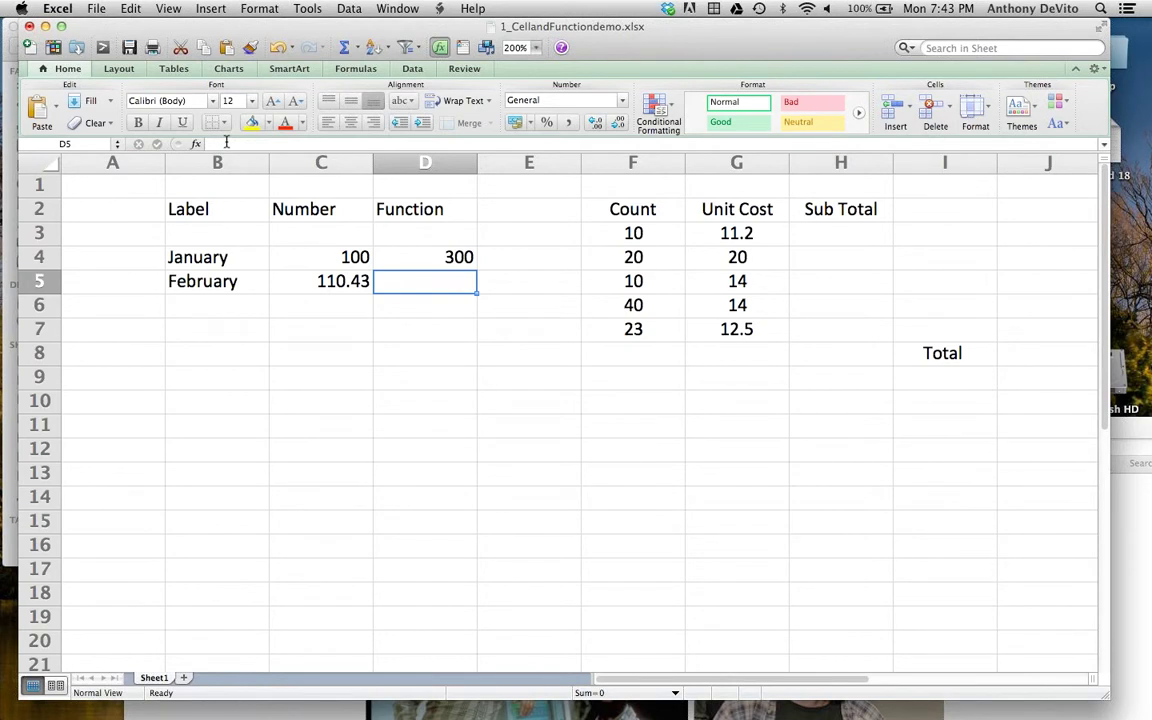
# - Replace the constant formula in D4 with the cell reference =C5
pyautogui.click(434, 255)
pyautogui.doubleClick(434, 257)
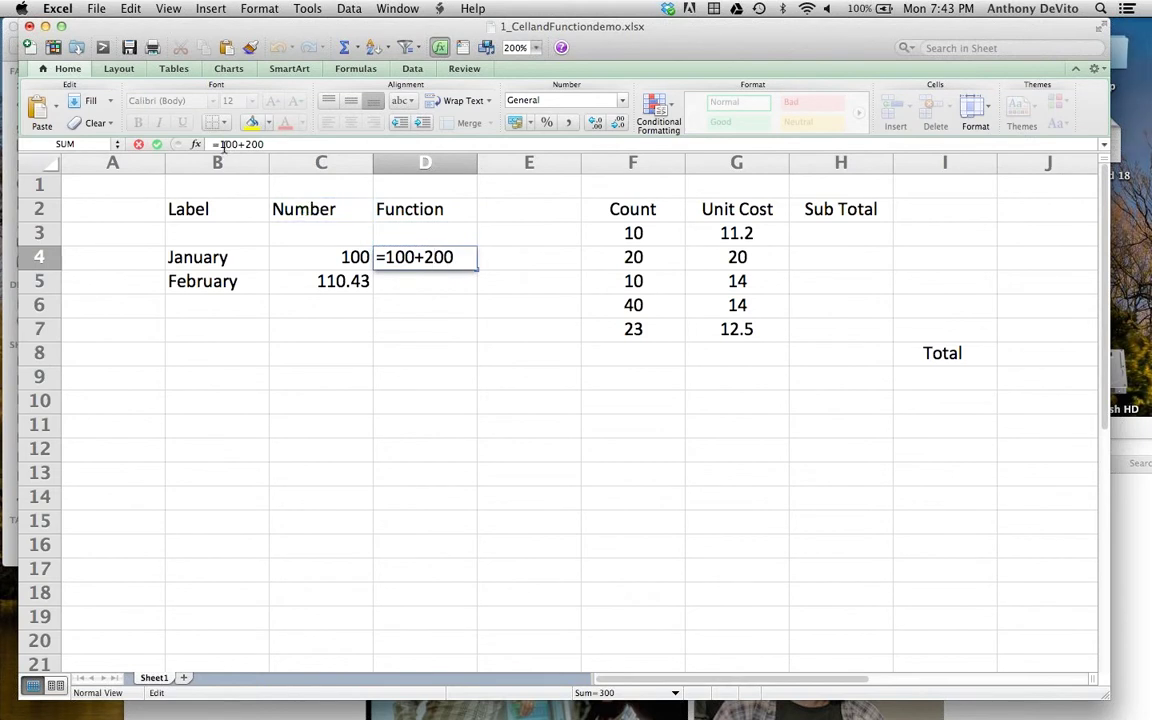
pyautogui.moveTo(456, 258); pyautogui.dragTo(310, 257)
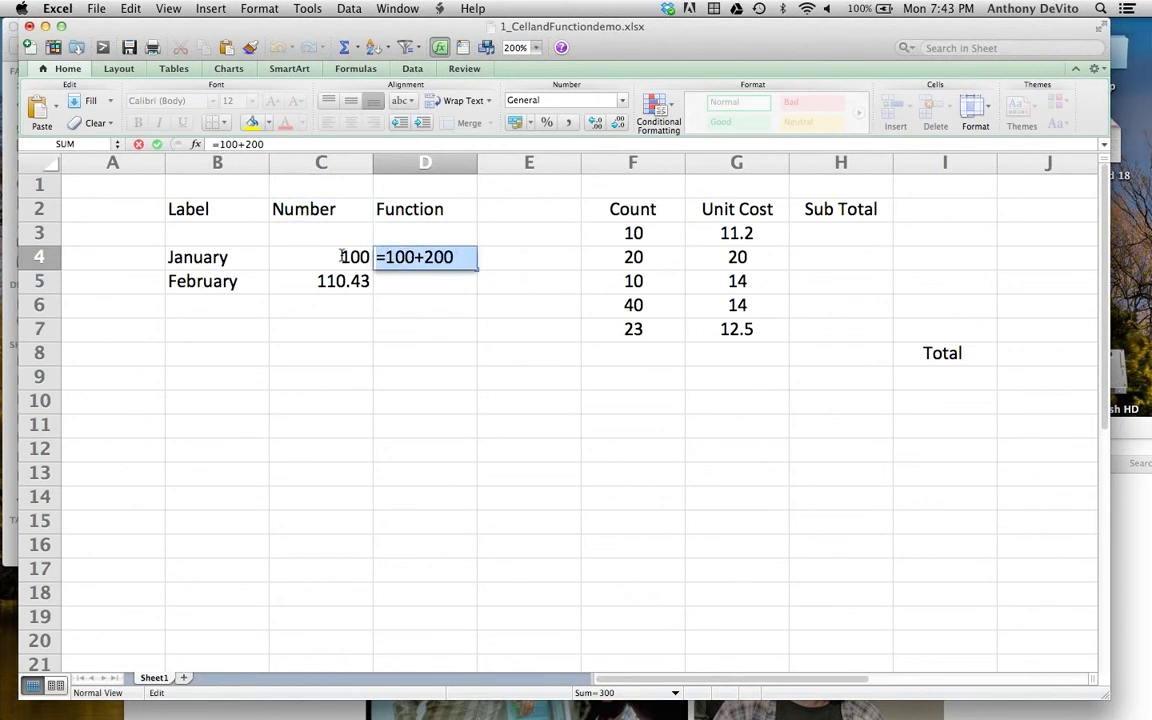
pyautogui.write('=')
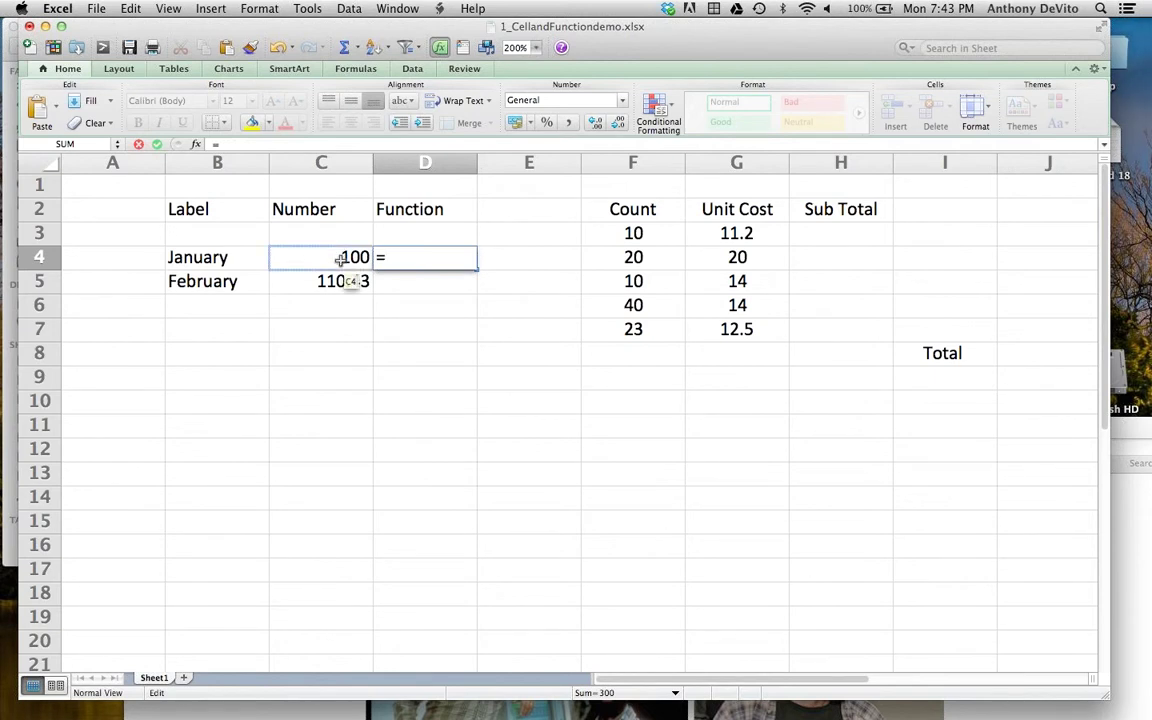
pyautogui.click(327, 286)
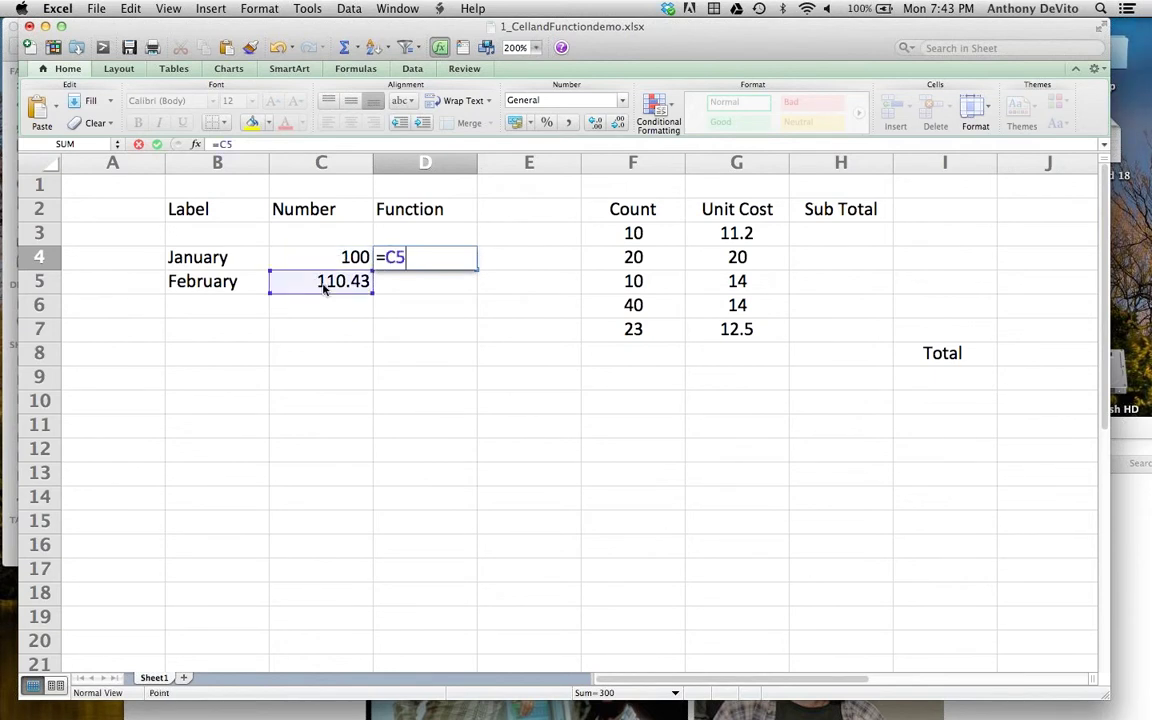
pyautogui.press('Return')
# - Change February's number in C5 to 117.43
pyautogui.doubleClick(341, 282)
pyautogui.press('BackSpace')
pyautogui.write('7')
pyautogui.press('Return')
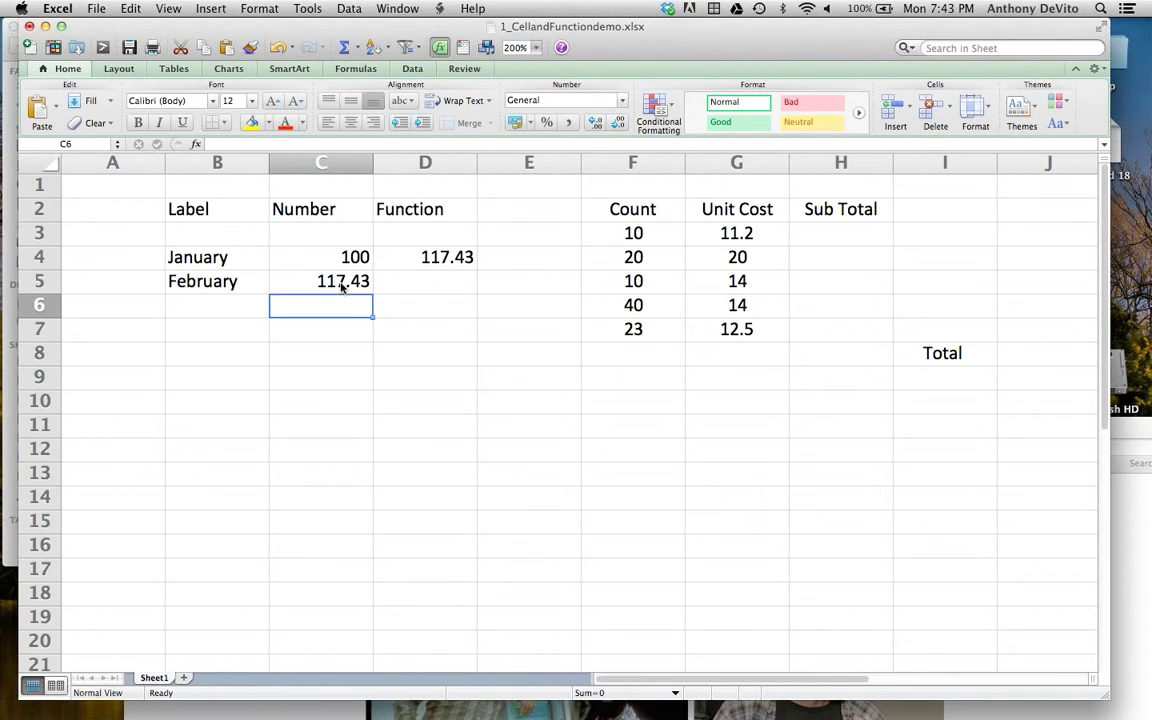
# - Enter the formula =C4+C5-D4 in D5 by referencing the January, February and D4 cells
pyautogui.click(449, 289)
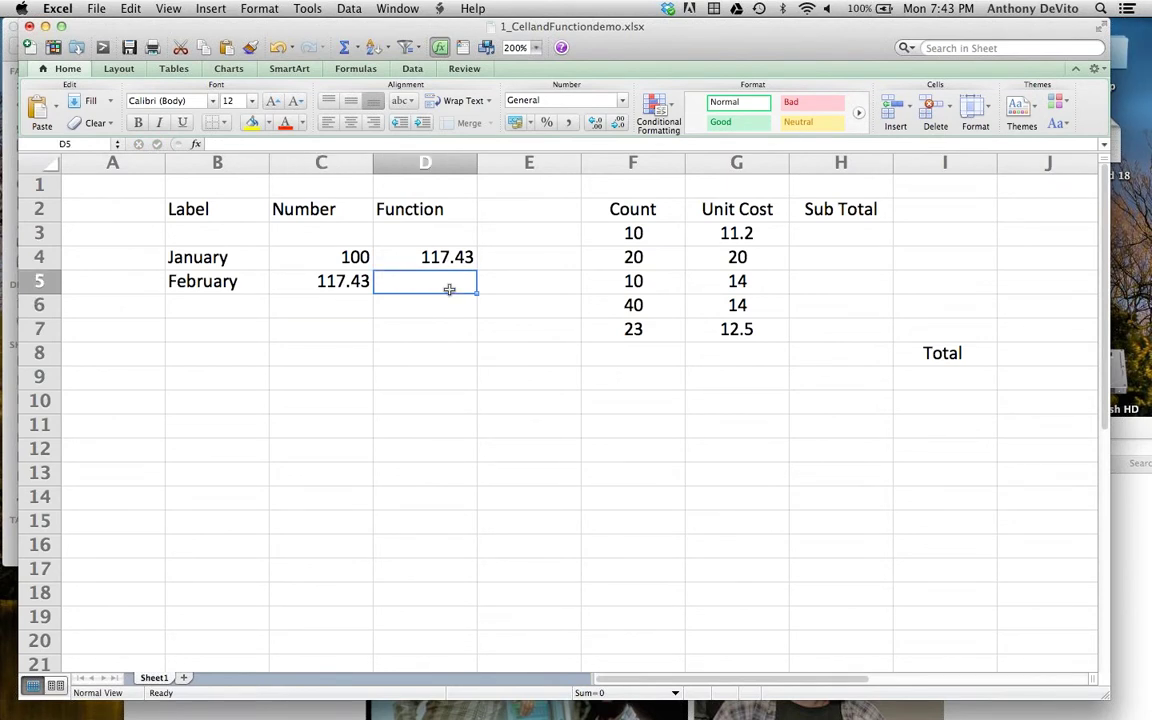
pyautogui.write('=')
pyautogui.click(344, 254)
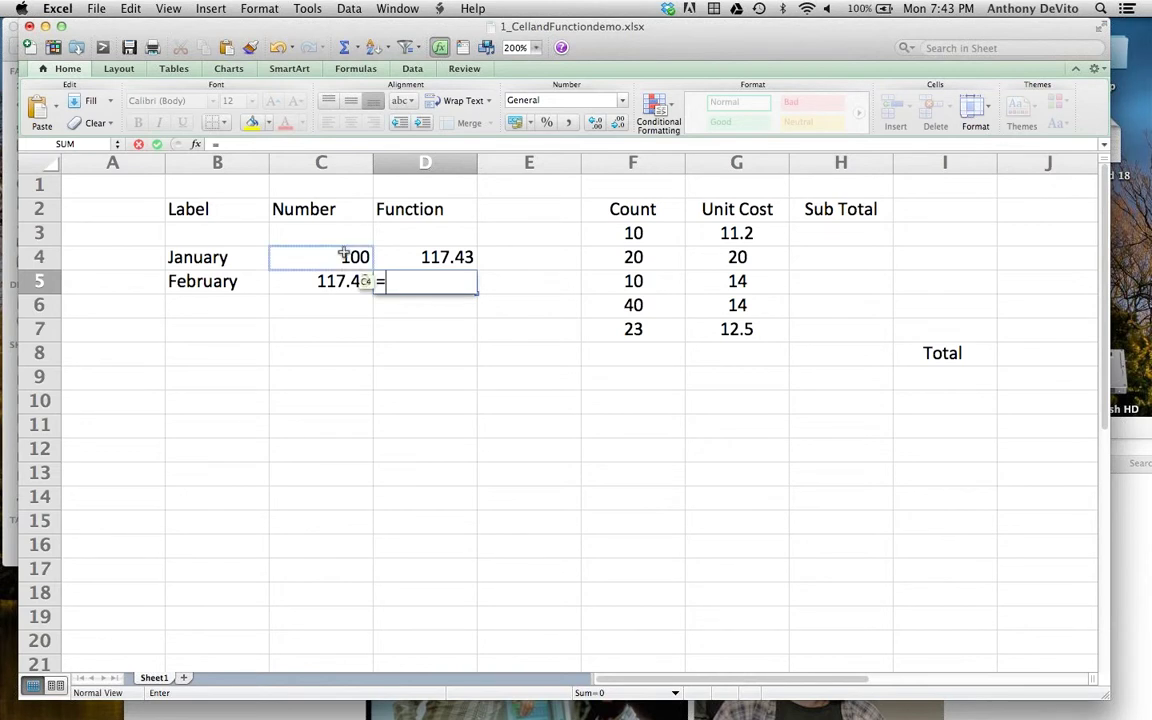
pyautogui.write('+')
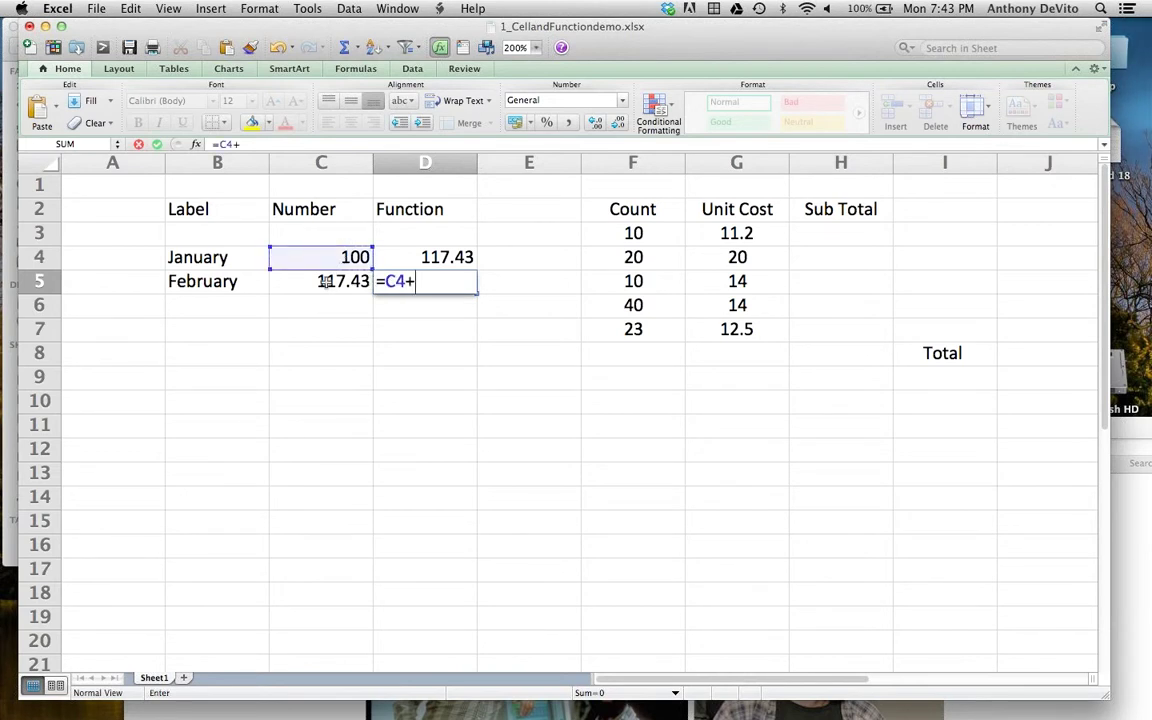
pyautogui.click(325, 289)
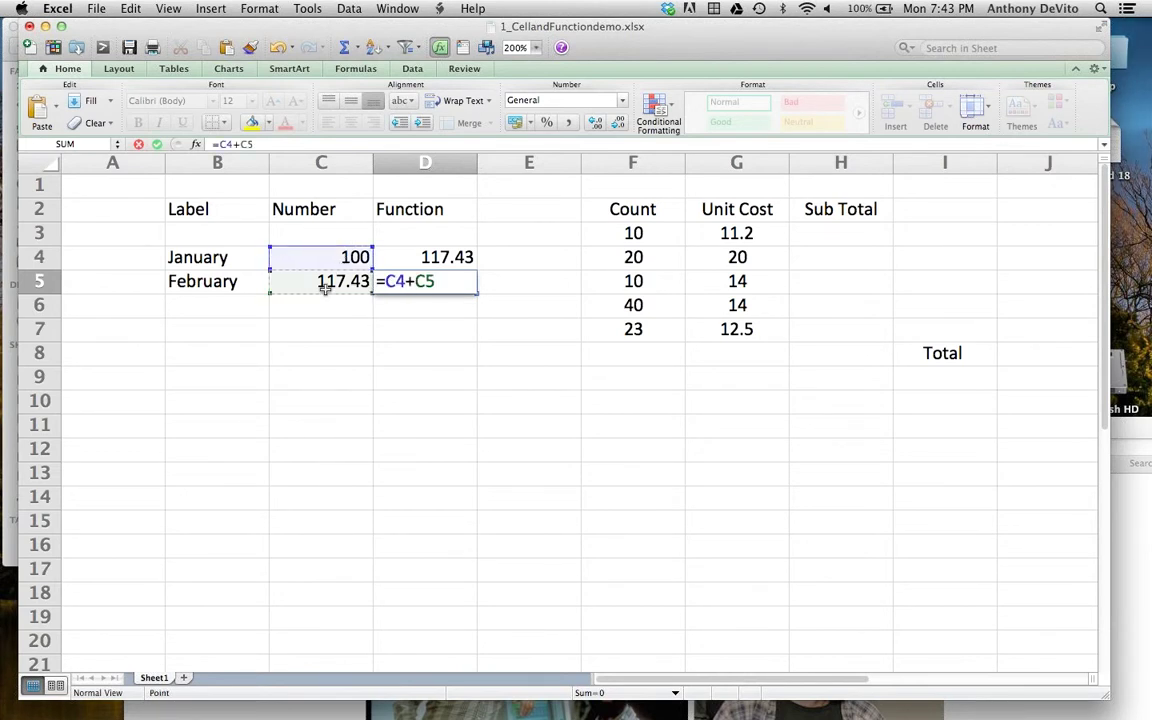
pyautogui.write('-')
pyautogui.click(408, 257)
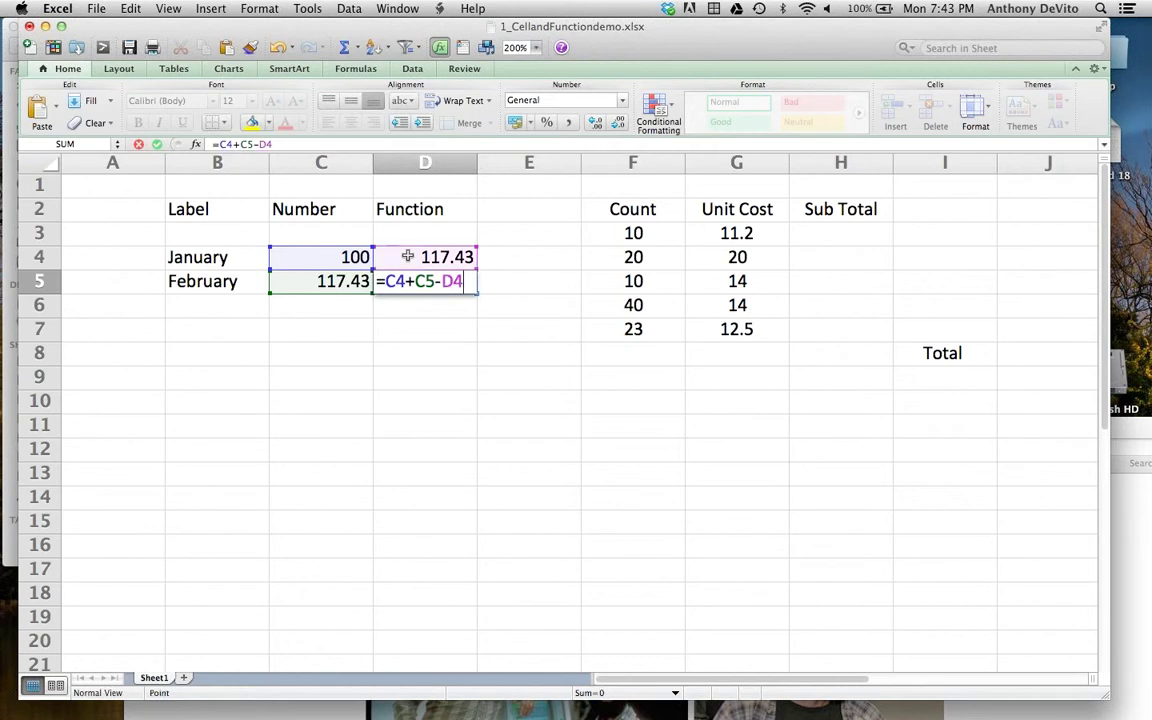
pyautogui.press('Return')
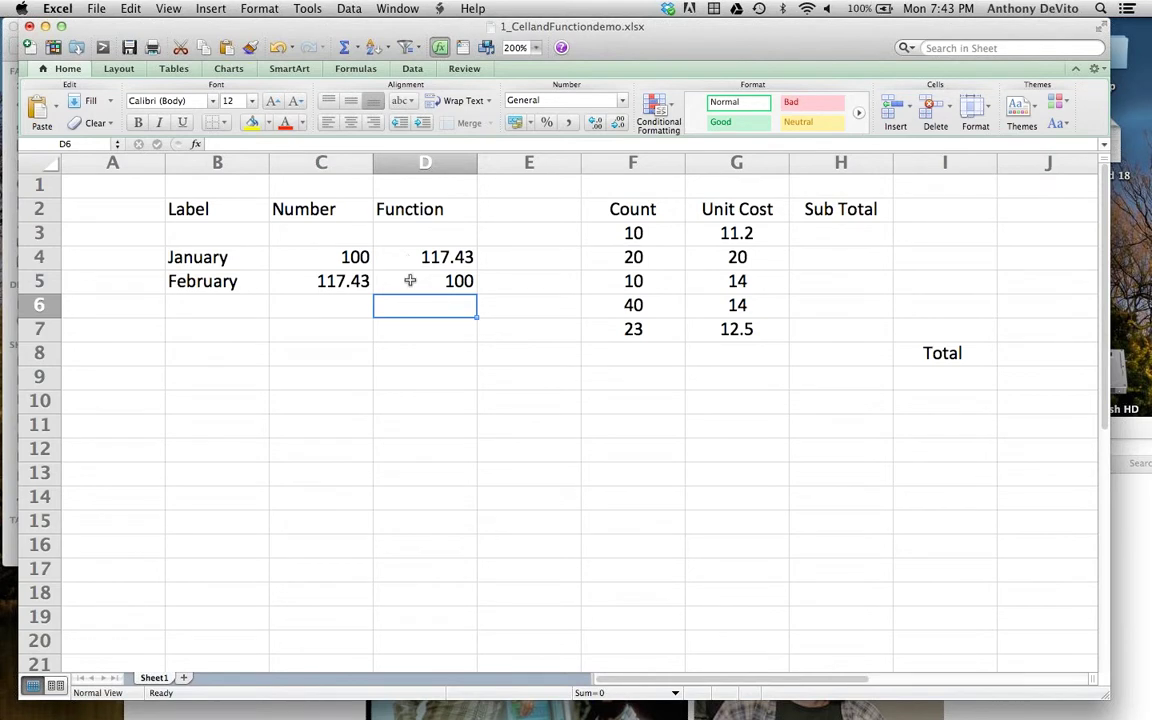
# - Open the Formula Builder from D7, examine its list of recently used and categorized functions, and close it without inserting a function
pyautogui.click(381, 331)
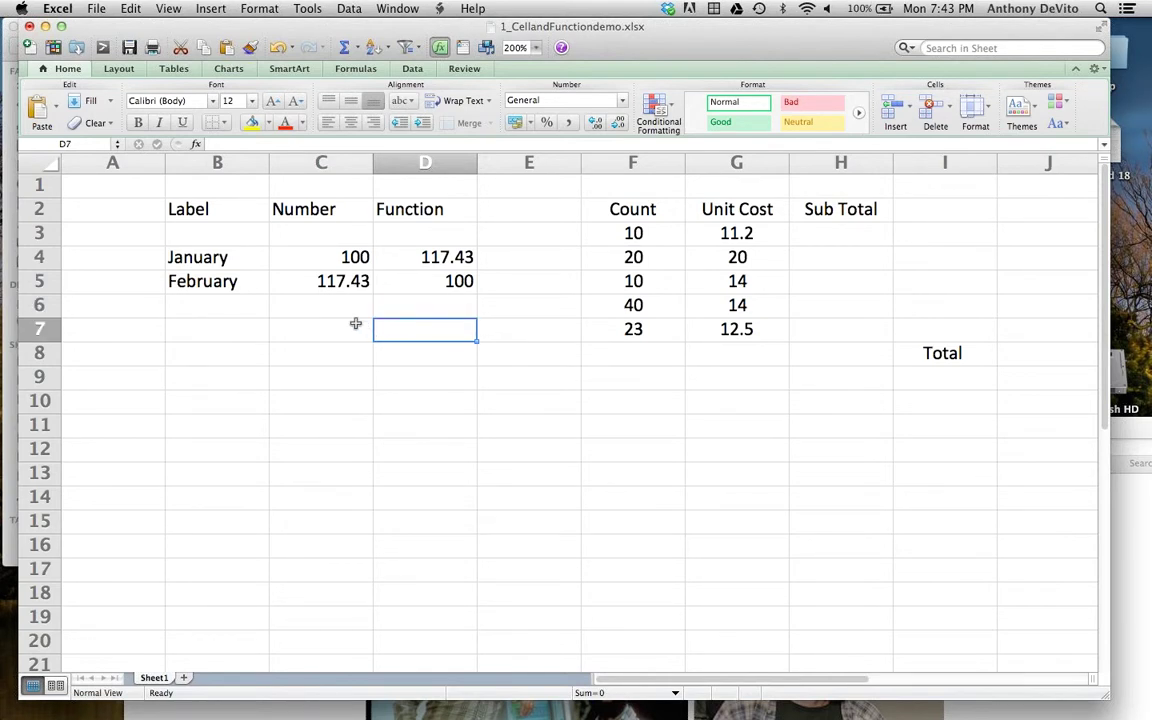
pyautogui.click(196, 146)
pyautogui.click(420, 382)
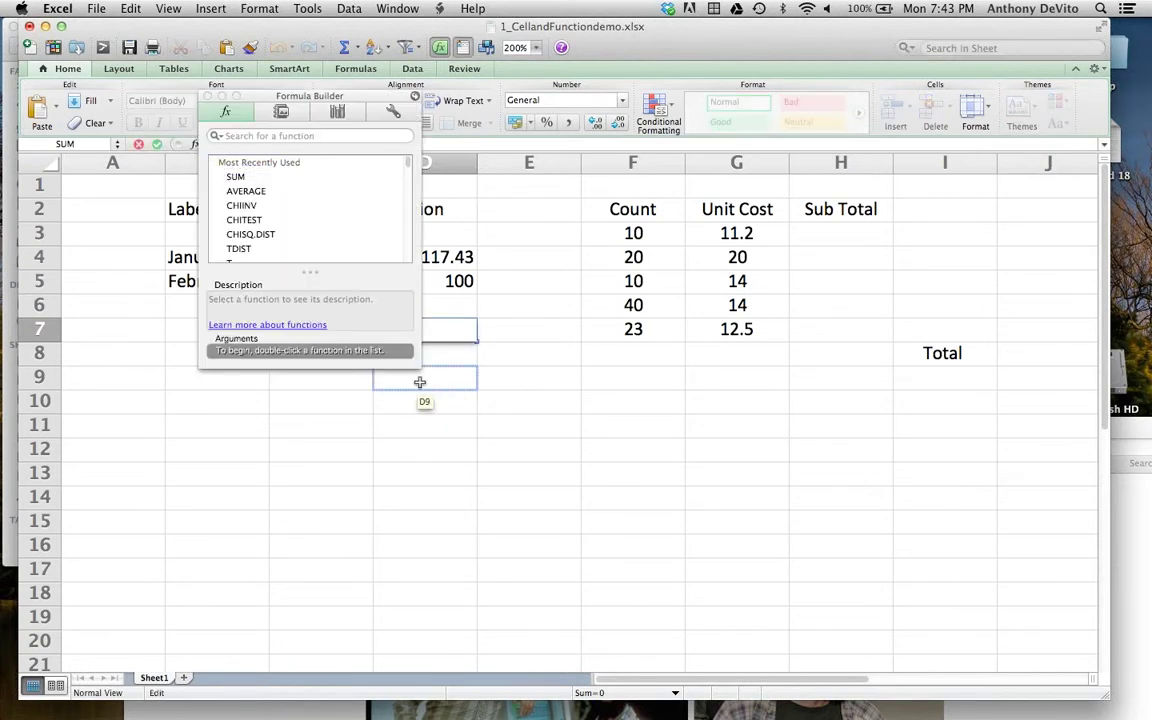
pyautogui.moveTo(419, 367); pyautogui.dragTo(522, 425)
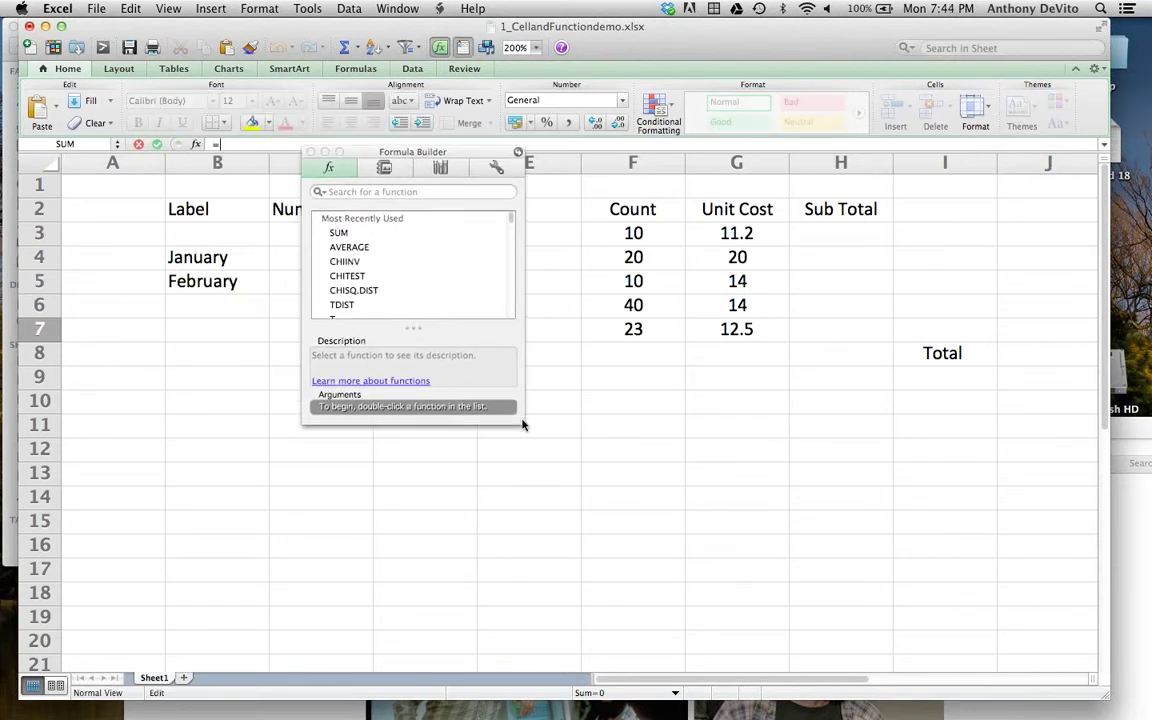
pyautogui.scroll(-10, 405, 285)
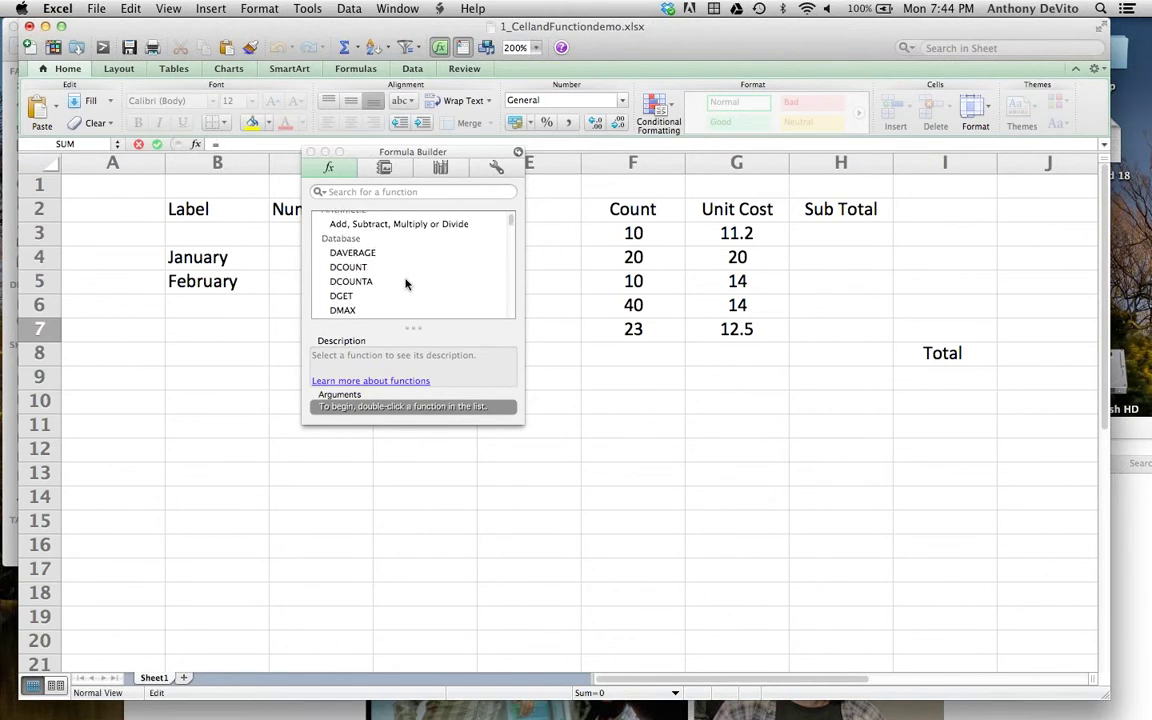
pyautogui.scroll(-2, 405, 285)
pyautogui.scroll(10, 405, 285)
pyautogui.scroll(-1, 405, 285)
pyautogui.scroll(1, 405, 285)
pyautogui.scroll(-3, 405, 285)
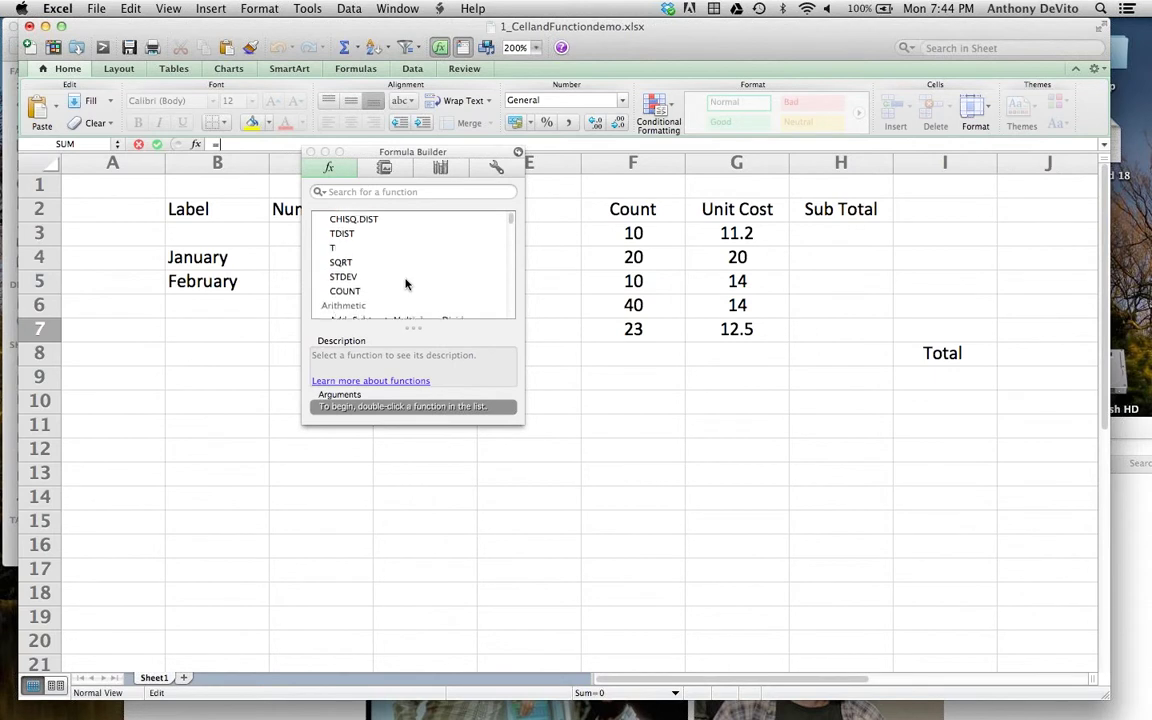
pyautogui.scroll(-1, 405, 285)
pyautogui.scroll(-3, 405, 285)
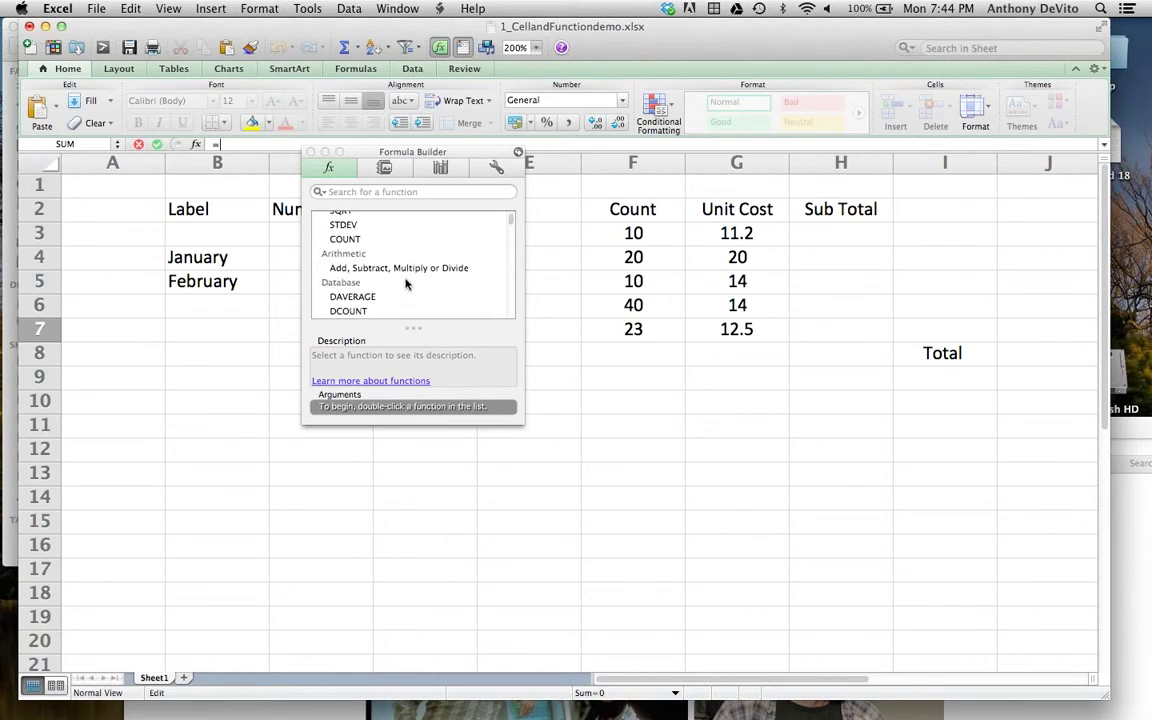
pyautogui.scroll(-1, 405, 285)
pyautogui.scroll(-5, 405, 285)
pyautogui.scroll(-5, 405, 285)
pyautogui.scroll(-3, 405, 285)
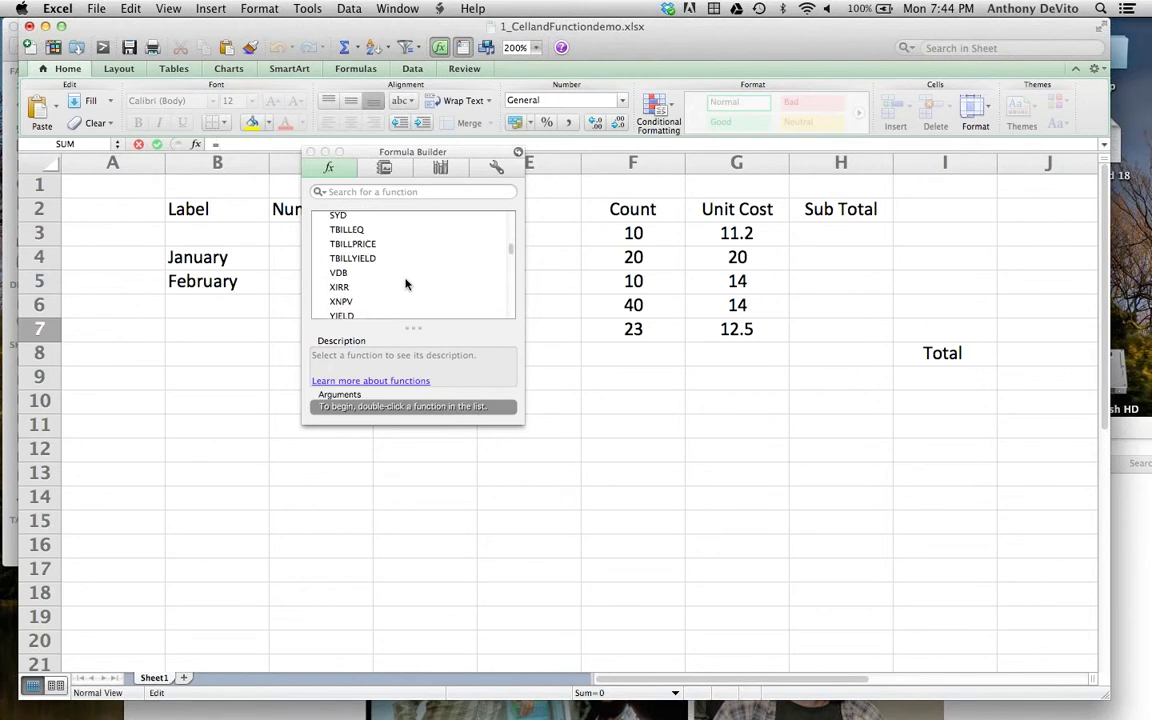
pyautogui.scroll(-15, 405, 284)
pyautogui.scroll(-15, 405, 284)
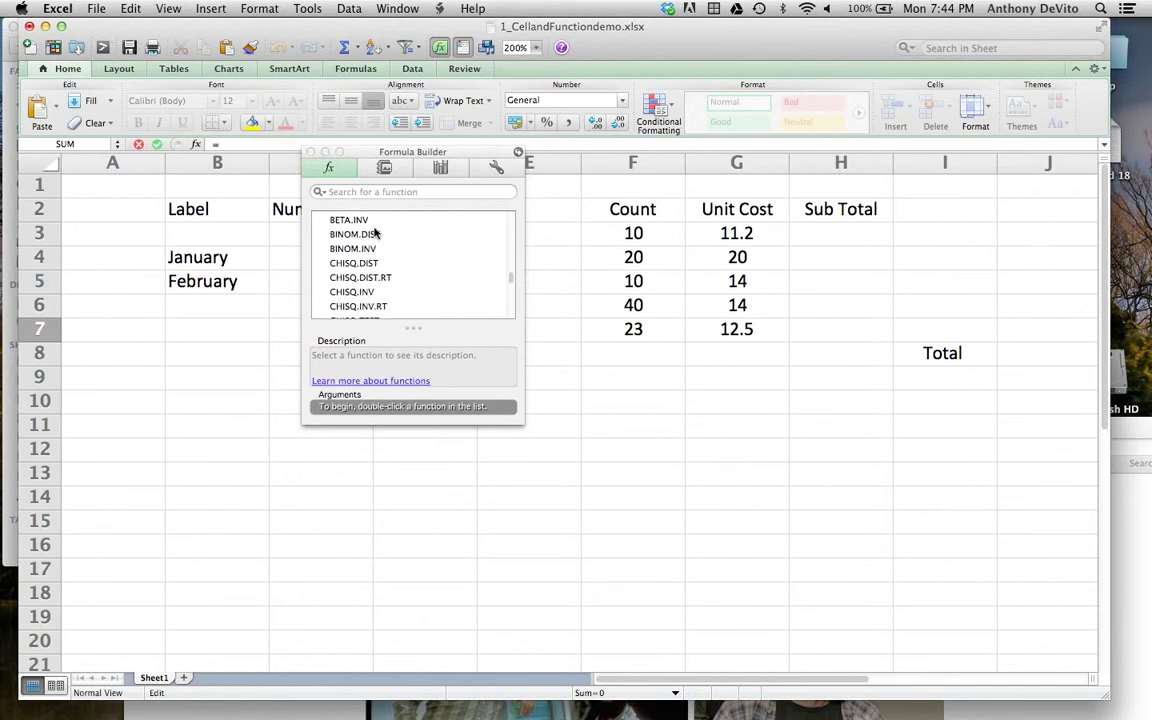
pyautogui.click(309, 151)
pyautogui.click(607, 423)
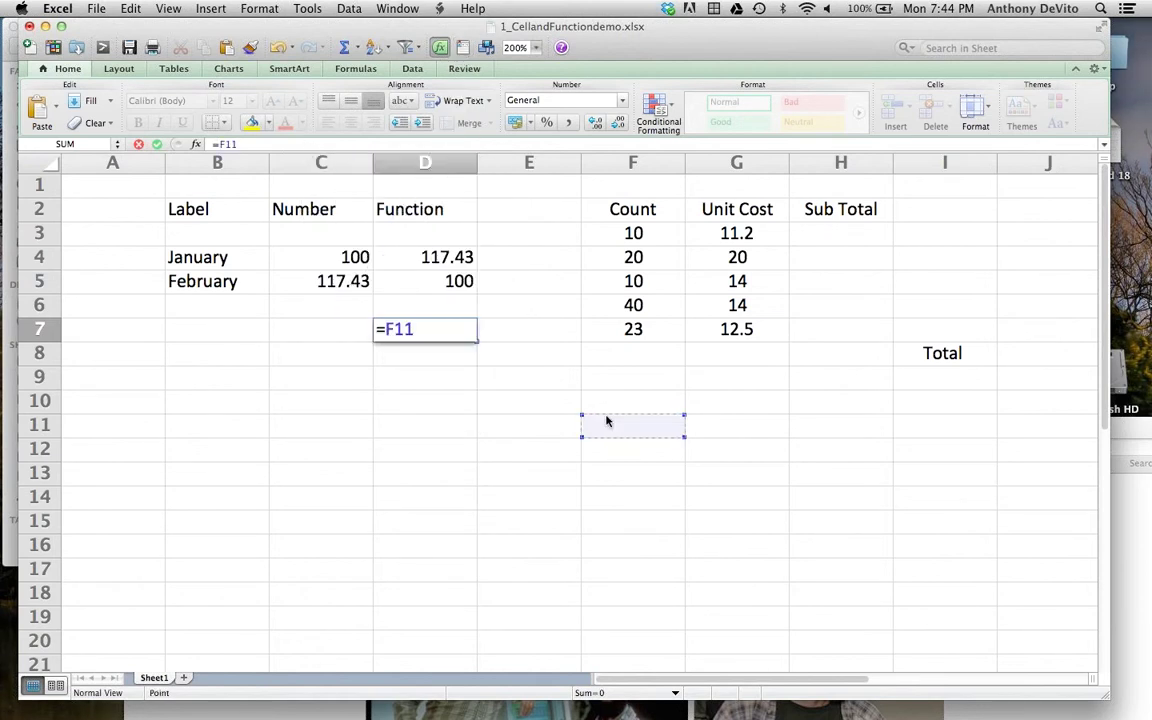
pyautogui.press('Escape')
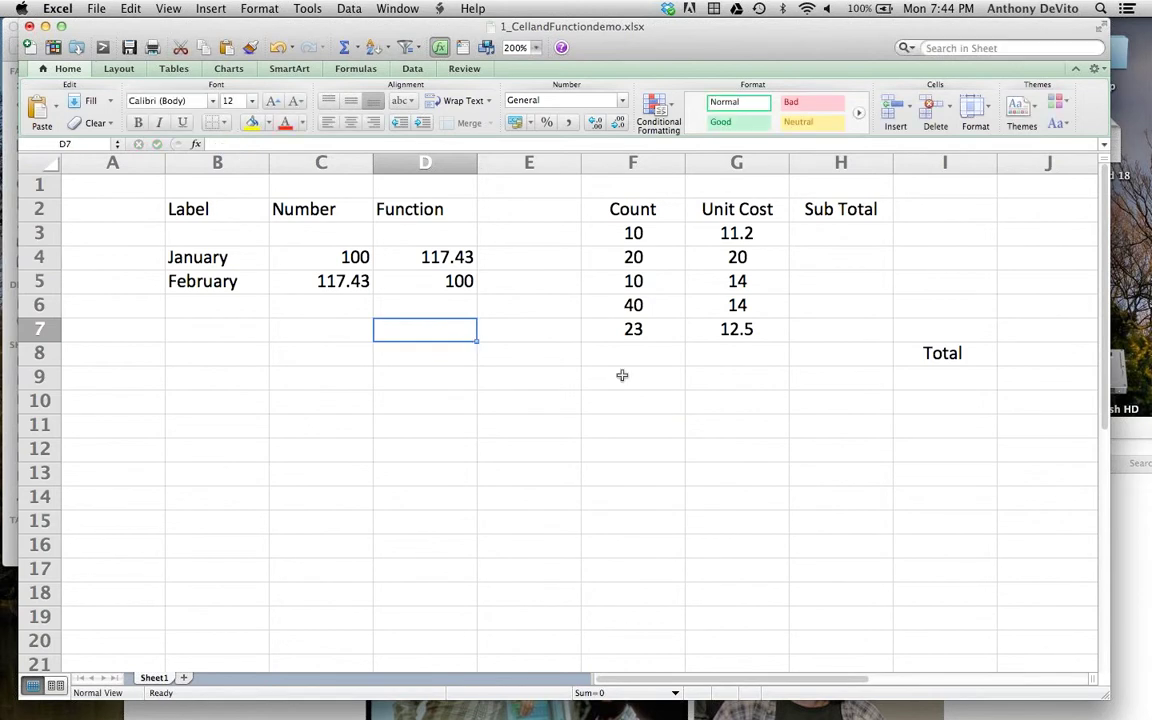
# - Enter the formula =F3*G3 in H3 by multiplying the first row's Count and Unit Cost cells
pyautogui.hscroll(6, 732, 407)
pyautogui.hscroll(-5, 732, 407)
pyautogui.hscroll(1, 732, 407)
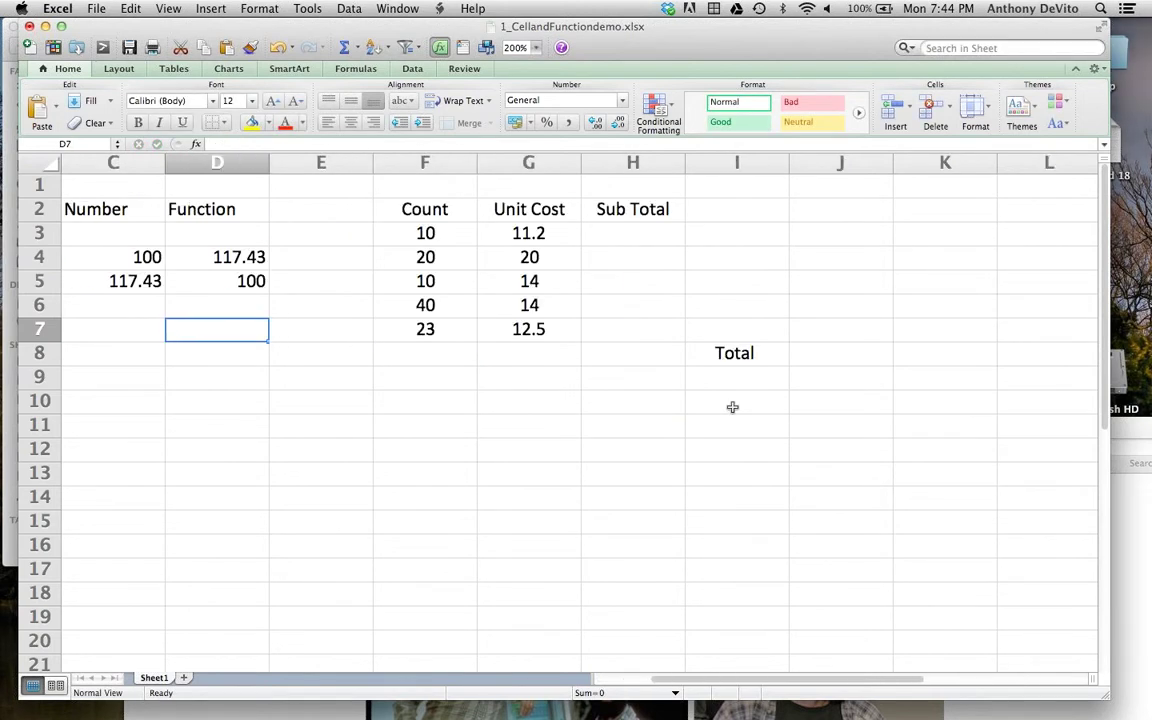
pyautogui.click(602, 232)
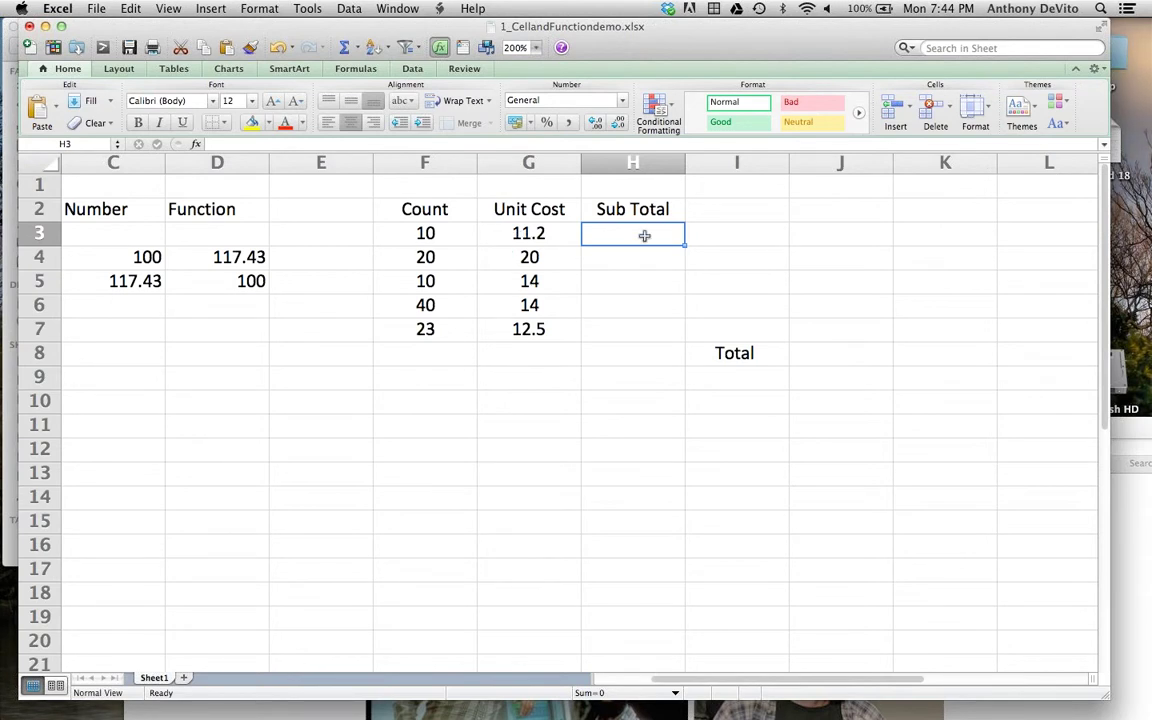
pyautogui.write('=')
pyautogui.click(442, 239)
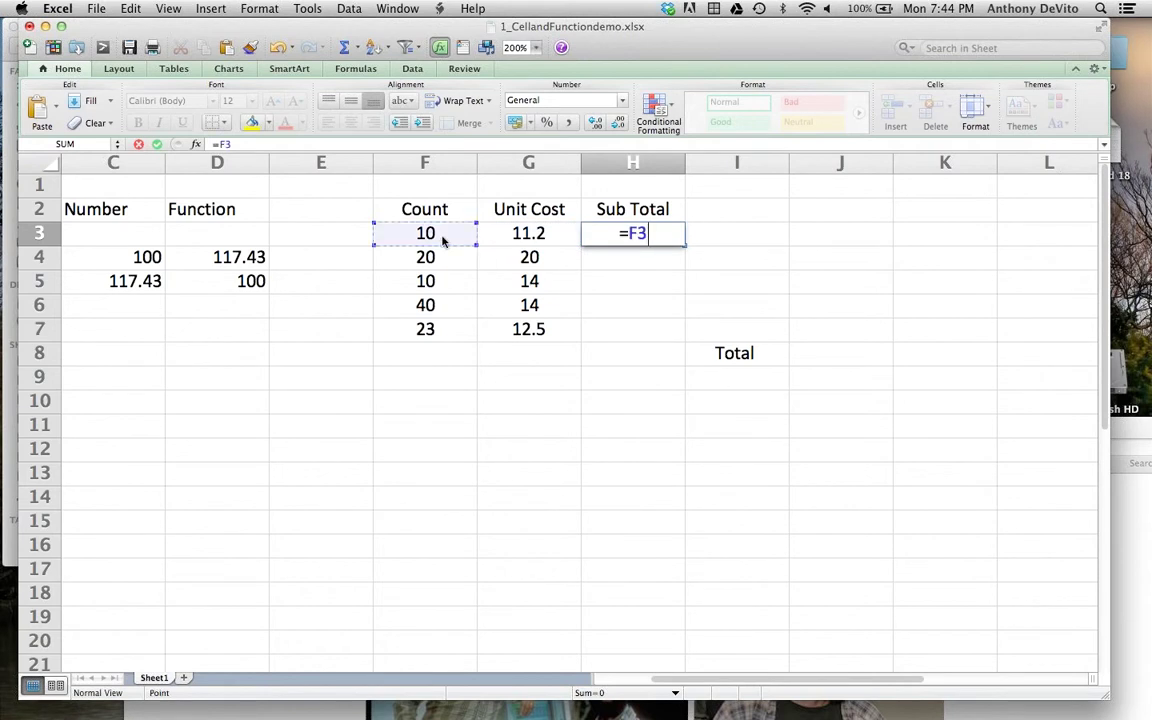
pyautogui.write('*')
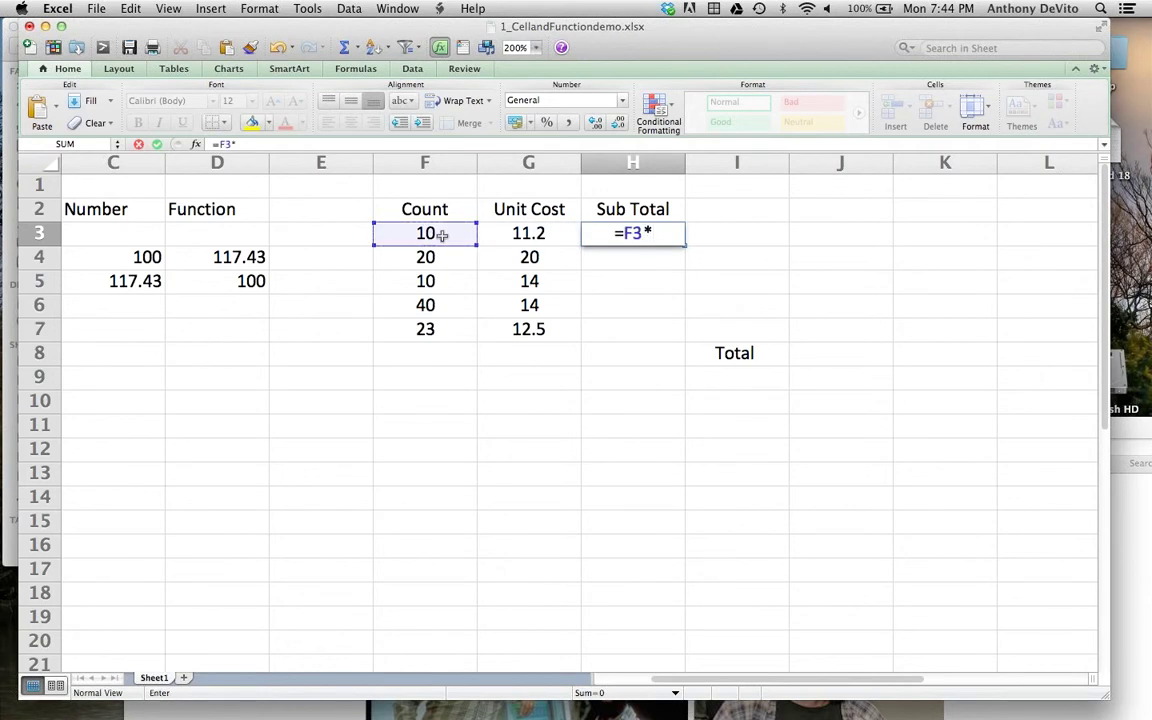
pyautogui.click(505, 233)
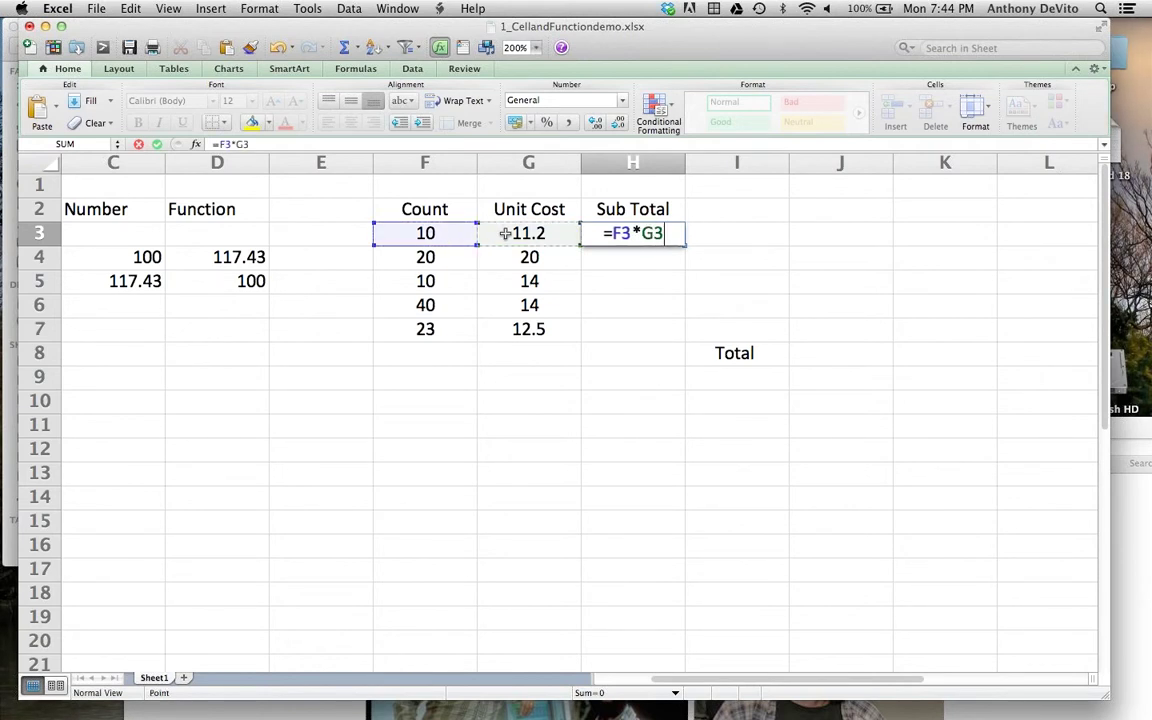
pyautogui.press('Return')
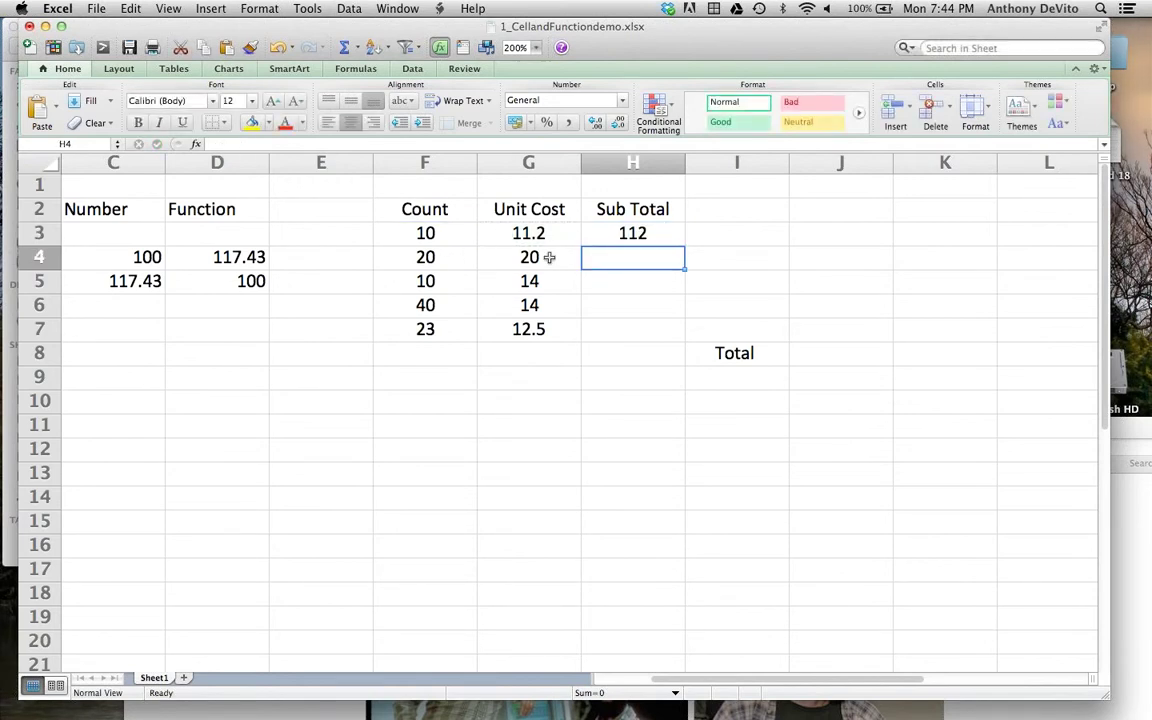
# - Enter the formula =F4*G4 in H4 by referencing the second row's Count and Unit Cost cells
pyautogui.write('=')
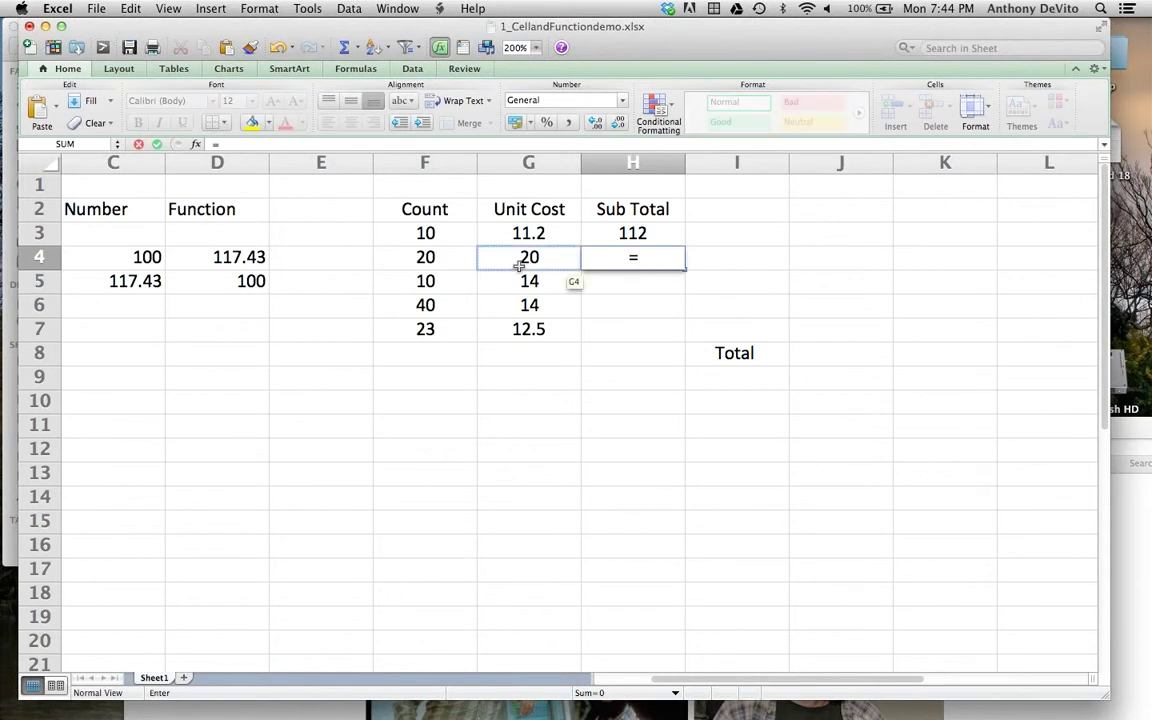
pyautogui.click(448, 260)
pyautogui.write('*')
pyautogui.click(512, 258)
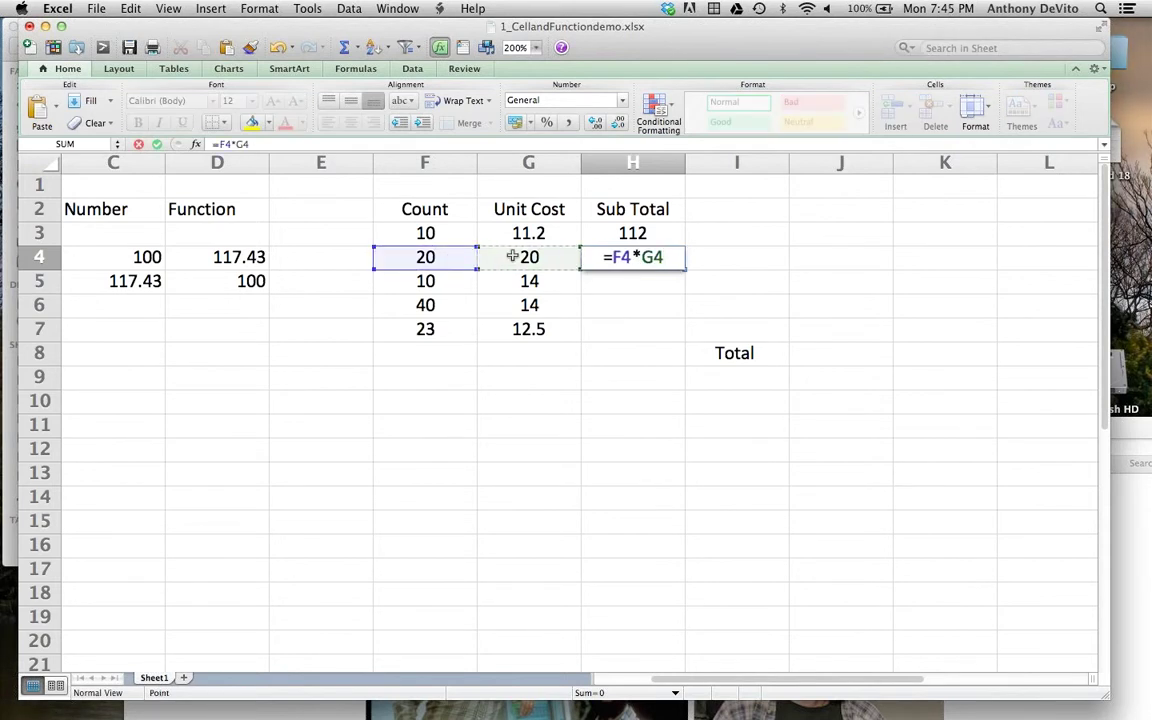
pyautogui.press('Return')
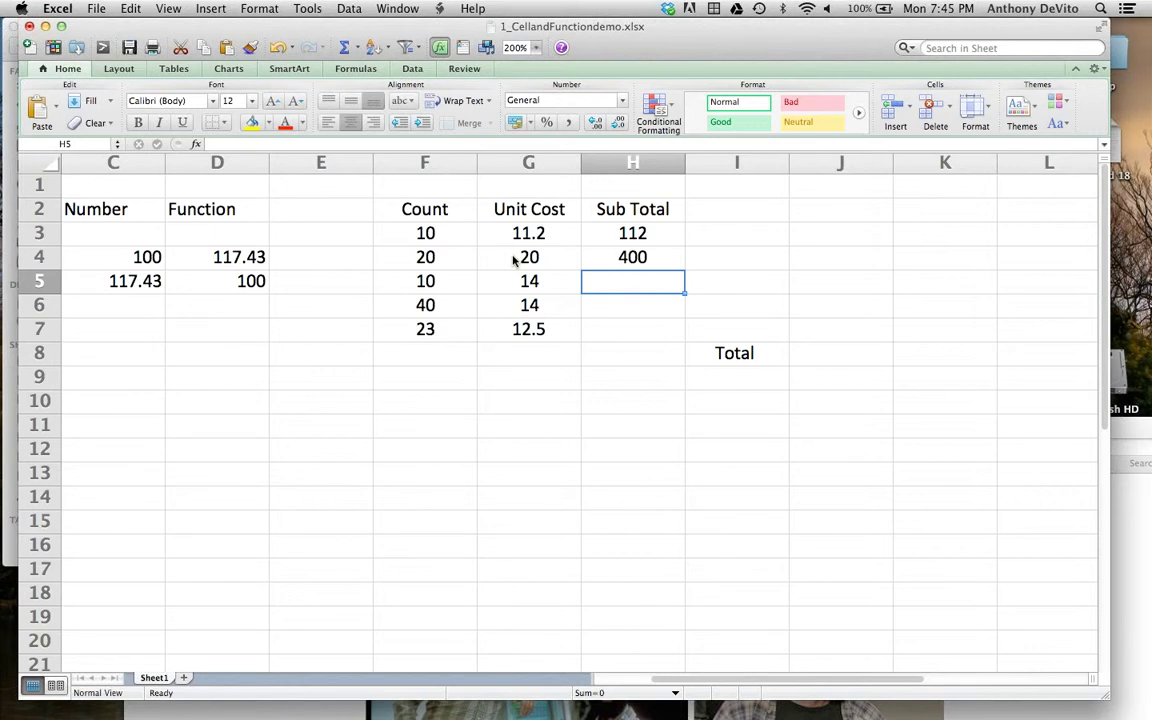
# - Select the Sub Total cells H3 through H7, starting from the formula in H3
pyautogui.click(619, 232)
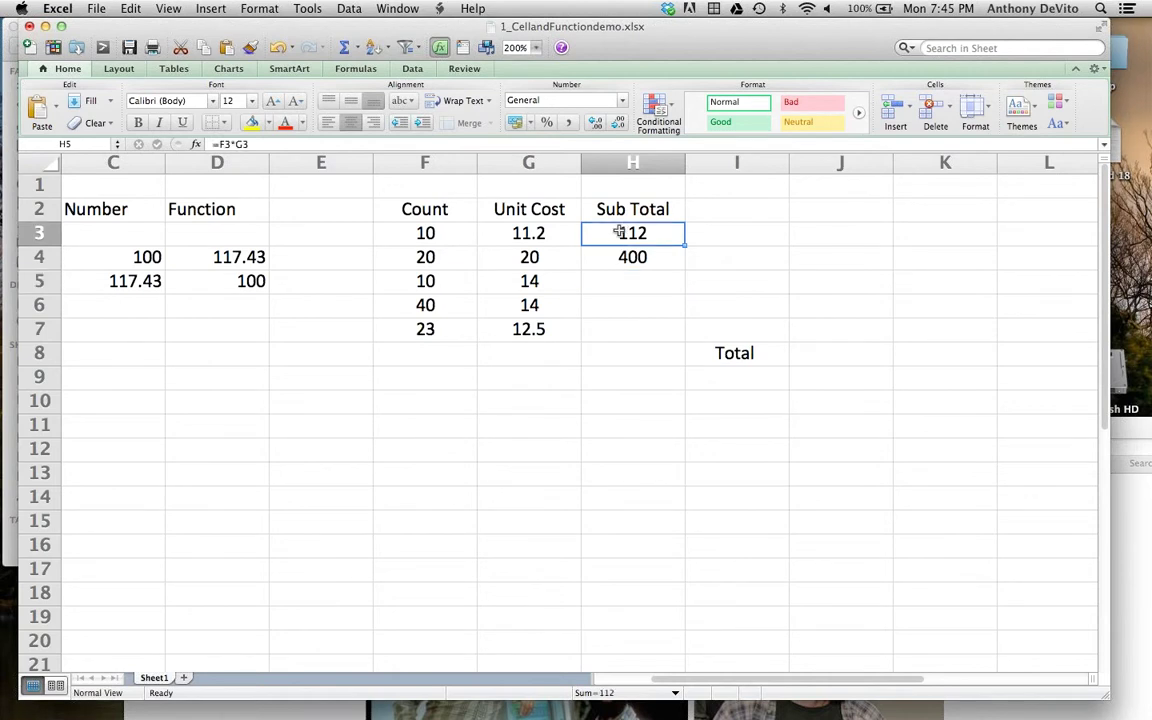
pyautogui.moveTo(619, 232); pyautogui.dragTo(640, 322)
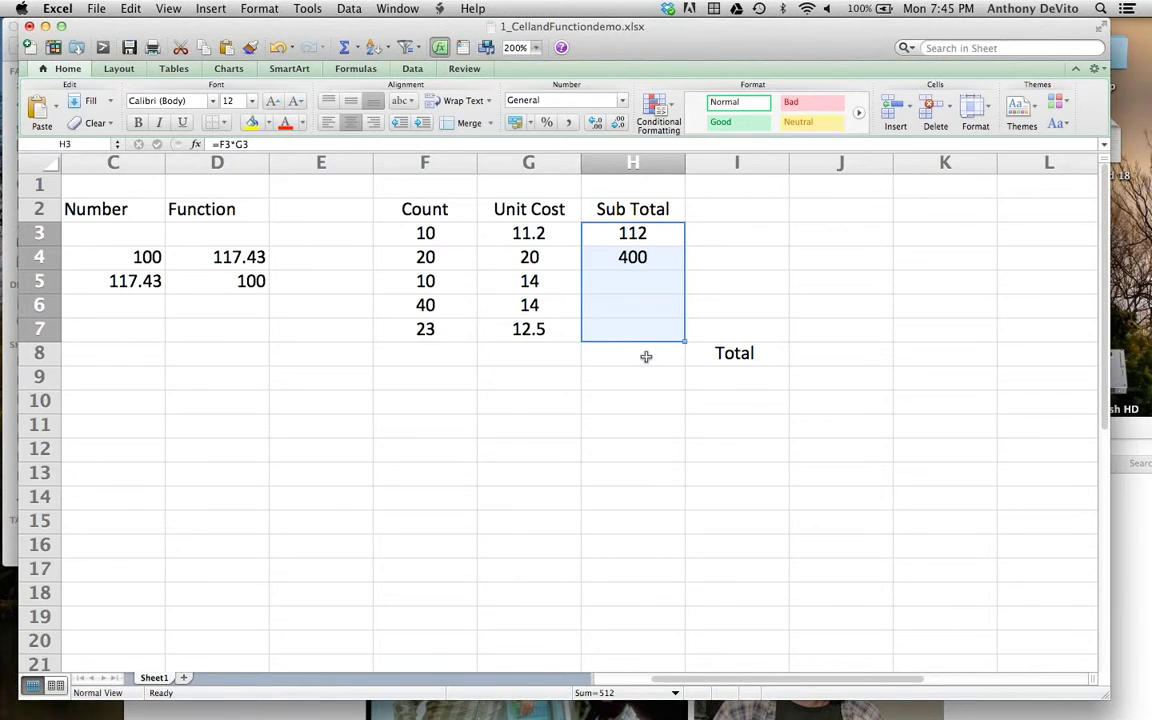
pyautogui.click(133, 8)
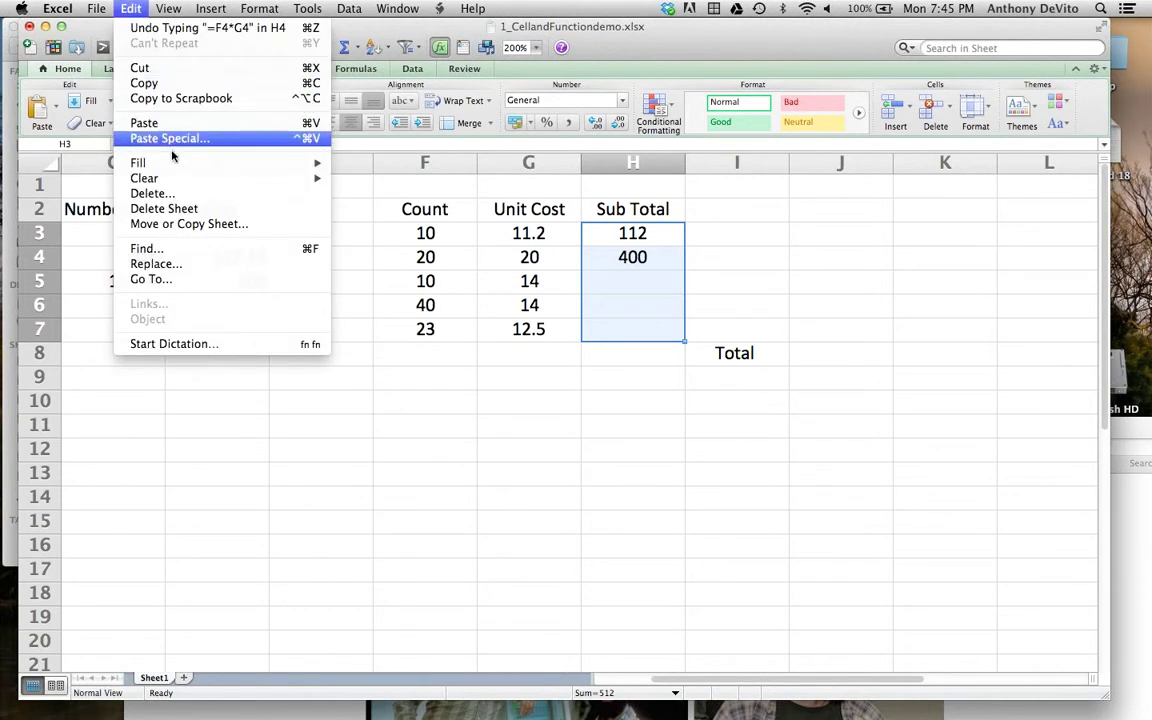
pyautogui.moveTo(190, 163)
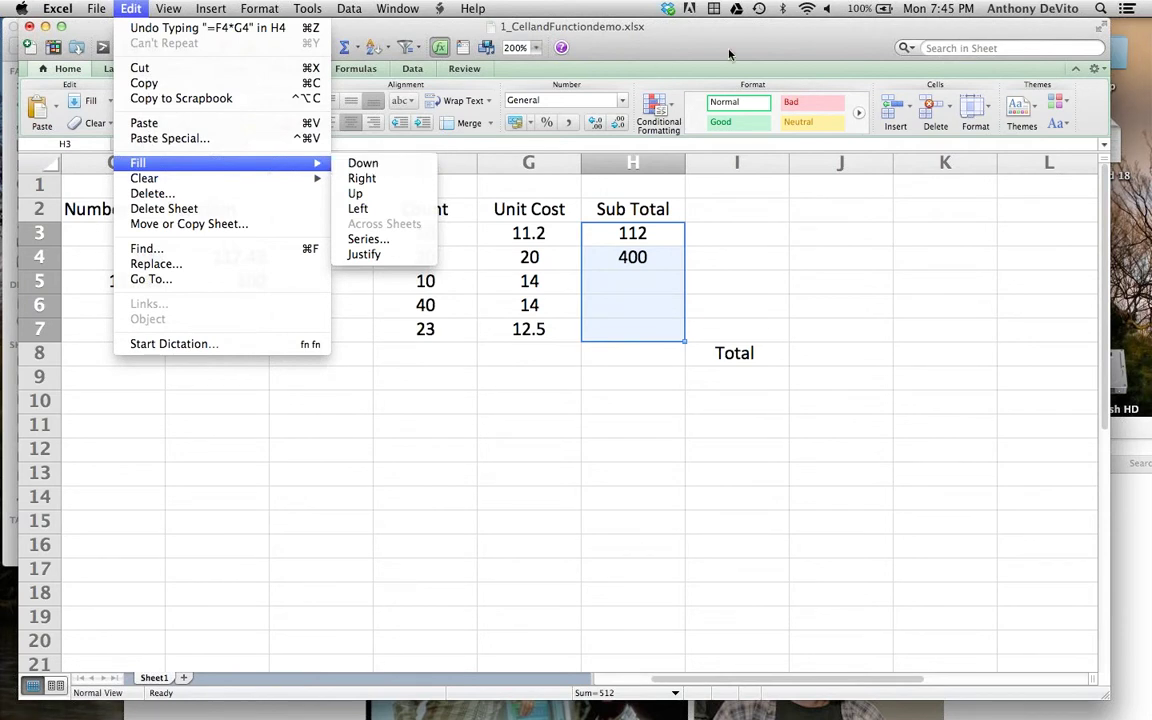
pyautogui.press('Escape')
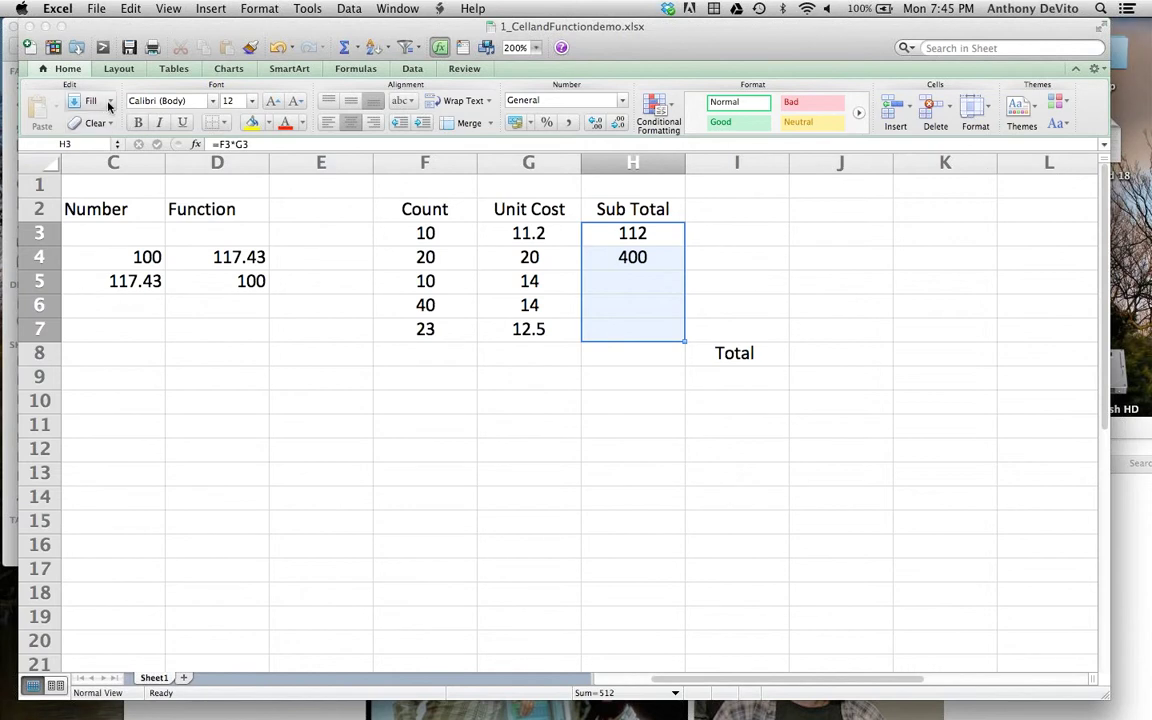
pyautogui.click(110, 105)
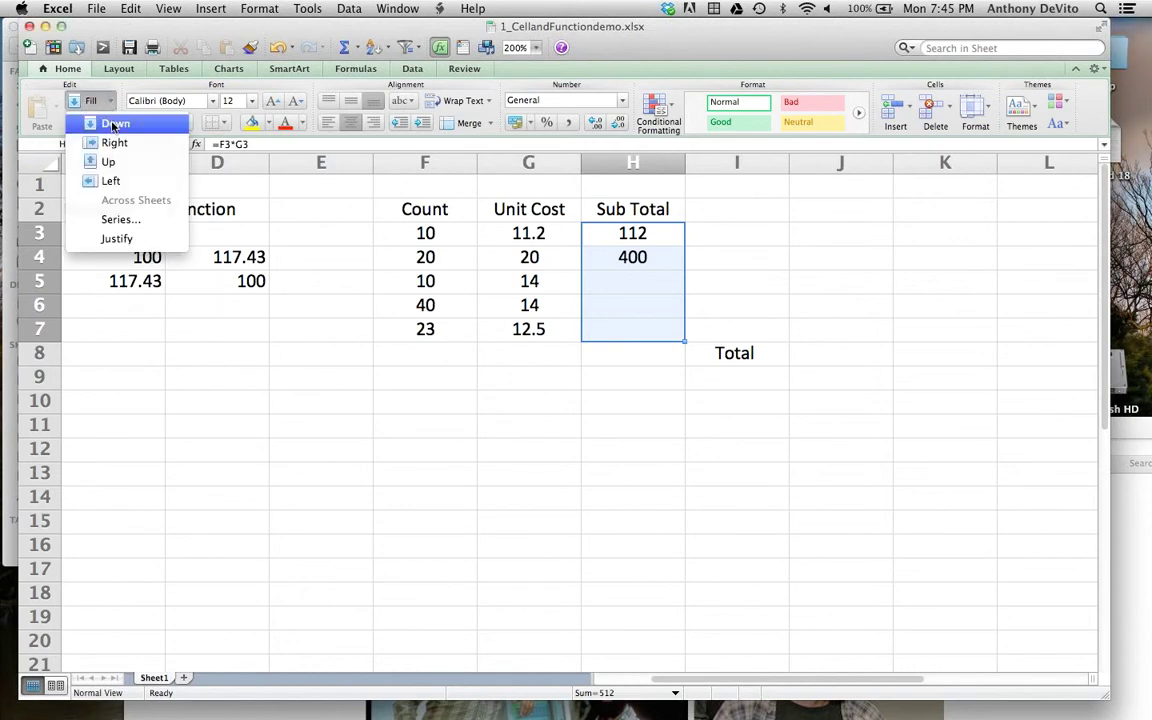
pyautogui.click(131, 8)
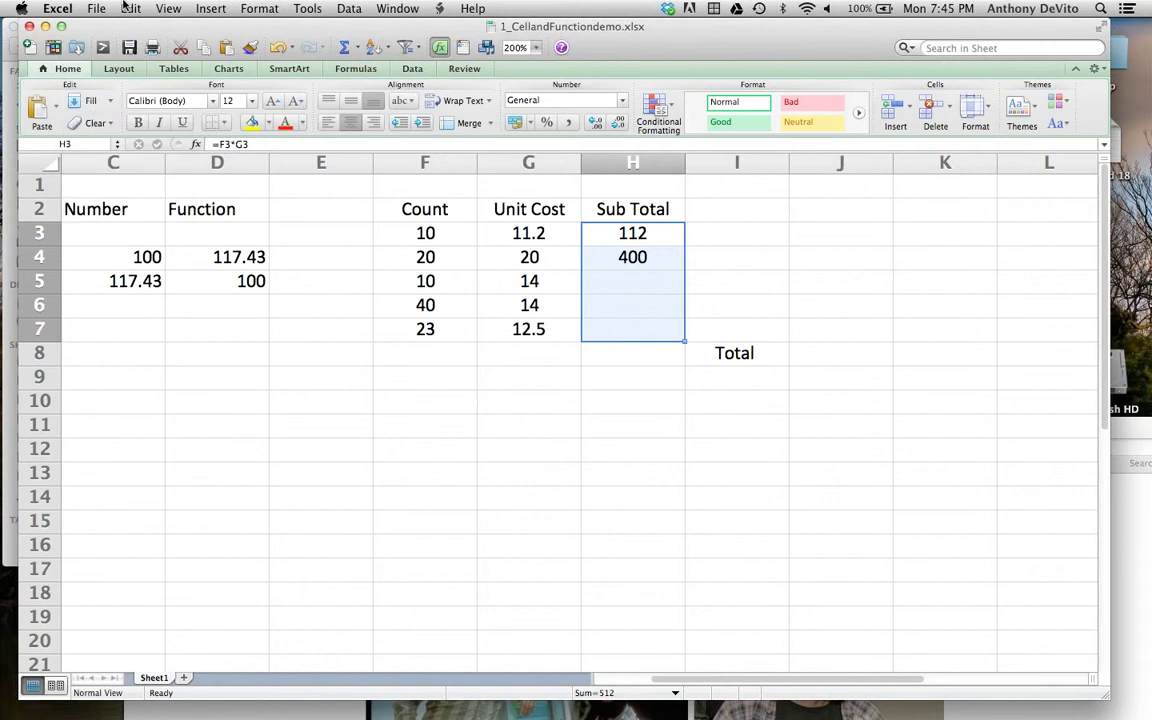
pyautogui.click(131, 8)
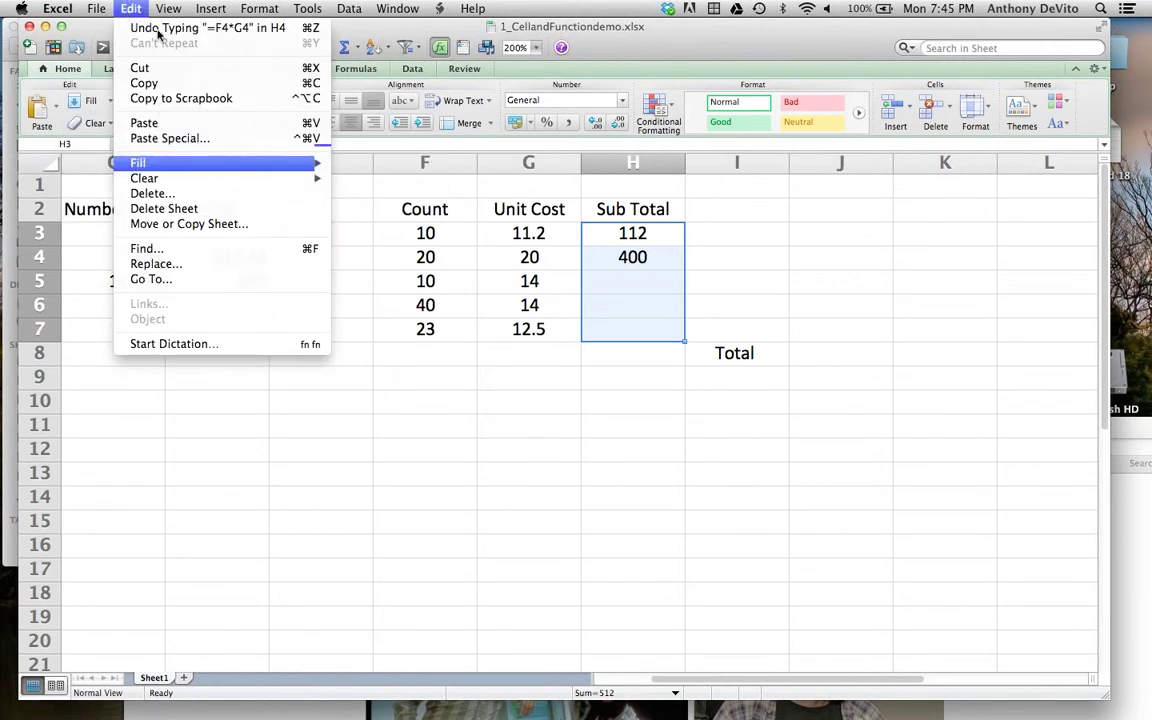
pyautogui.click(122, 8)
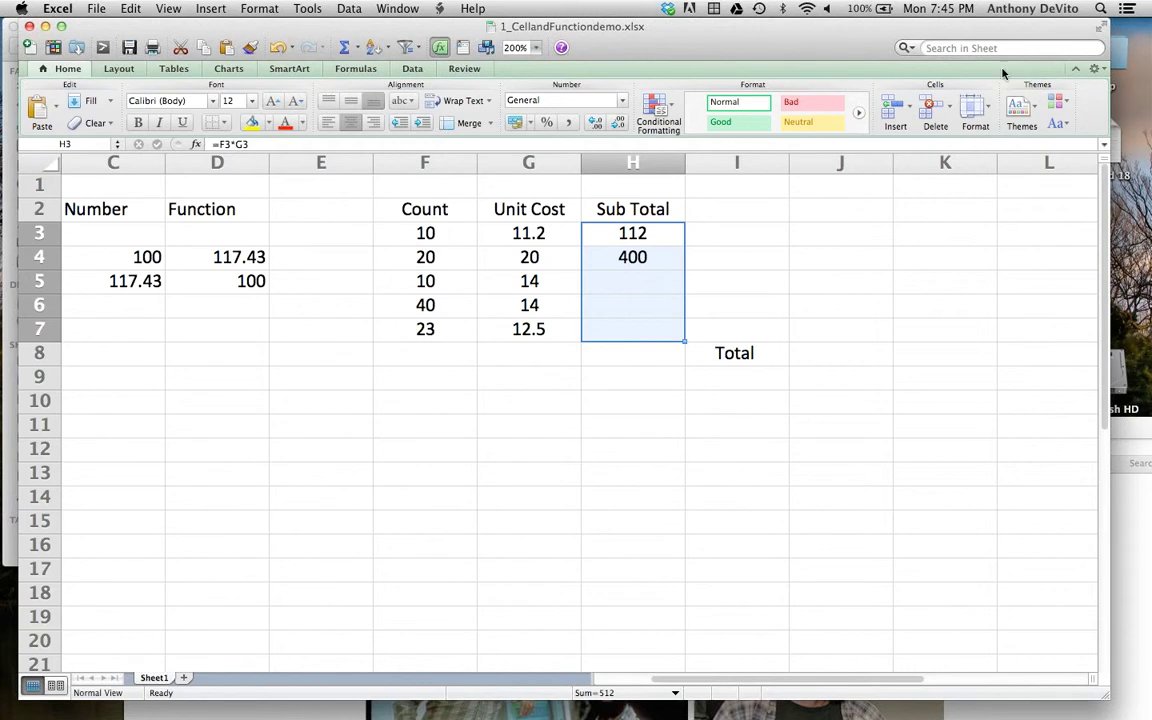
pyautogui.click(1032, 8)
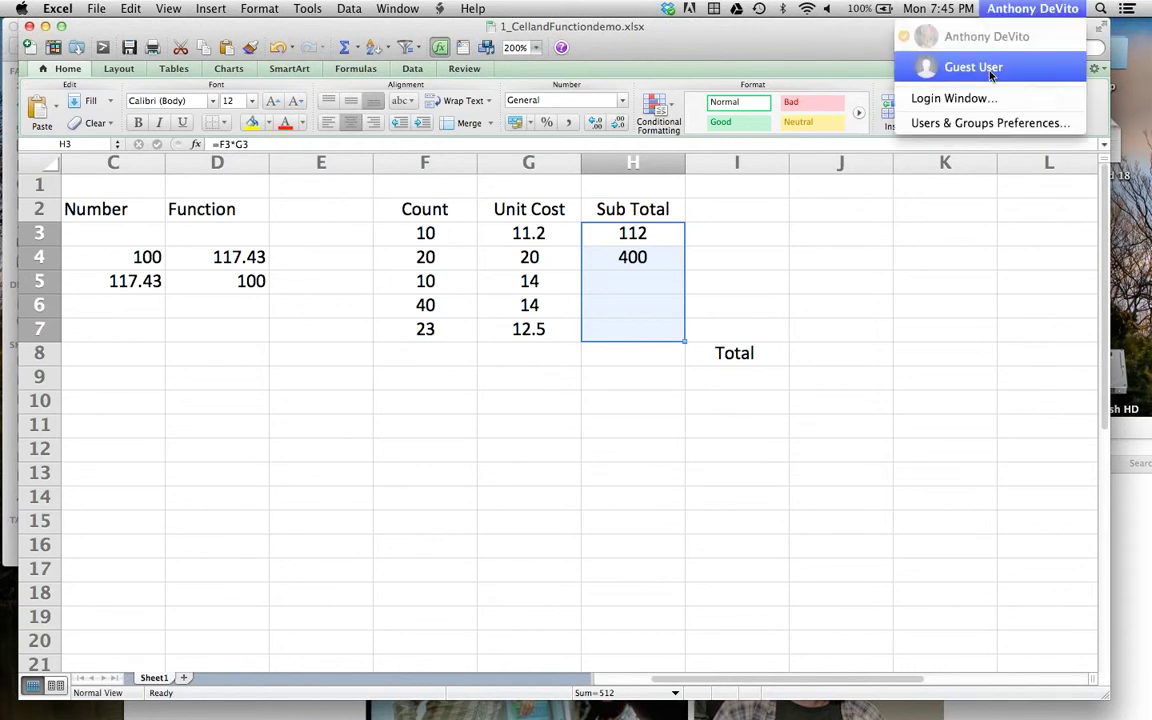
pyautogui.click(716, 47)
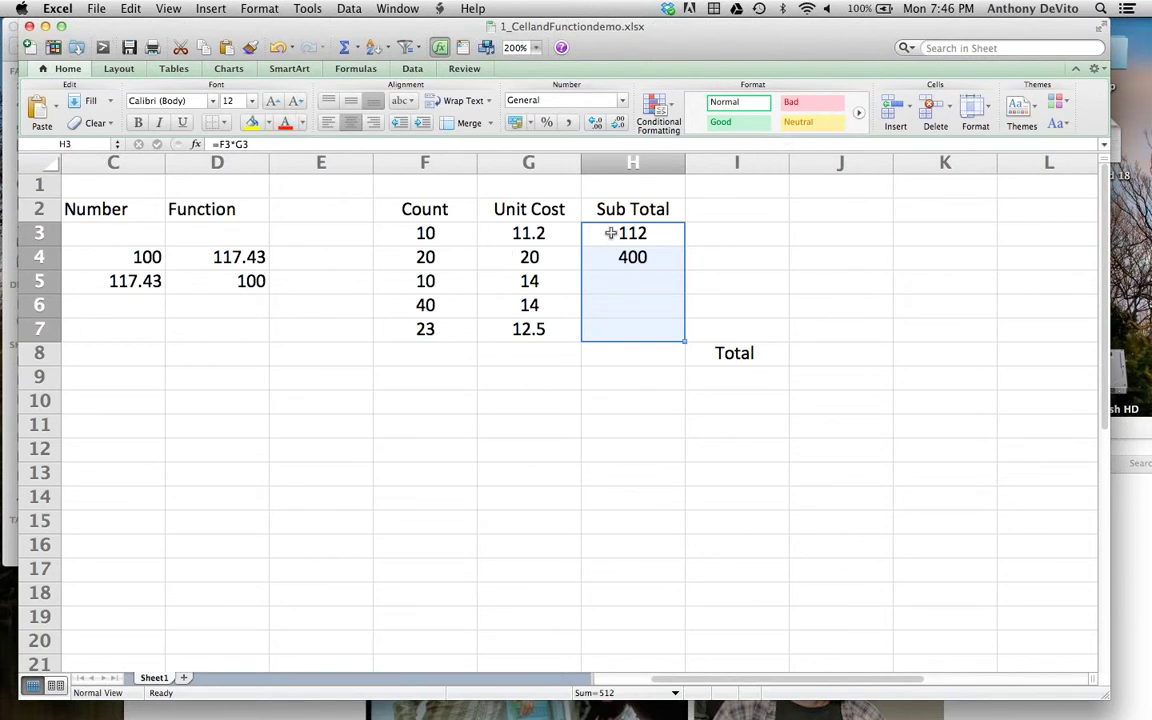
# - Fill the H3 formula down through the selected Sub Total cells to H7
pyautogui.click(130, 8)
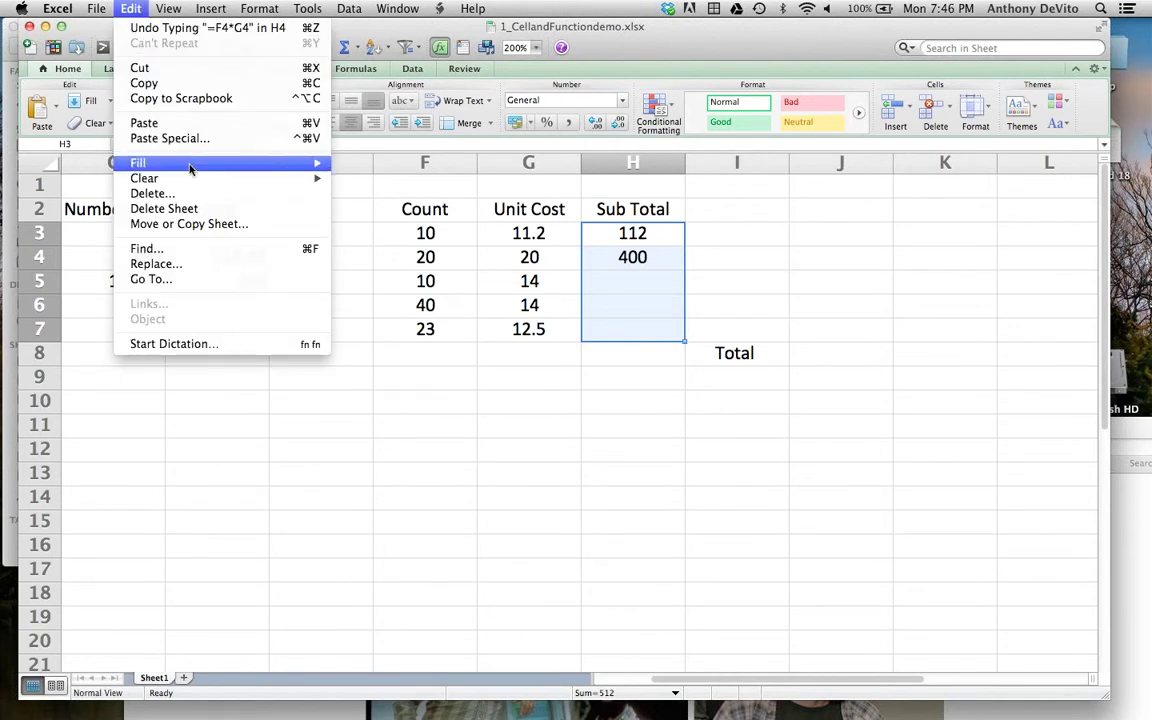
pyautogui.moveTo(199, 164)
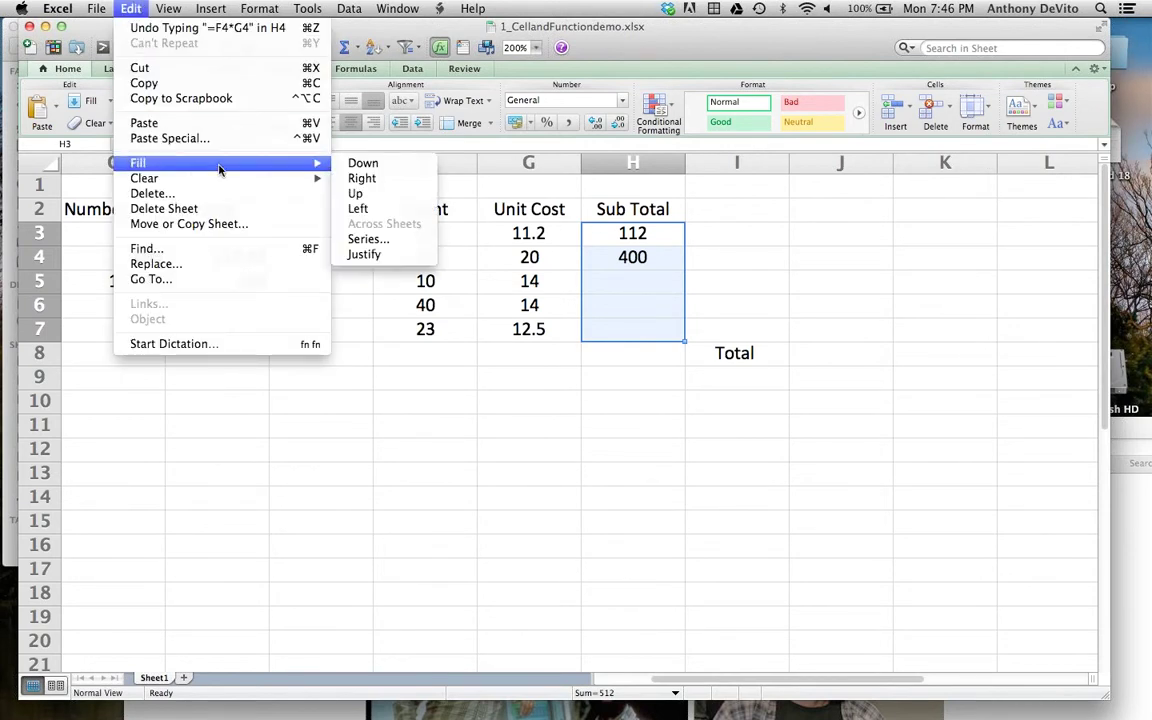
pyautogui.click(357, 163)
# - Examine the formulas in Sub Total cells H3 to H6 to compare how their row references adjust
pyautogui.click(637, 233)
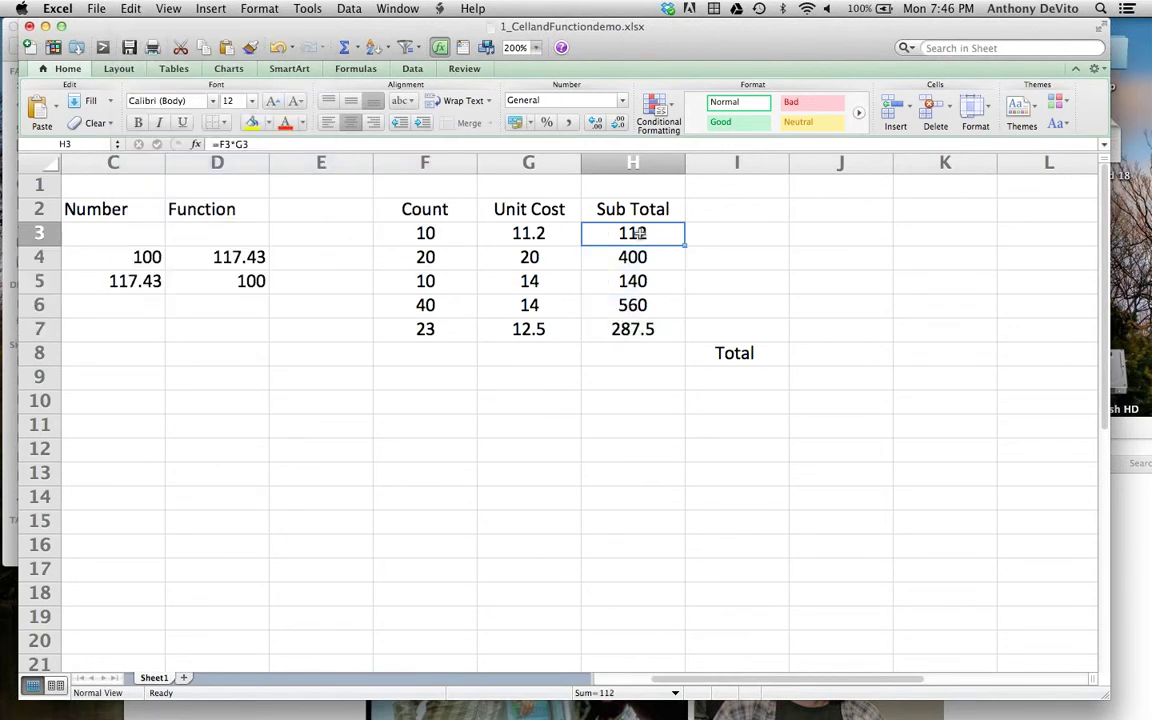
pyautogui.click(630, 257)
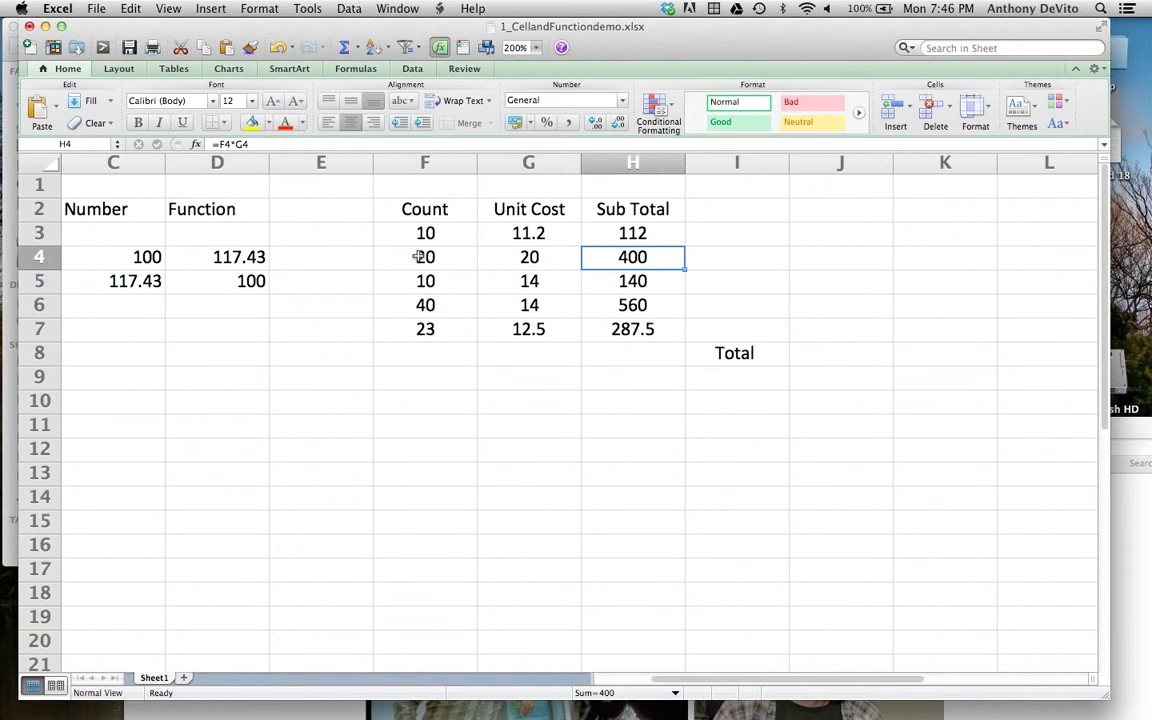
pyautogui.click(625, 233)
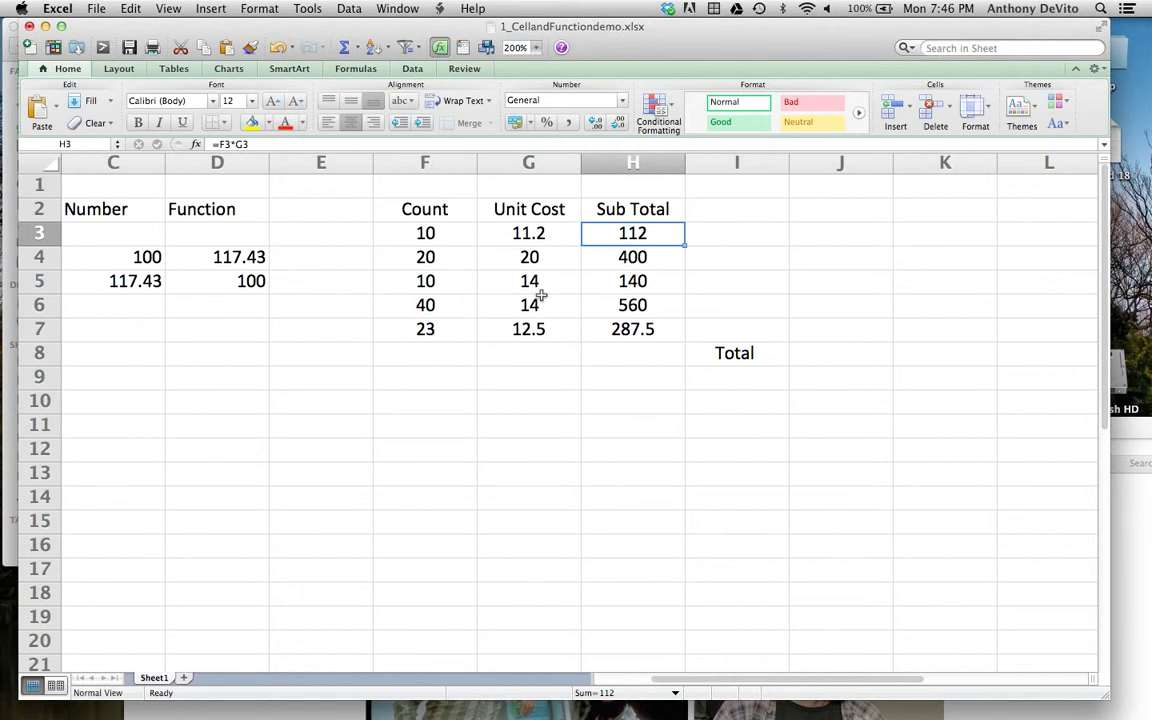
pyautogui.click(637, 305)
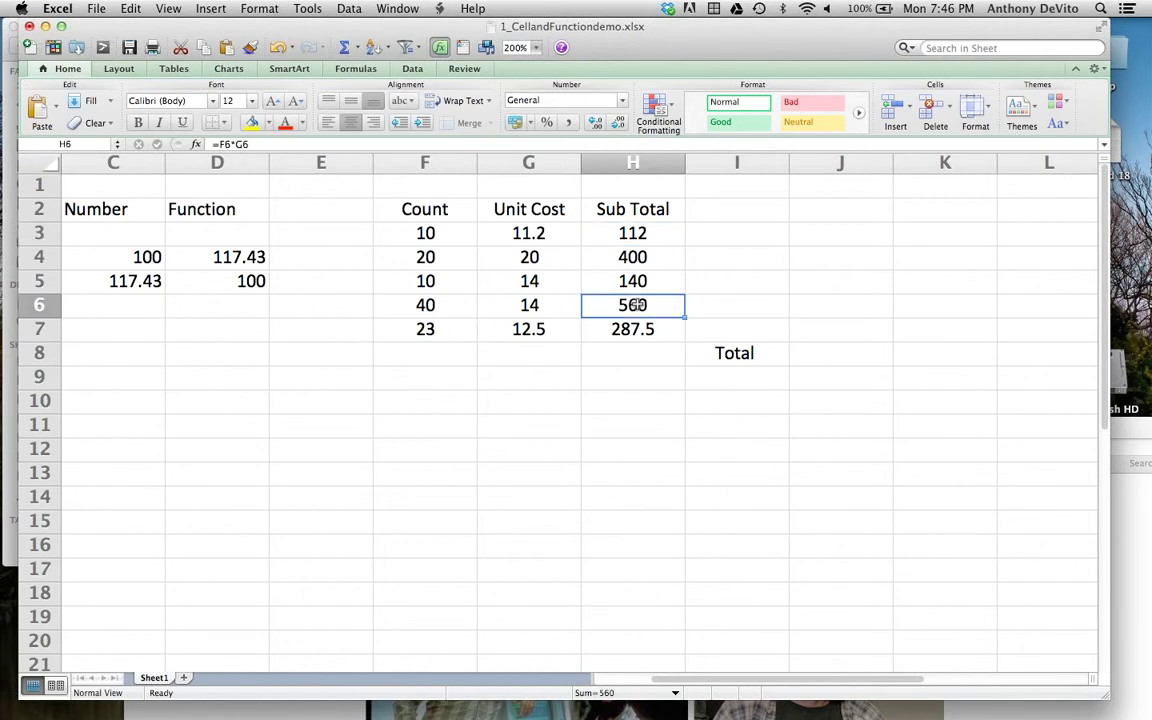
pyautogui.click(613, 233)
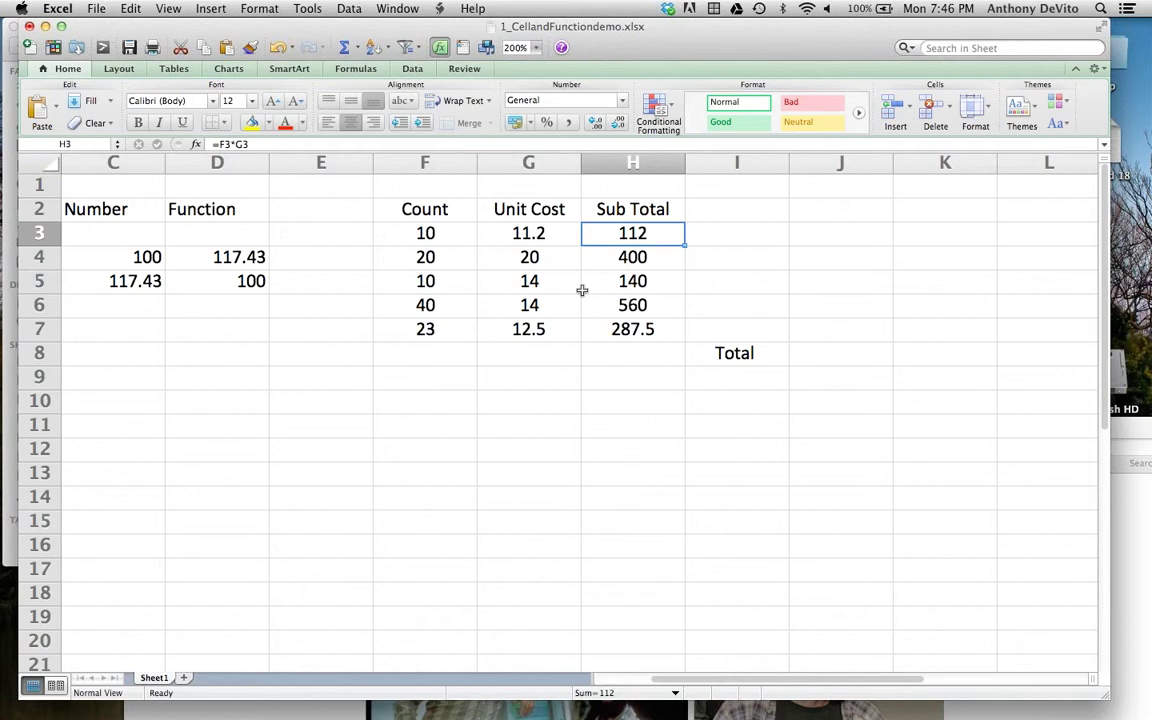
pyautogui.click(622, 260)
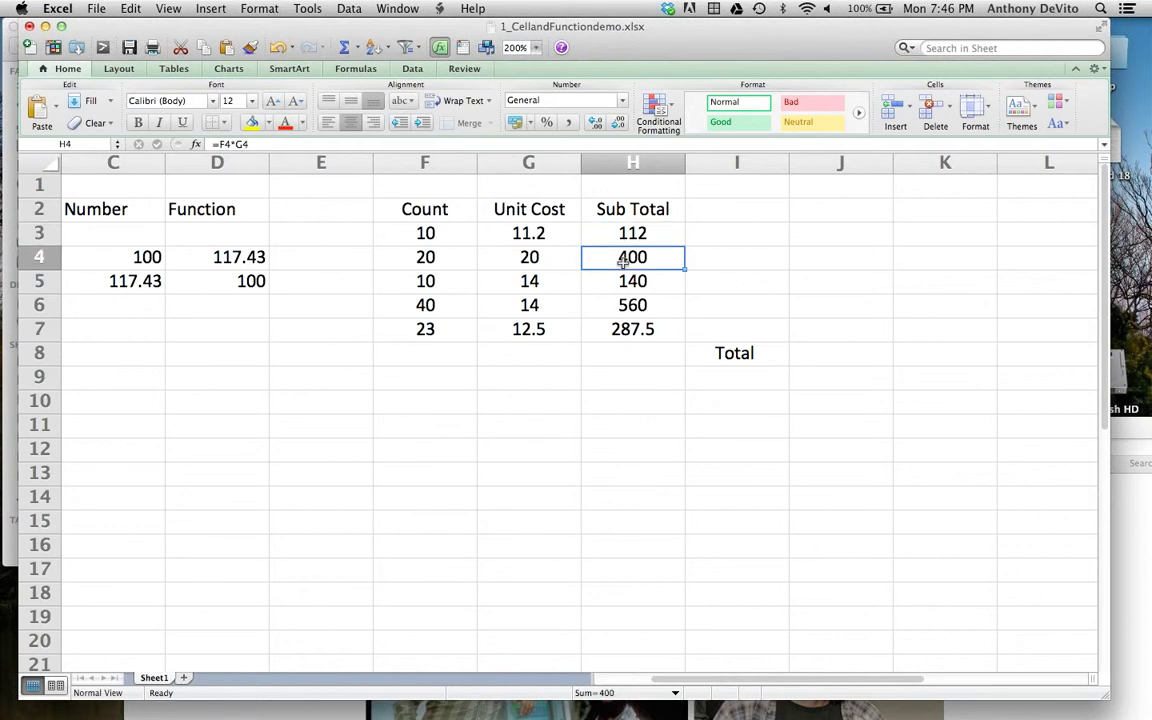
pyautogui.click(625, 282)
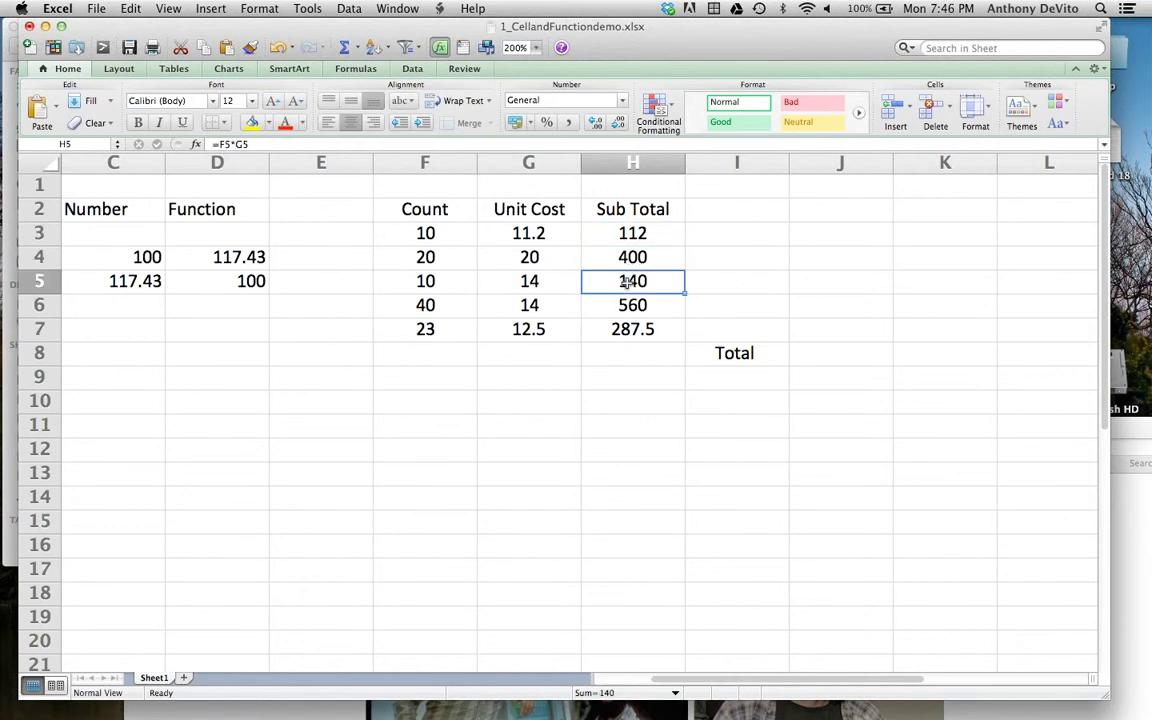
pyautogui.click(631, 304)
# - Total the subtotals in H8 with =SUM(H3:H7), inserting the SUM function from the Formula Builder
pyautogui.click(634, 358)
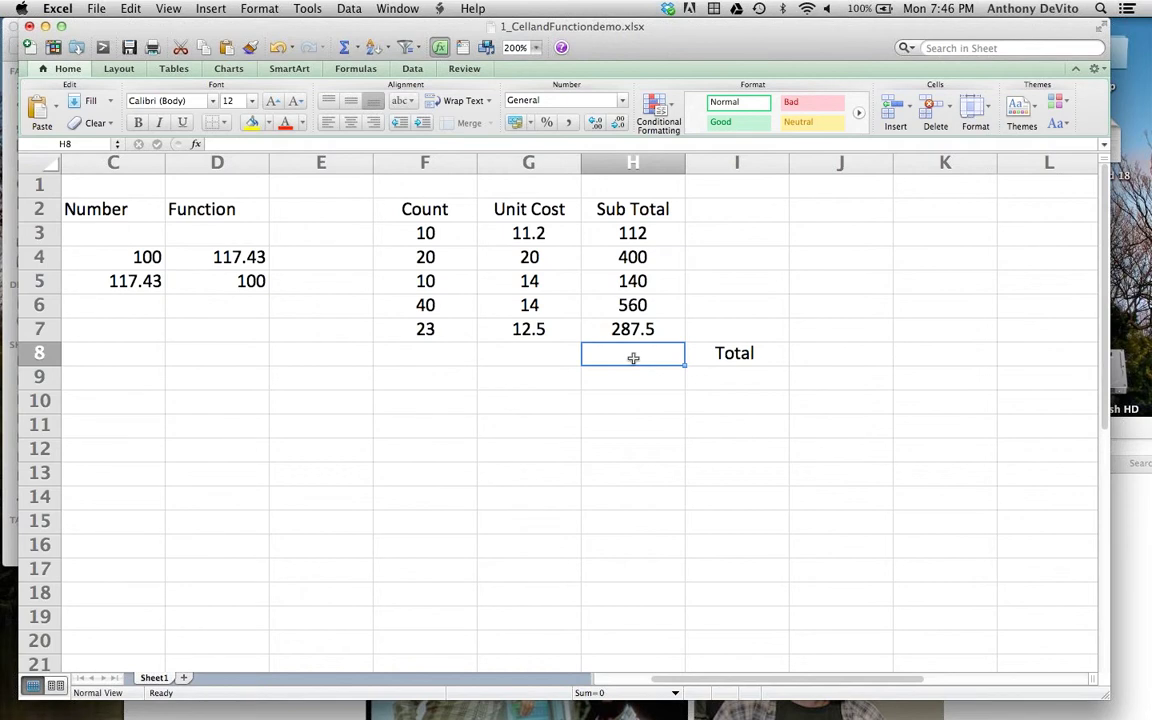
pyautogui.write('=')
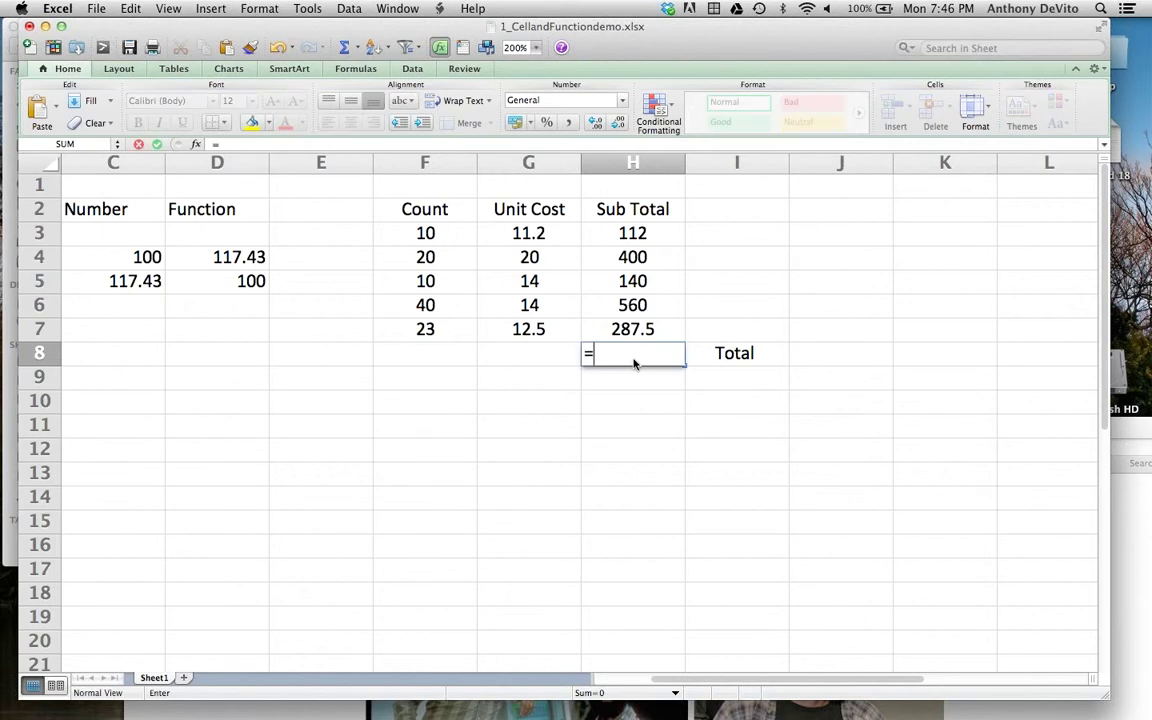
pyautogui.click(195, 144)
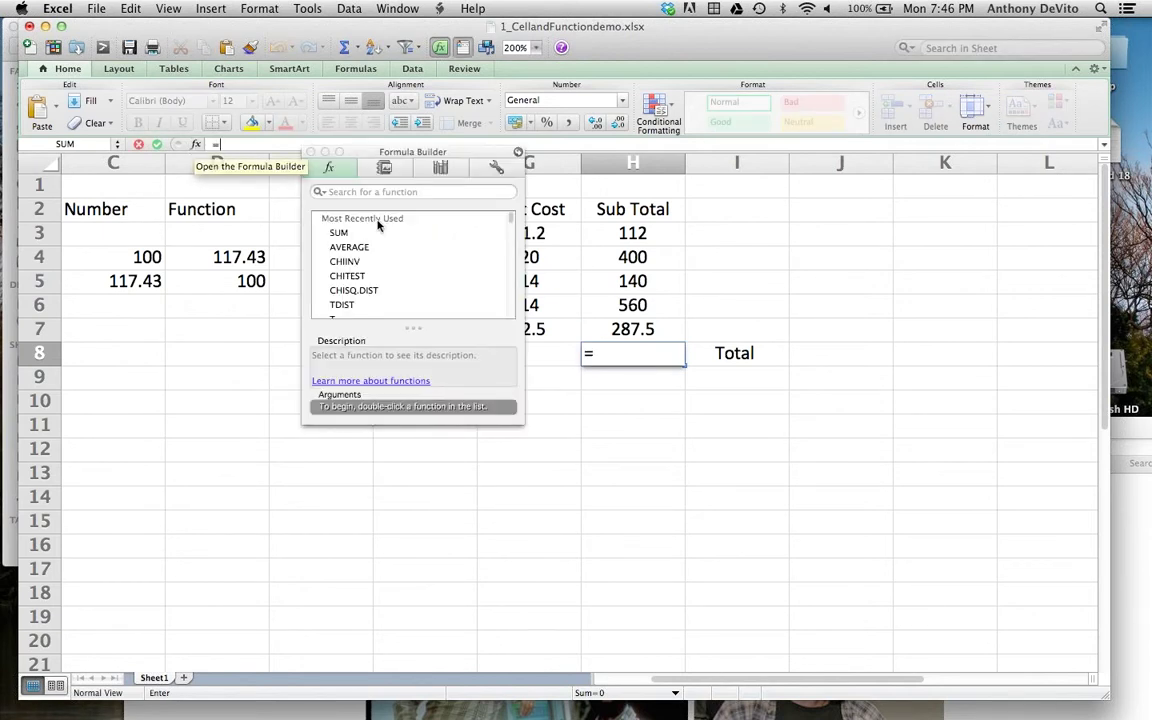
pyautogui.click(345, 233)
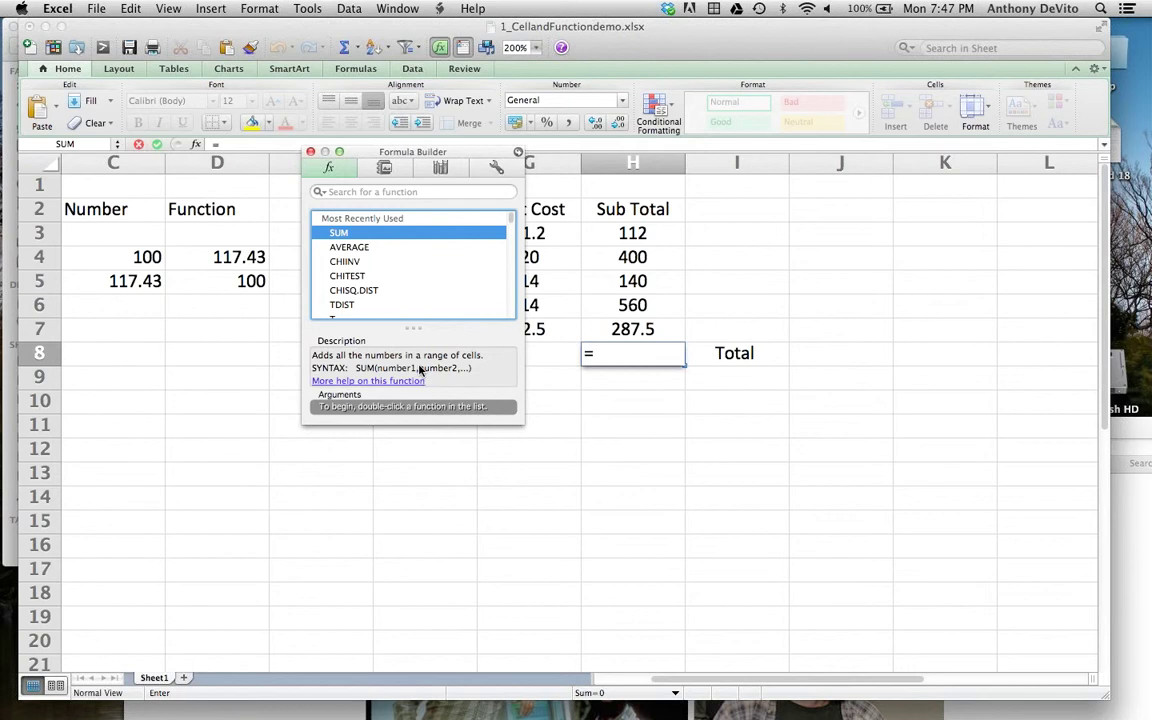
pyautogui.doubleClick(339, 232)
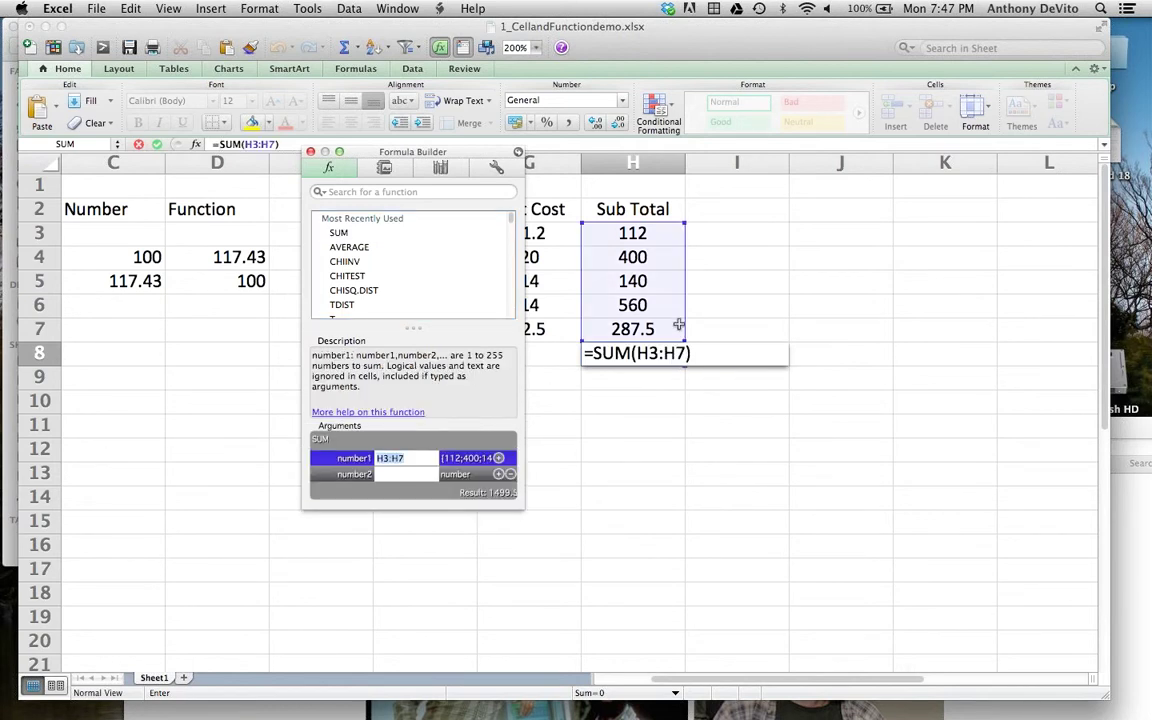
pyautogui.click(310, 152)
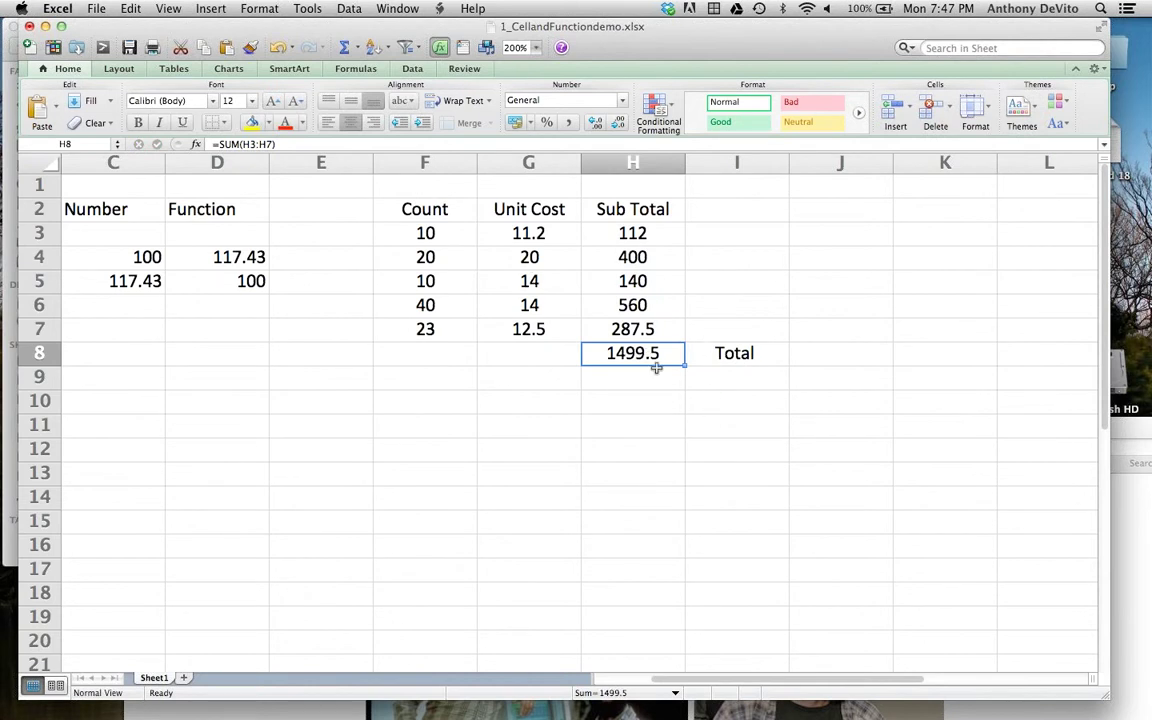
# - Change the Count in F4 to 19 to update its subtotal and the overall total
pyautogui.click(729, 509)
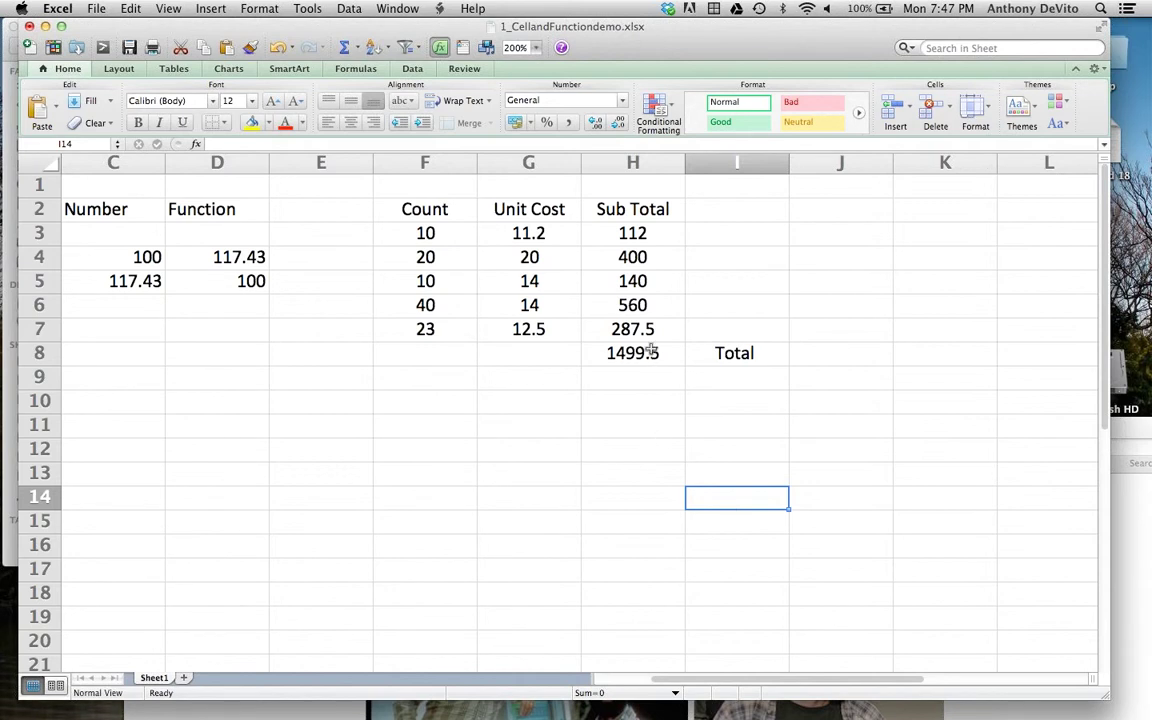
pyautogui.click(630, 278)
pyautogui.click(527, 253)
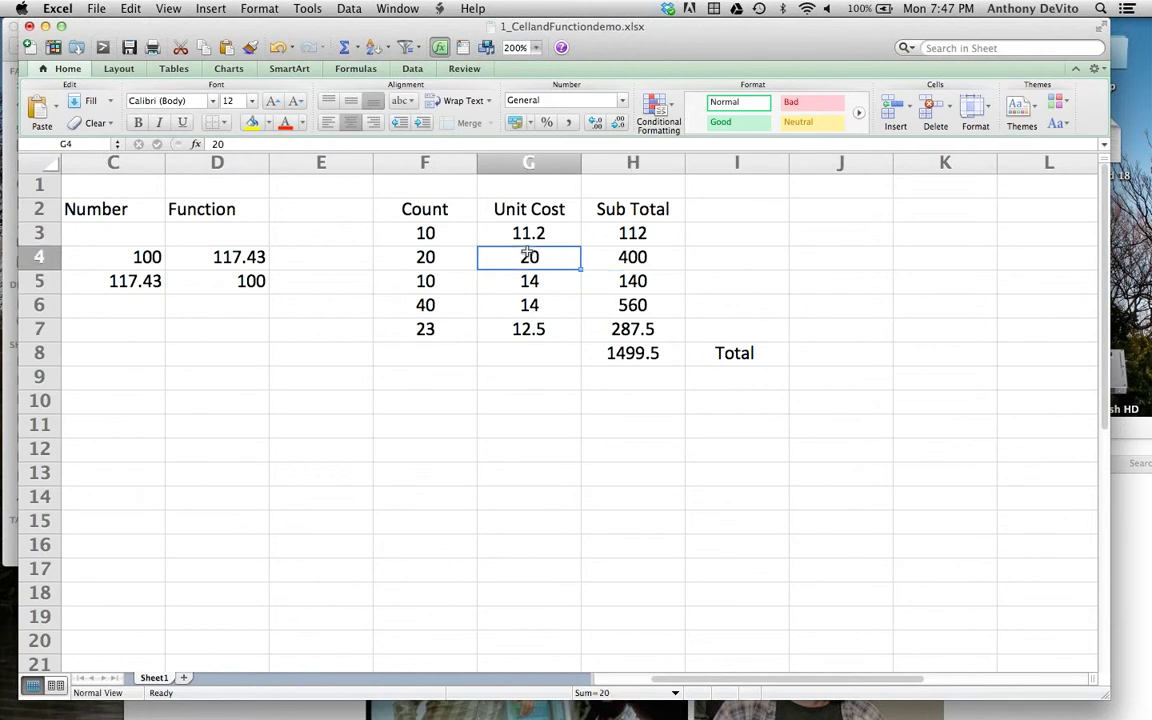
pyautogui.click(463, 257)
pyautogui.doubleClick(420, 253)
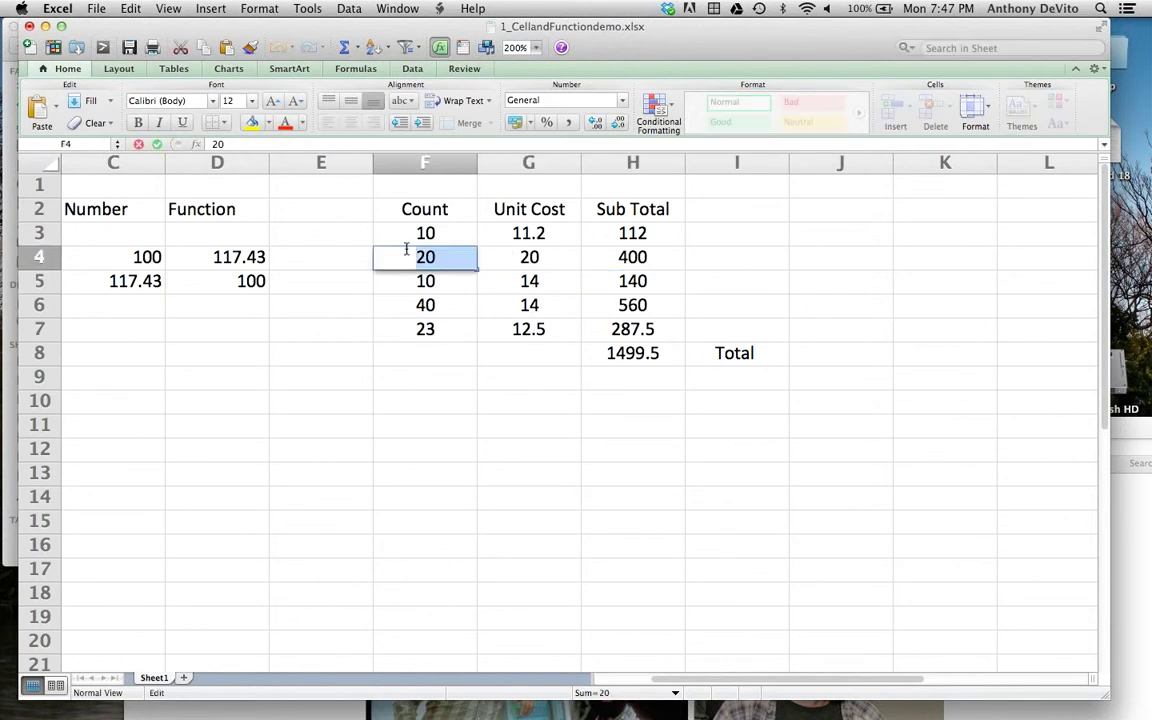
pyautogui.write('19')
pyautogui.press('Return')
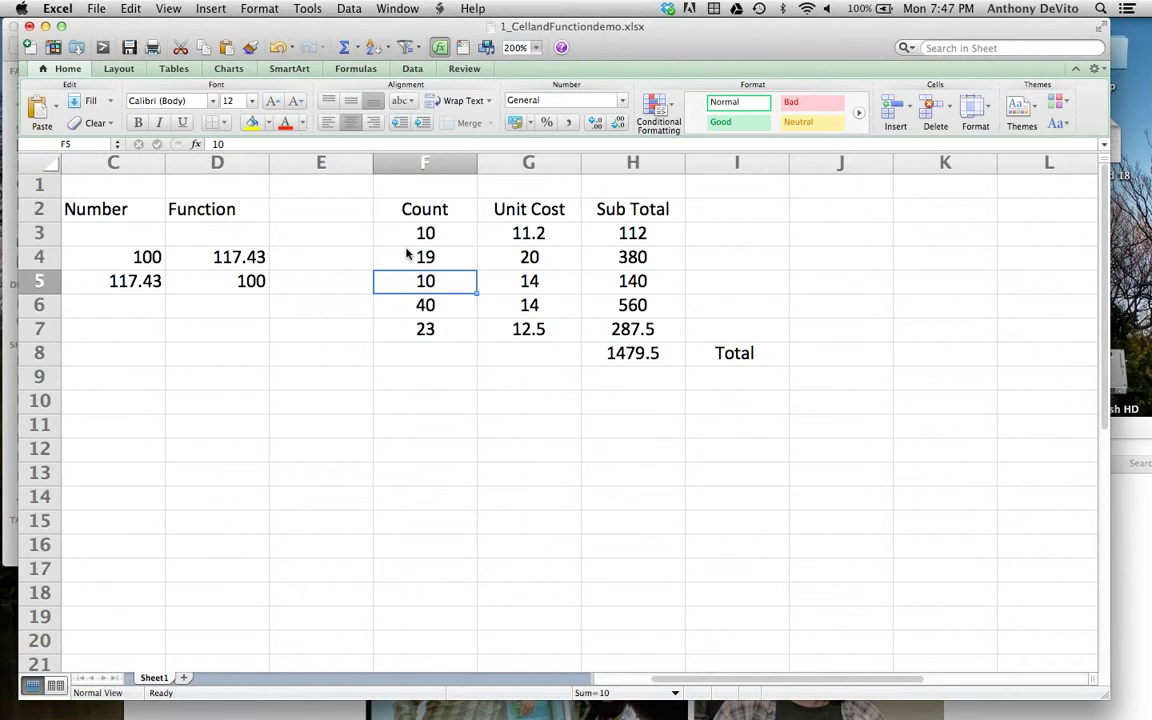
# - Close 1_CellandFunctiondemo.xlsx without saving, and open 2_Budgetdemo.xlsx at 200% zoom
pyautogui.click(30, 26)
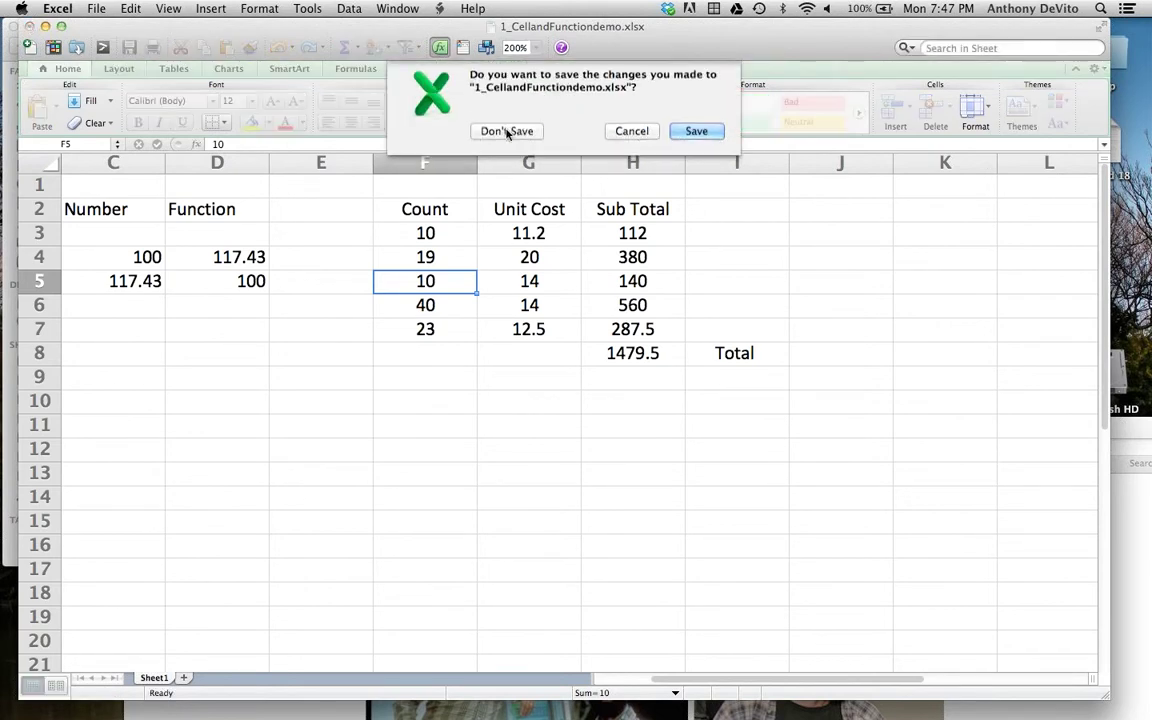
pyautogui.click(518, 132)
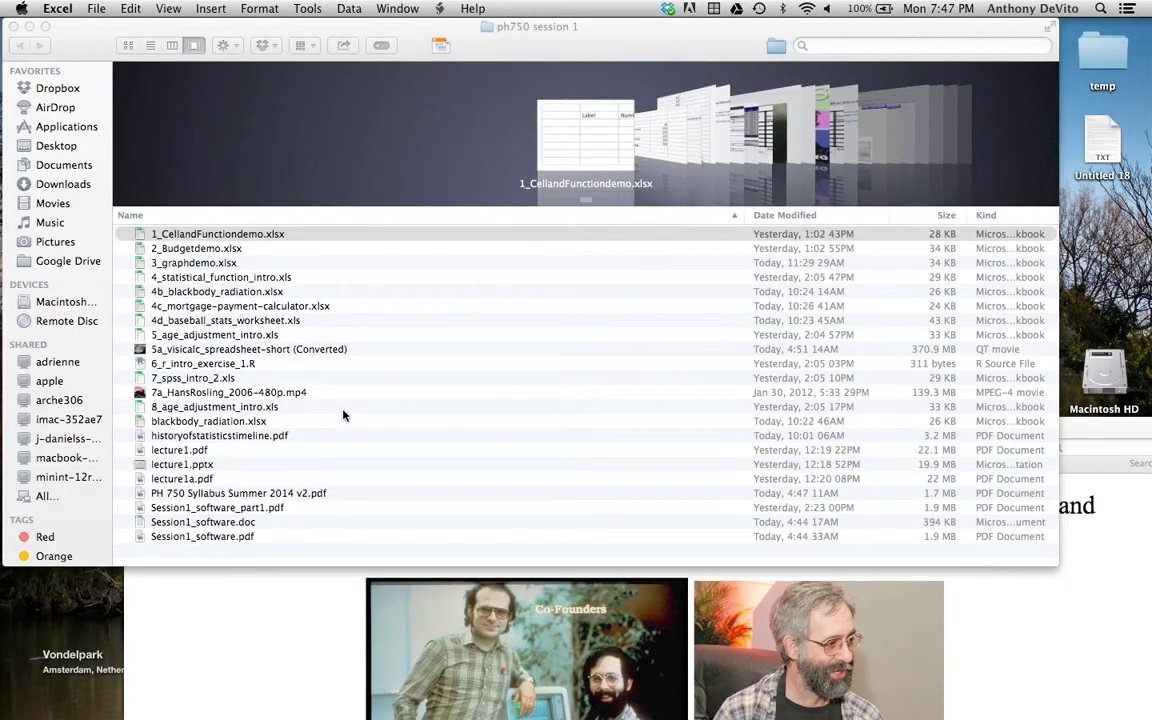
pyautogui.doubleClick(196, 248)
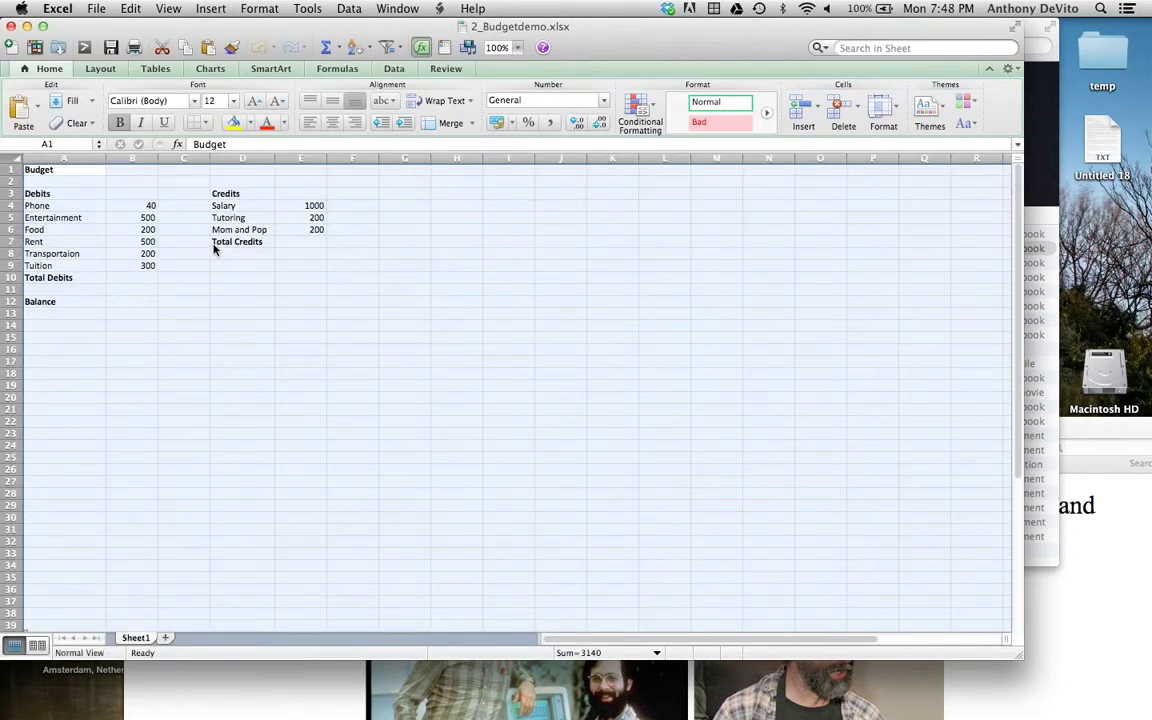
pyautogui.click(516, 47)
pyautogui.click(511, 66)
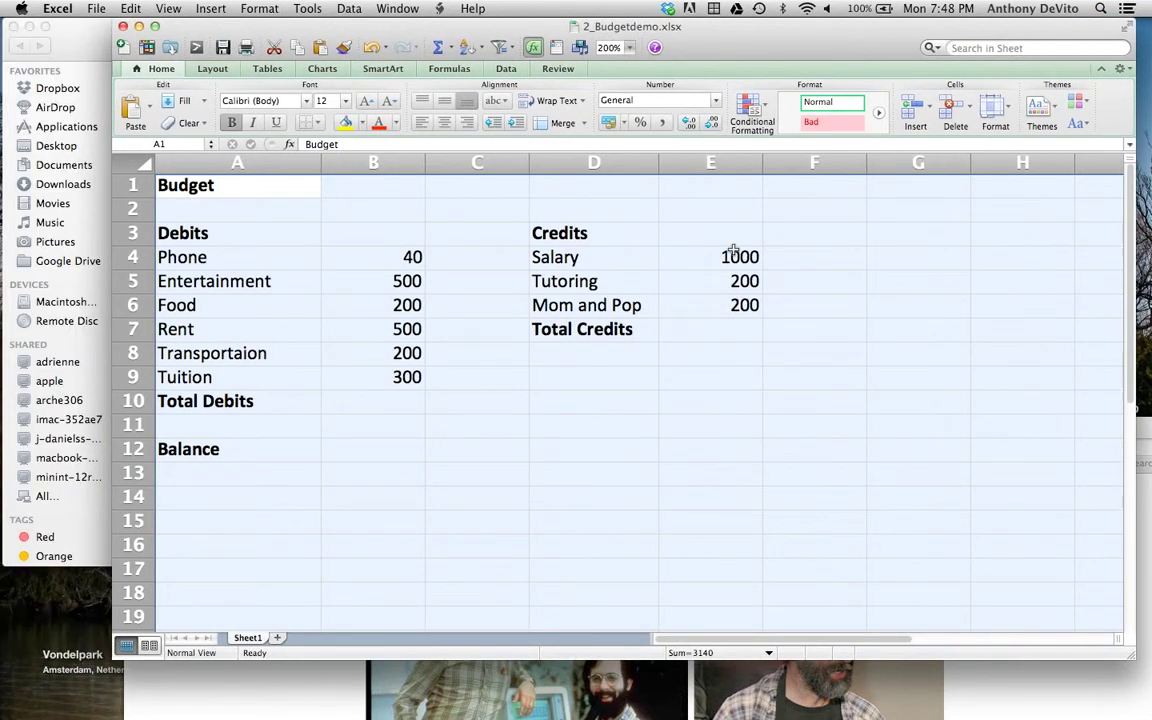
# - Total the debits in B10 with the formula =SUM(B4:B9) and check the entered formula
pyautogui.click(391, 408)
pyautogui.write('=')
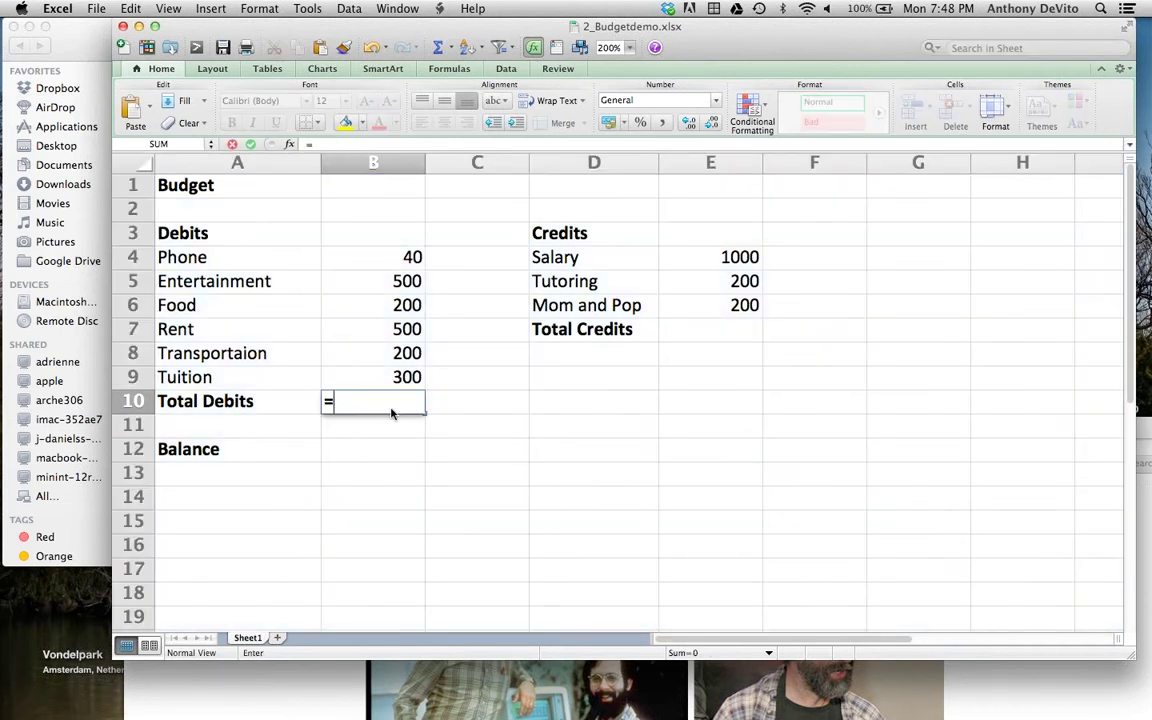
pyautogui.write('sum(')
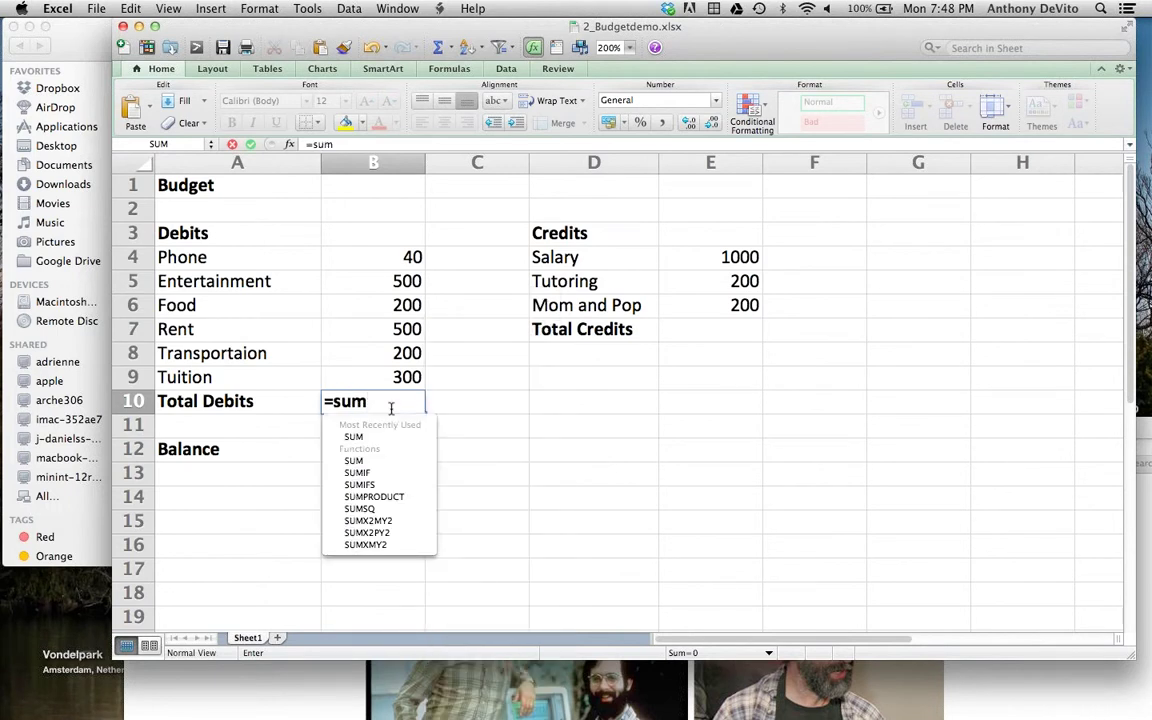
pyautogui.click(397, 261)
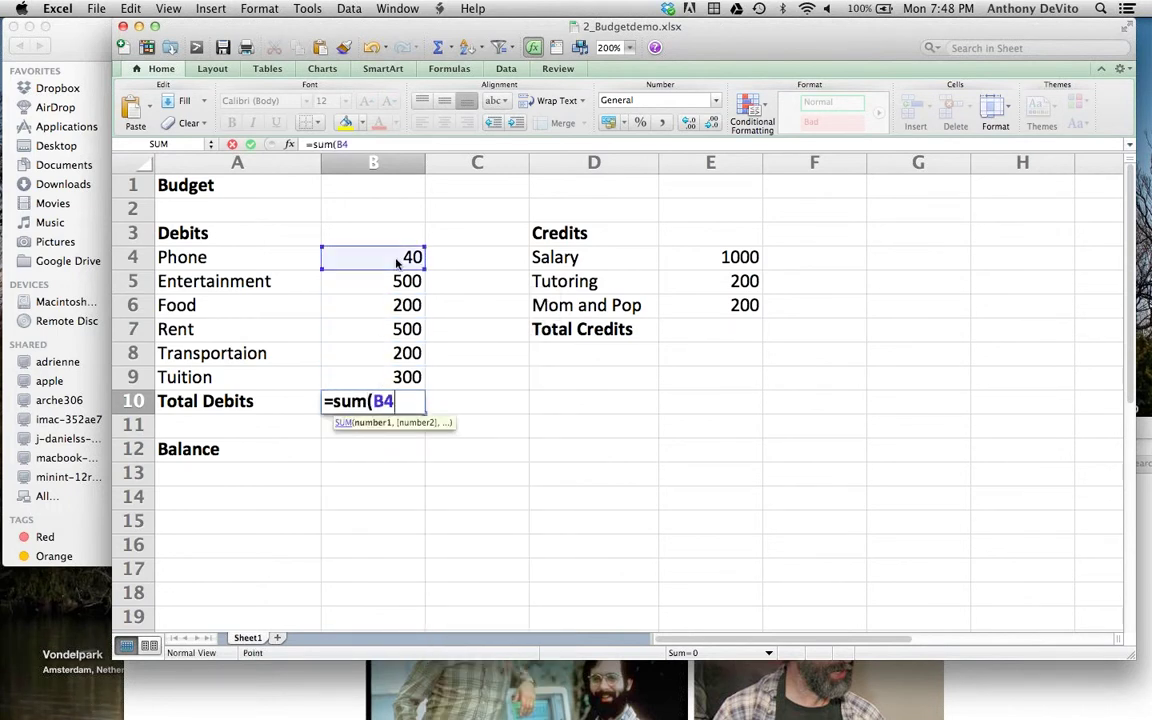
pyautogui.moveTo(397, 261); pyautogui.dragTo(403, 375)
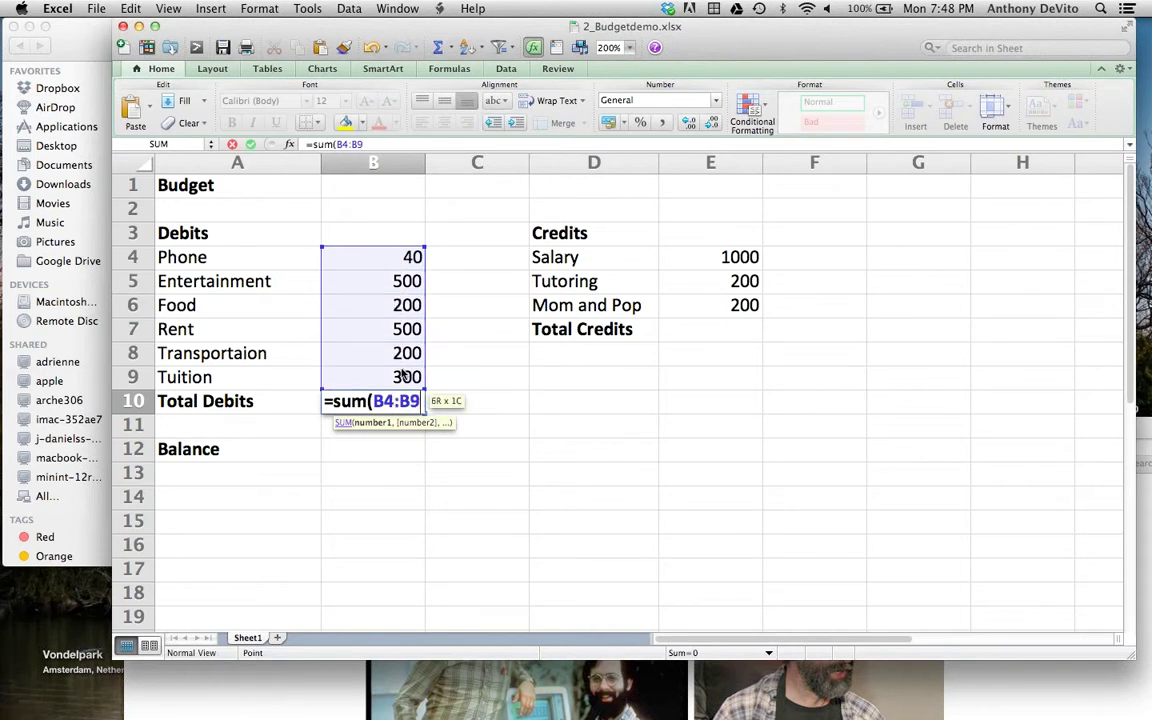
pyautogui.press('Return')
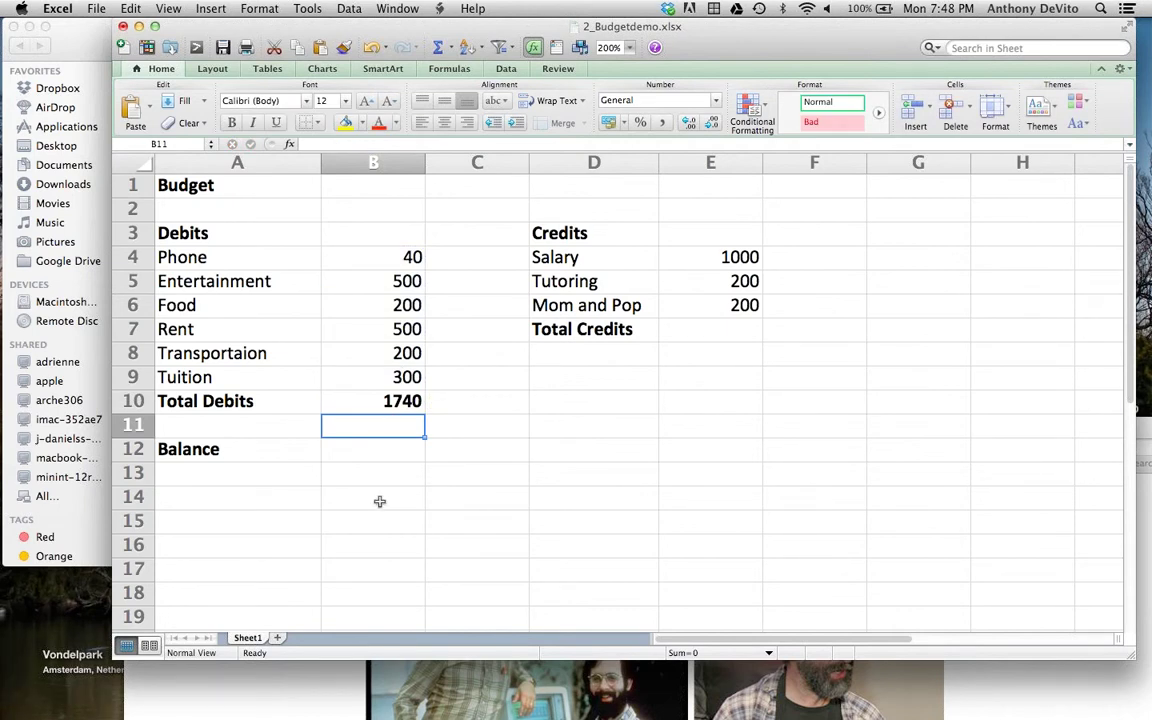
pyautogui.click(397, 401)
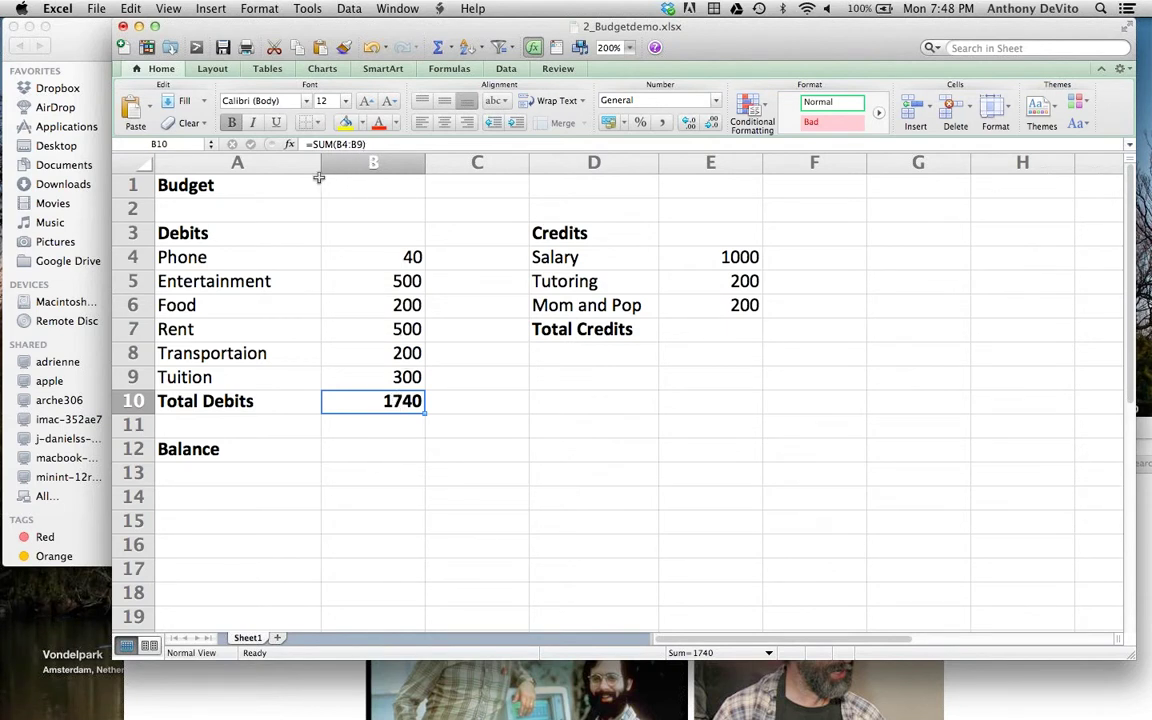
# - Total the credits in E7 with a SUM formula over the range E4:E6
pyautogui.moveTo(355, 25); pyautogui.dragTo(262, 12)
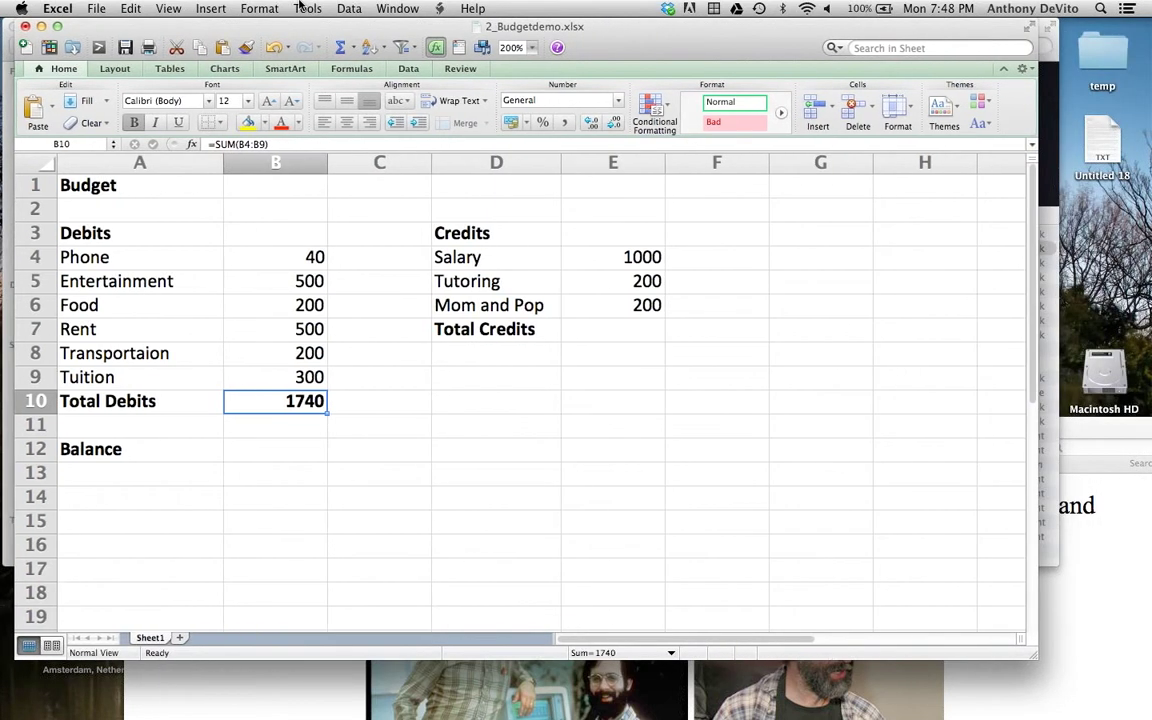
pyautogui.click(478, 420)
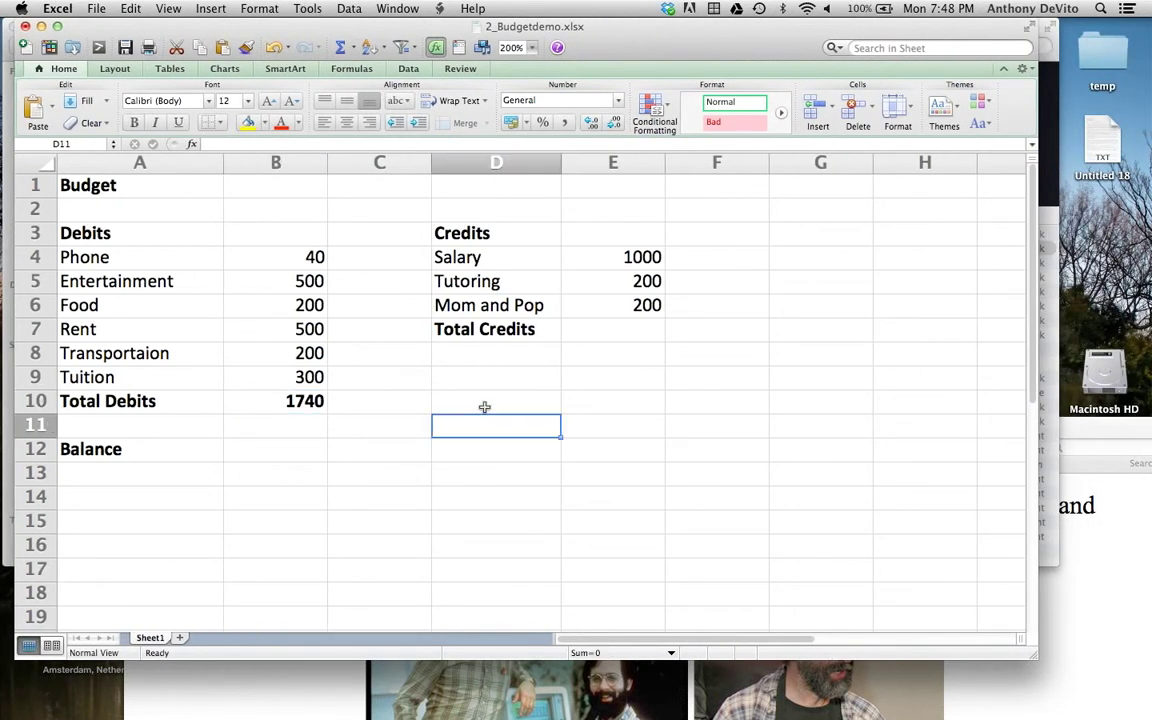
pyautogui.click(612, 332)
pyautogui.write('=')
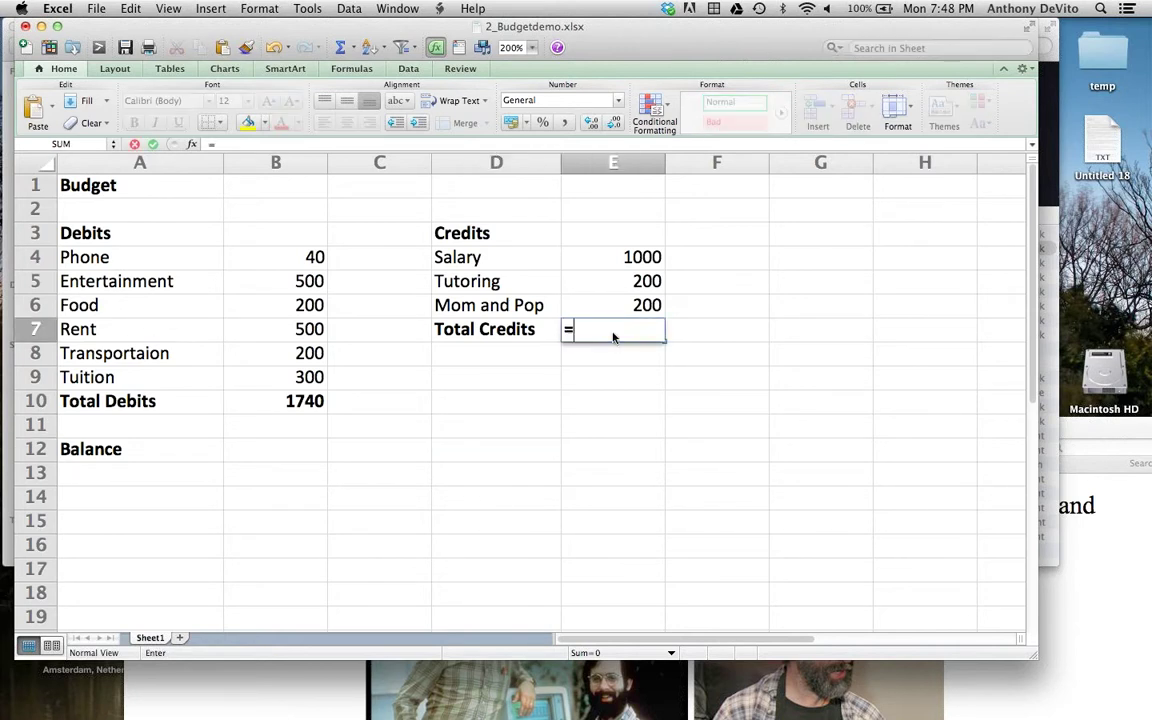
pyautogui.write('sum(')
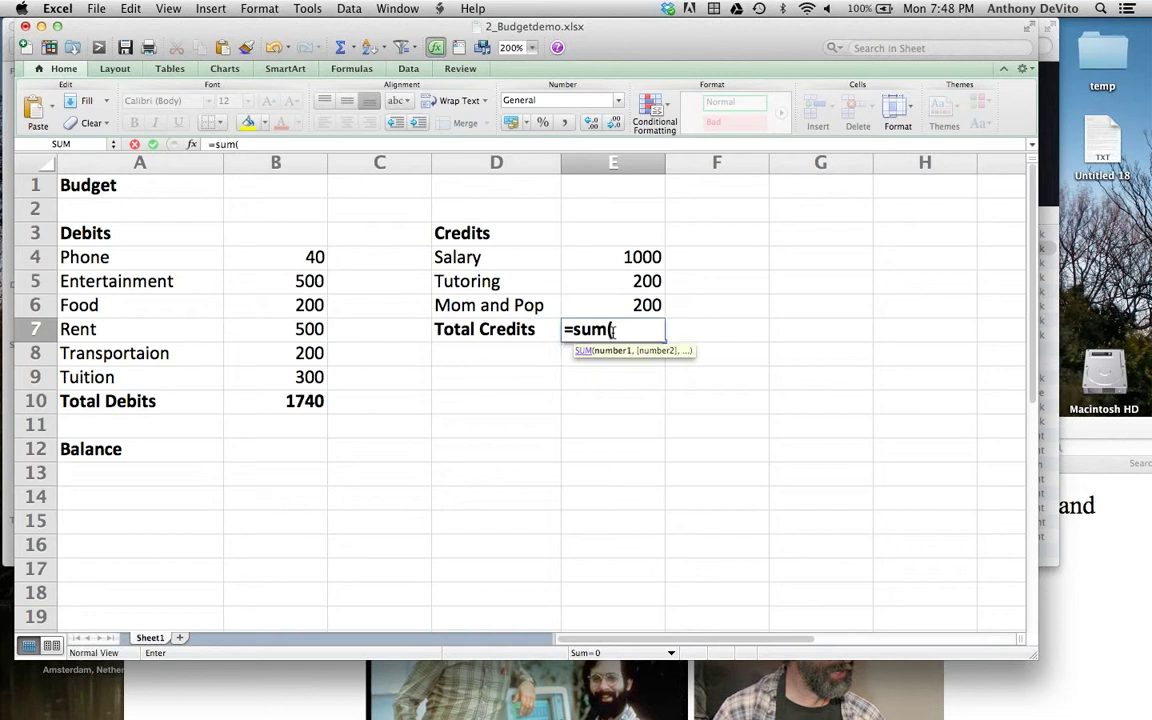
pyautogui.click(634, 259)
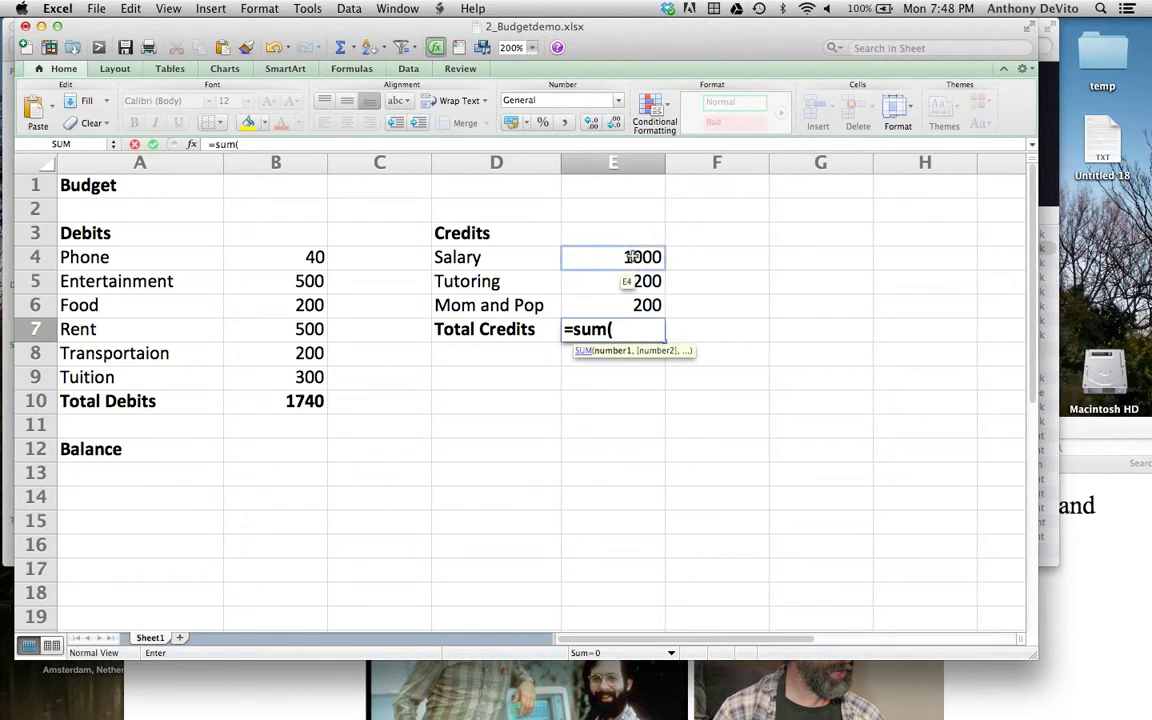
pyautogui.moveTo(634, 259); pyautogui.dragTo(635, 307)
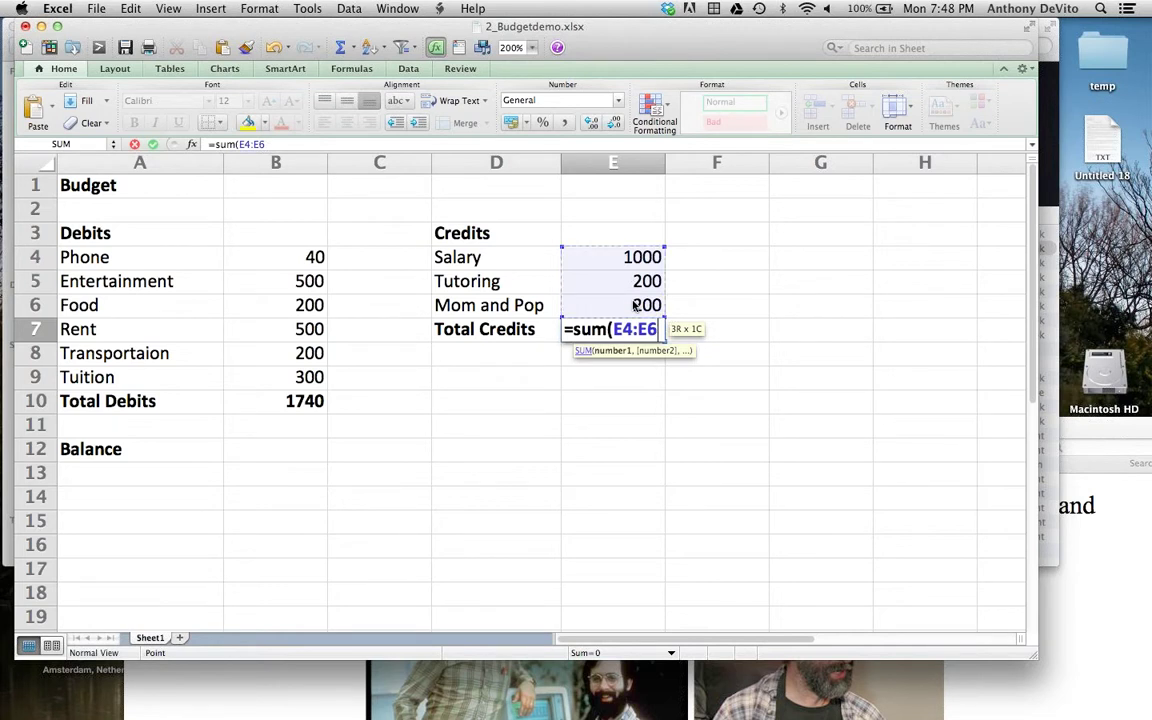
pyautogui.press('Return')
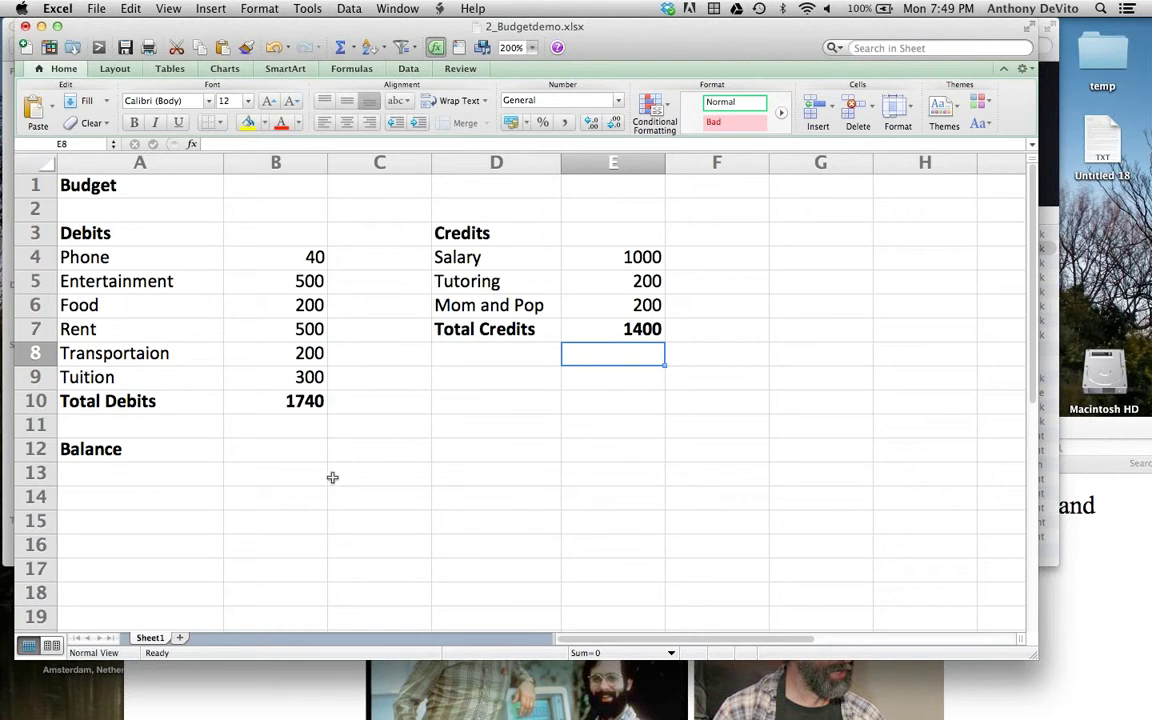
# - Calculate the Balance in B12 by subtracting Total Debits from Total Credits with =E7-B10
pyautogui.click(273, 451)
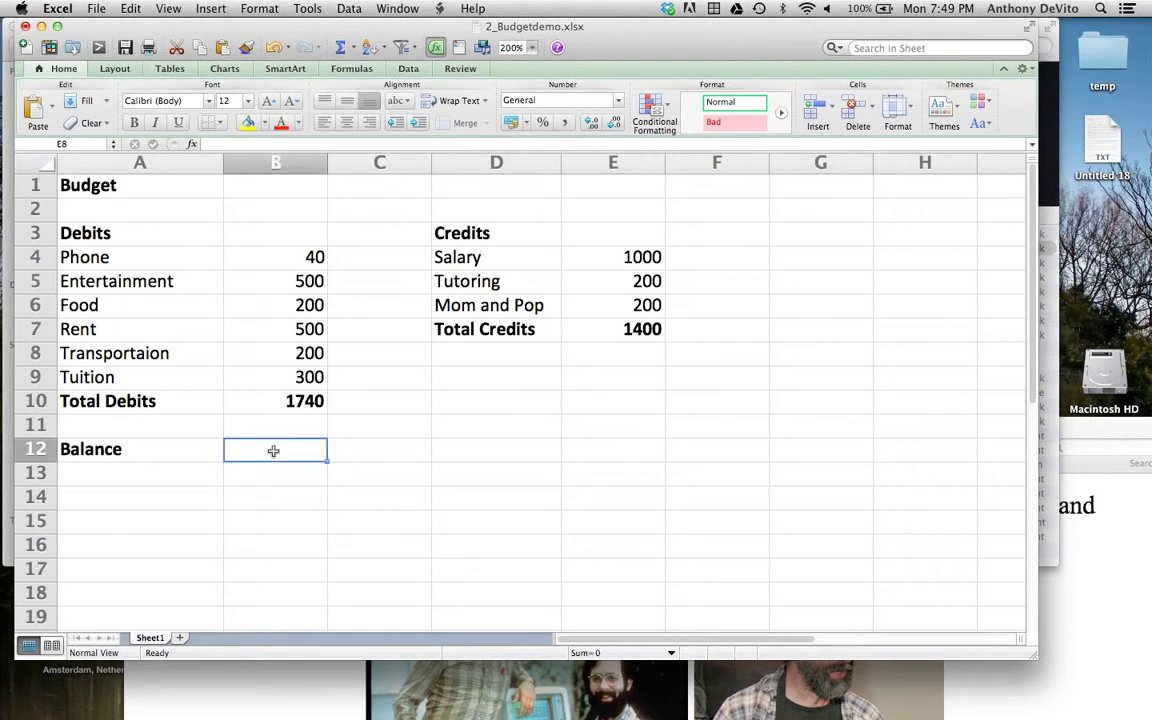
pyautogui.write('=')
pyautogui.click(600, 334)
pyautogui.write('-')
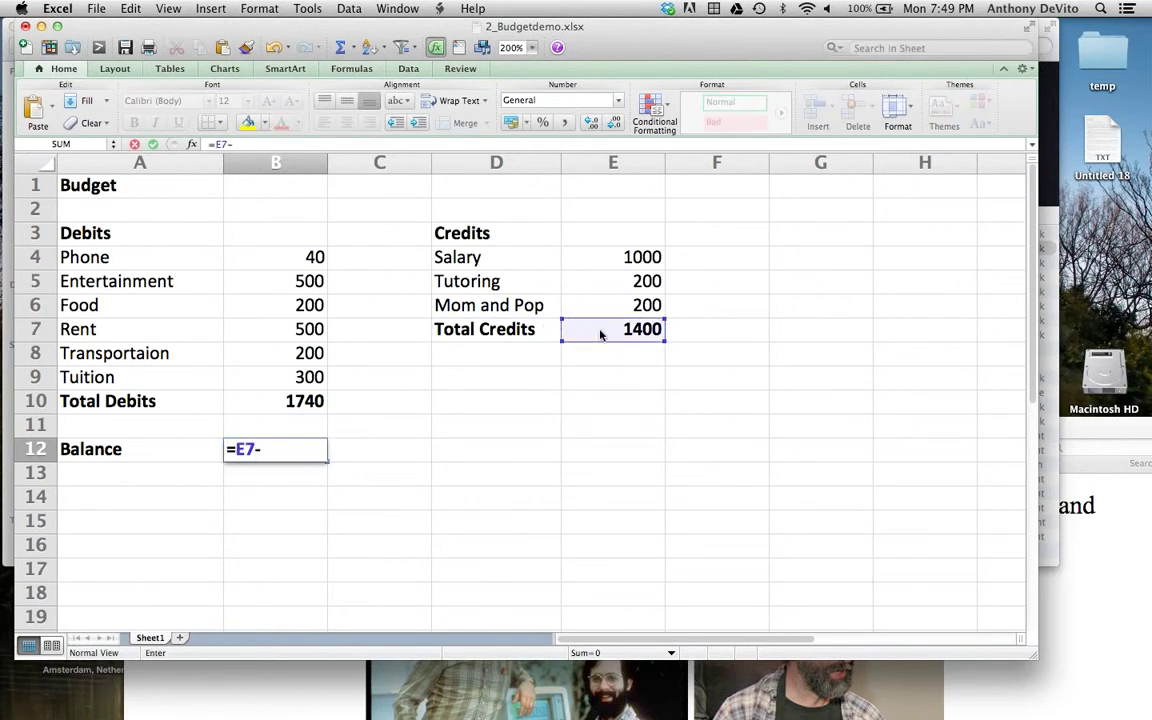
pyautogui.click(320, 399)
pyautogui.press('Return')
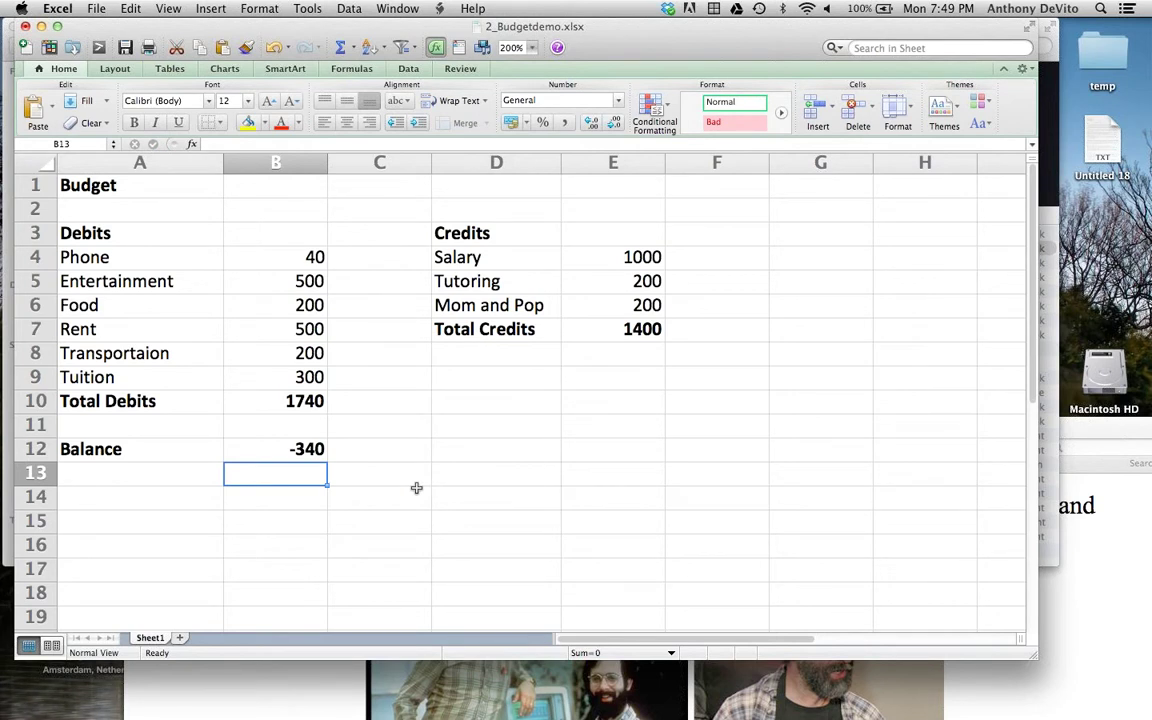
# - Reduce the Entertainment debit in B5 to 300
pyautogui.click(298, 281)
pyautogui.doubleClick(298, 281)
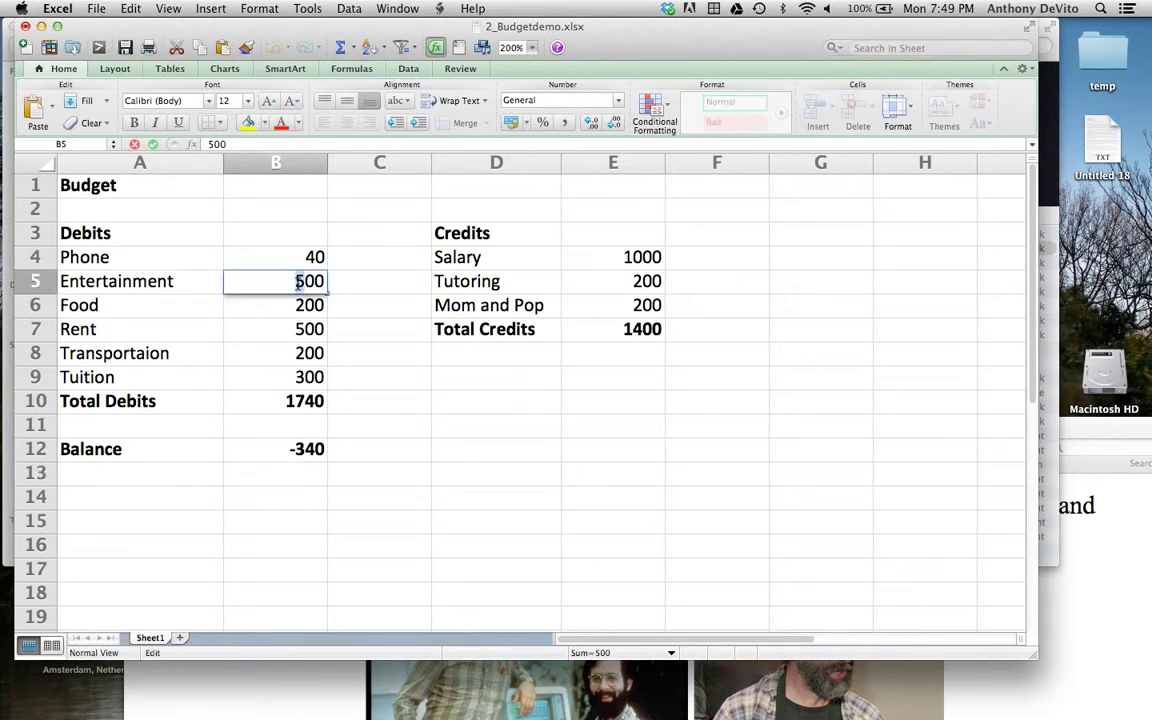
pyautogui.write('3')
pyautogui.click(458, 400)
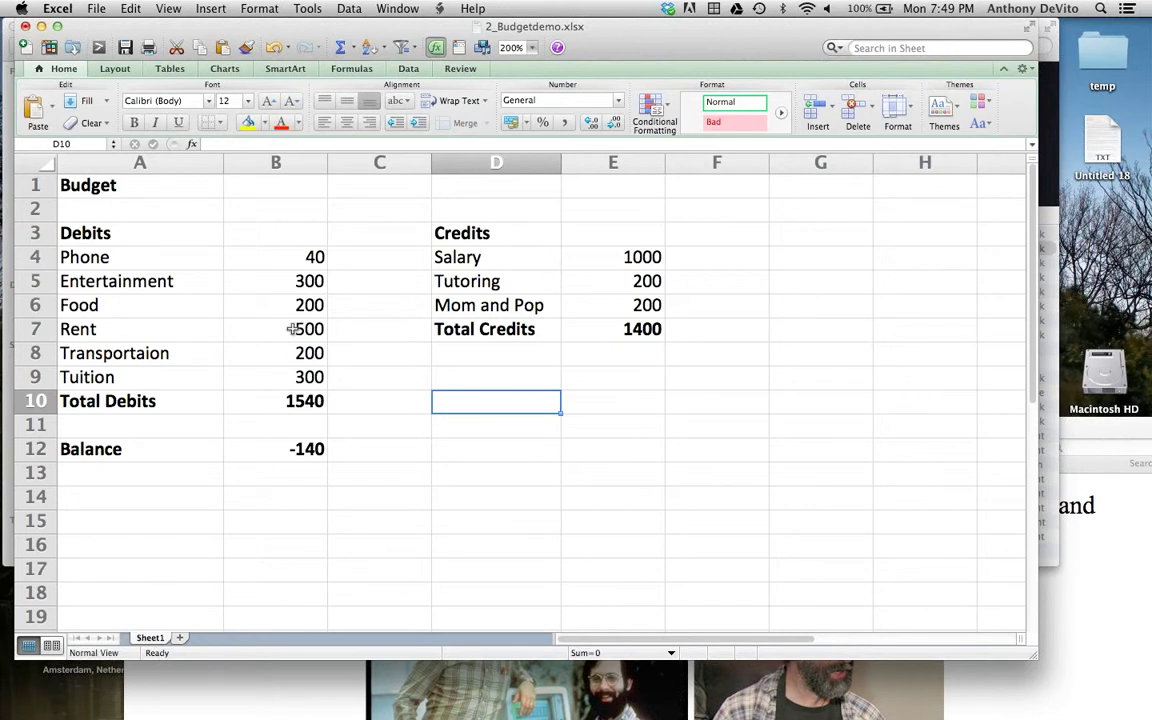
# - Set the Rent debit in B7 to 250
pyautogui.doubleClick(291, 329)
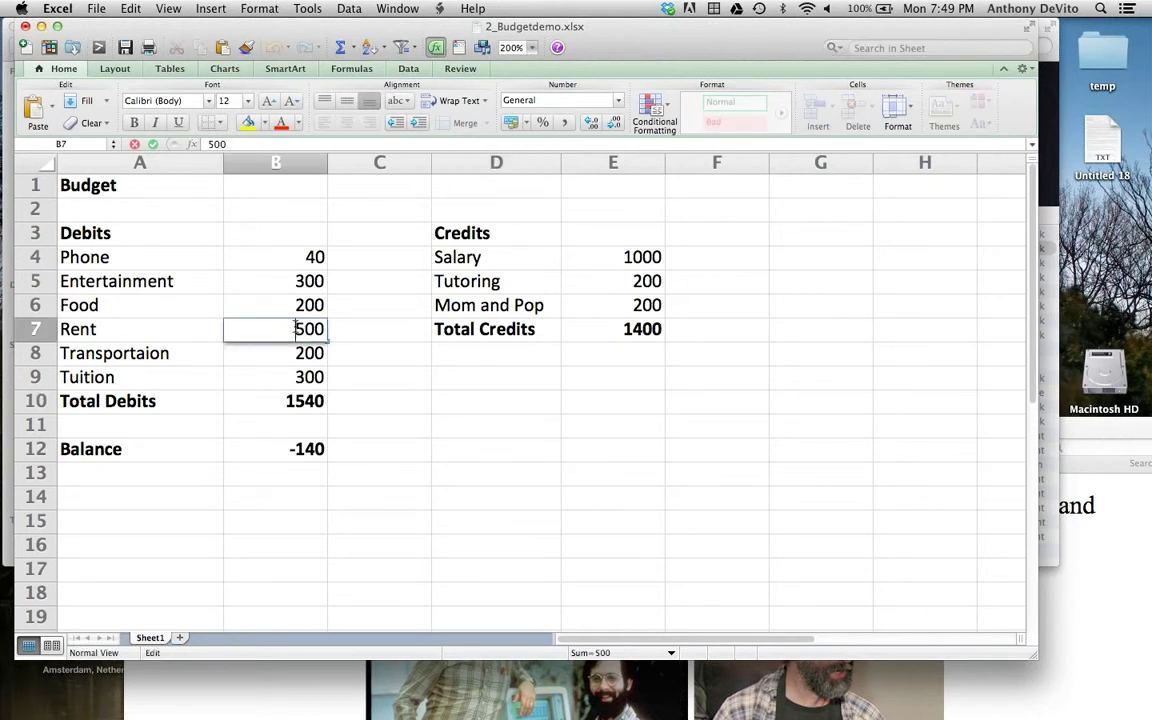
pyautogui.moveTo(294, 329); pyautogui.dragTo(329, 331)
pyautogui.write('250')
pyautogui.press('Return')
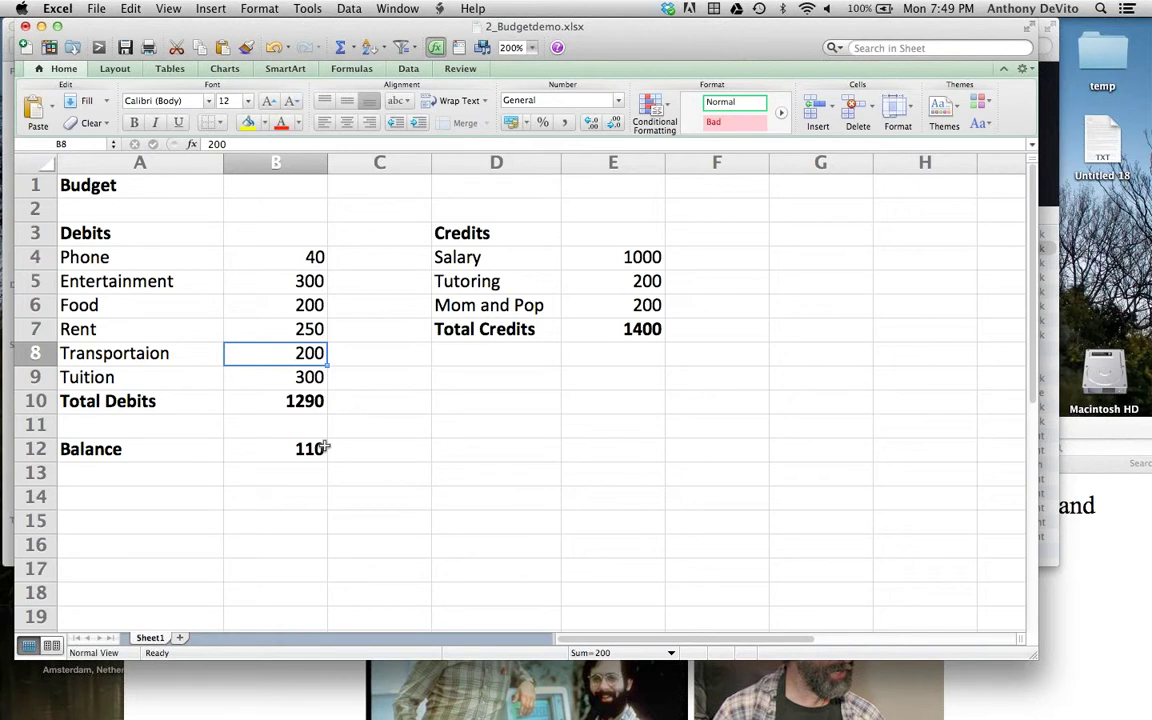
# - Close 2_Budgetdemo.xlsx without saving, and open 3_graphdemo.xlsx from the ph750 session 1 folder
pyautogui.click(25, 26)
pyautogui.click(474, 129)
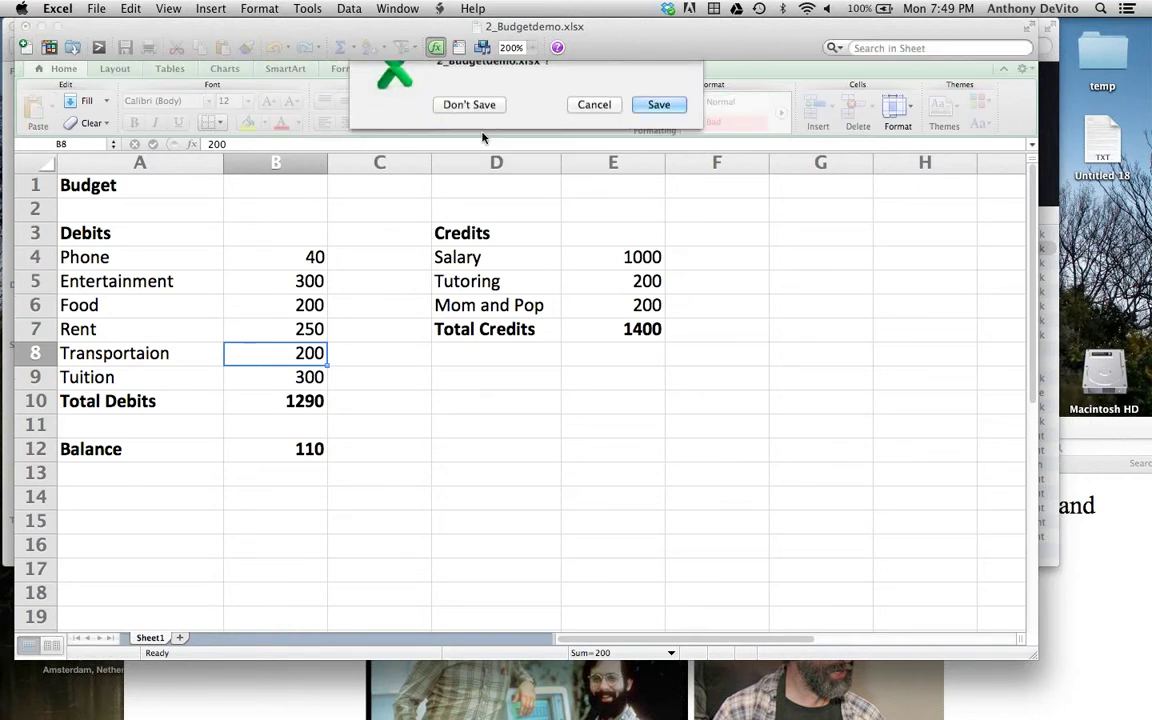
pyautogui.click(213, 263)
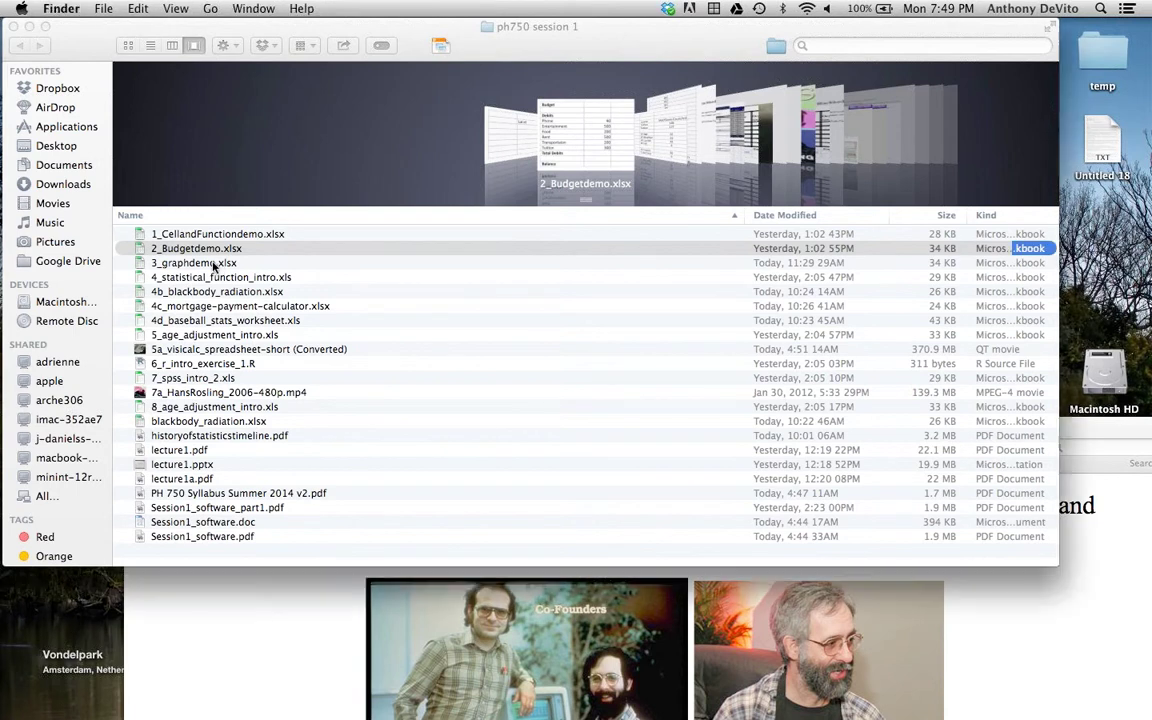
pyautogui.doubleClick(213, 263)
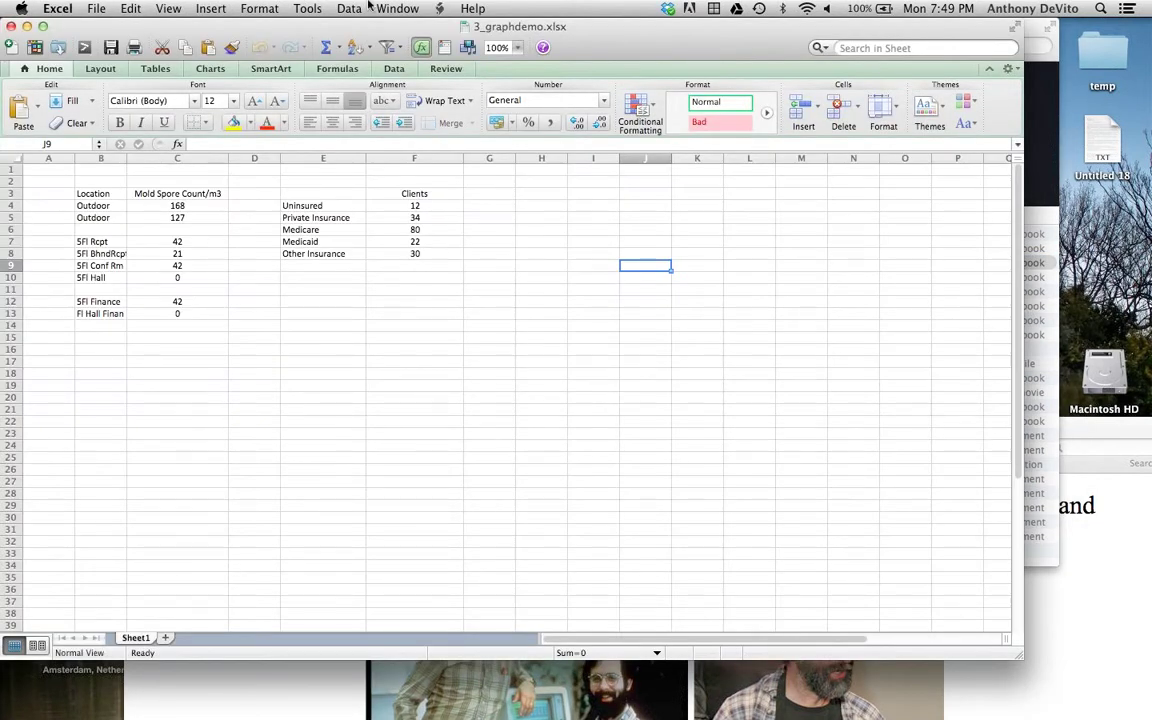
# - Set the sheet zoom to 200% and enlarge the workbook window to show both data tables
pyautogui.click(517, 47)
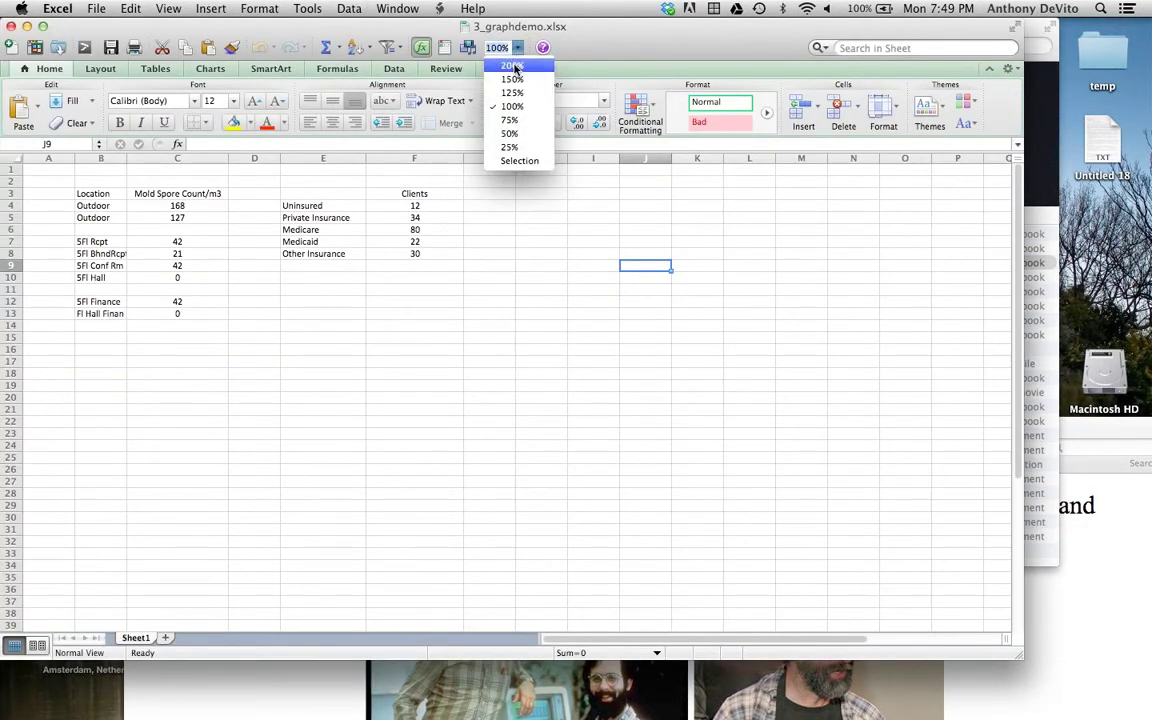
pyautogui.click(514, 66)
pyautogui.hscroll(-2, 314, 303)
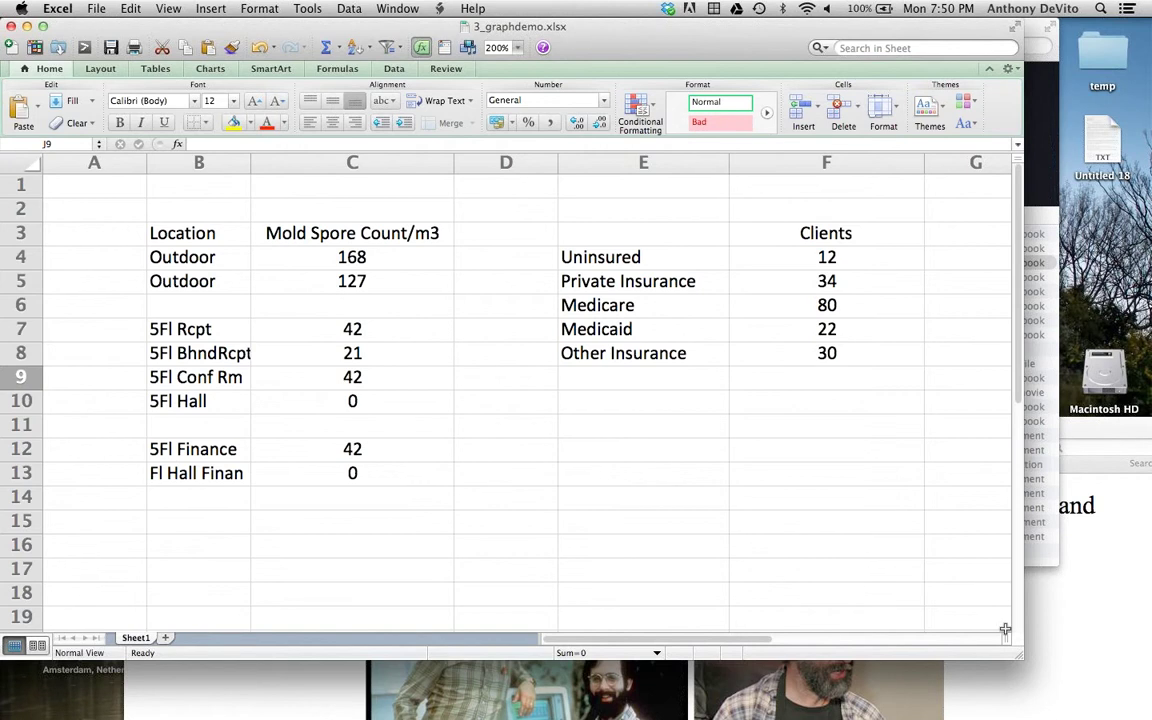
pyautogui.moveTo(1018, 652); pyautogui.dragTo(1110, 708)
pyautogui.click(861, 560)
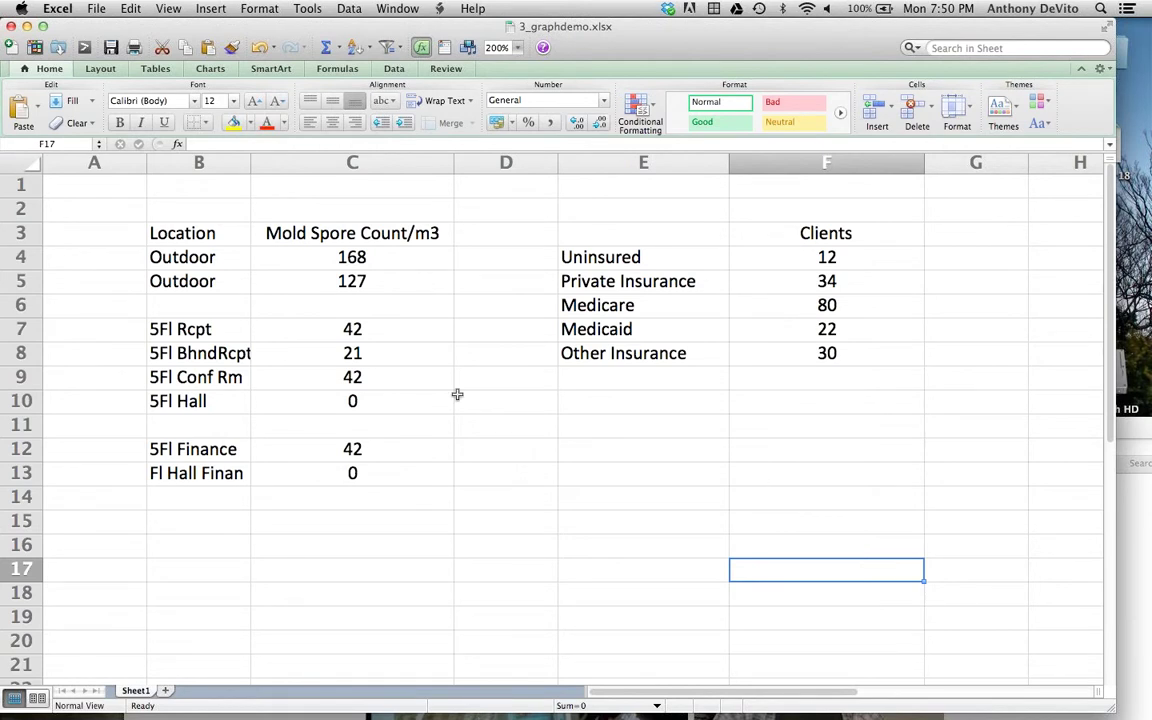
# - Examine the mold spore table's location labels and counts, from the outdoor readings to the fifth-floor reception, conference, hall and finance areas
pyautogui.click(199, 233)
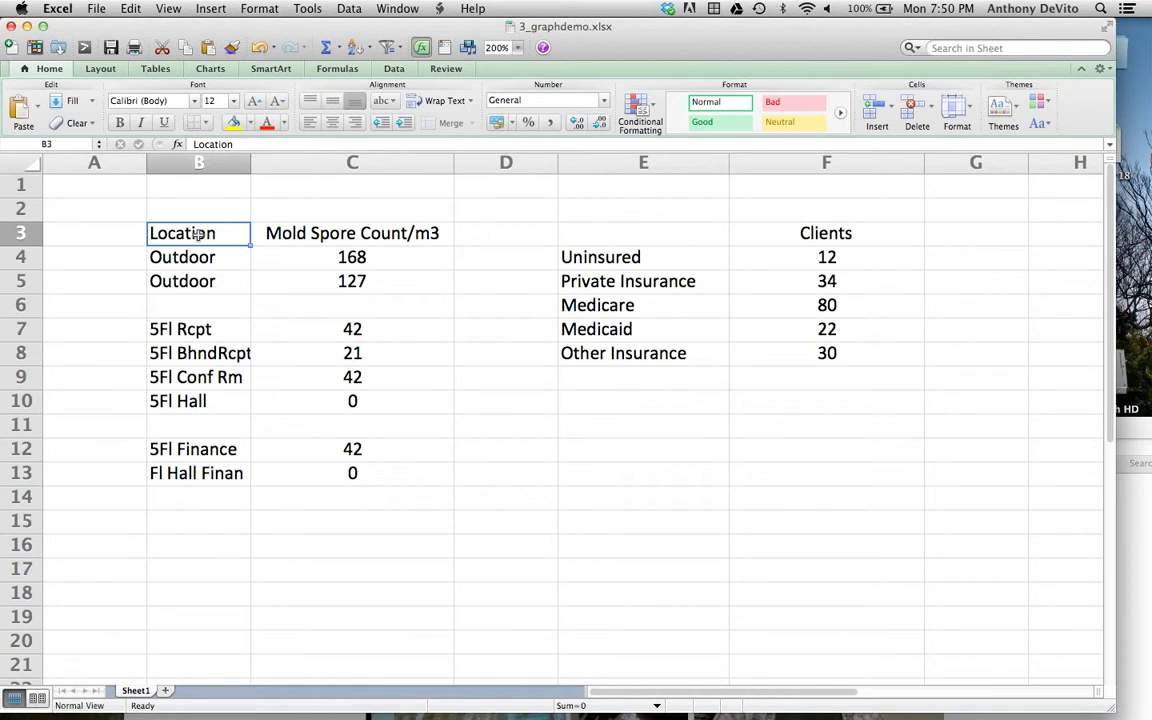
pyautogui.click(256, 210)
pyautogui.moveTo(198, 251); pyautogui.dragTo(307, 288)
pyautogui.click(319, 330)
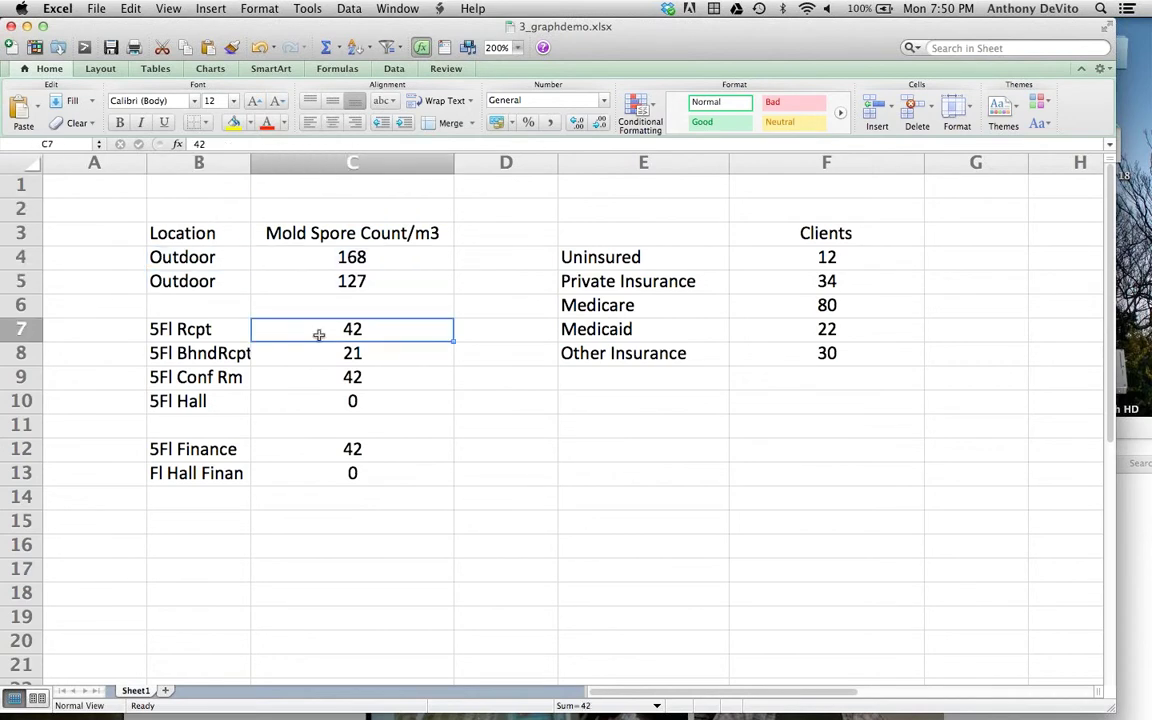
pyautogui.moveTo(215, 325); pyautogui.dragTo(303, 394)
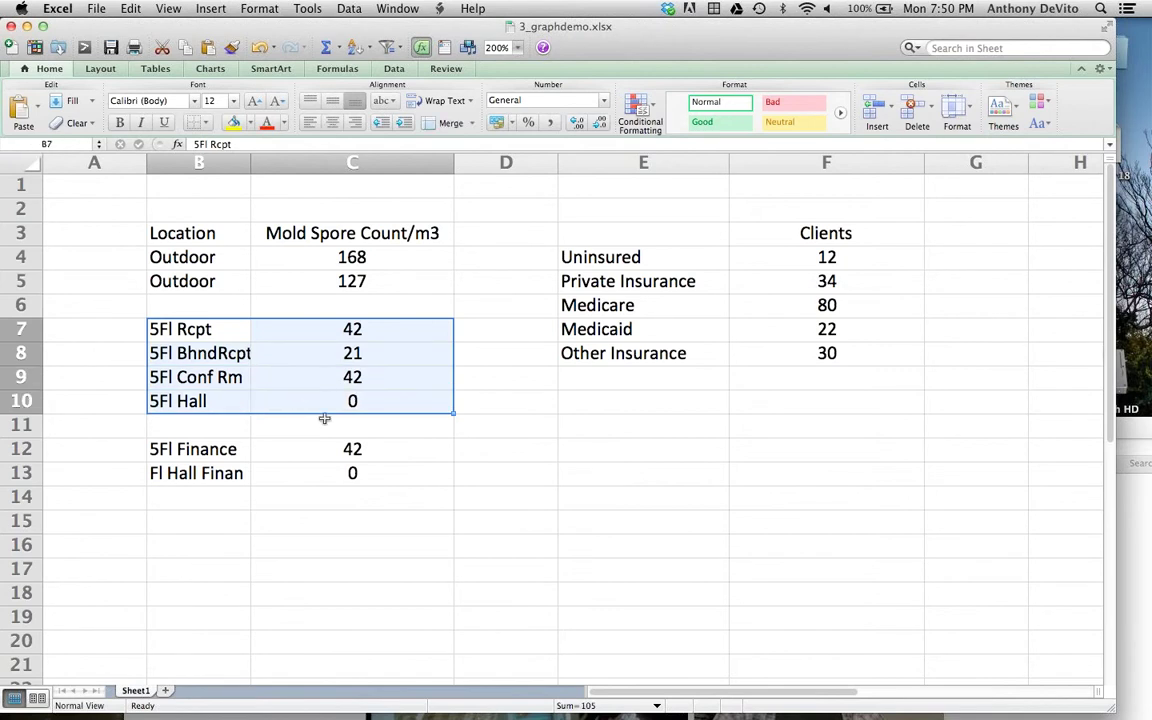
pyautogui.moveTo(205, 449); pyautogui.dragTo(290, 473)
pyautogui.click(375, 537)
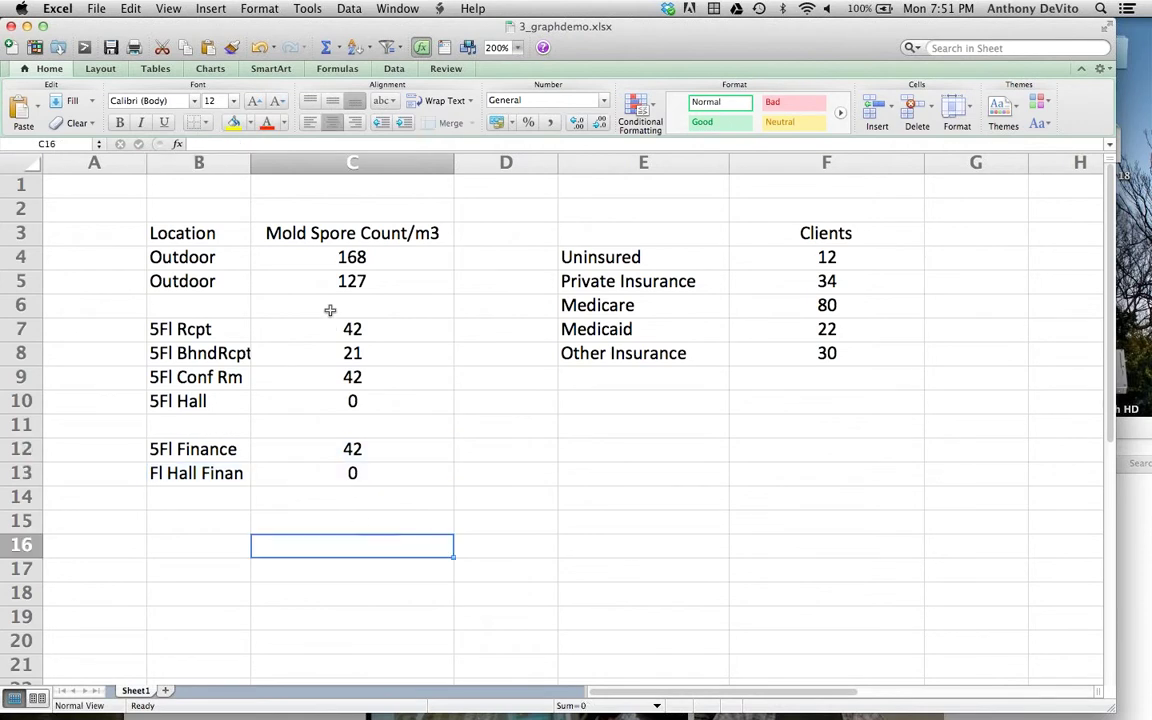
pyautogui.click(300, 278)
pyautogui.click(341, 260)
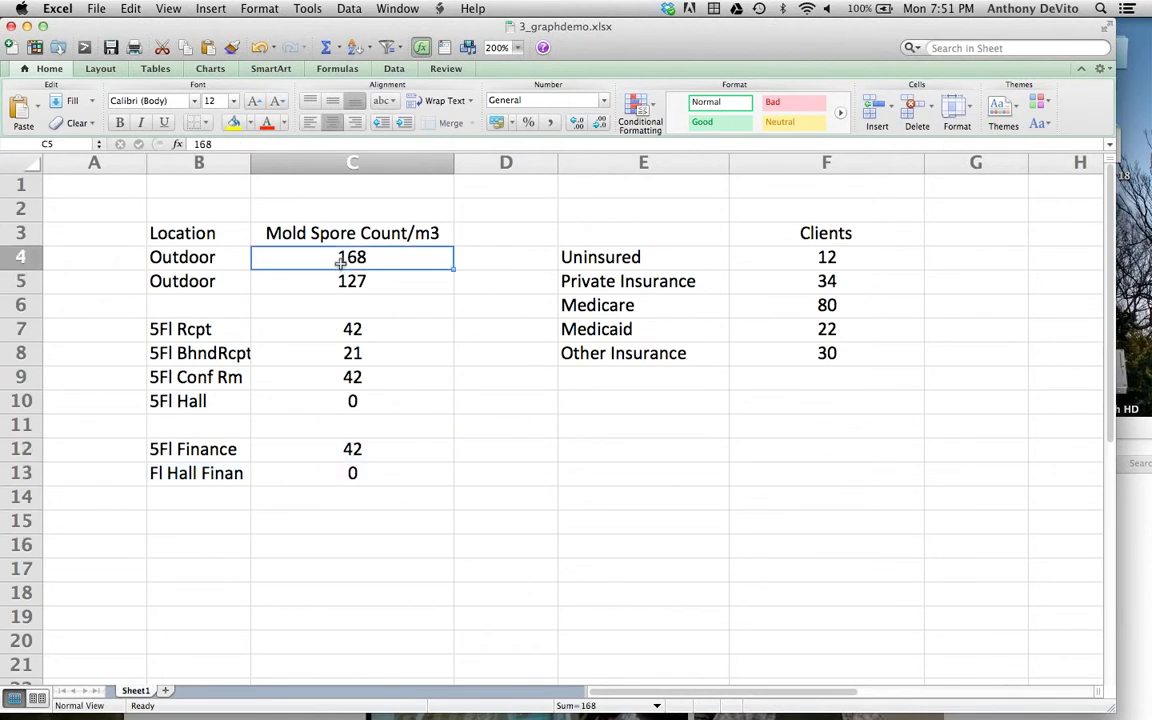
pyautogui.moveTo(336, 333); pyautogui.dragTo(347, 473)
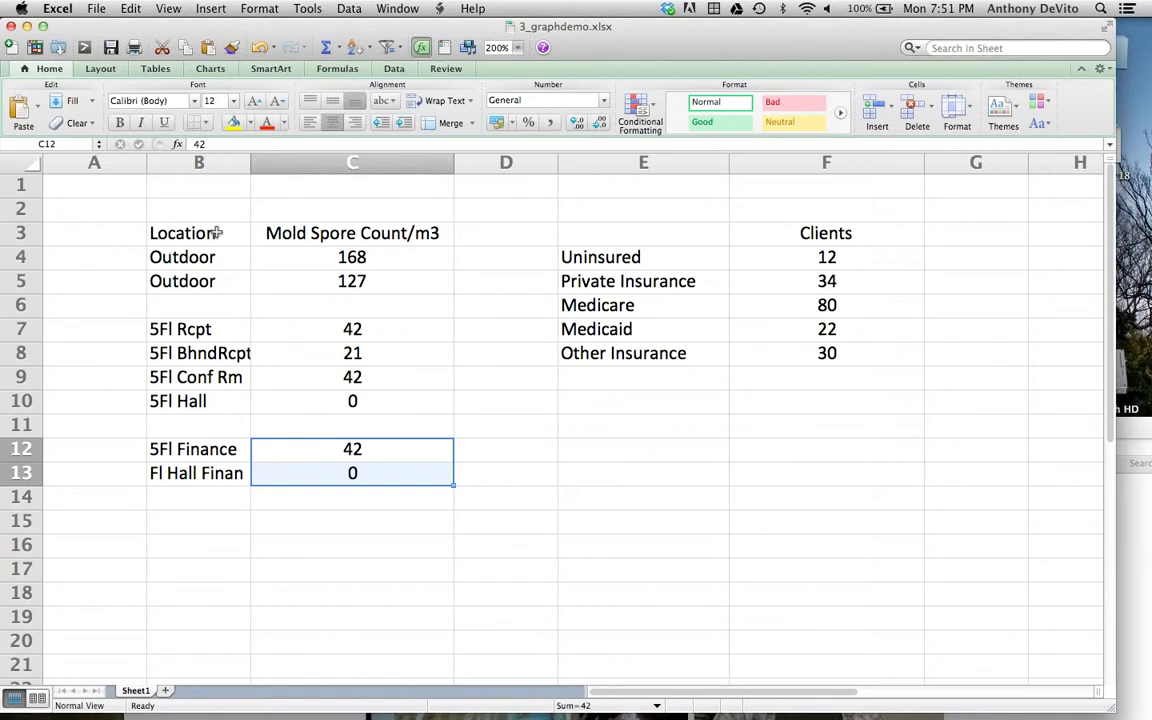
# - Insert a 2-D clustered column chart of the mold spore data in B3:C13, then move it higher on the sheet and enlarge it
pyautogui.moveTo(212, 233); pyautogui.dragTo(355, 472)
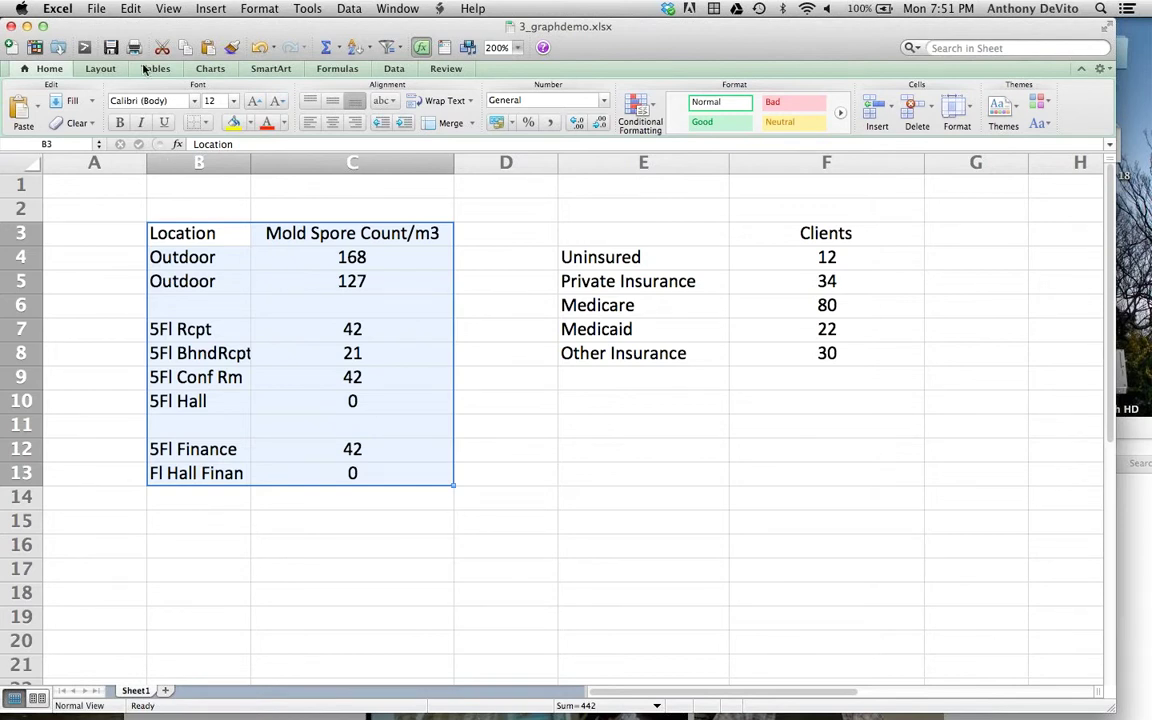
pyautogui.click(212, 68)
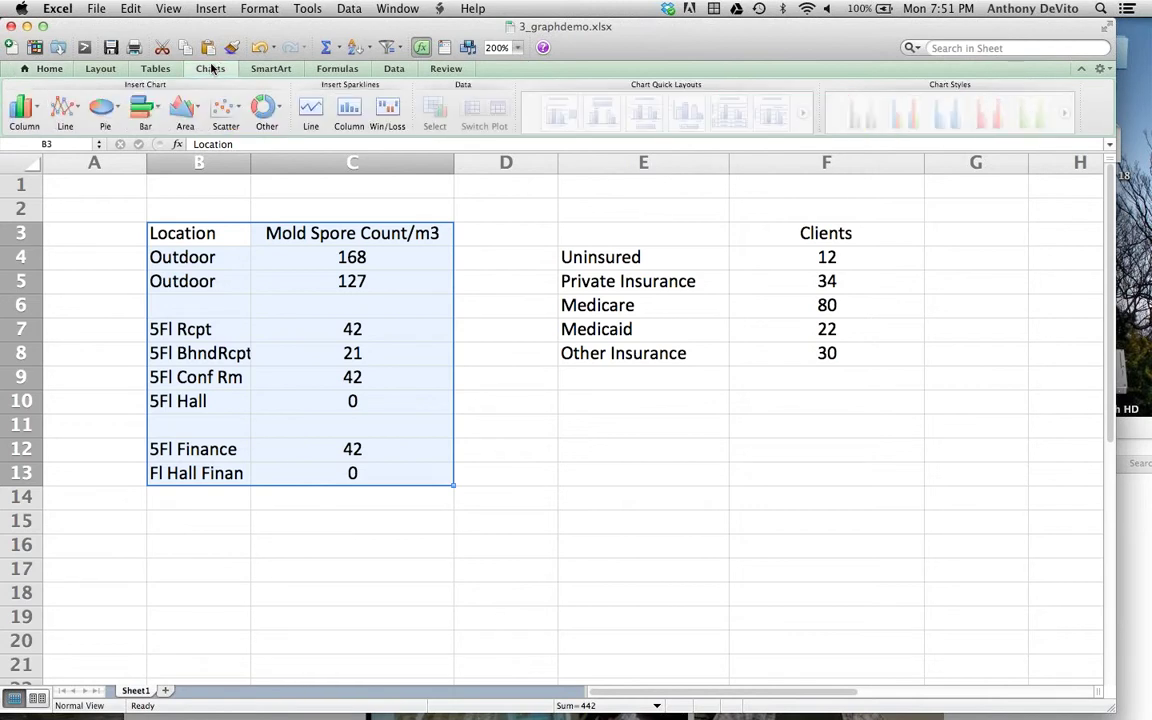
pyautogui.click(25, 110)
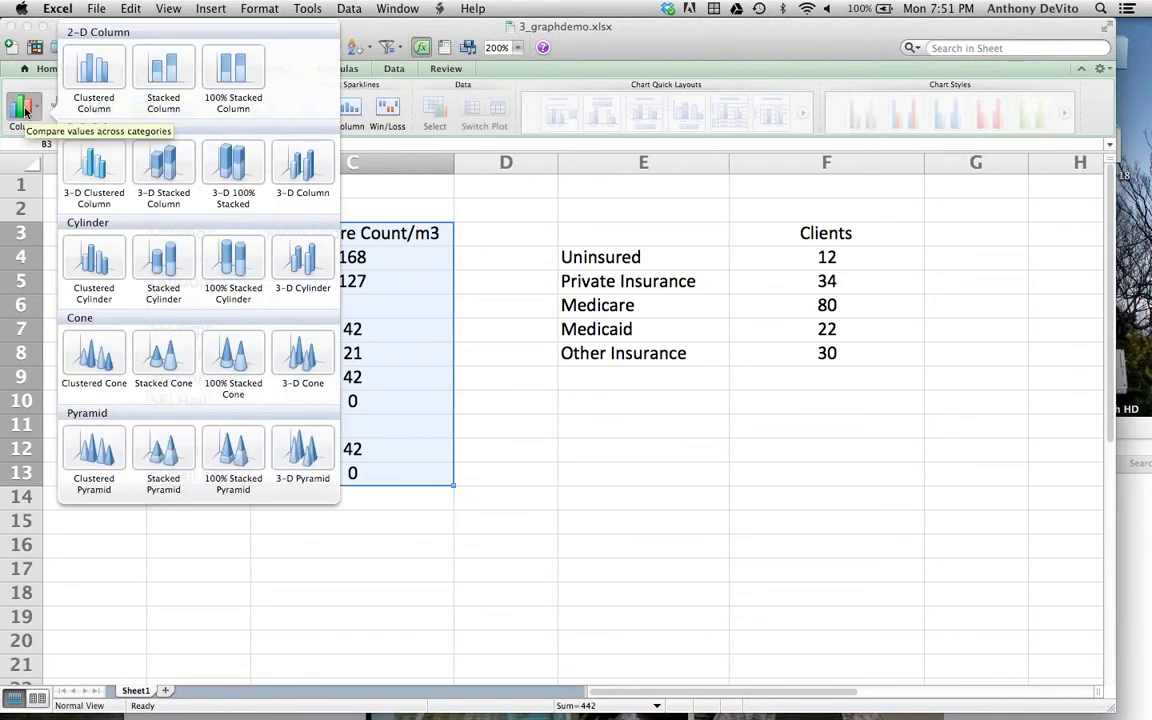
pyautogui.click(99, 75)
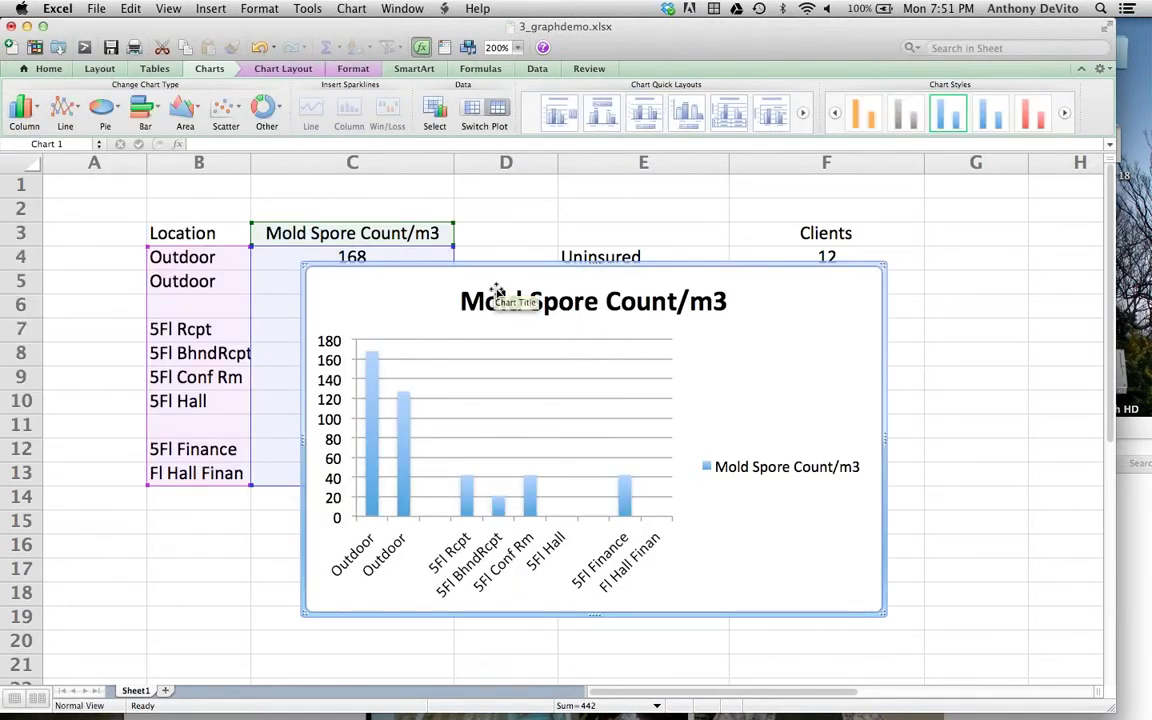
pyautogui.moveTo(496, 264); pyautogui.dragTo(494, 198)
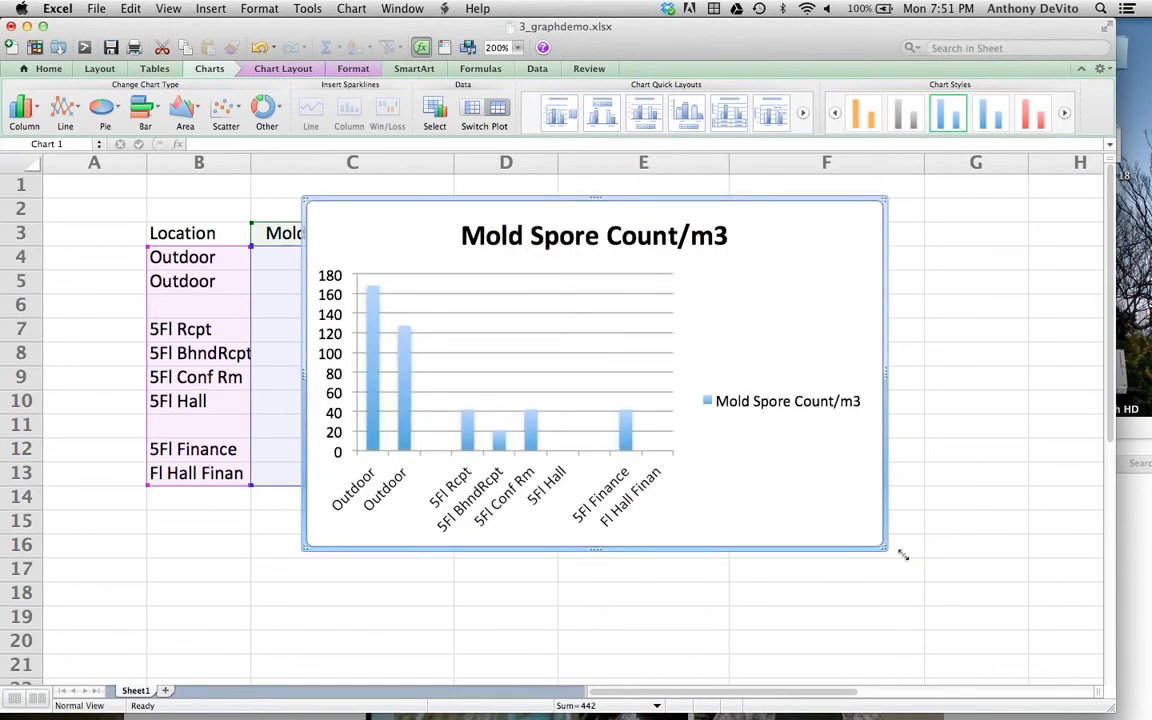
pyautogui.moveTo(903, 555); pyautogui.dragTo(1003, 625)
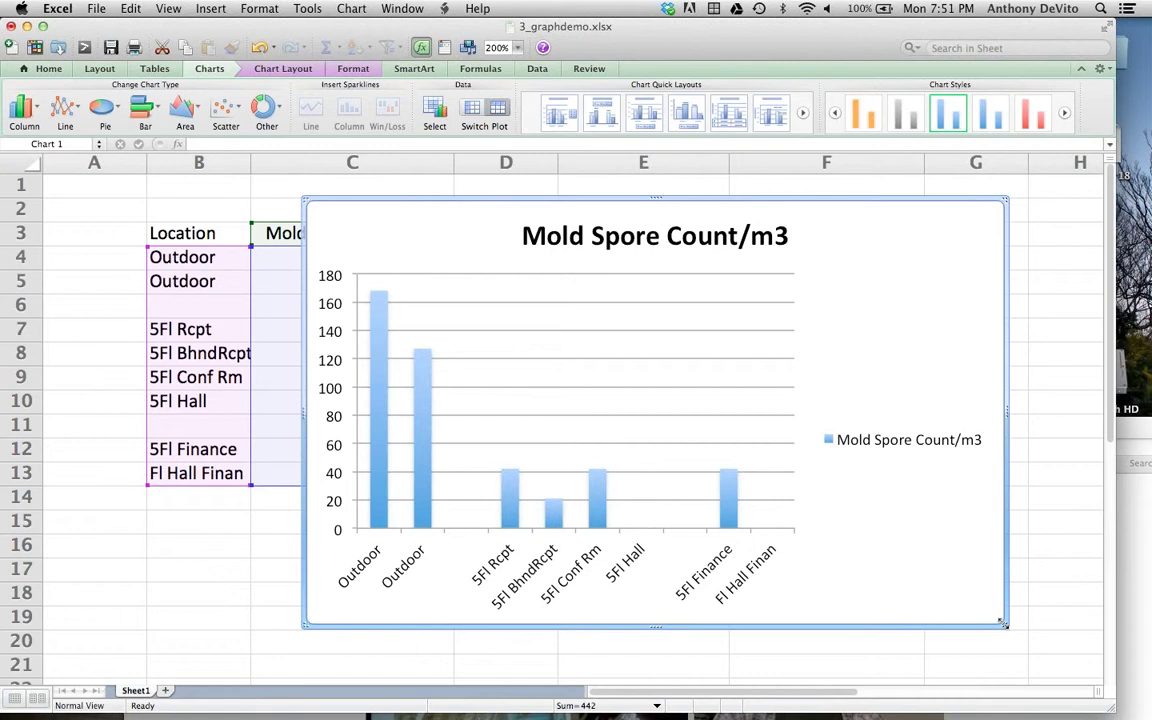
# - Open the chart title's formatting options, cancel them without changes, and delete the mold spore column chart
pyautogui.click(722, 238)
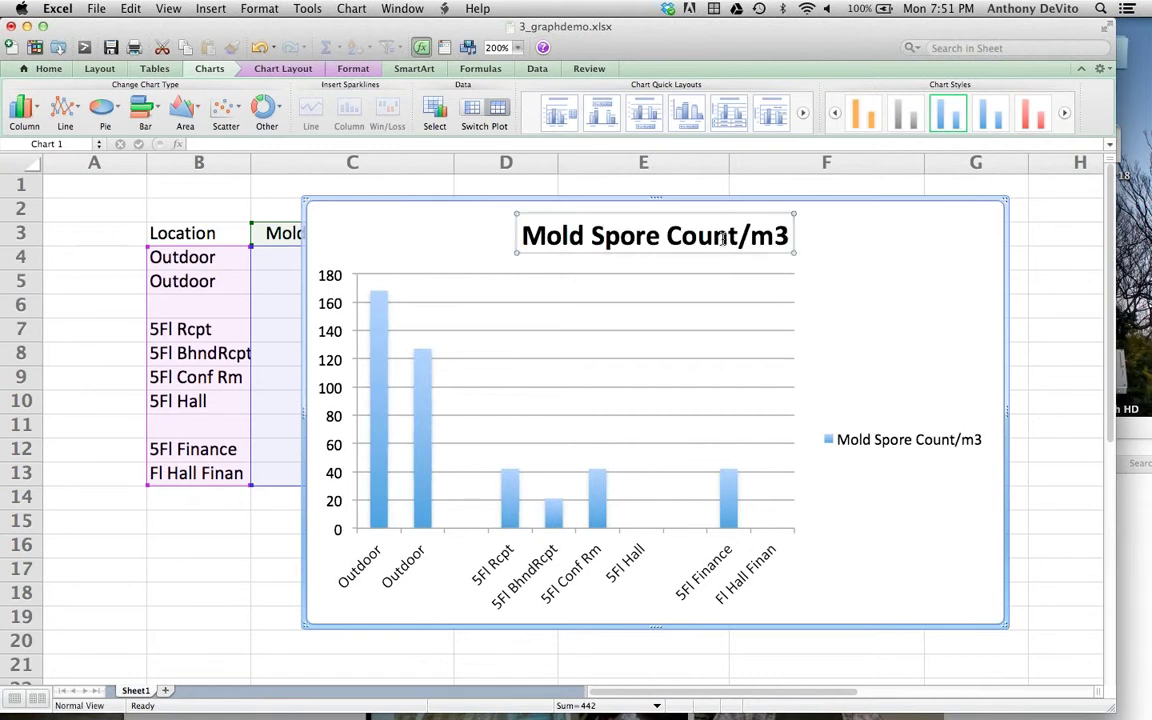
pyautogui.doubleClick(678, 238)
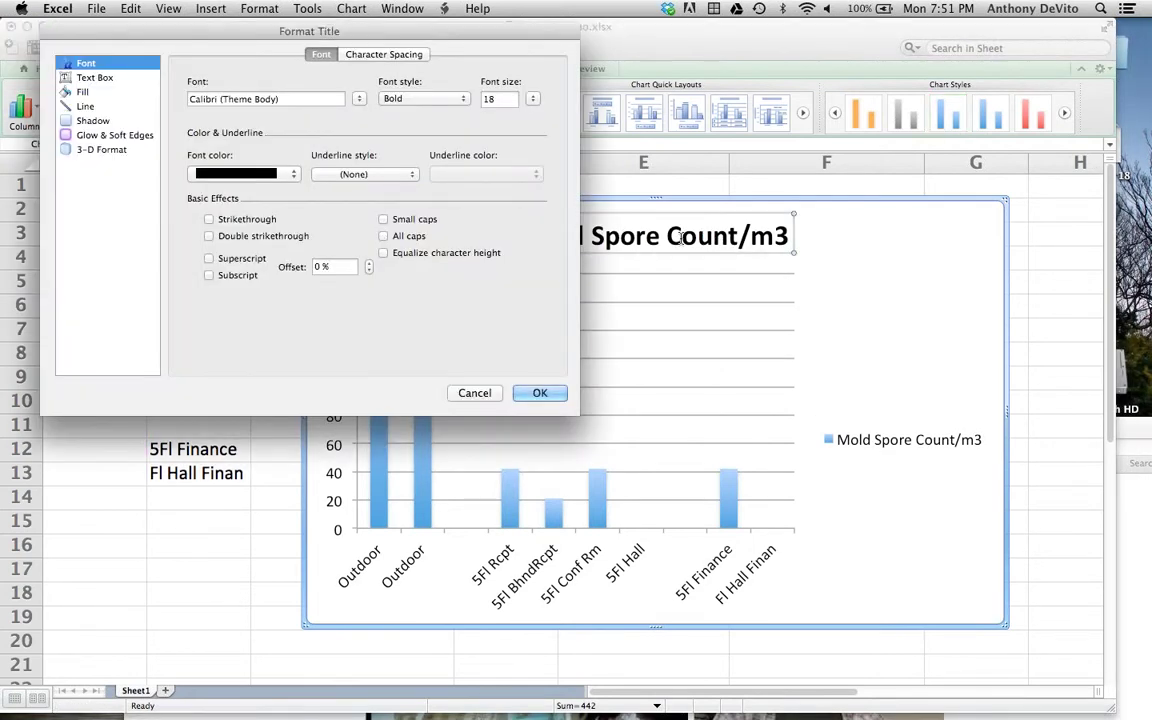
pyautogui.click(476, 393)
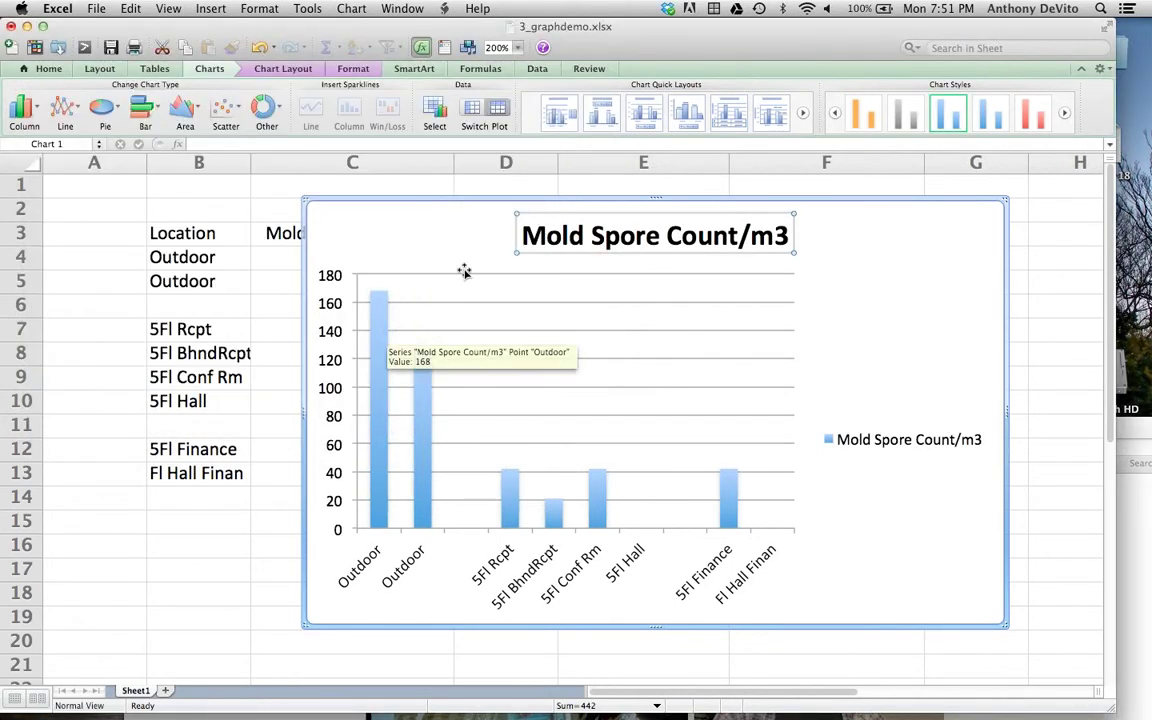
pyautogui.press('Escape')
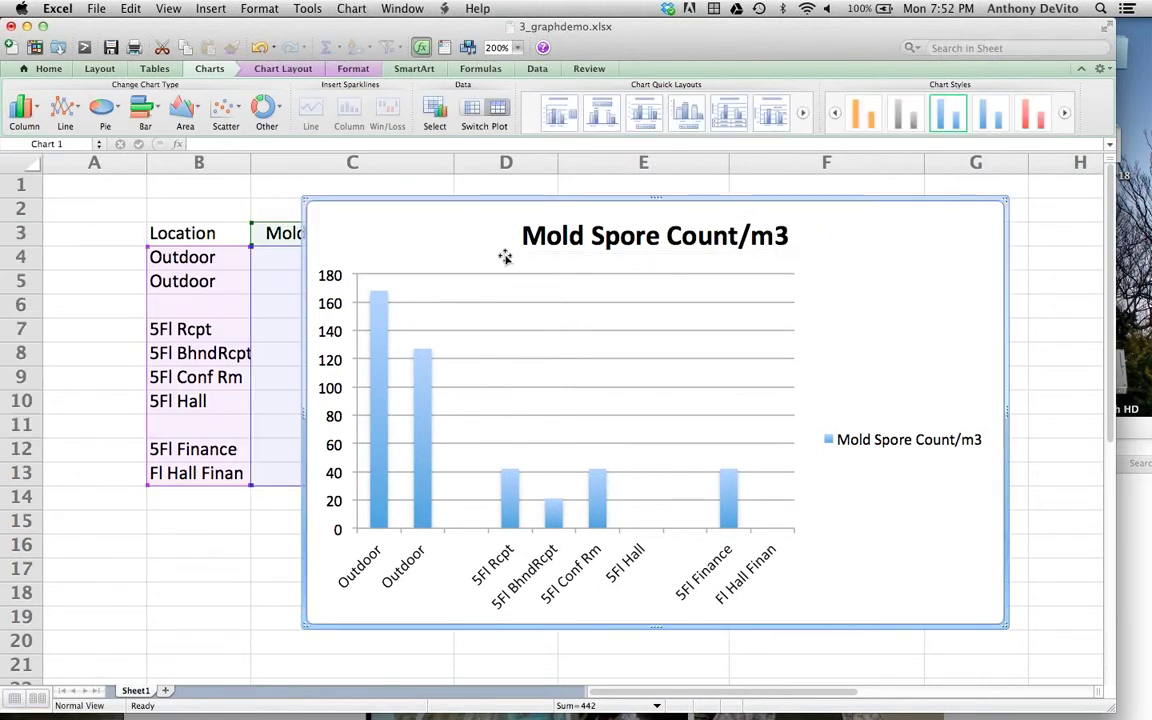
pyautogui.press('Delete')
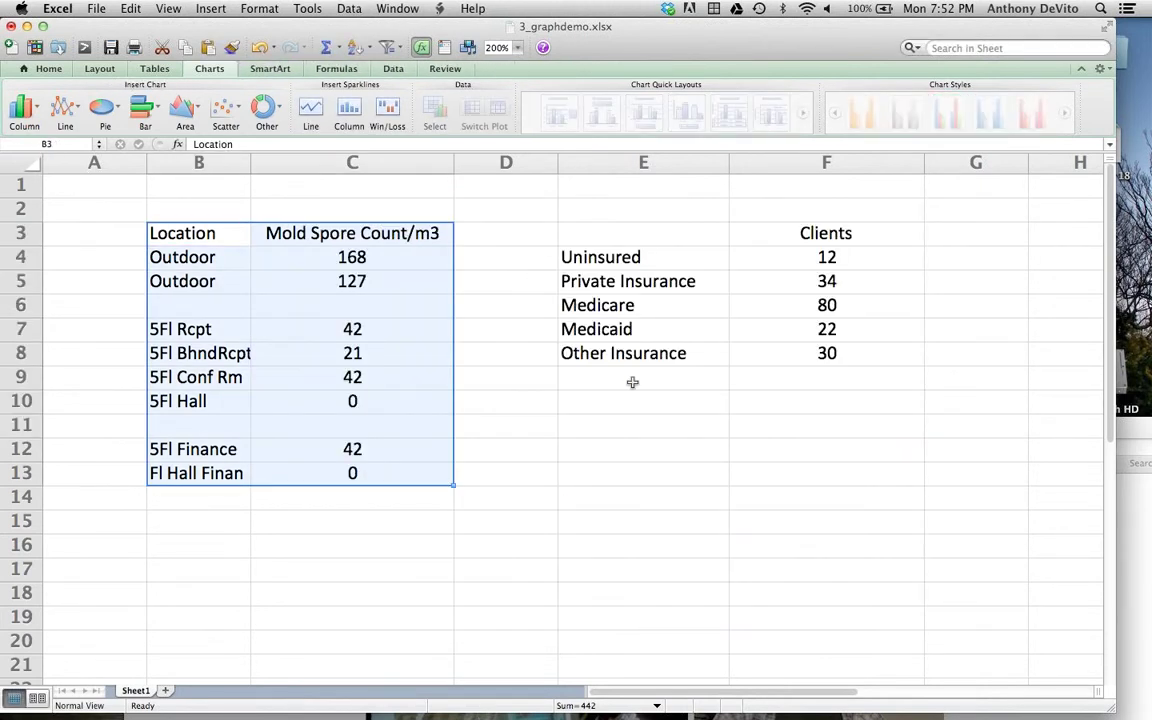
# - Total the Clients column in F9 with a SUM formula over F4:F8
pyautogui.click(630, 381)
pyautogui.moveTo(688, 40); pyautogui.dragTo(511, 40)
pyautogui.click(667, 426)
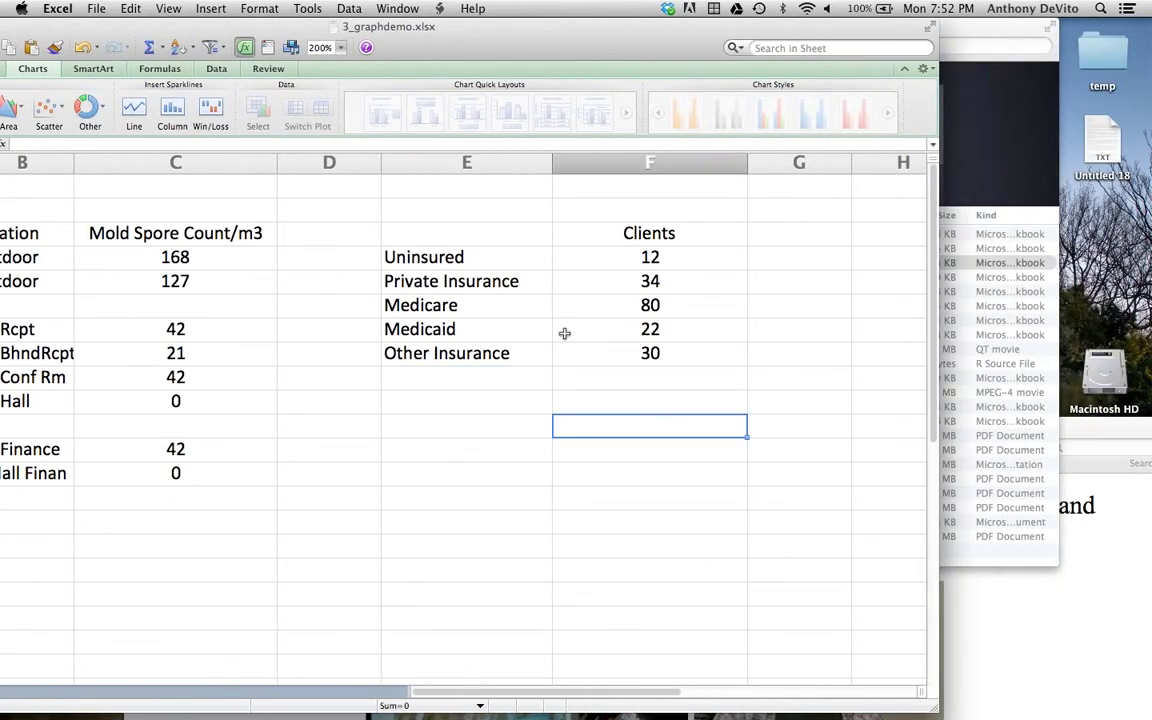
pyautogui.click(428, 256)
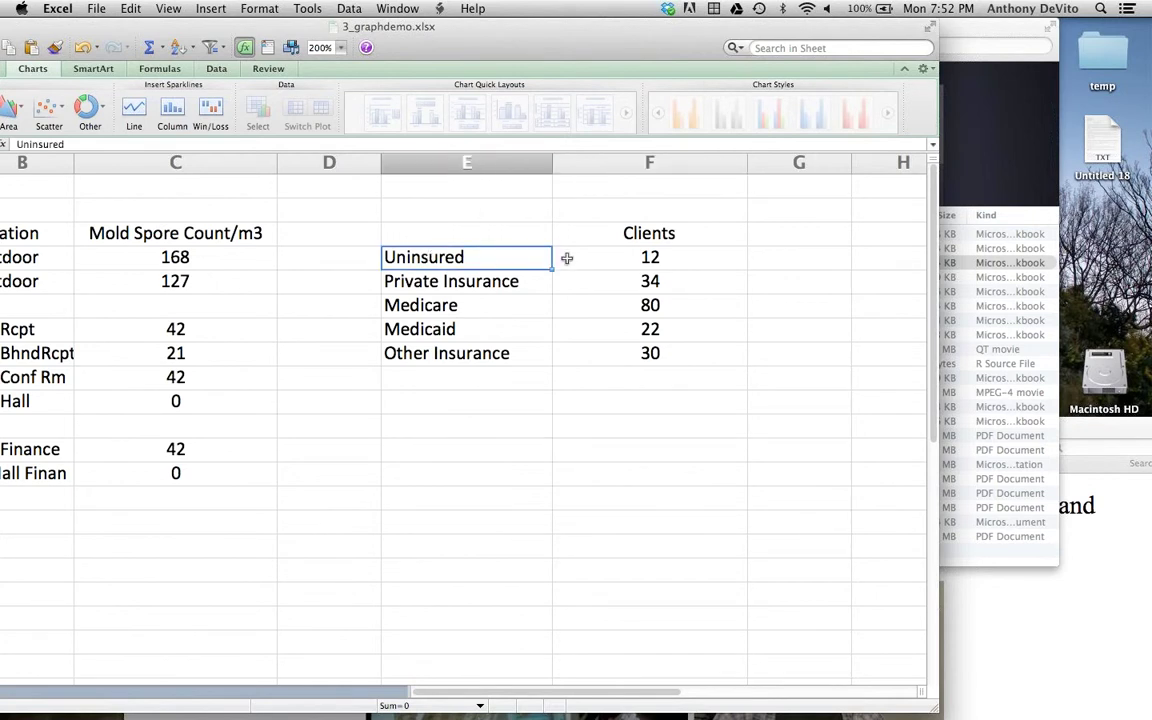
pyautogui.click(637, 383)
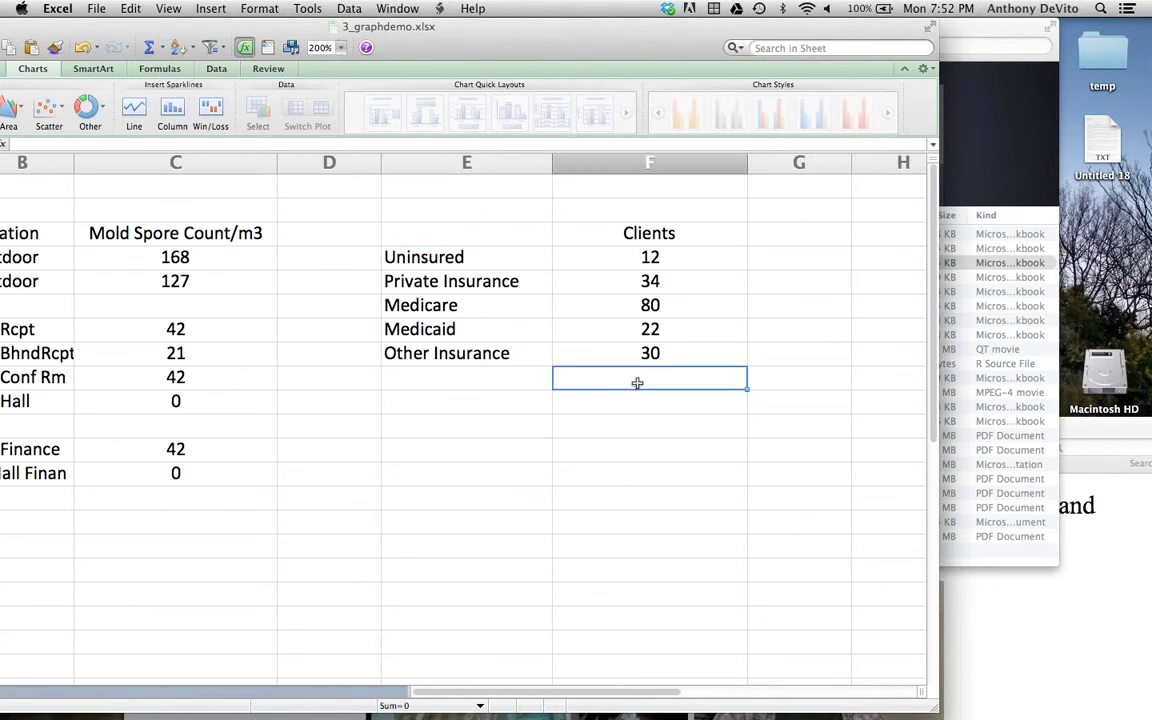
pyautogui.write('=sum(')
pyautogui.moveTo(668, 257); pyautogui.dragTo(672, 352)
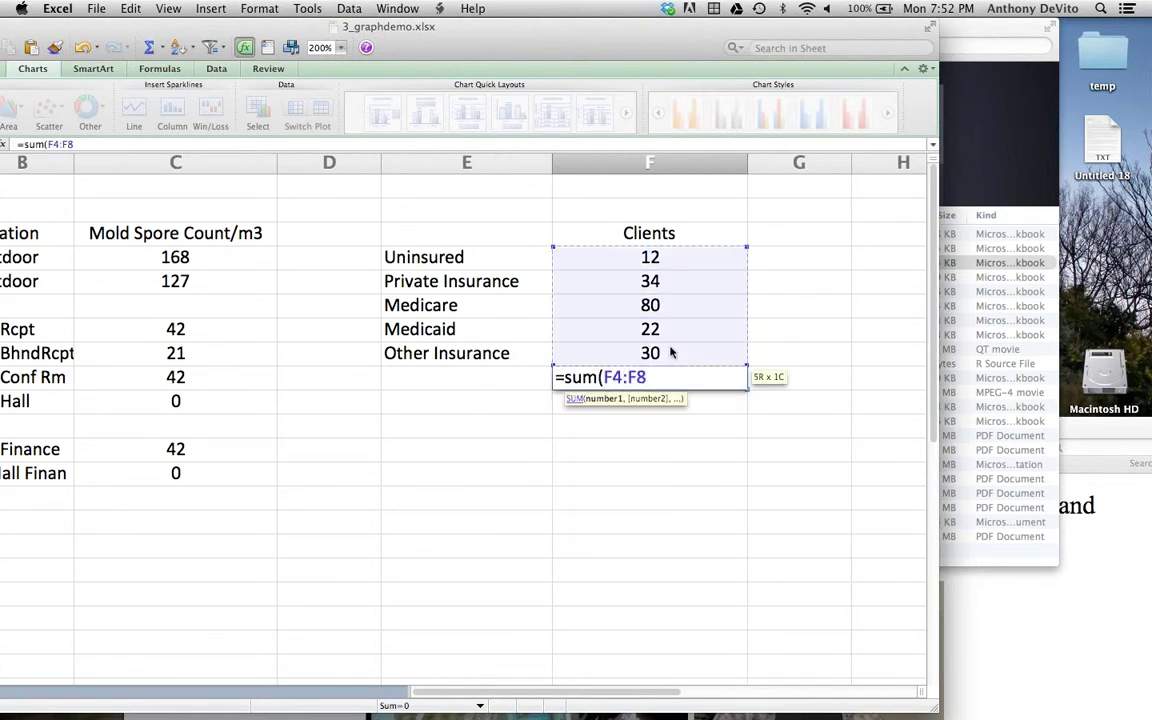
pyautogui.press('Return')
pyautogui.click(648, 459)
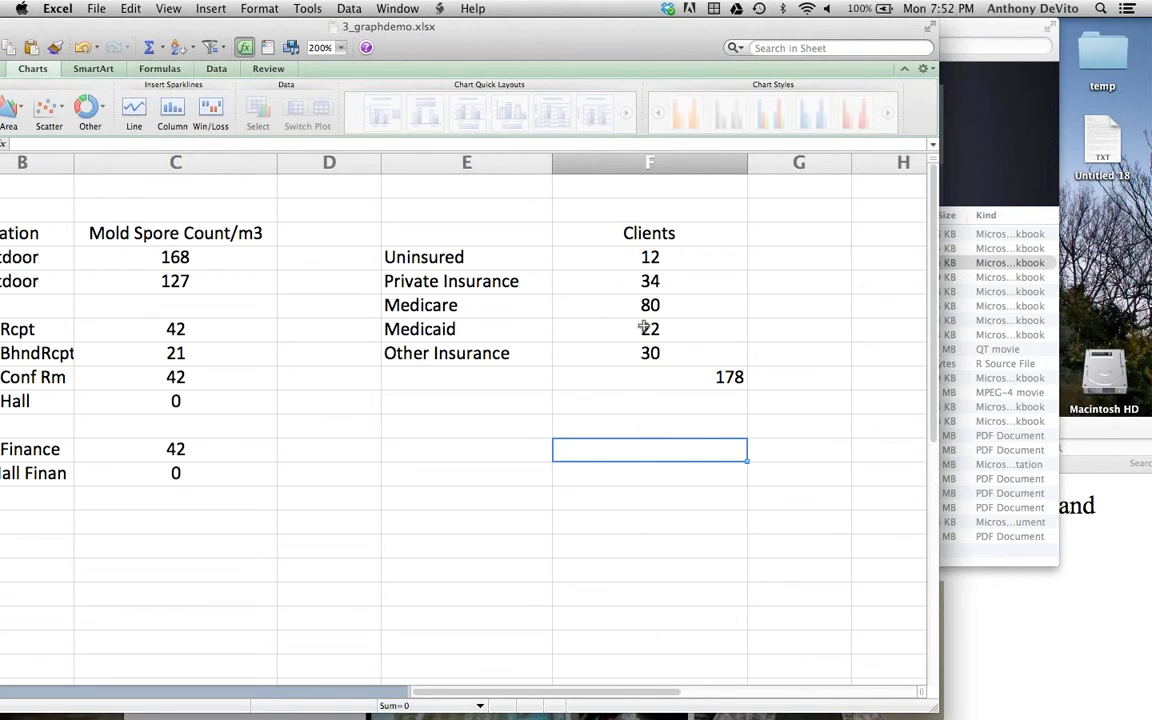
# - Insert a 2-D pie chart of the insurance categories and client numbers in E3:F8
pyautogui.moveTo(650, 257); pyautogui.dragTo(660, 348)
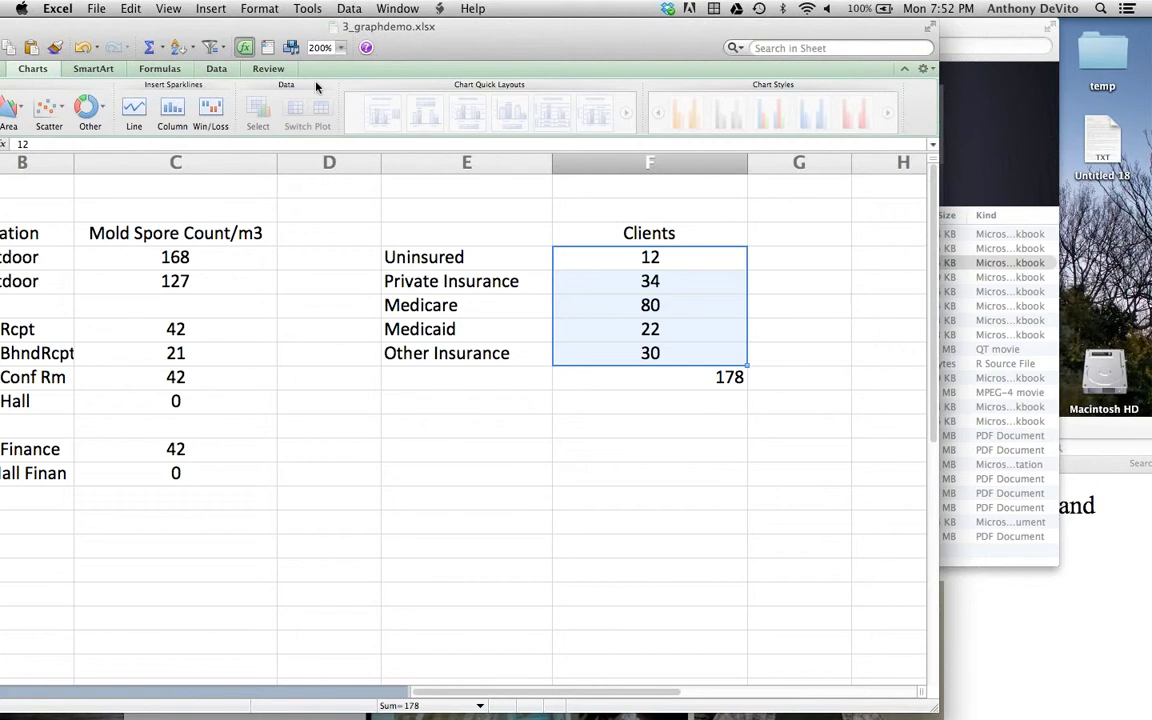
pyautogui.click(595, 440)
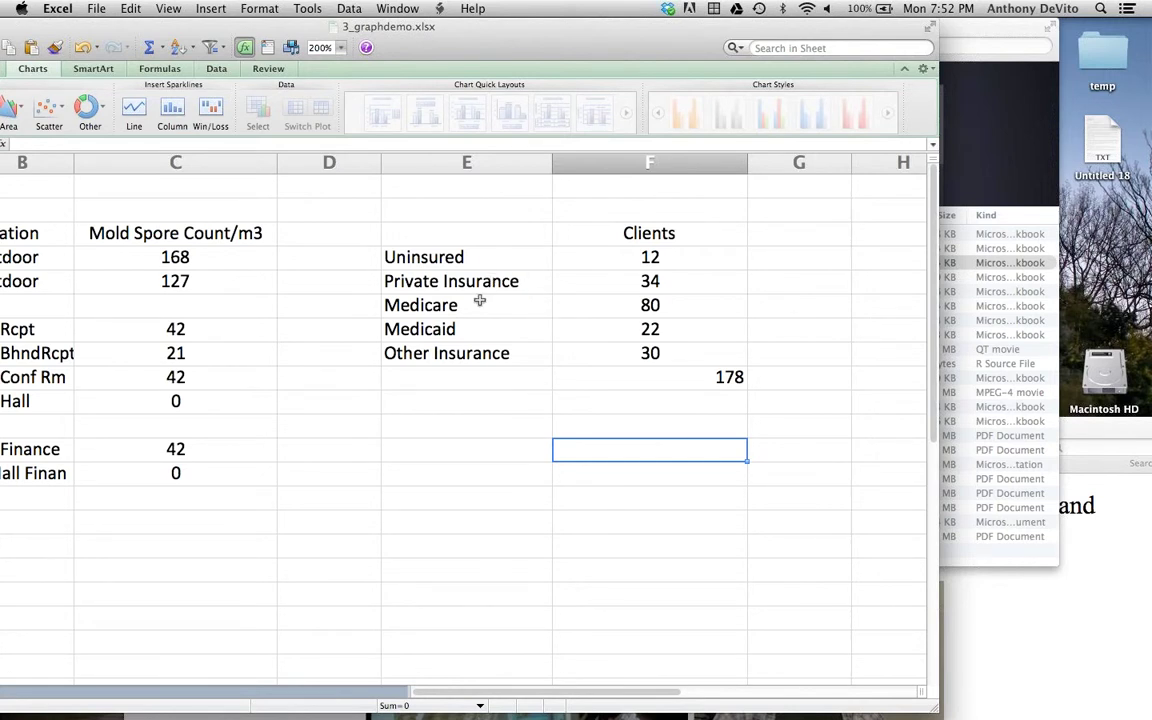
pyautogui.moveTo(424, 231); pyautogui.dragTo(595, 351)
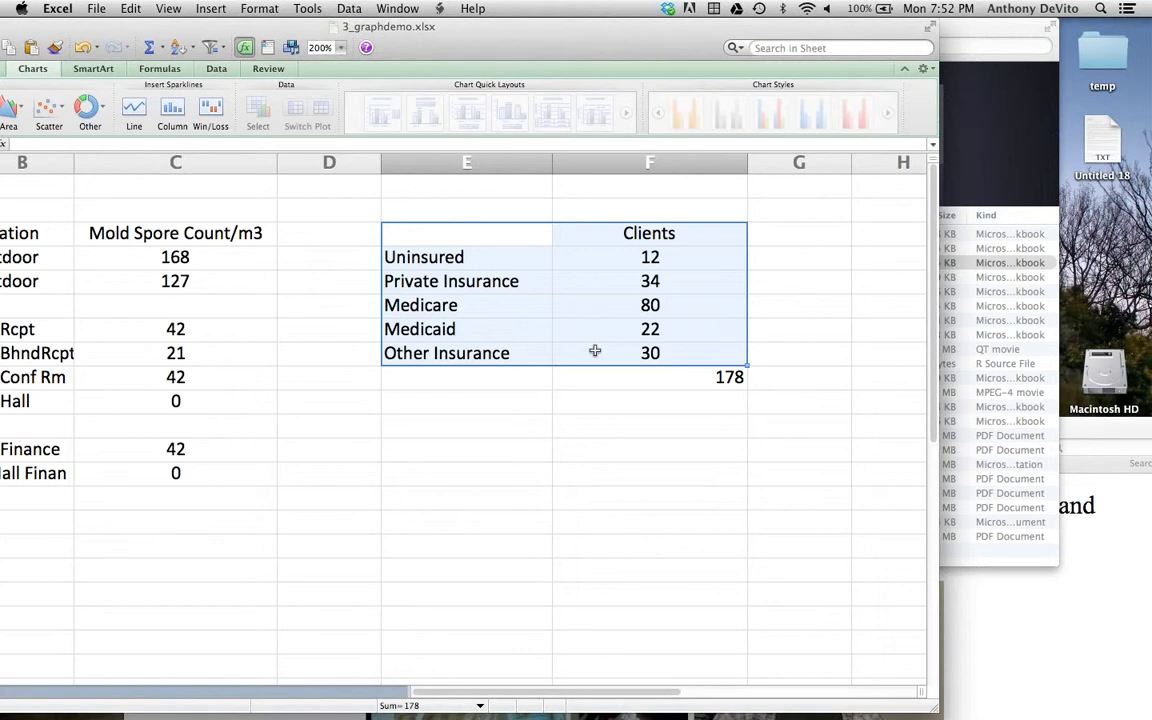
pyautogui.moveTo(212, 27); pyautogui.dragTo(438, 26)
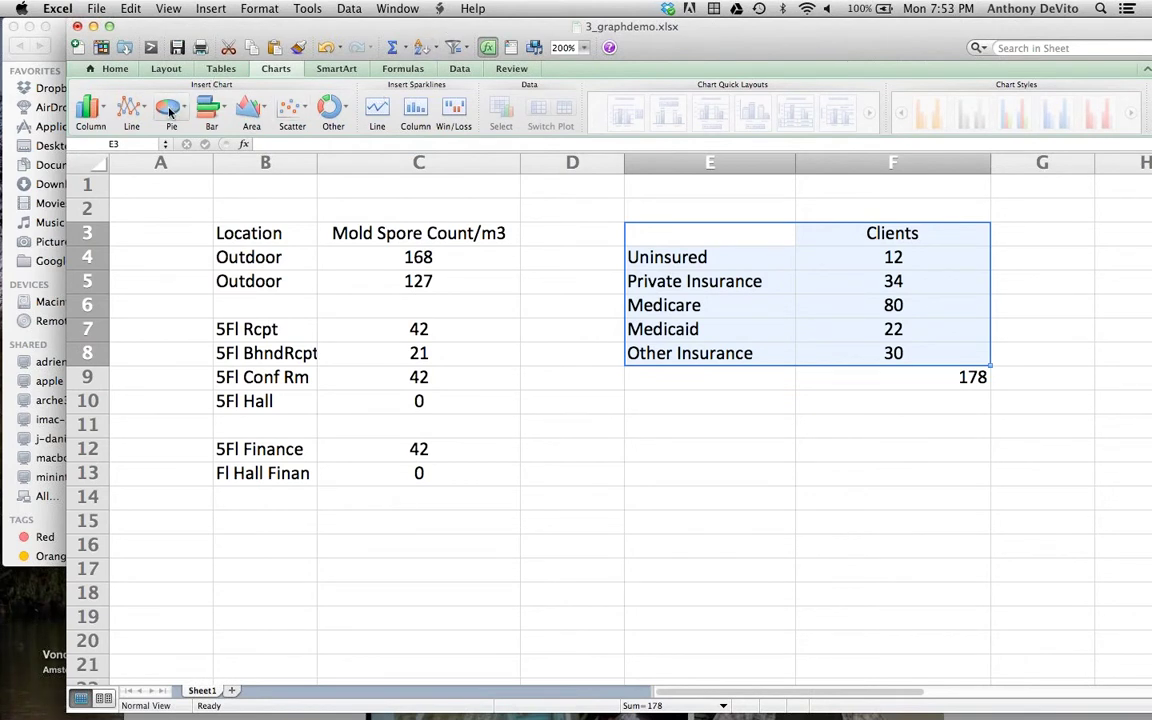
pyautogui.click(170, 113)
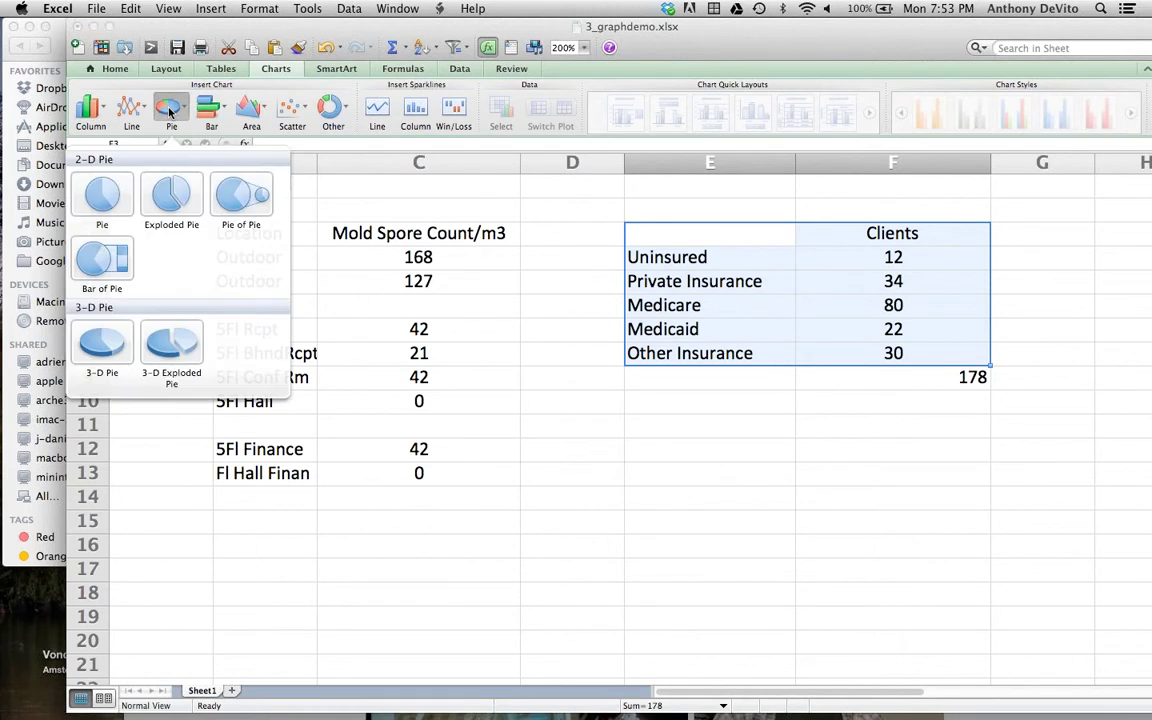
pyautogui.click(103, 196)
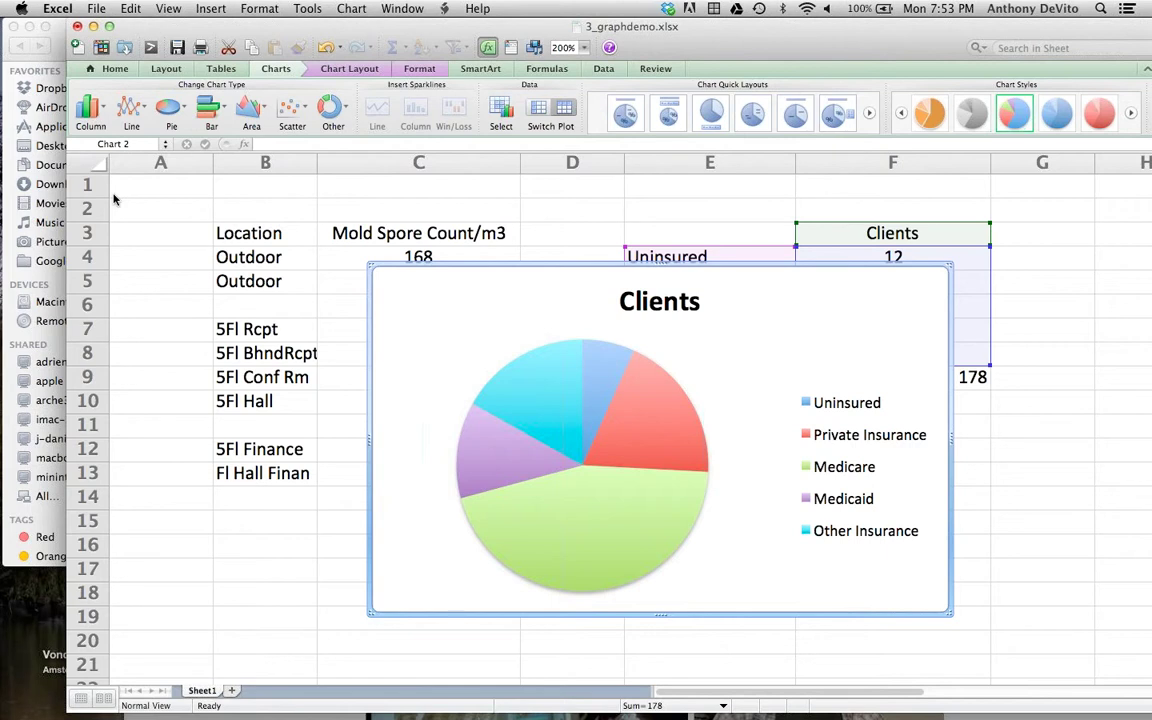
# - Check the values and percentages of the Medicare and Medicaid slices in the Clients pie chart
pyautogui.moveTo(625, 525)
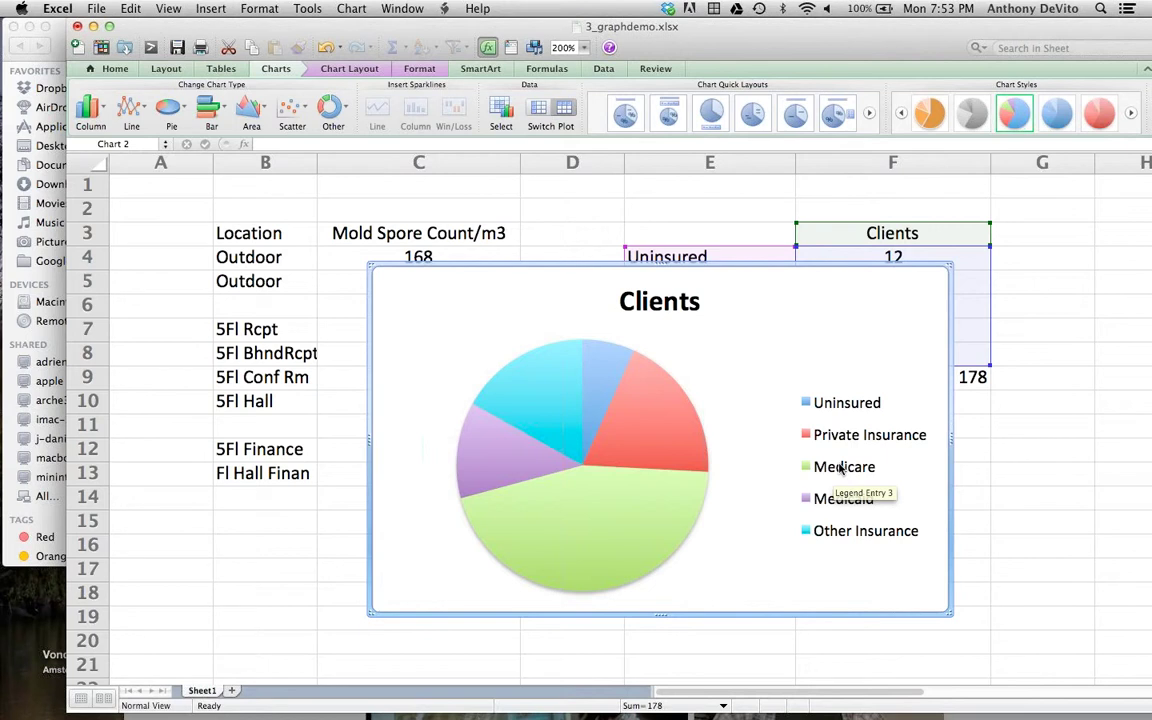
pyautogui.moveTo(491, 469)
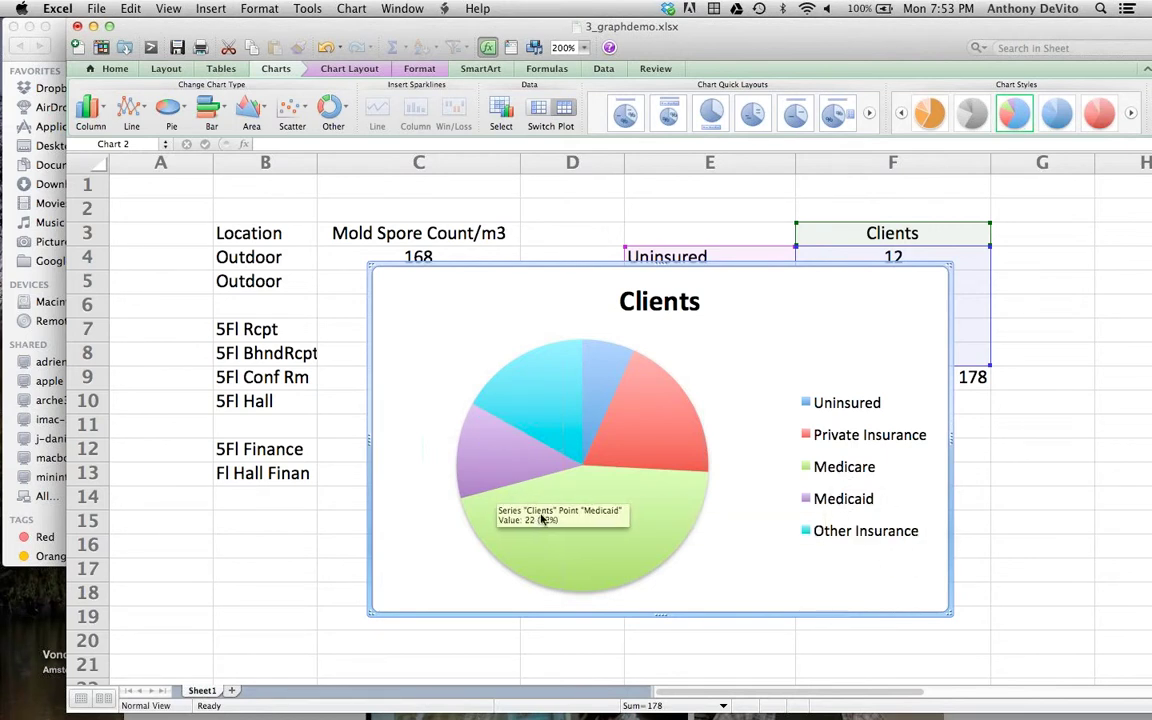
pyautogui.moveTo(622, 564)
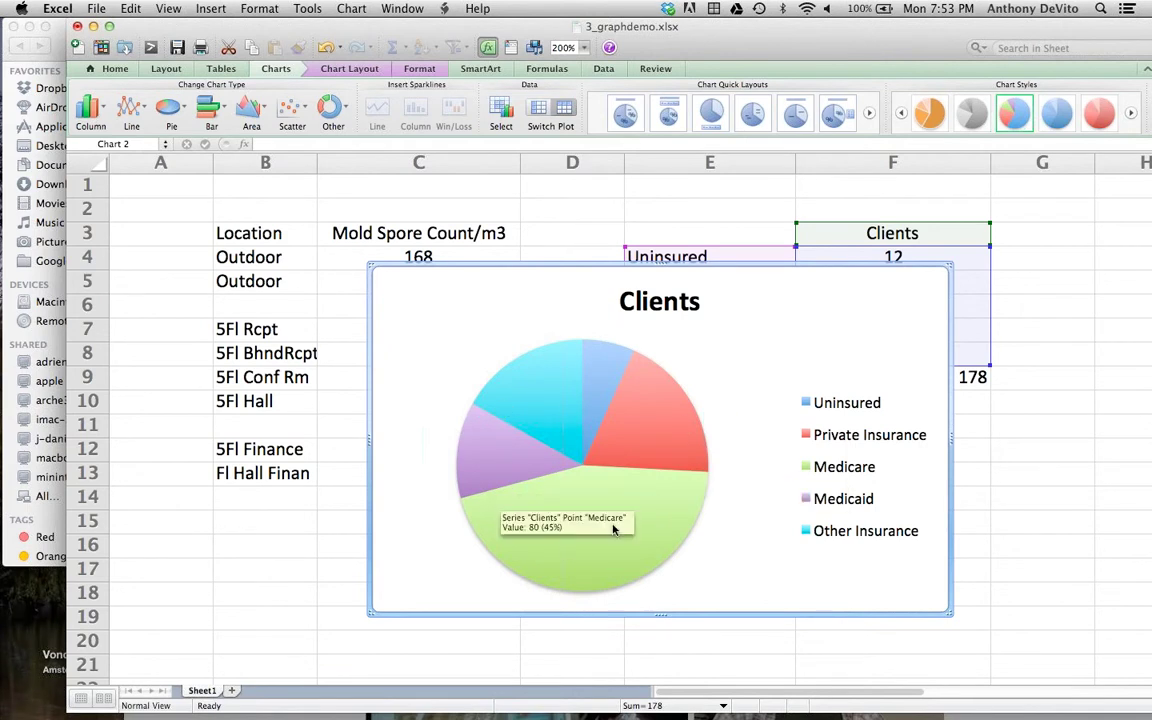
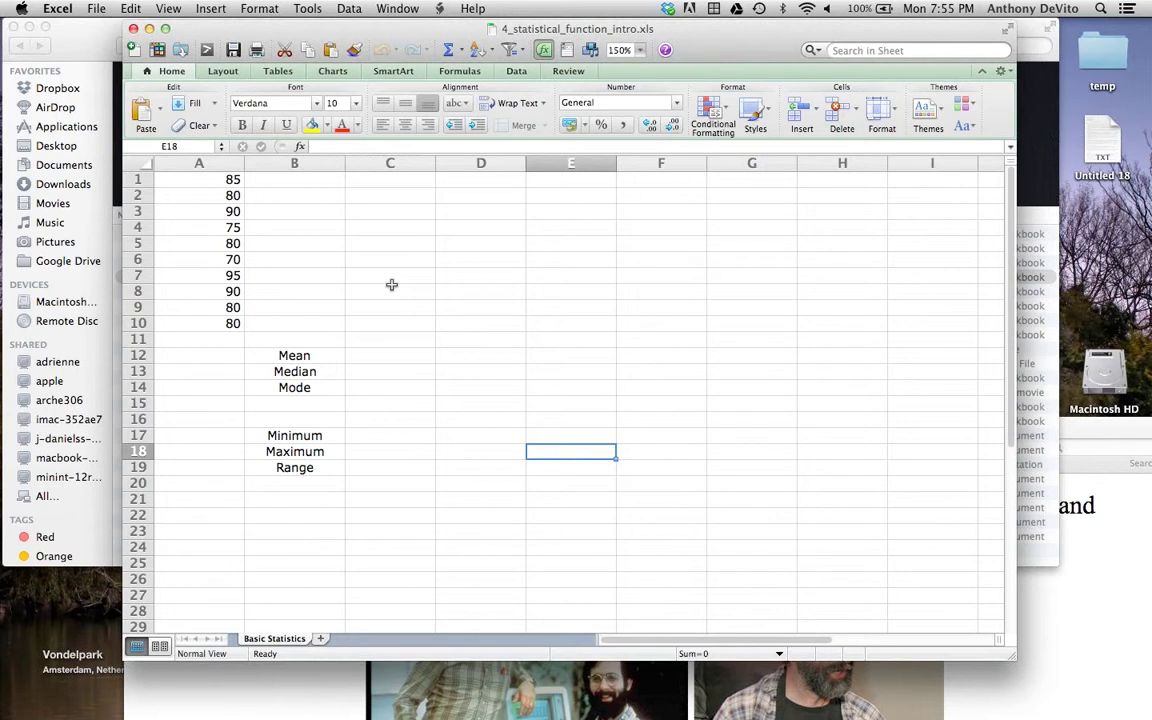
# - Review the data values in A1:A10 of 4_statistical_function_intro.xls by selecting the range
pyautogui.moveTo(196, 177); pyautogui.dragTo(215, 320)
pyautogui.click(328, 293)
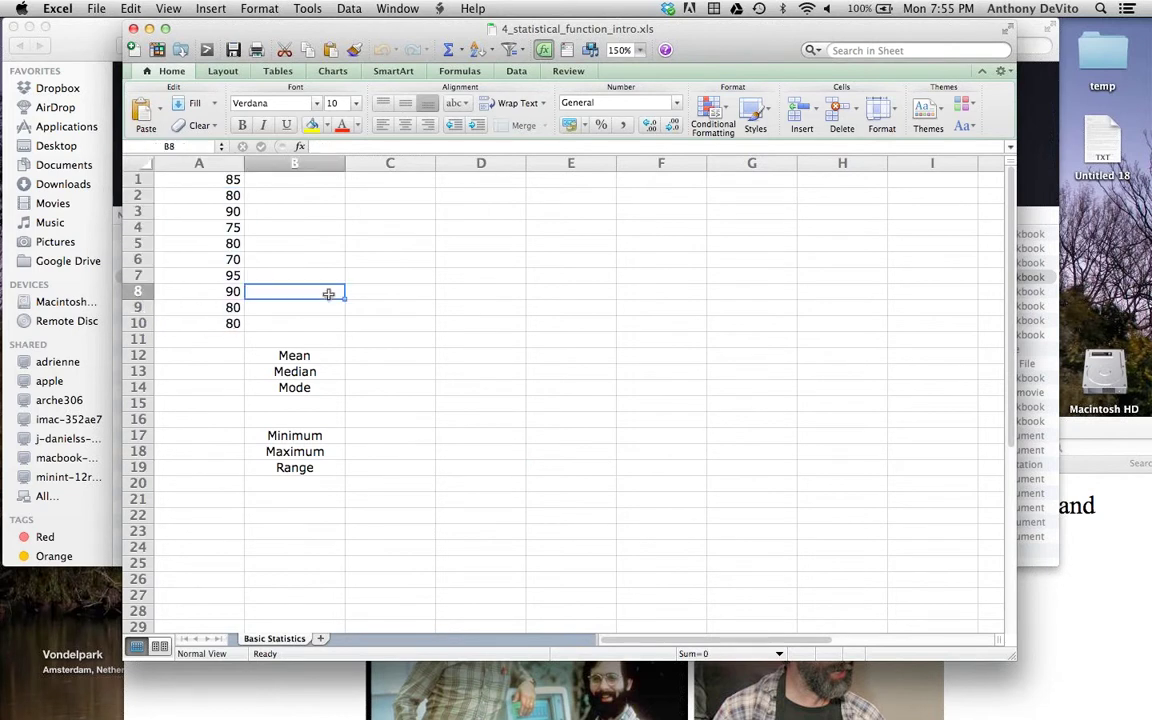
pyautogui.click(372, 263)
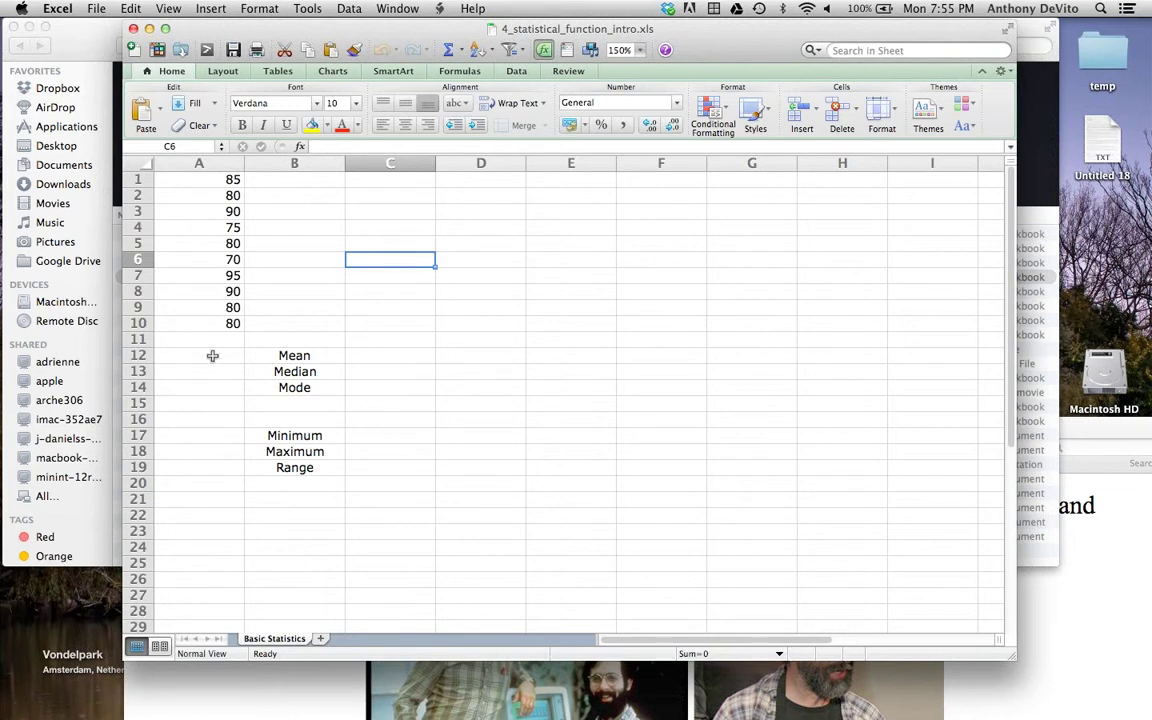
pyautogui.moveTo(205, 176); pyautogui.dragTo(224, 322)
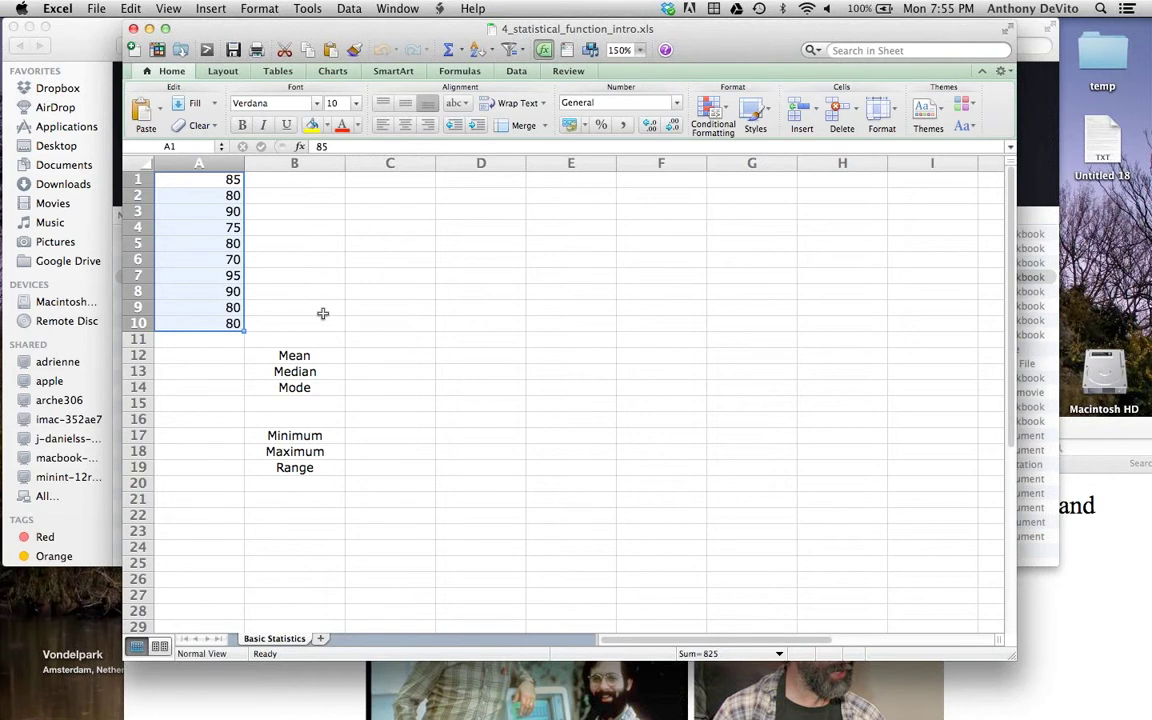
# - Total the data values with a SUM formula over A1:A10 in cell C4
pyautogui.click(209, 352)
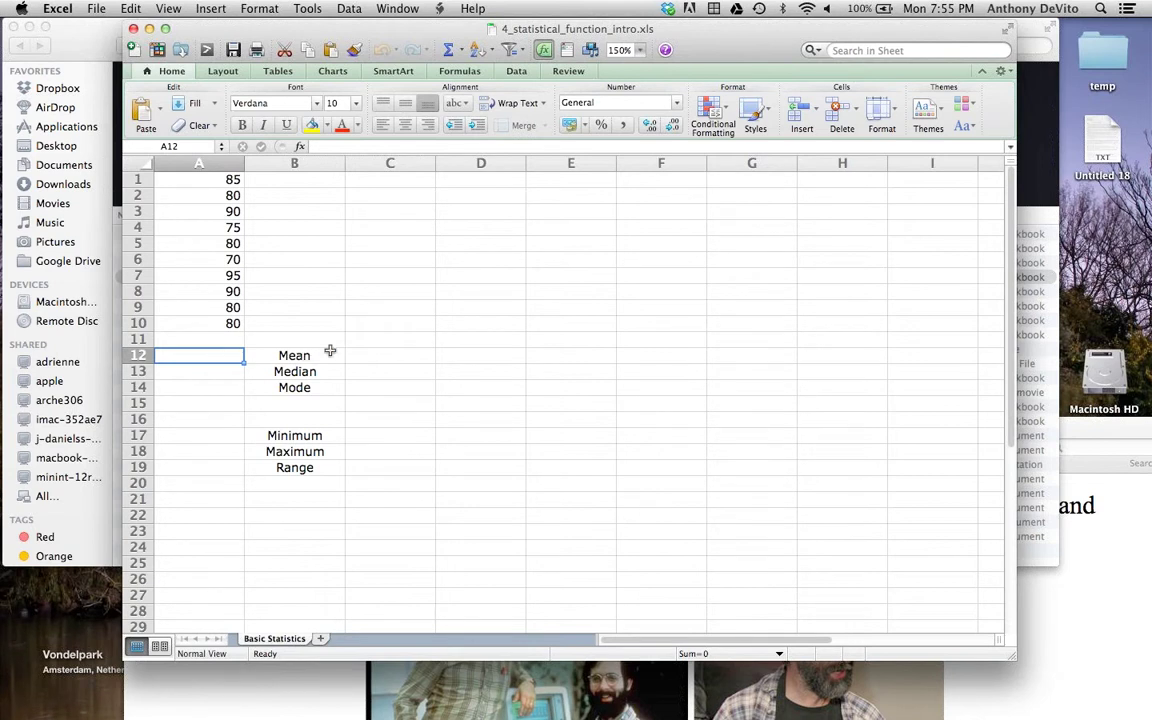
pyautogui.click(361, 225)
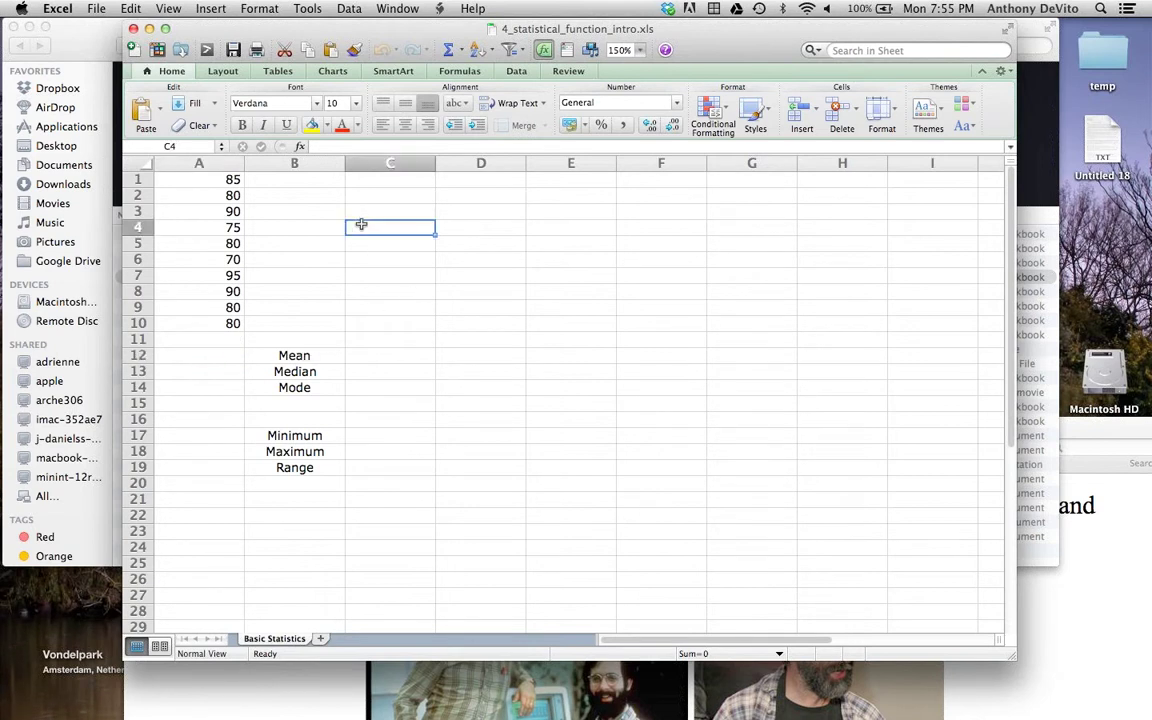
pyautogui.write('=')
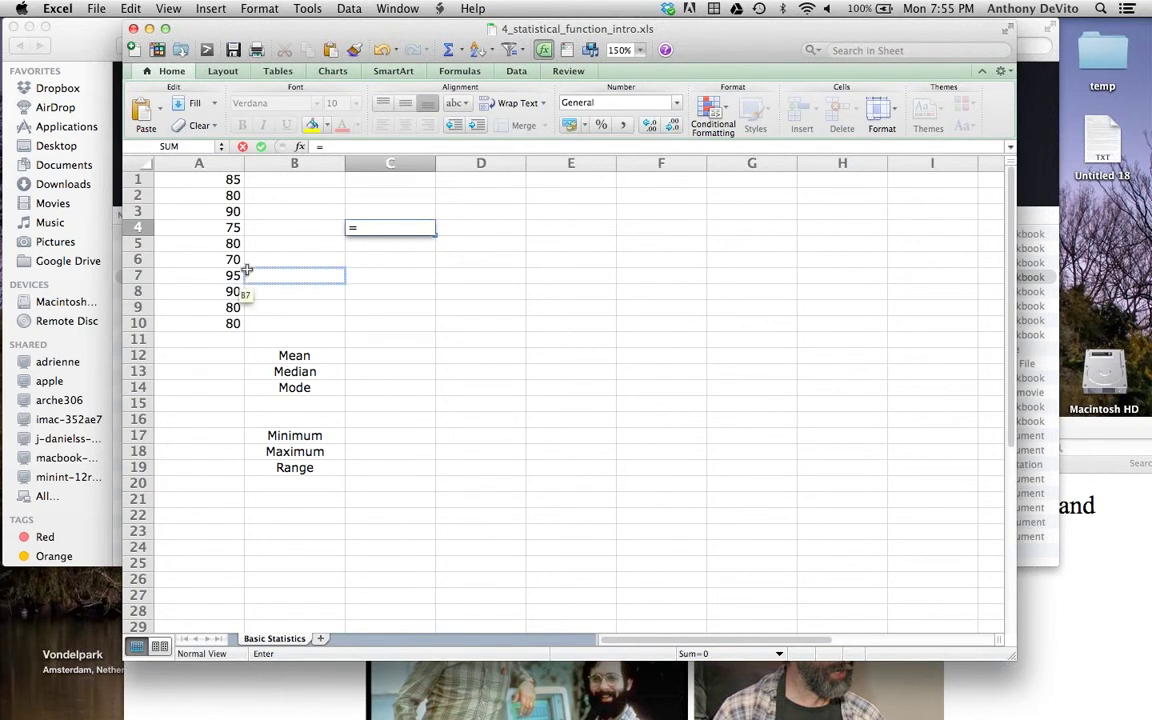
pyautogui.write('sum(')
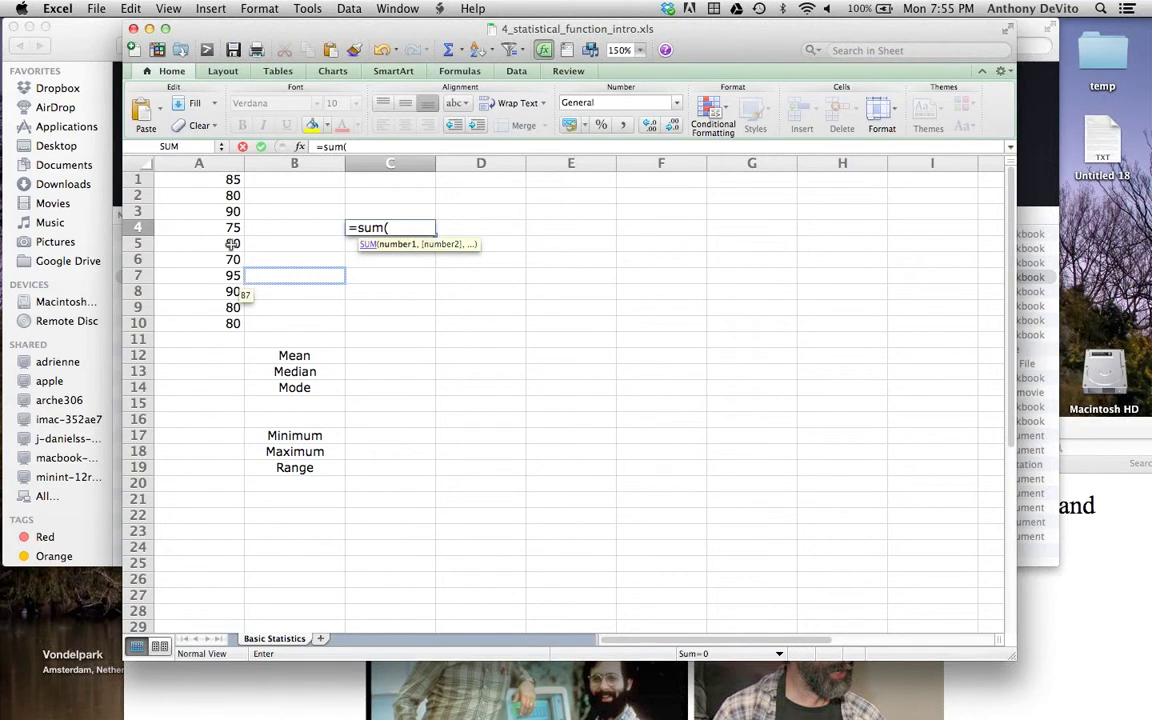
pyautogui.moveTo(214, 184); pyautogui.dragTo(220, 325)
pyautogui.press('Return')
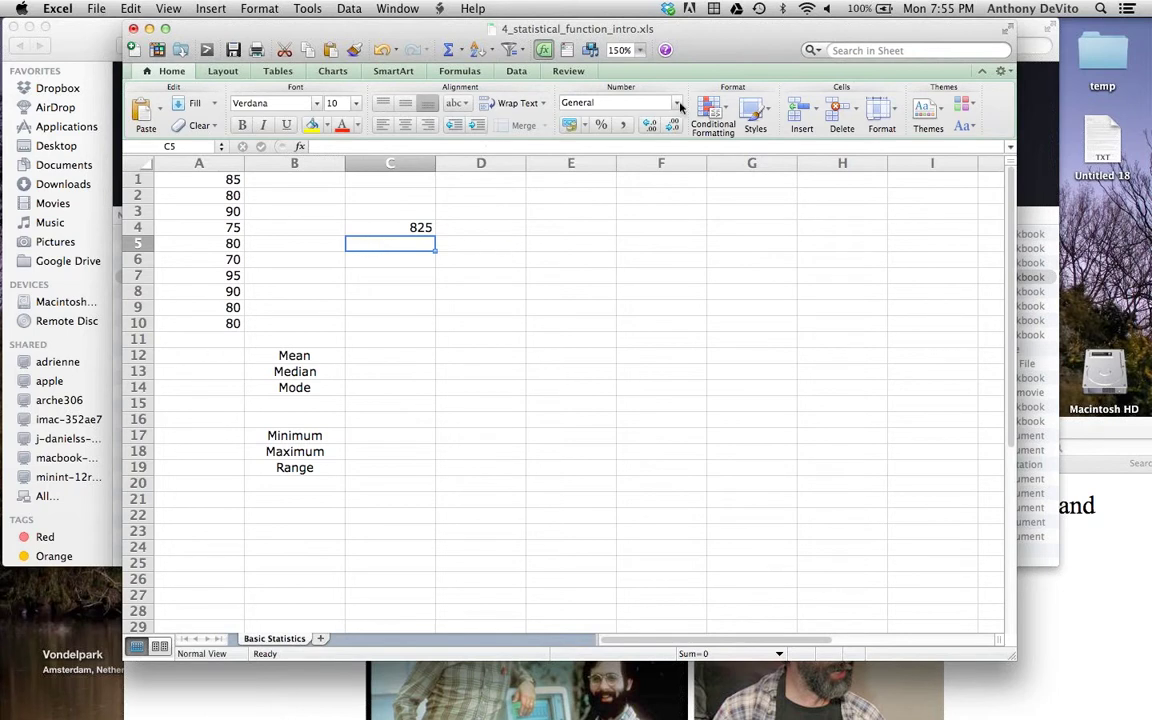
# - Zoom the sheet to 200% and move and enlarge the workbook window to fill most of the screen
pyautogui.moveTo(640, 40); pyautogui.dragTo(532, 38)
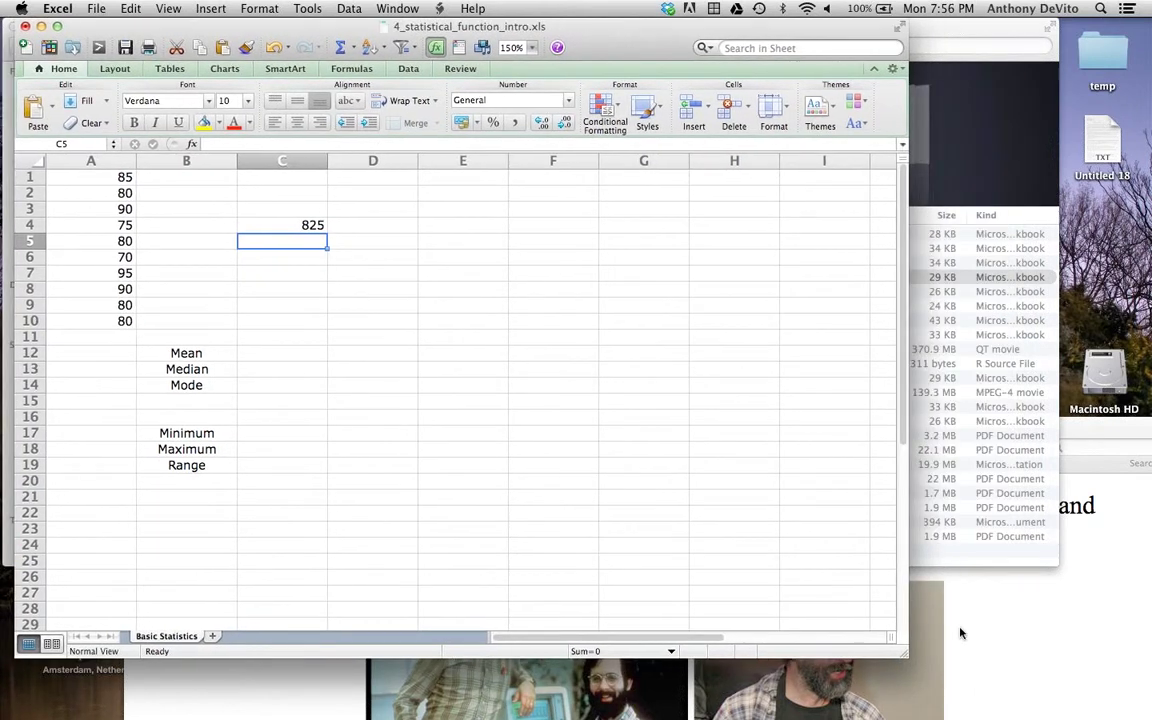
pyautogui.click(532, 47)
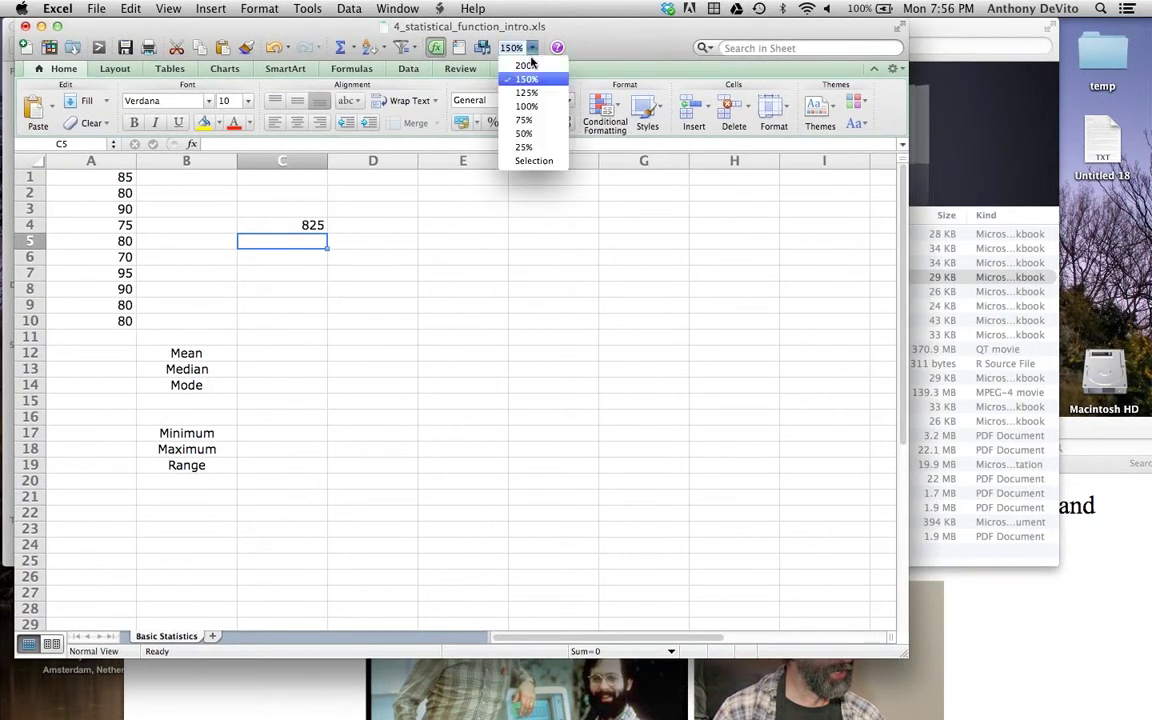
pyautogui.click(527, 65)
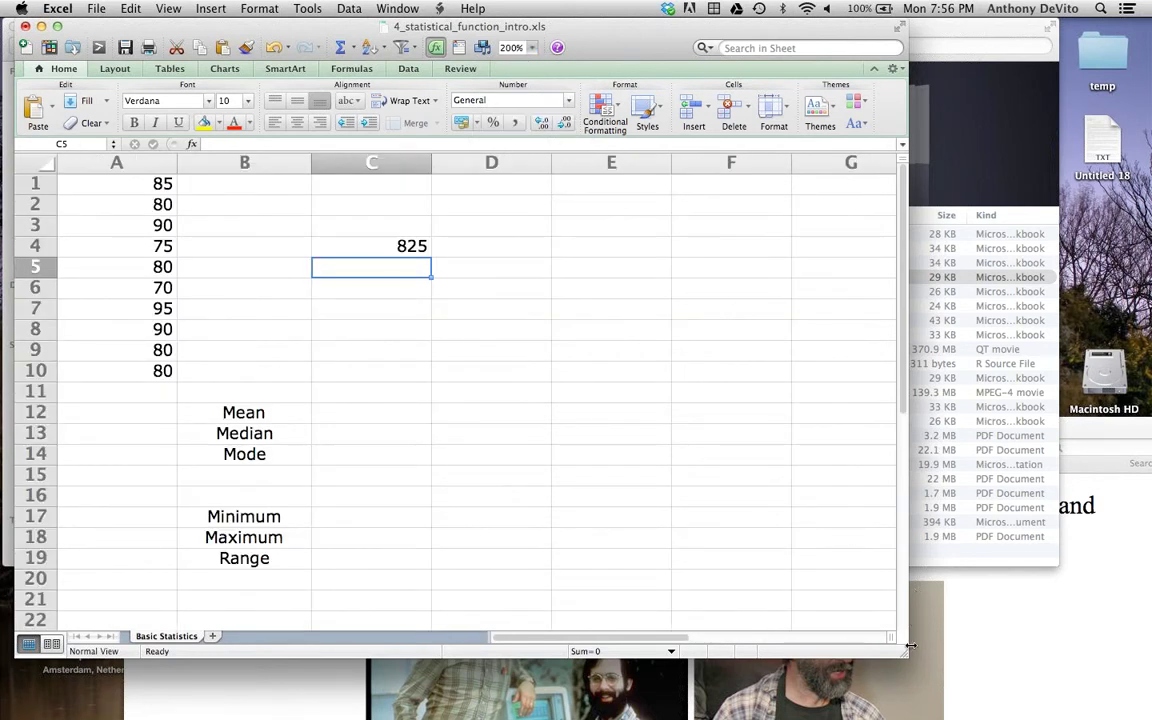
pyautogui.moveTo(910, 646); pyautogui.dragTo(1112, 692)
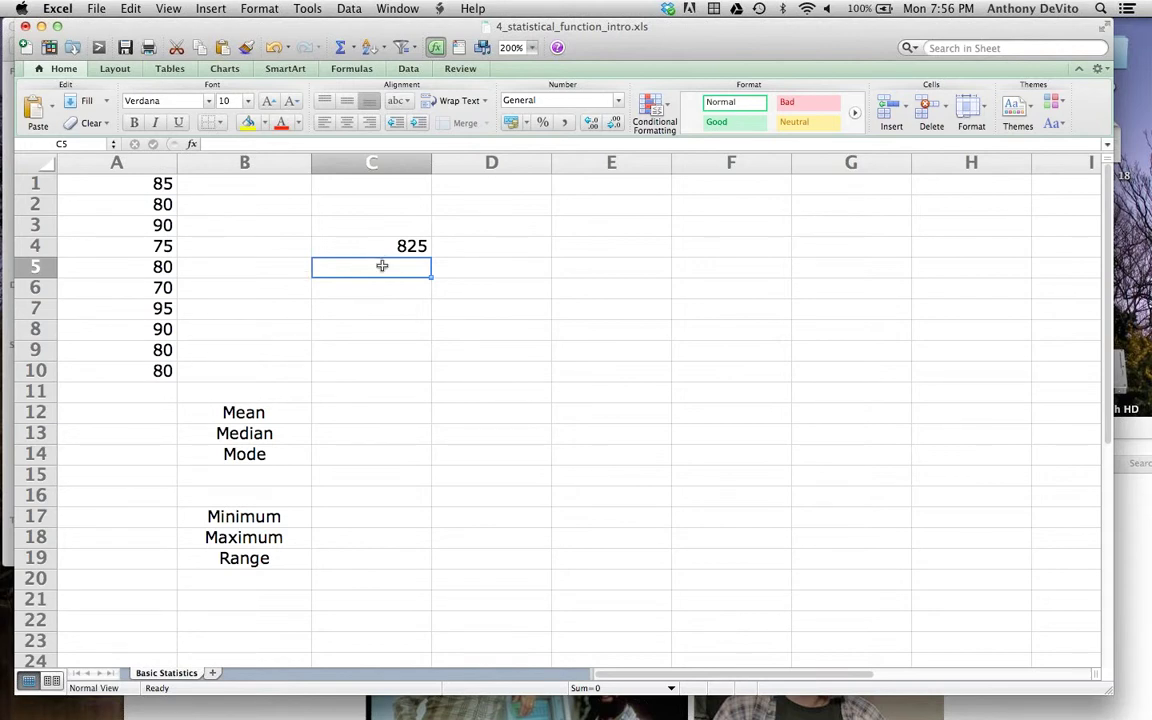
# - Enter the value count 10 in C5 and calculate the mean manually in C6 with the formula =C4/C5
pyautogui.write('10')
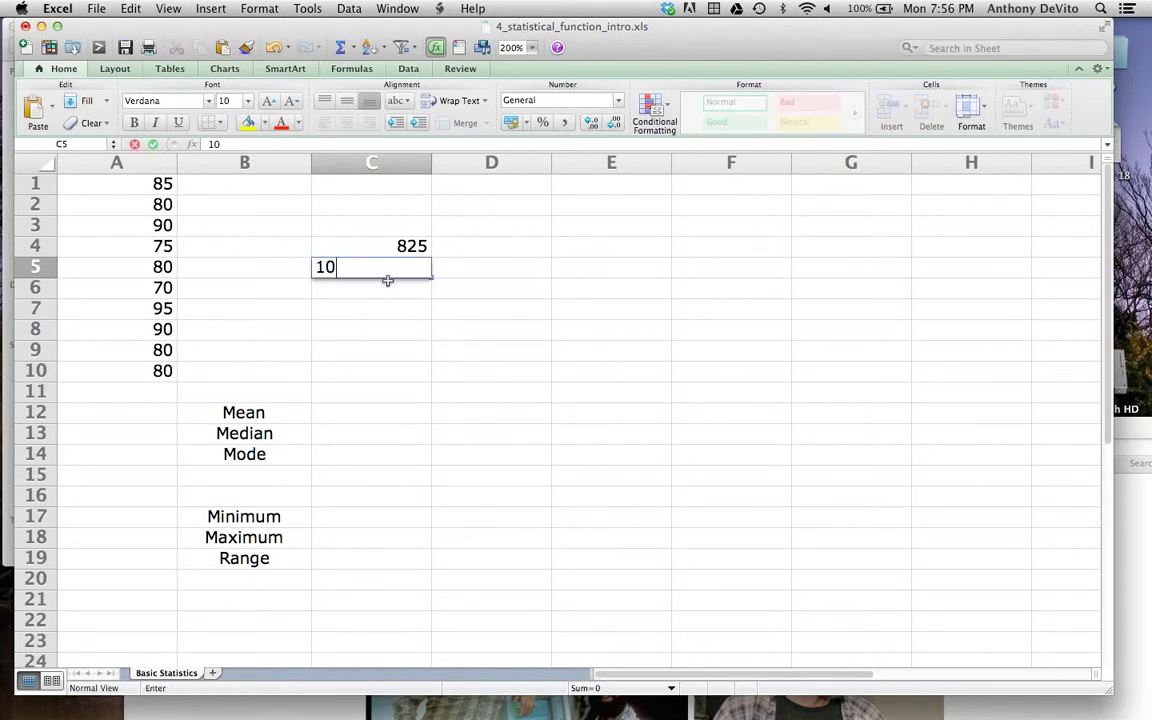
pyautogui.press('Return')
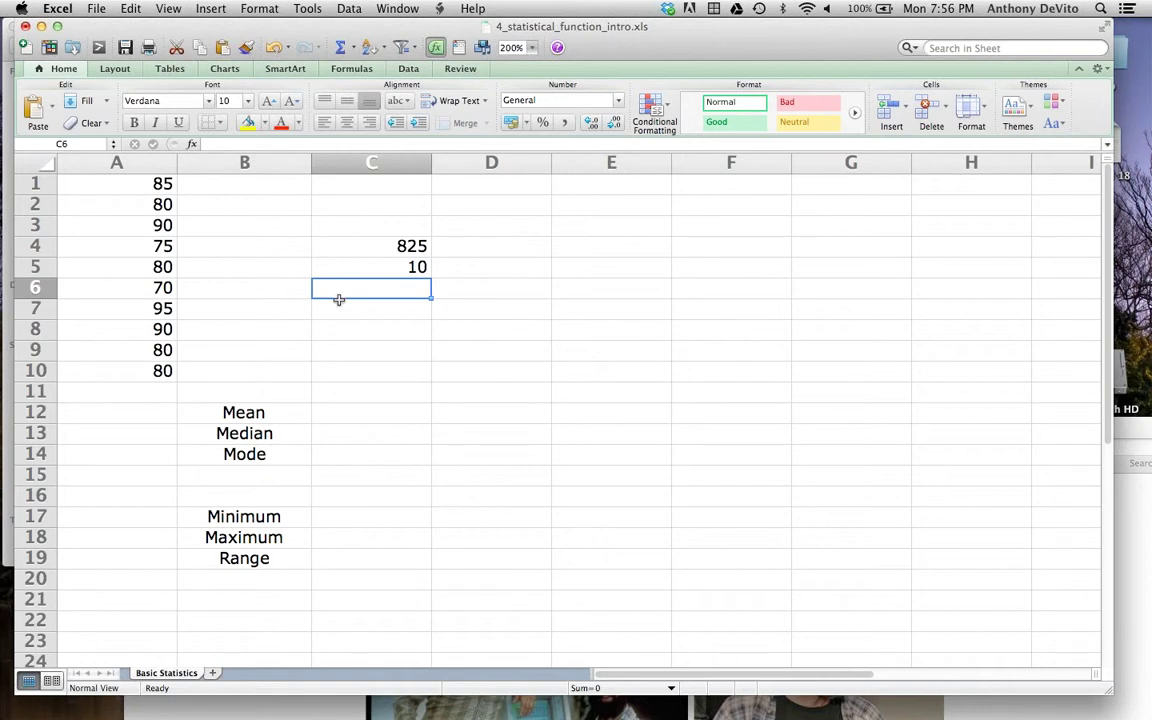
pyautogui.write('=')
pyautogui.click(373, 251)
pyautogui.write('/')
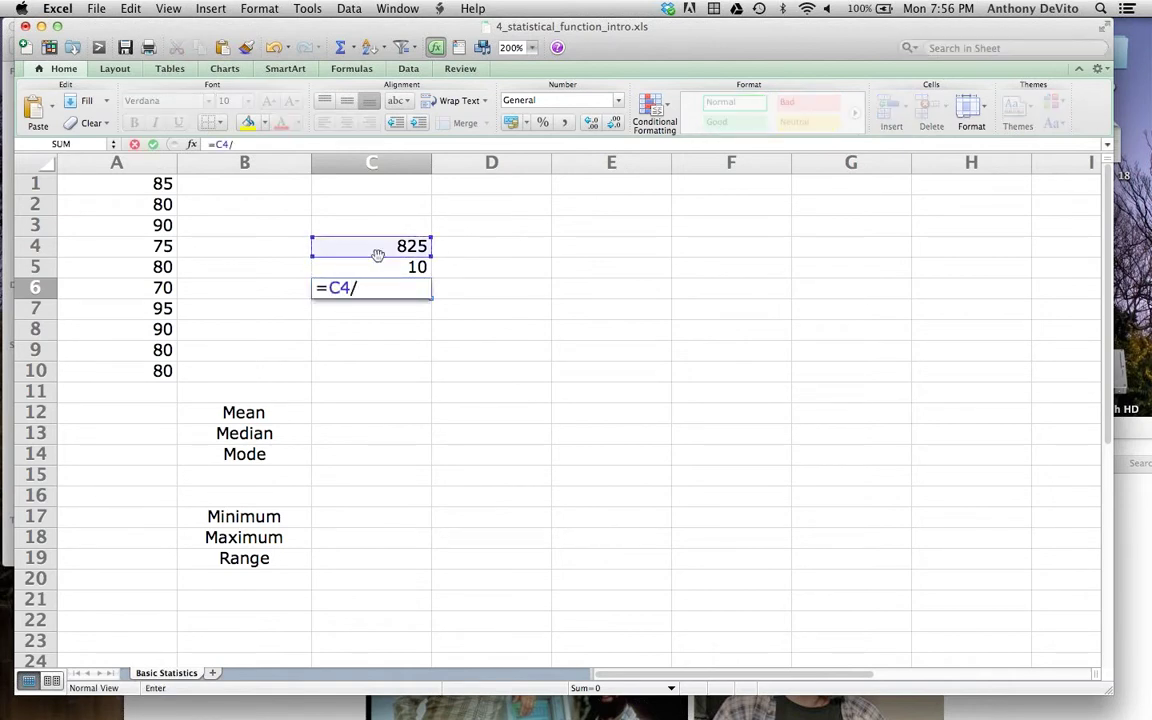
pyautogui.click(388, 267)
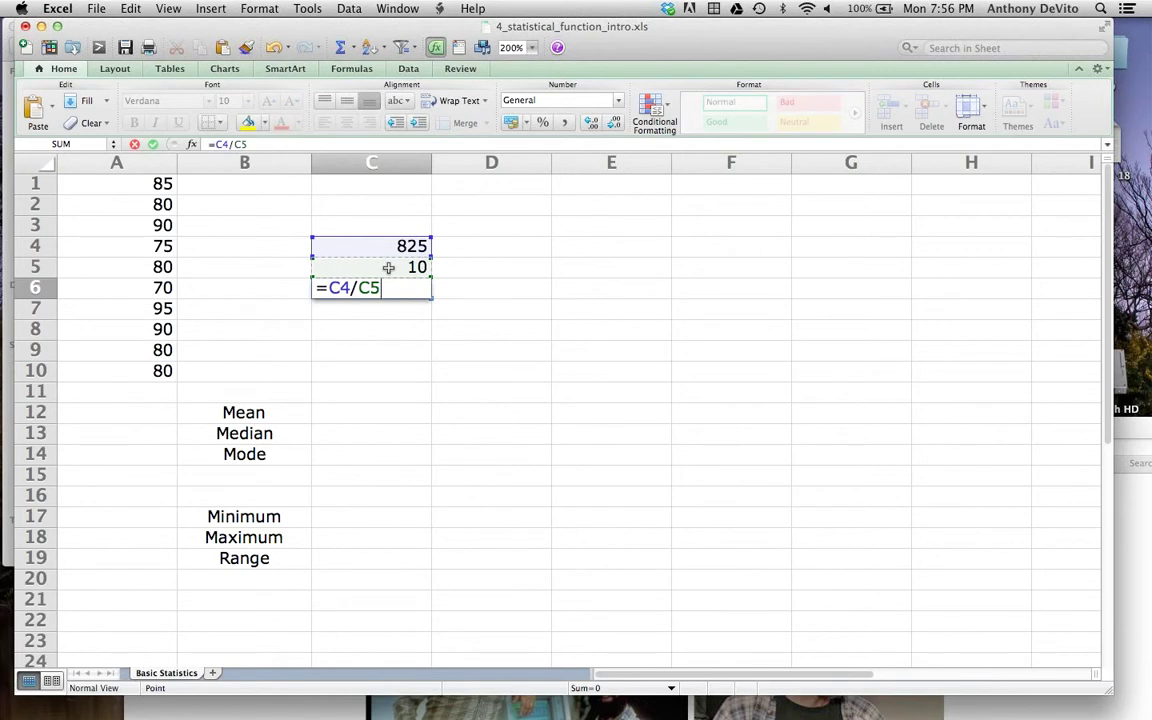
pyautogui.press('Return')
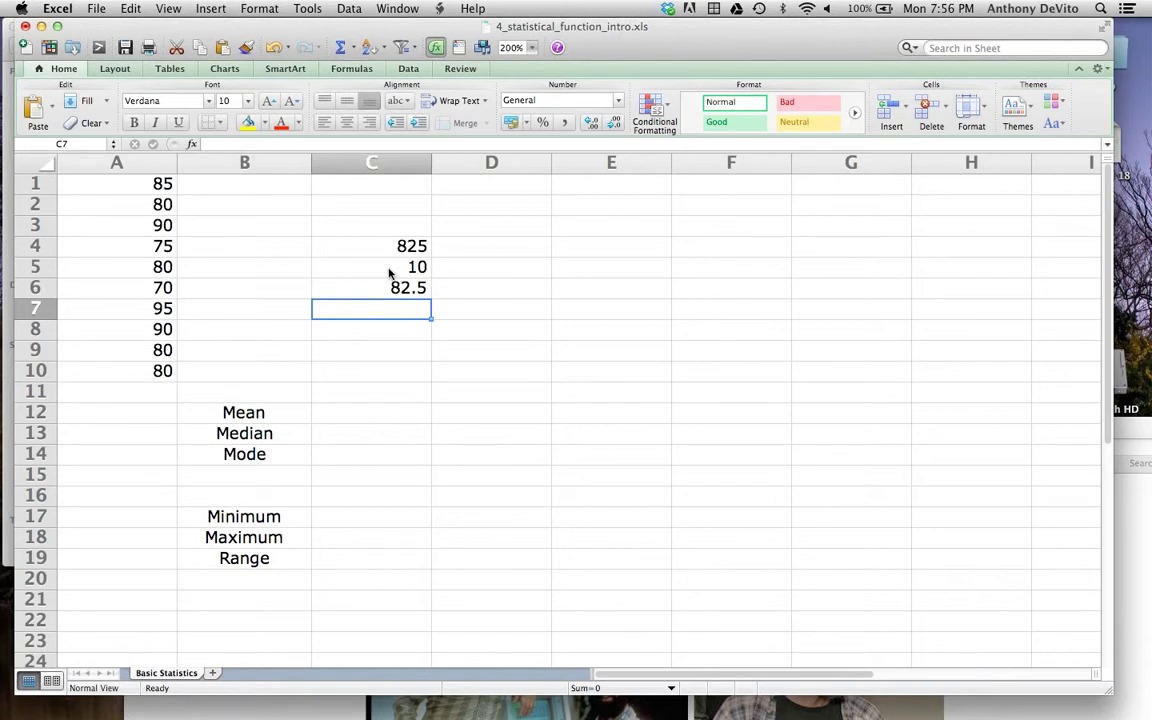
# - Browse the functions offered by the Formula Builder for the mean cell A12, then close it
pyautogui.click(123, 411)
pyautogui.write('=')
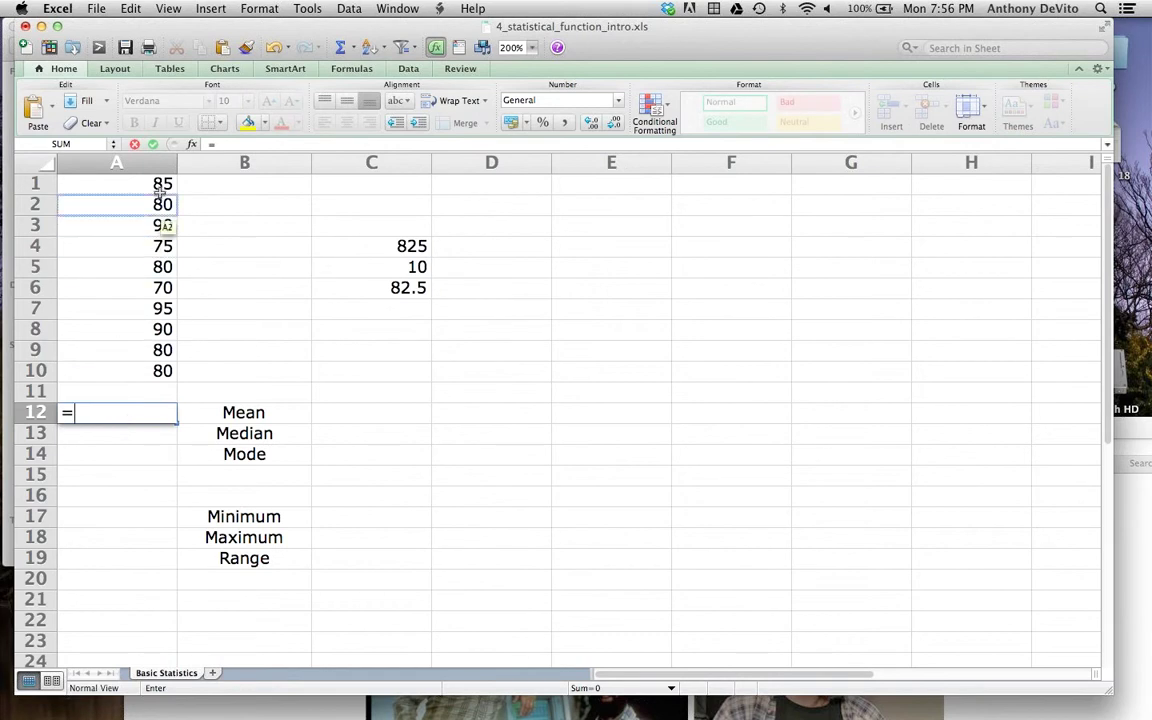
pyautogui.press('BackSpace')
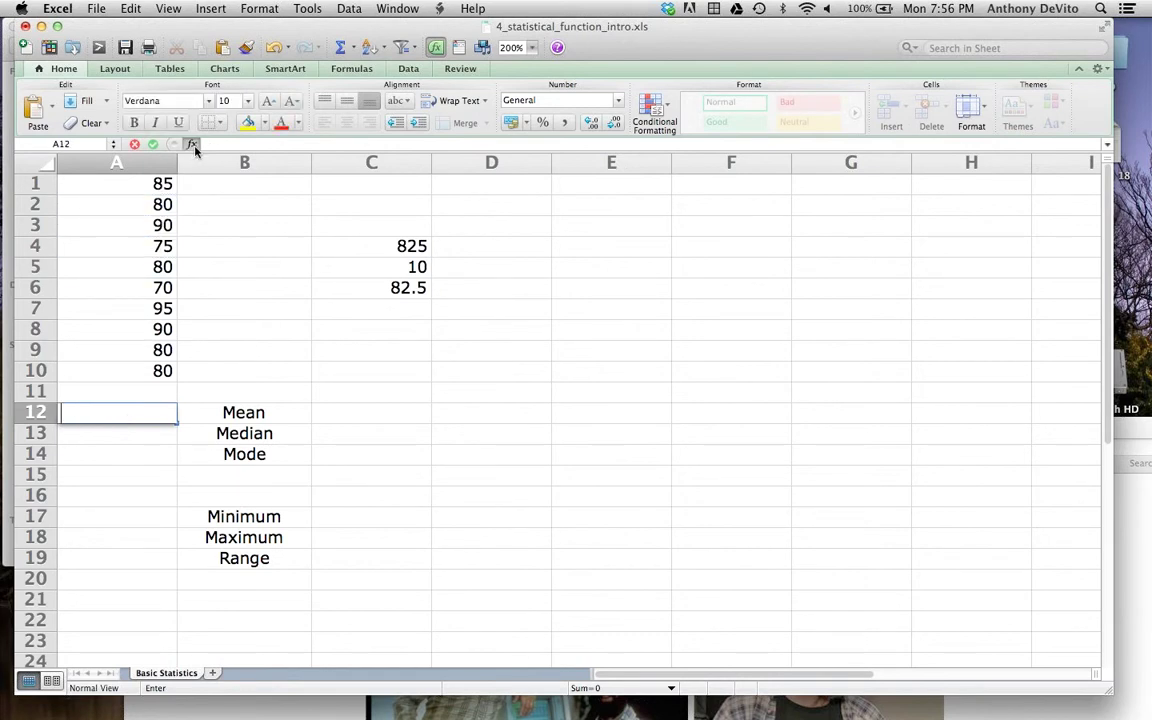
pyautogui.click(191, 144)
pyautogui.scroll(-3, 448, 272)
pyautogui.scroll(3, 448, 272)
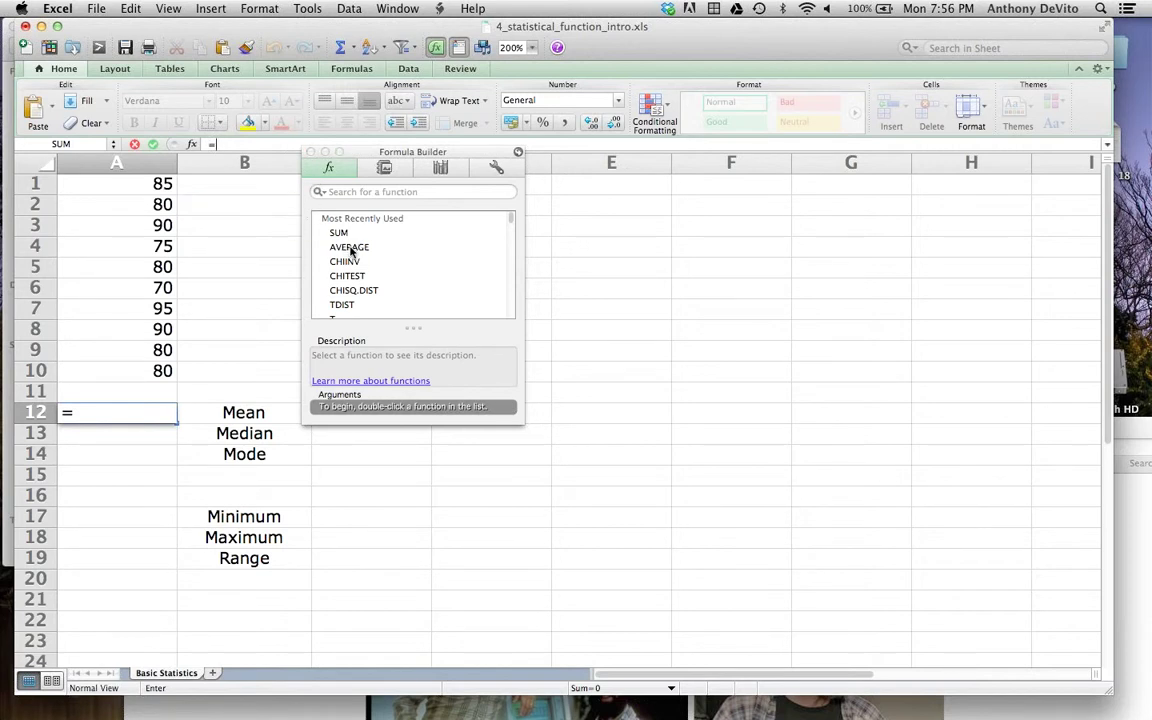
pyautogui.click(310, 152)
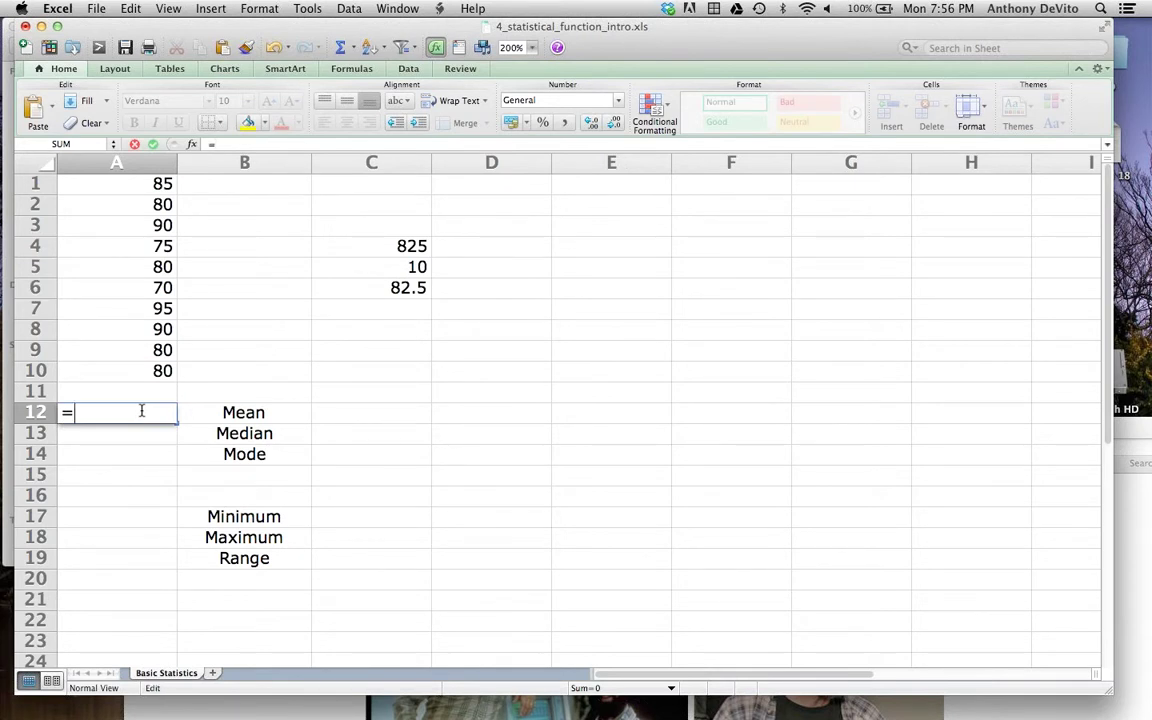
# - Calculate the mean in A12 with an AVERAGE formula over A1:A10
pyautogui.write('average')
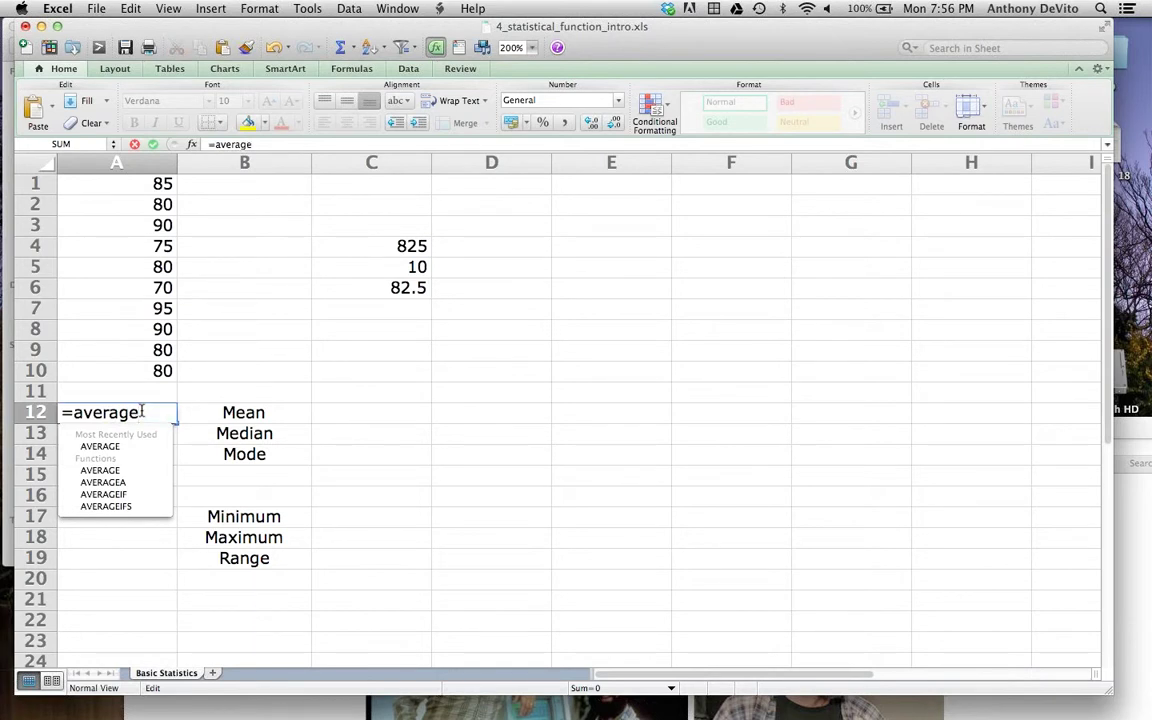
pyautogui.write('(')
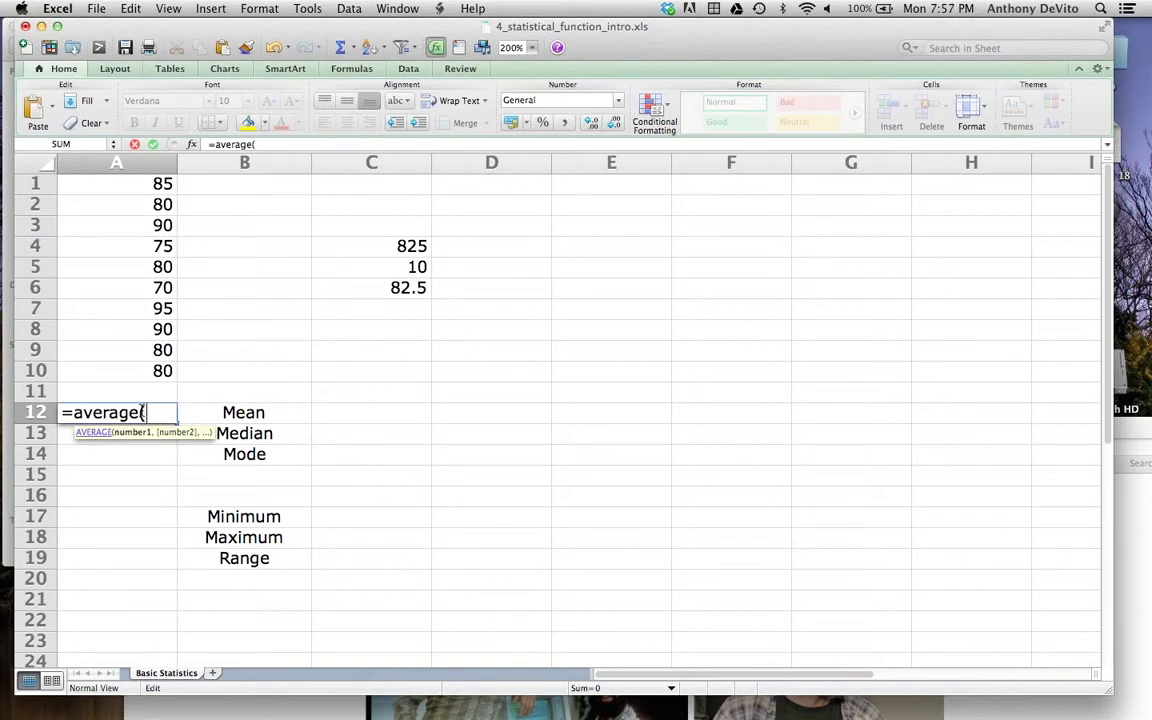
pyautogui.moveTo(115, 188); pyautogui.dragTo(155, 372)
pyautogui.press('Return')
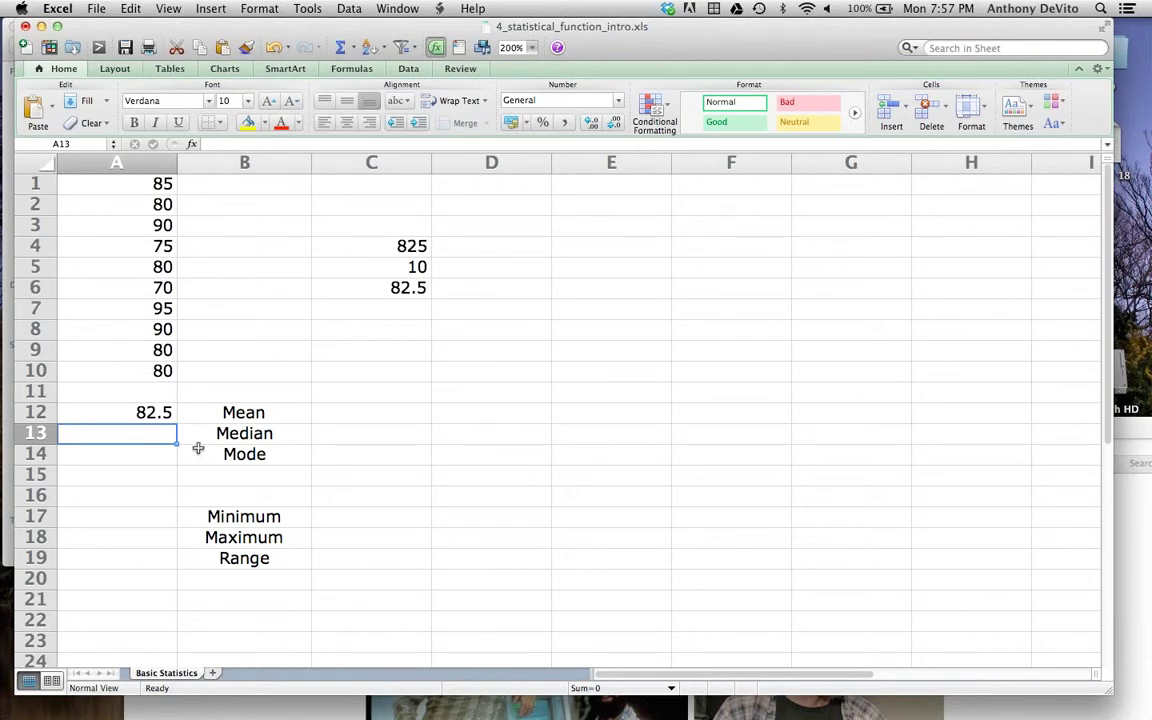
# - Calculate the median in A13 with a MEDIAN formula over A1:A10
pyautogui.write('=me')
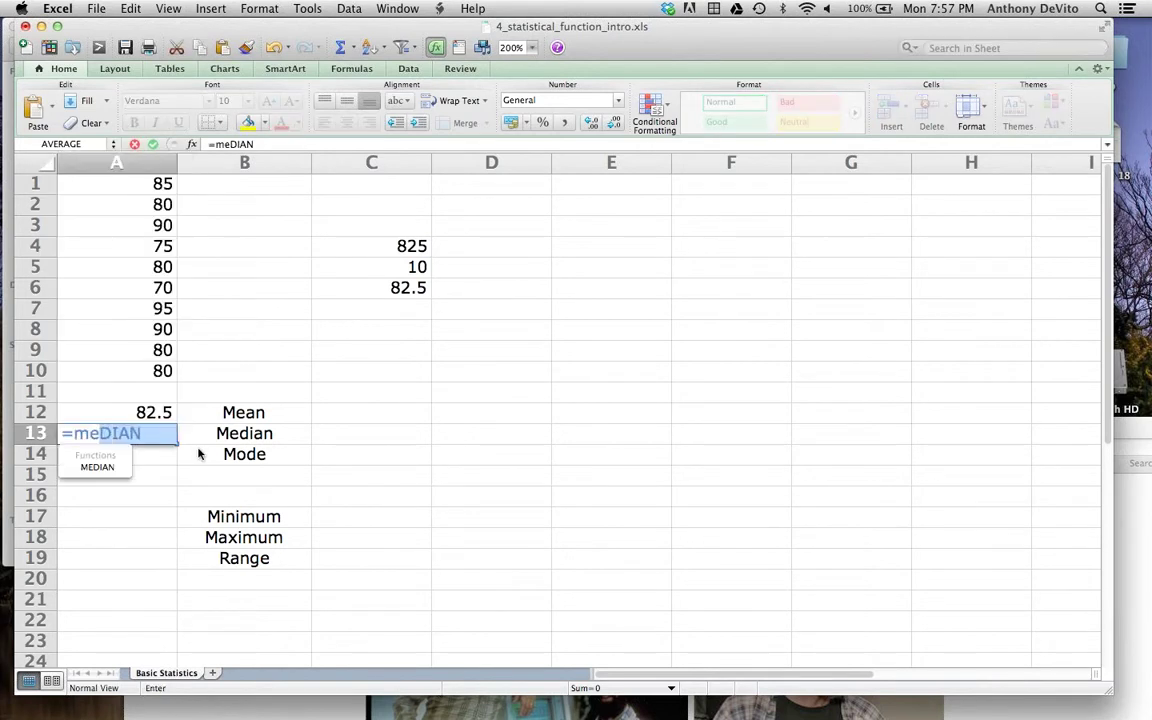
pyautogui.write('dian(')
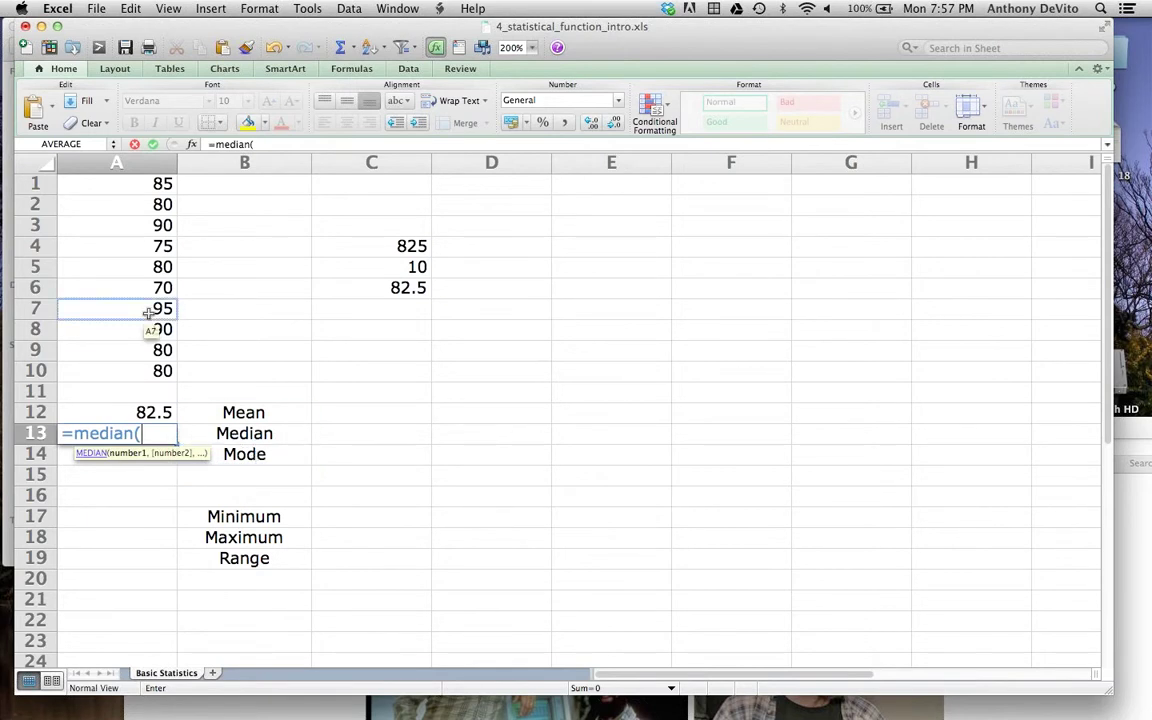
pyautogui.moveTo(95, 184); pyautogui.dragTo(145, 377)
pyautogui.press('Return')
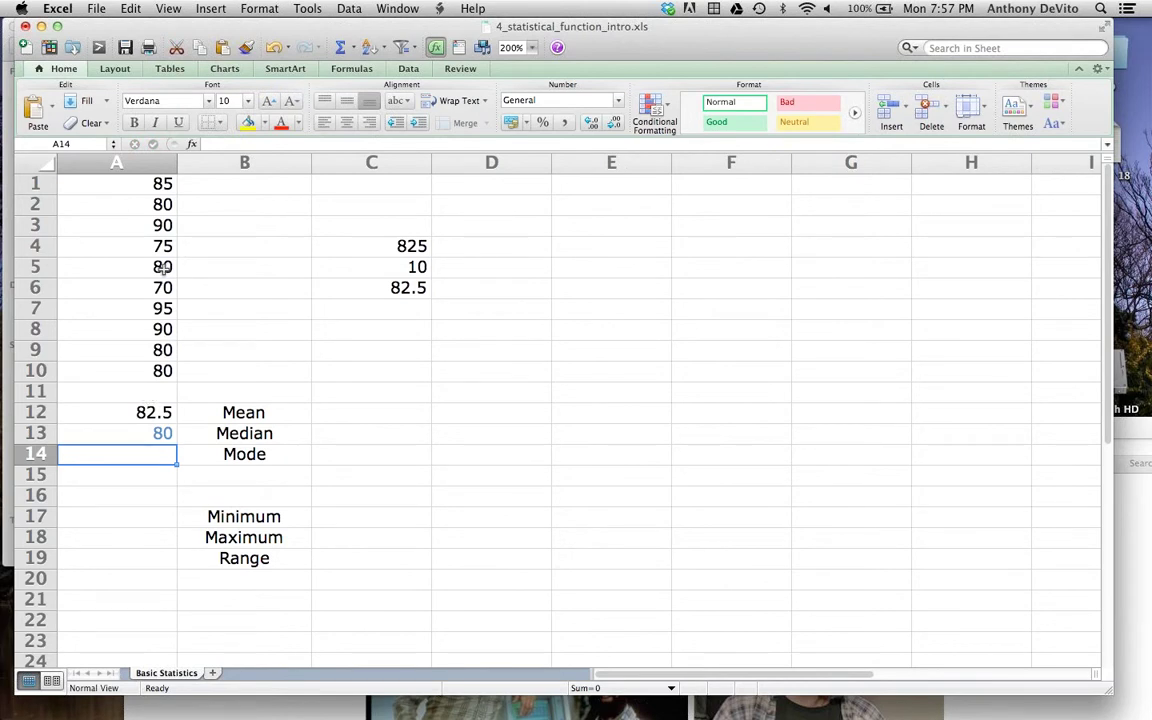
# - Copy the data values from A1:A10 to E1:E10 and sort the copy by column E from smallest to largest
pyautogui.moveTo(145, 180); pyautogui.dragTo(158, 374)
pyautogui.press('super+c')
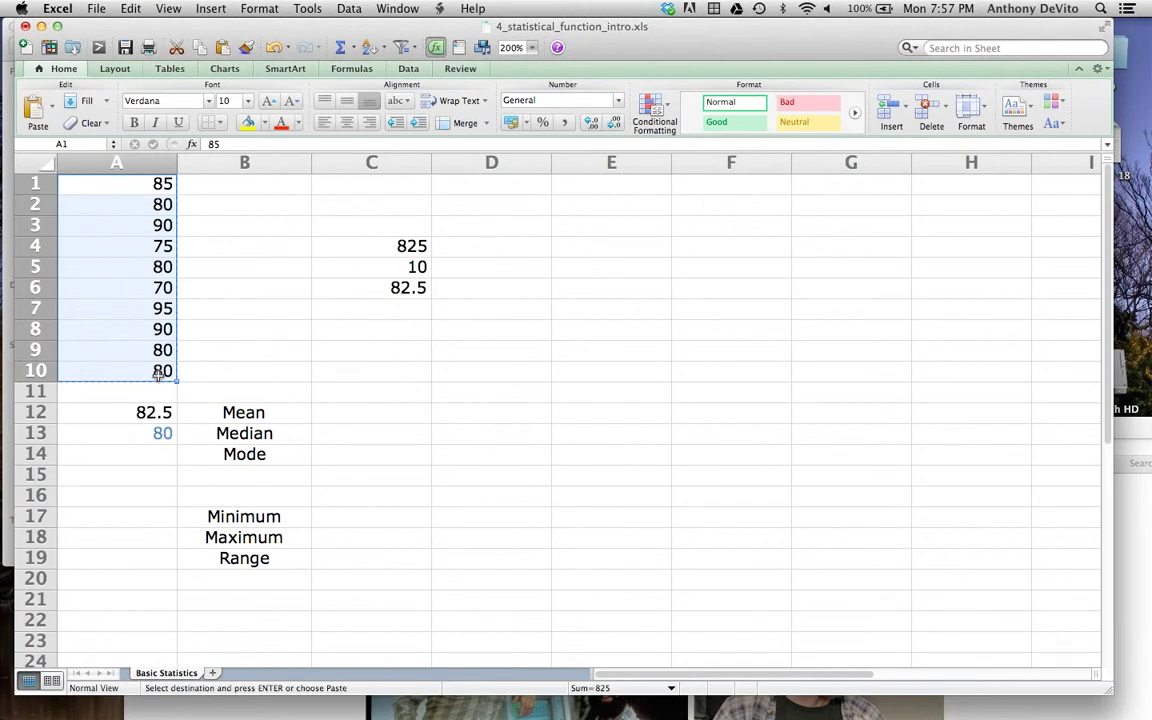
pyautogui.click(585, 191)
pyautogui.press('super+v')
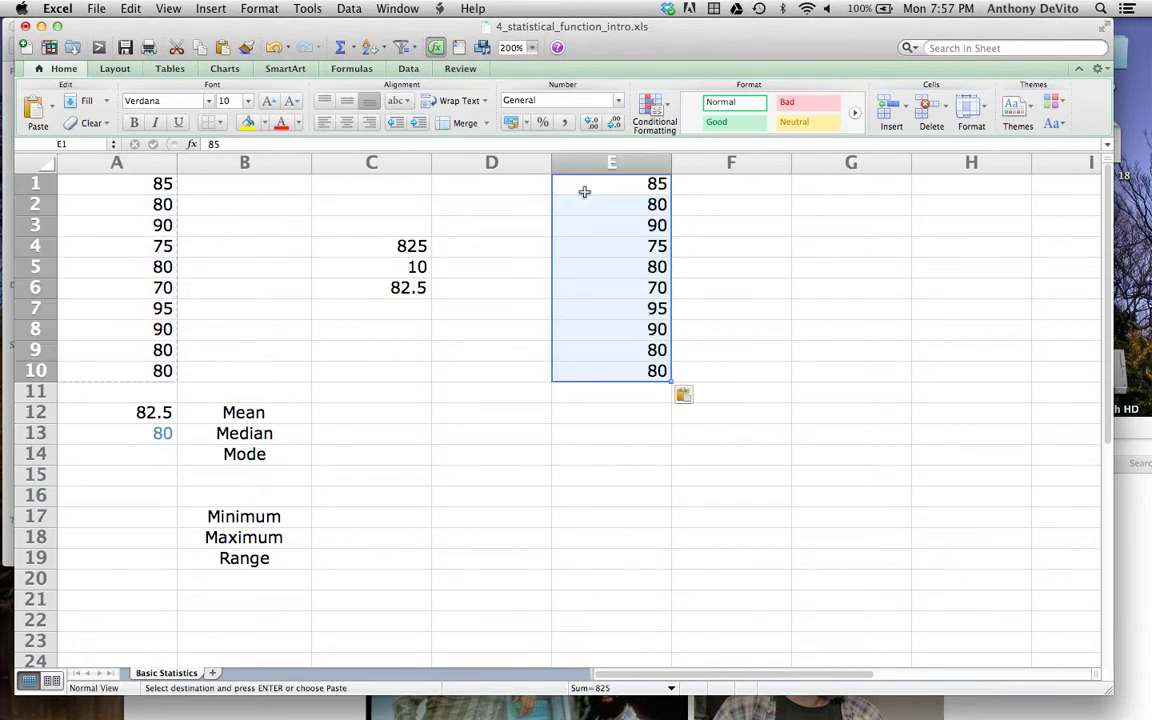
pyautogui.click(349, 8)
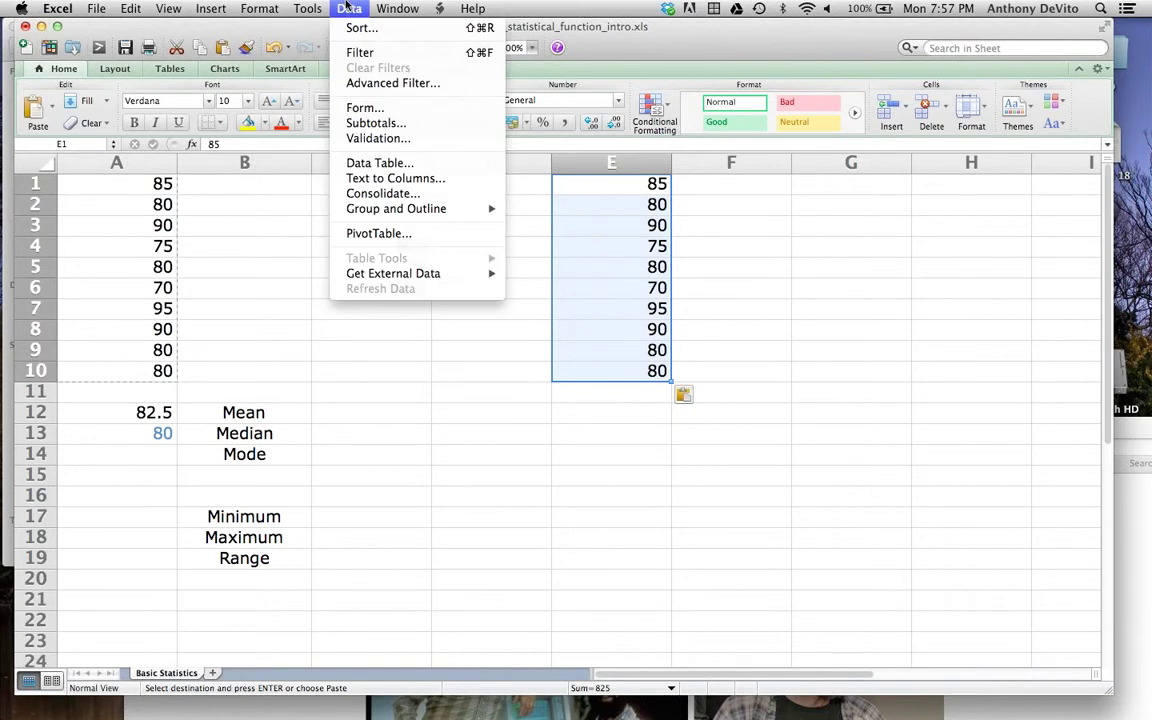
pyautogui.click(356, 28)
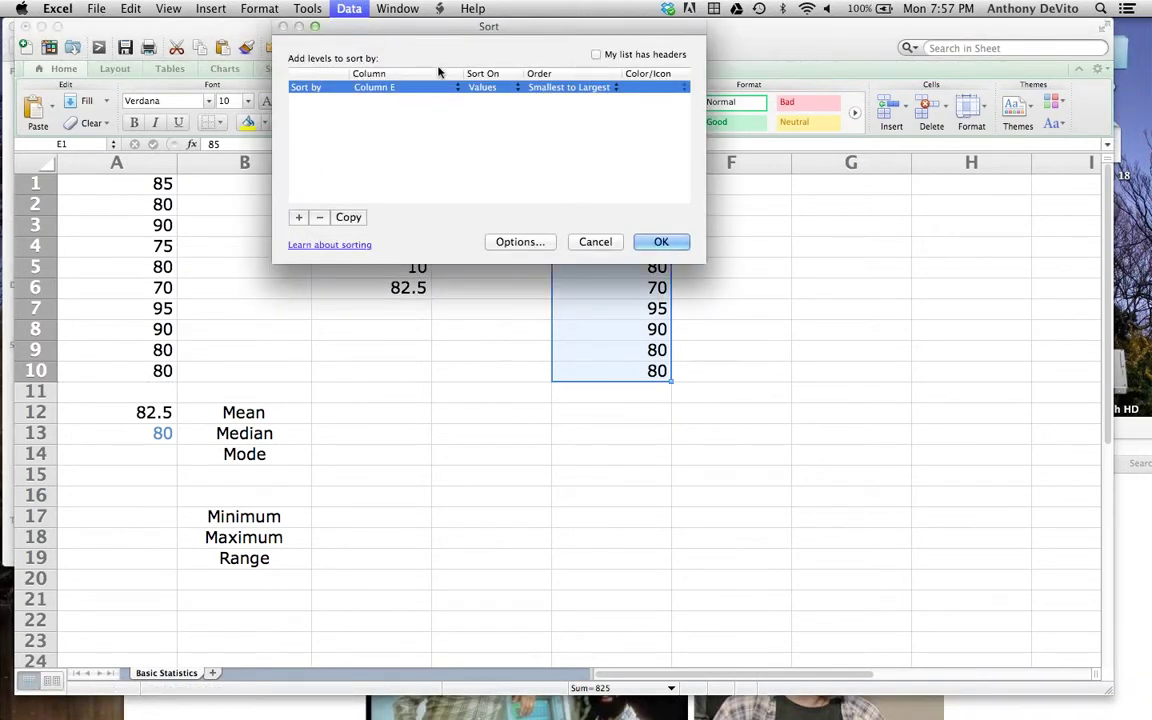
pyautogui.click(660, 242)
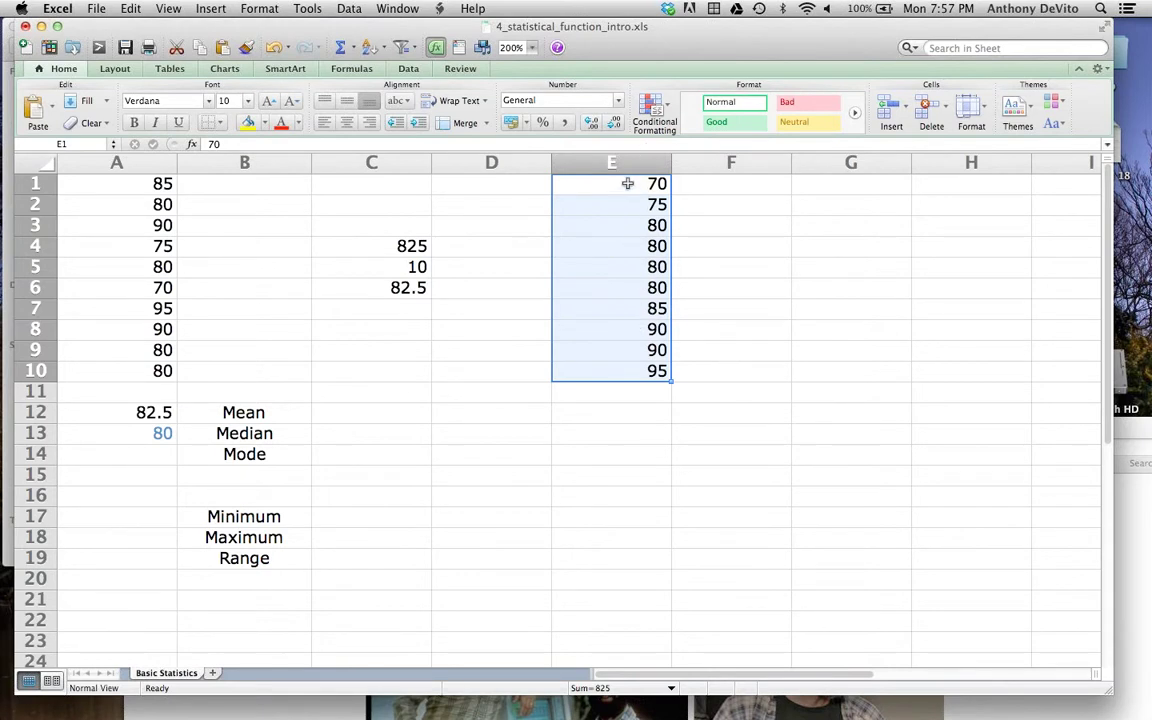
# - Step through the sorted values in column E and examine the two middle values in E5:E6 that determine the median
pyautogui.click(591, 181)
pyautogui.click(627, 213)
pyautogui.click(625, 244)
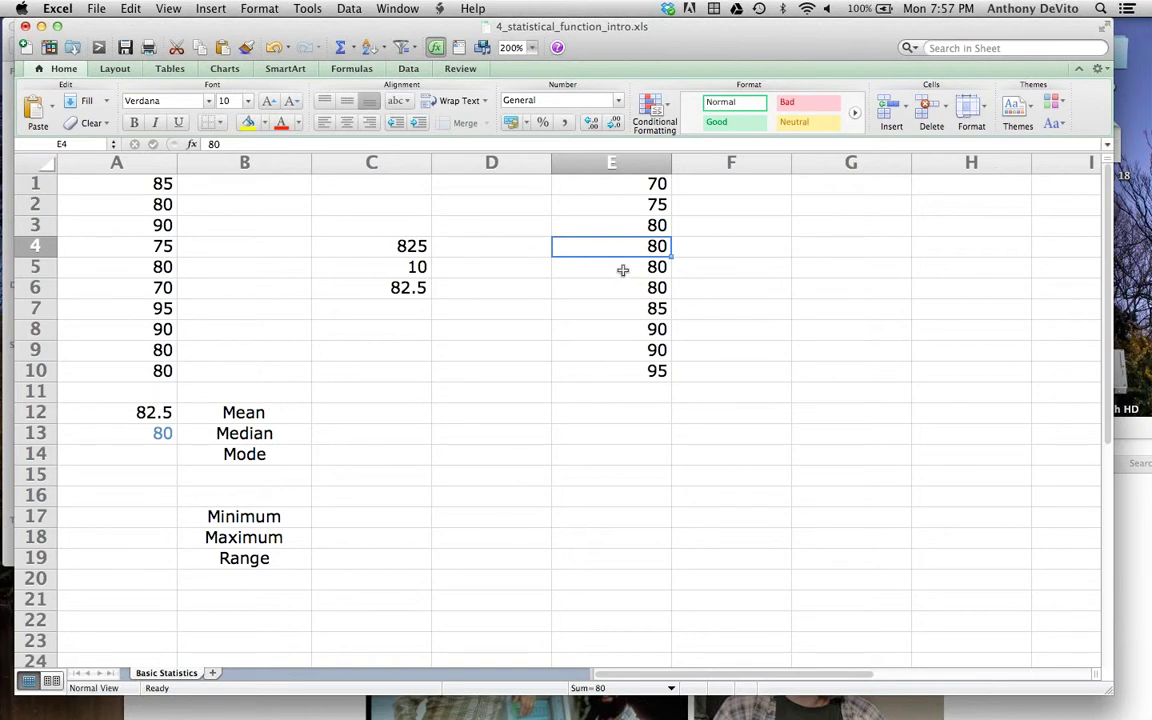
pyautogui.click(620, 269)
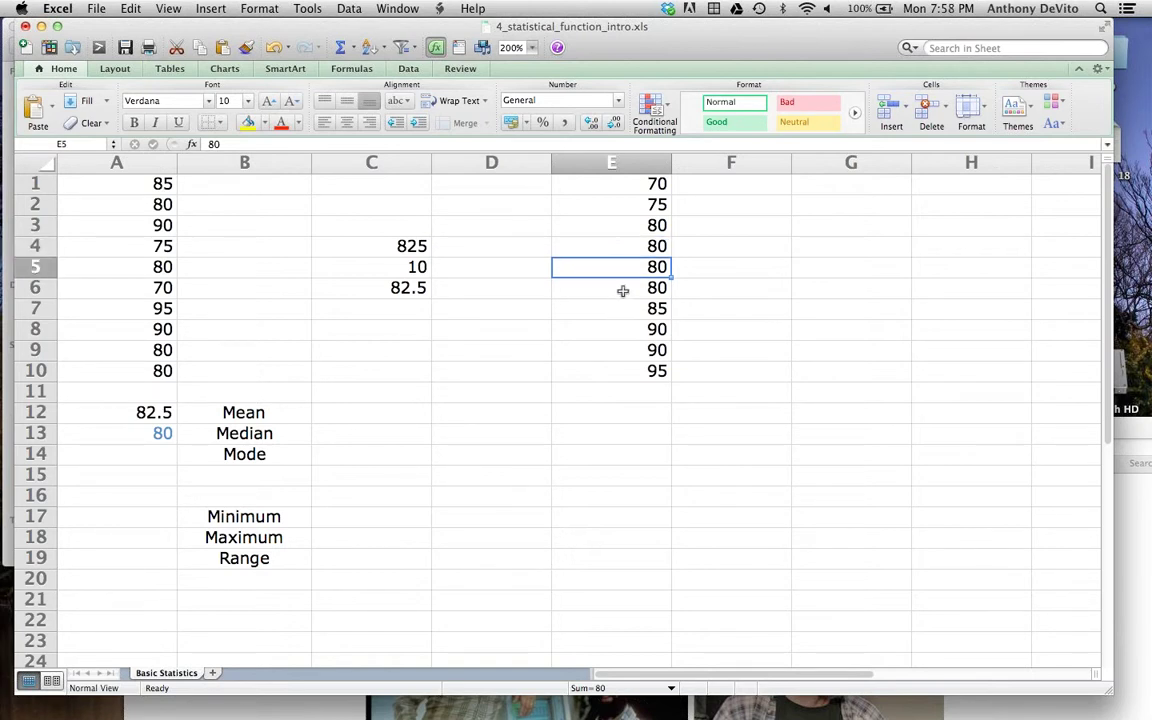
pyautogui.click(623, 289)
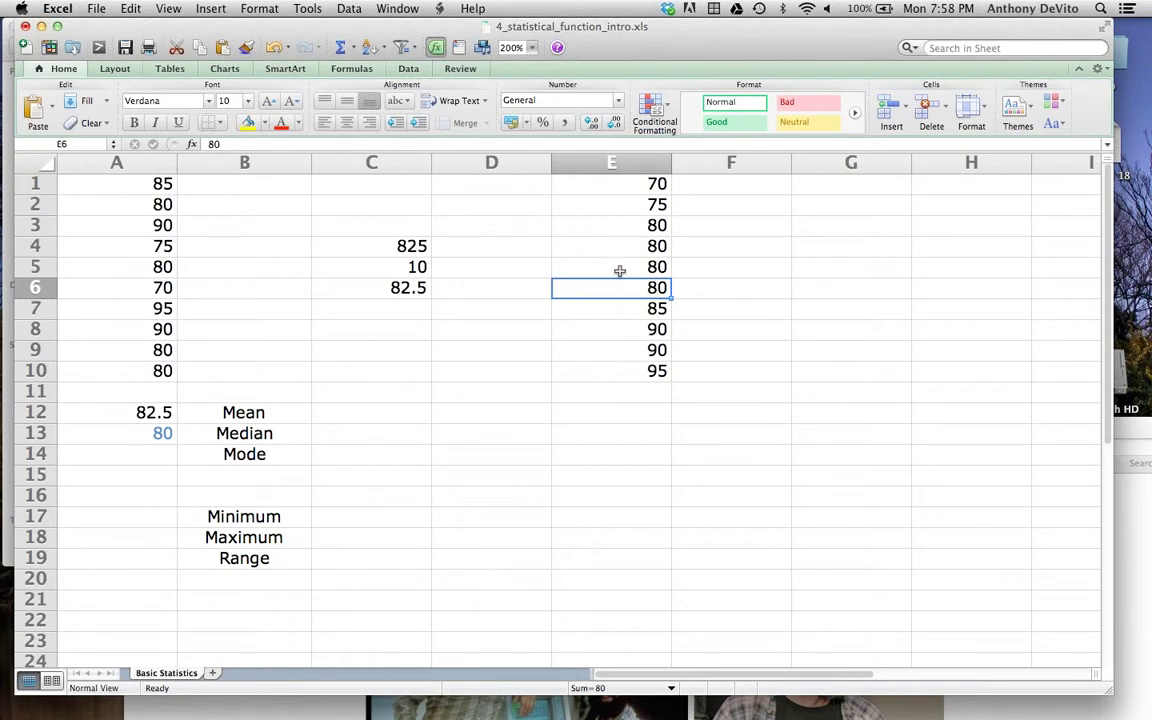
pyautogui.click(620, 271)
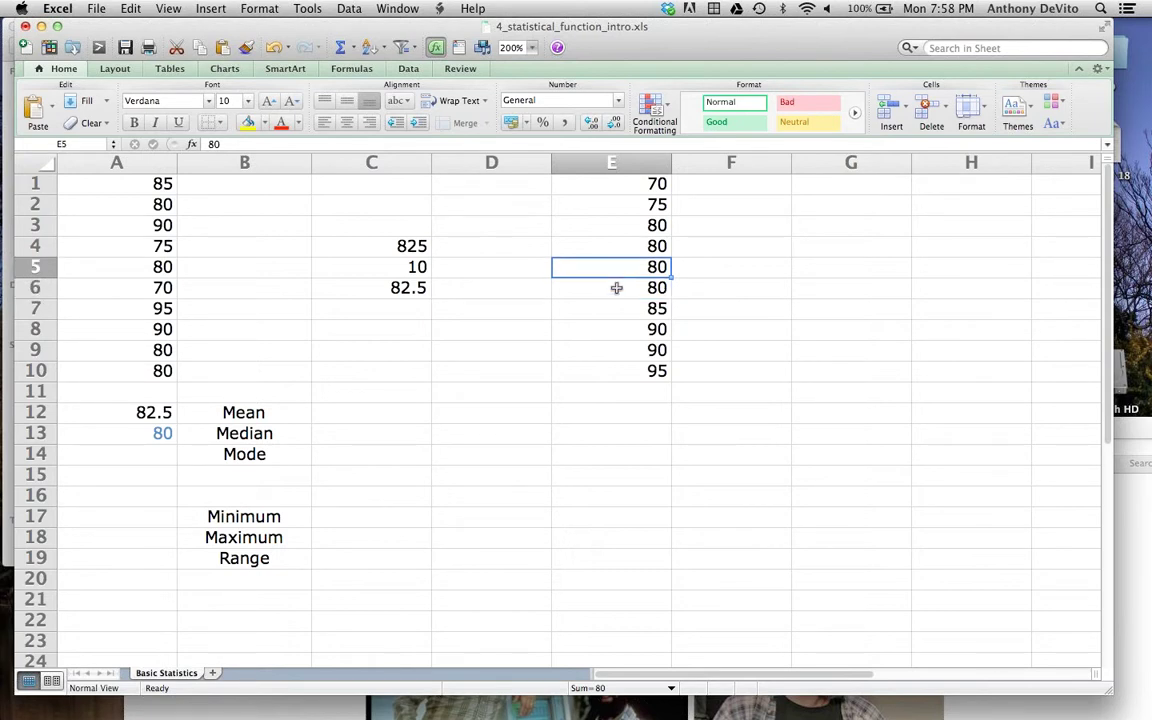
pyautogui.click(616, 288)
pyautogui.moveTo(616, 288); pyautogui.dragTo(612, 267)
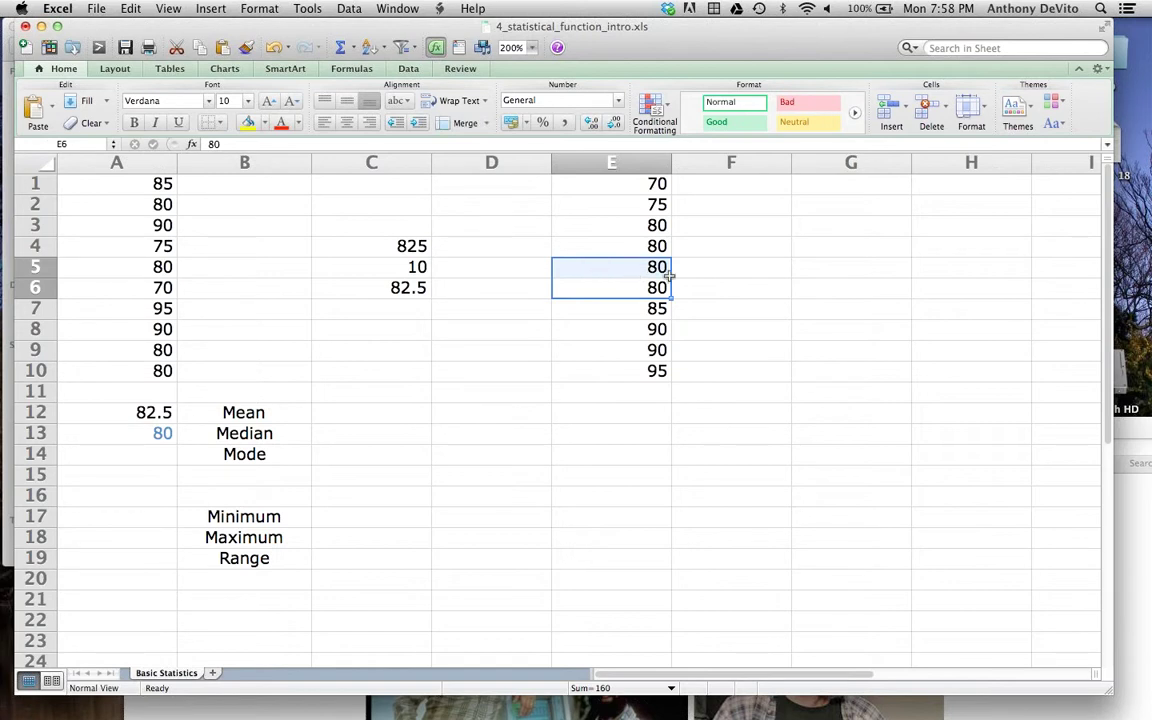
# - Review the repeated values in E3:E6, then calculate the mode in A14 with a MODE formula over A1:A10
pyautogui.click(160, 446)
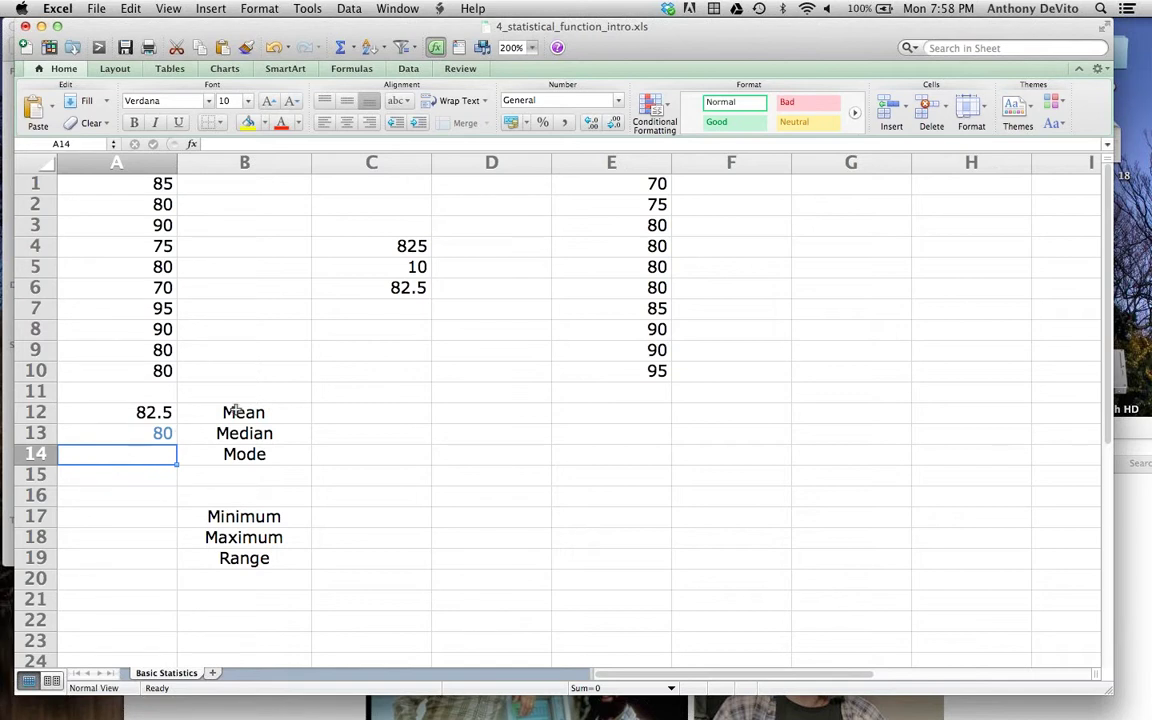
pyautogui.click(637, 227)
pyautogui.moveTo(637, 227); pyautogui.dragTo(635, 290)
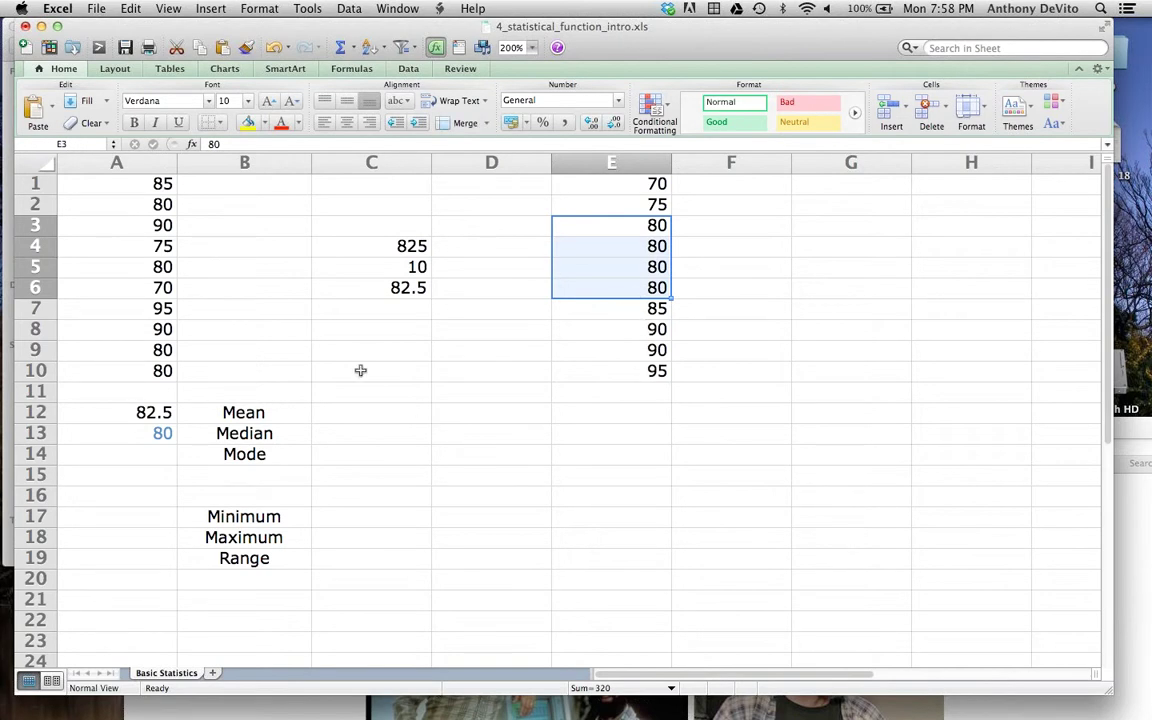
pyautogui.click(144, 457)
pyautogui.write('=mode(')
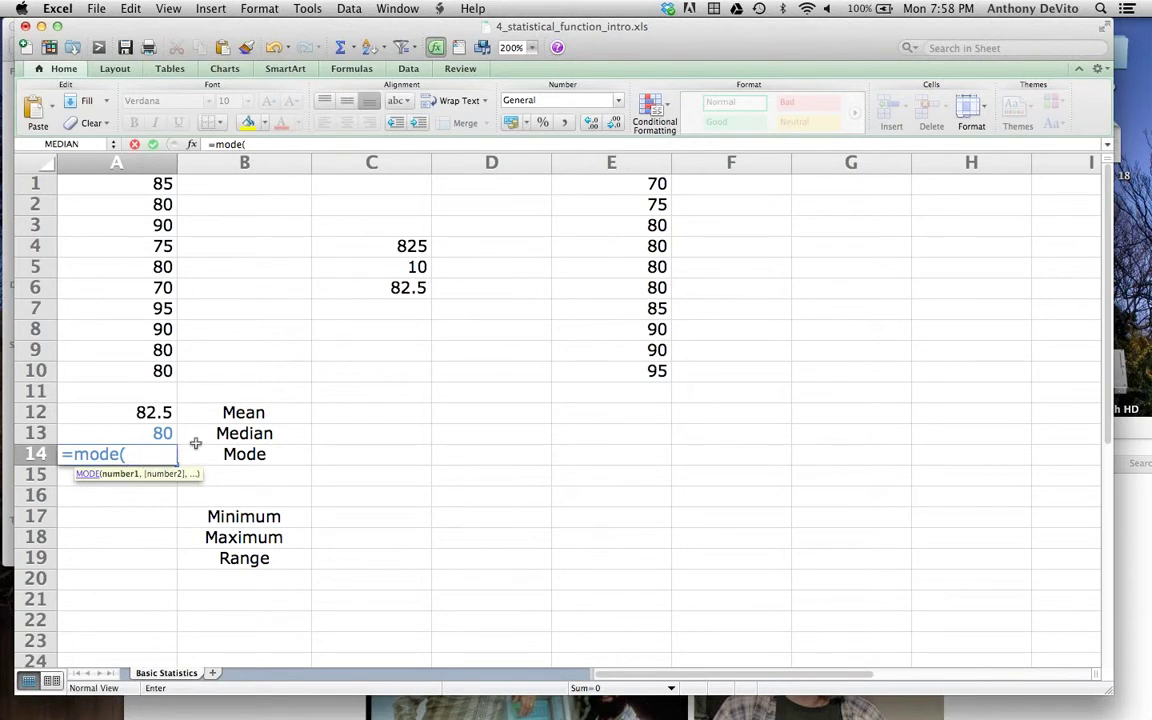
pyautogui.moveTo(134, 190); pyautogui.dragTo(157, 371)
pyautogui.press('Return')
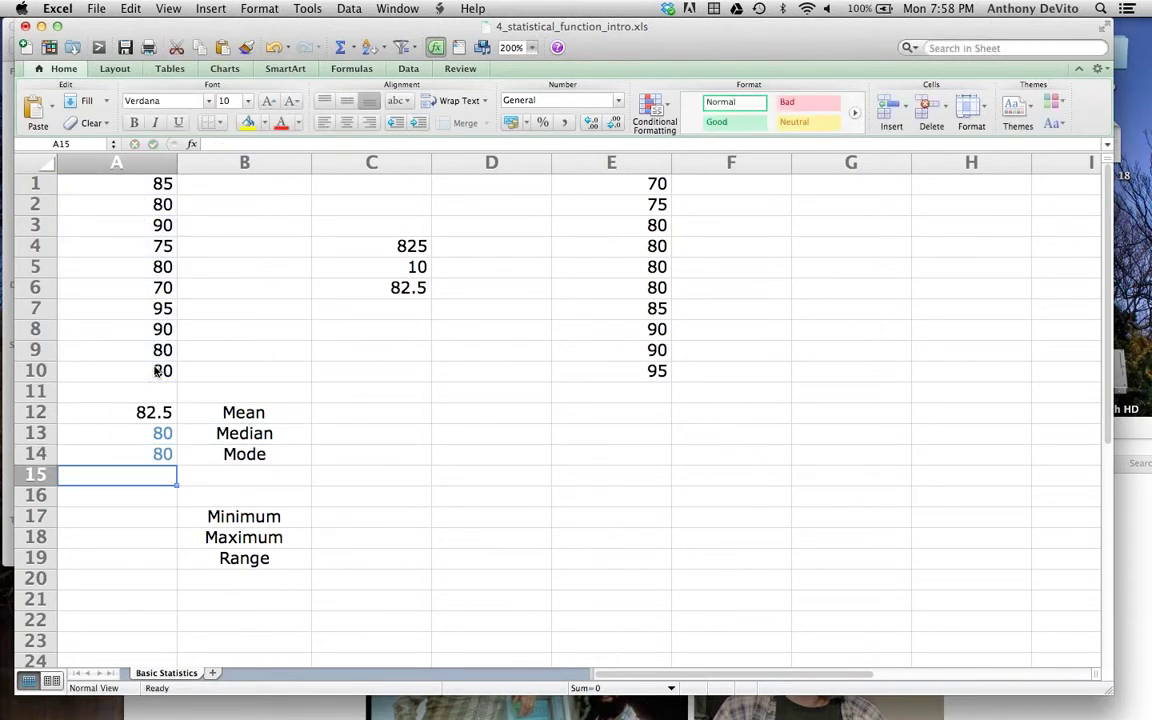
# - Calculate the minimum in A17 with a MIN formula over A1:A10
pyautogui.click(123, 516)
pyautogui.write('=')
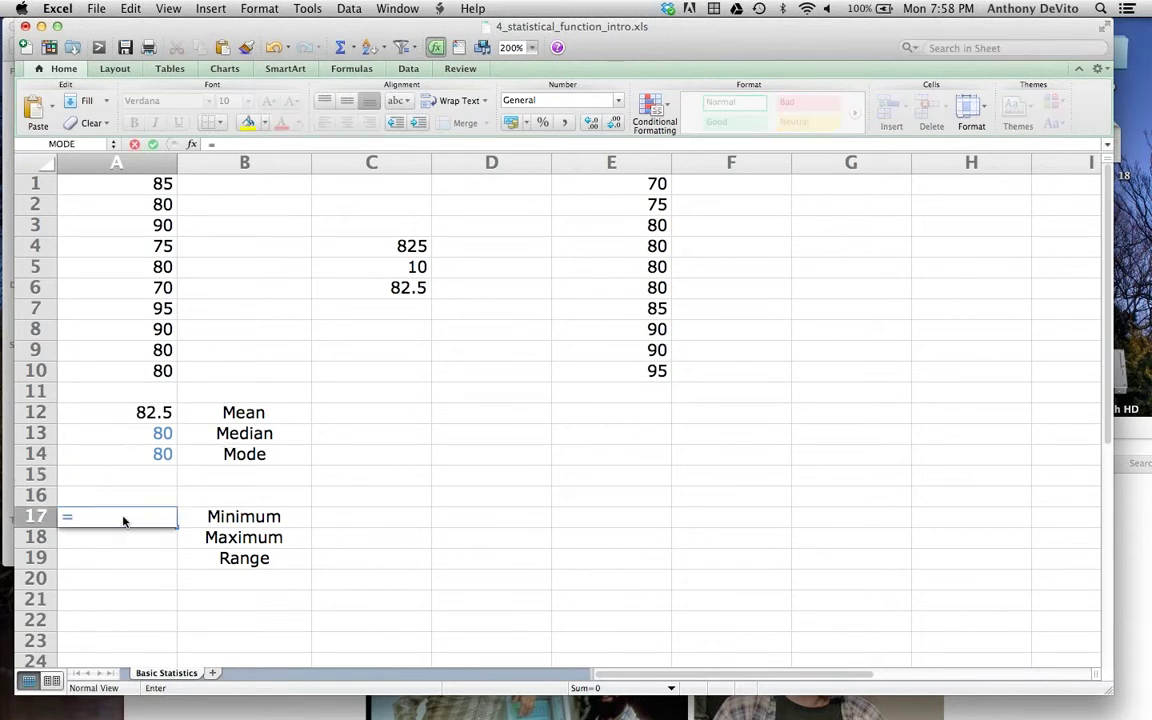
pyautogui.write('min(')
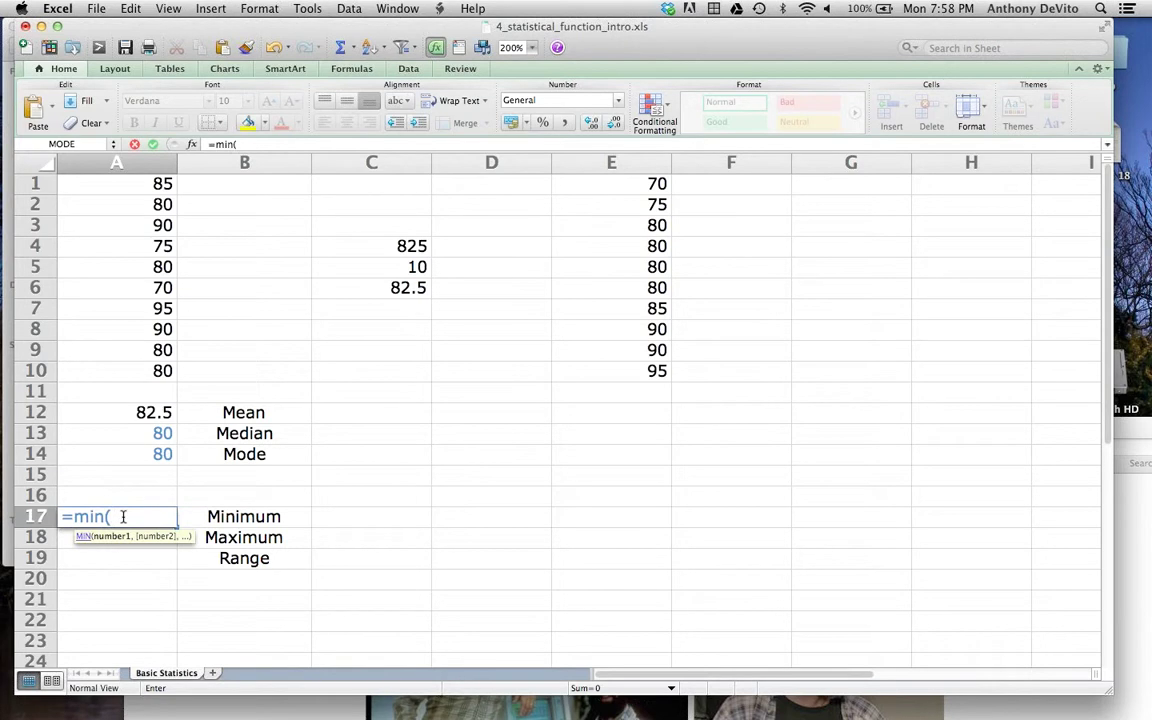
pyautogui.moveTo(143, 191); pyautogui.dragTo(158, 372)
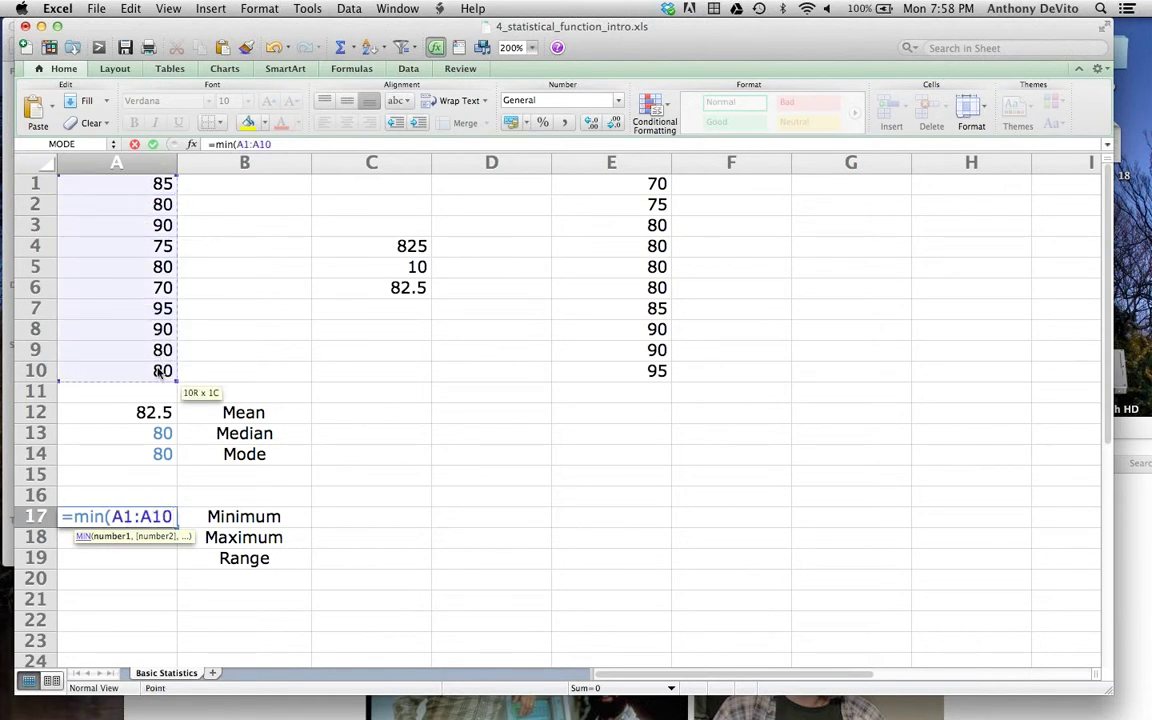
pyautogui.press('Return')
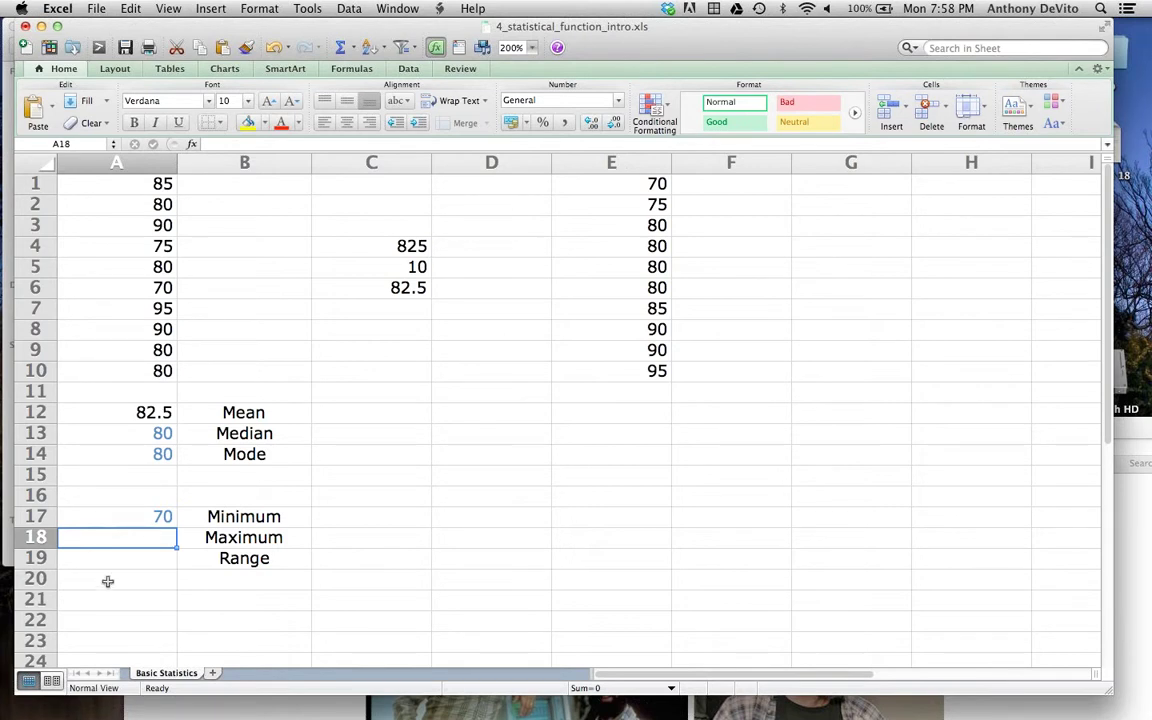
# - Calculate the maximum in A18 with a MAX formula over A1:A10
pyautogui.write('=')
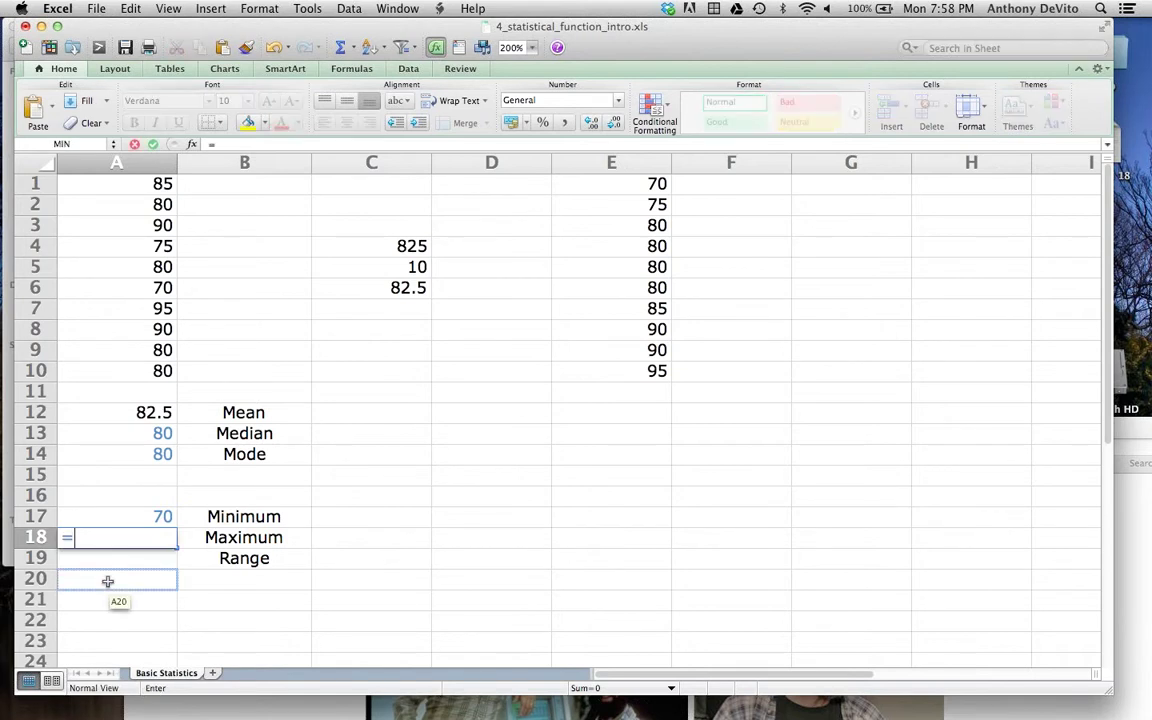
pyautogui.write('Max(')
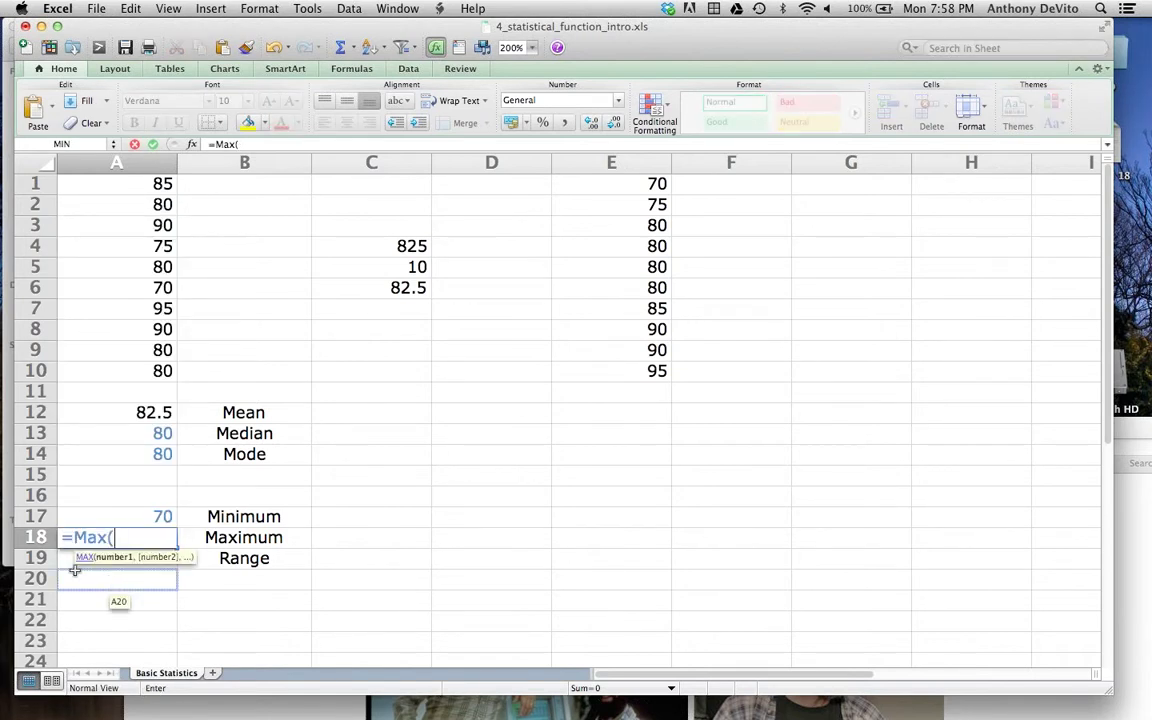
pyautogui.moveTo(113, 181); pyautogui.dragTo(127, 384)
pyautogui.press('Return')
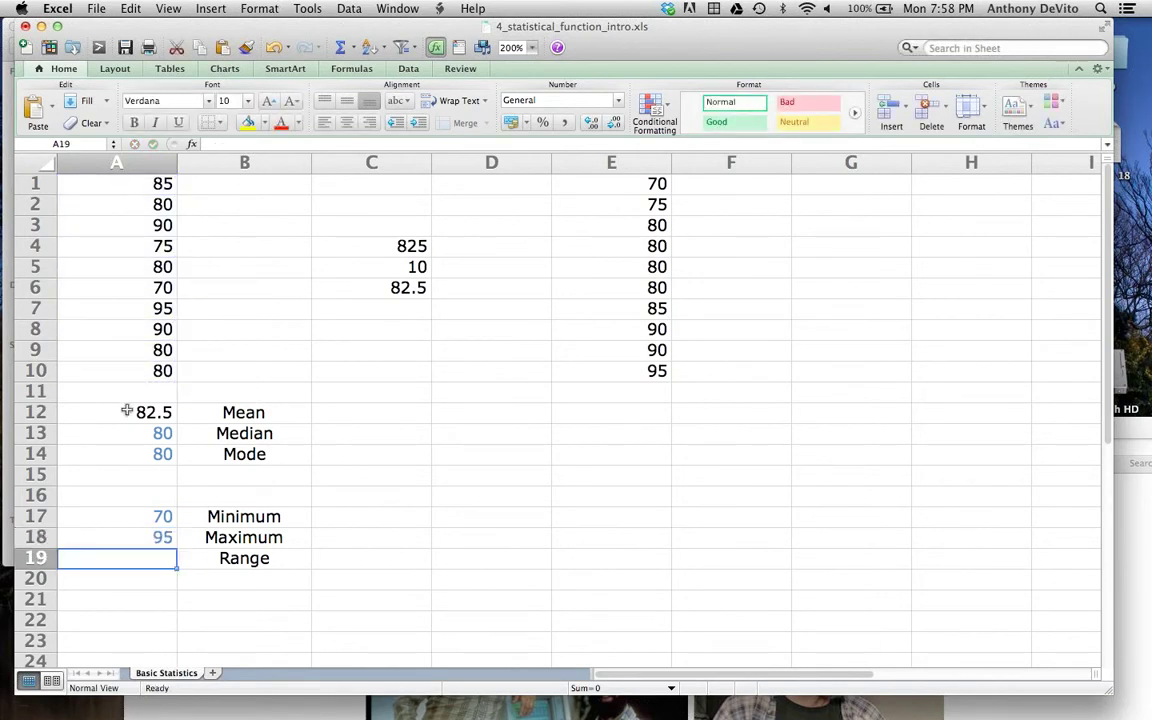
# - Calculate the range in A19 by subtracting the minimum in A17 from the maximum in A18
pyautogui.write('=')
pyautogui.click(122, 539)
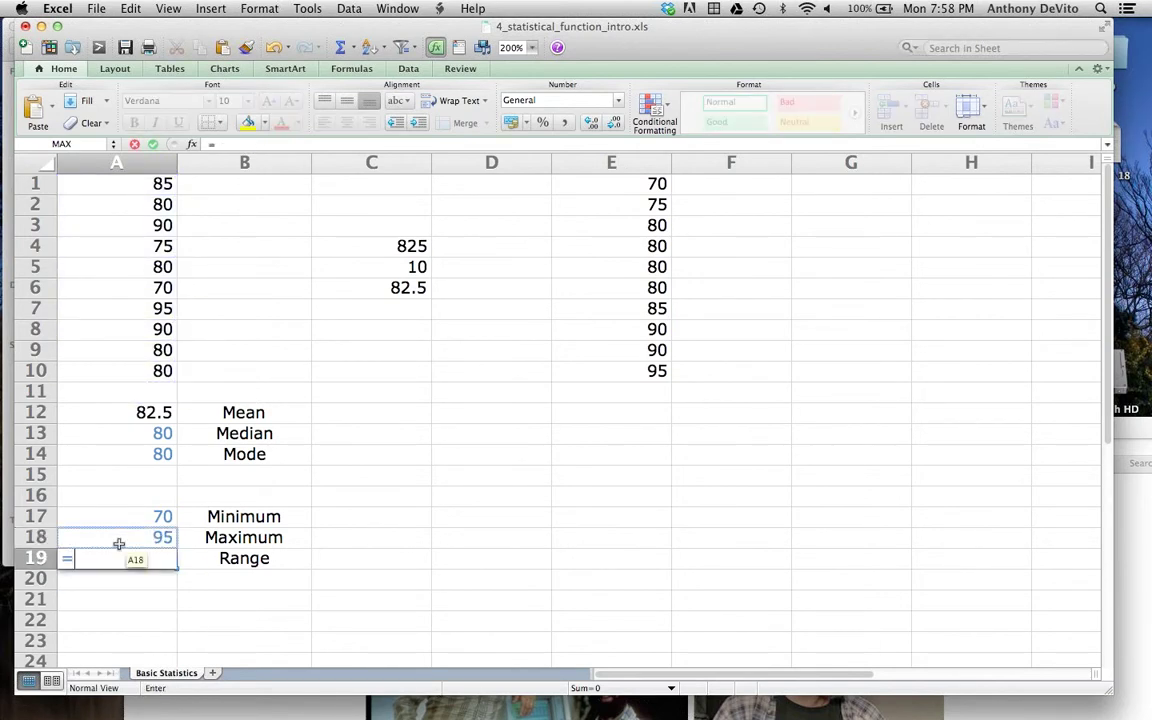
pyautogui.write('-')
pyautogui.click(118, 518)
pyautogui.press('Return')
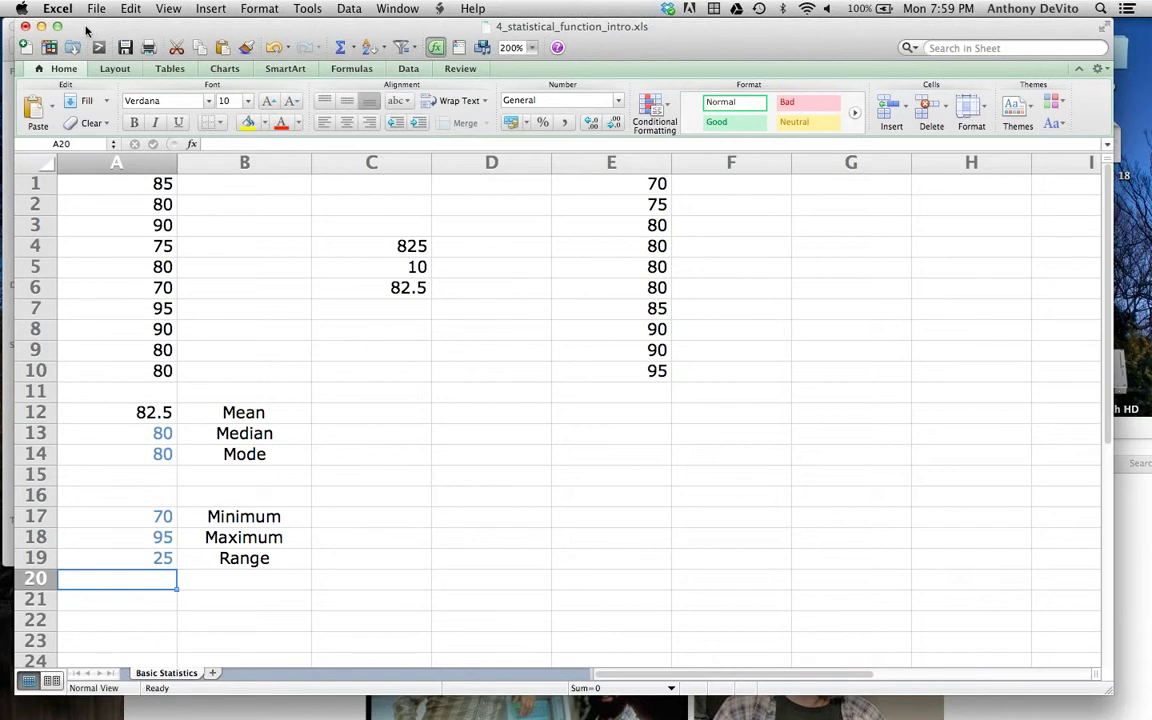
# - Close 4_statistical_function_intro.xls without saving and open 4b_blackbody_radiation.xlsx from the session folder
pyautogui.click(25, 27)
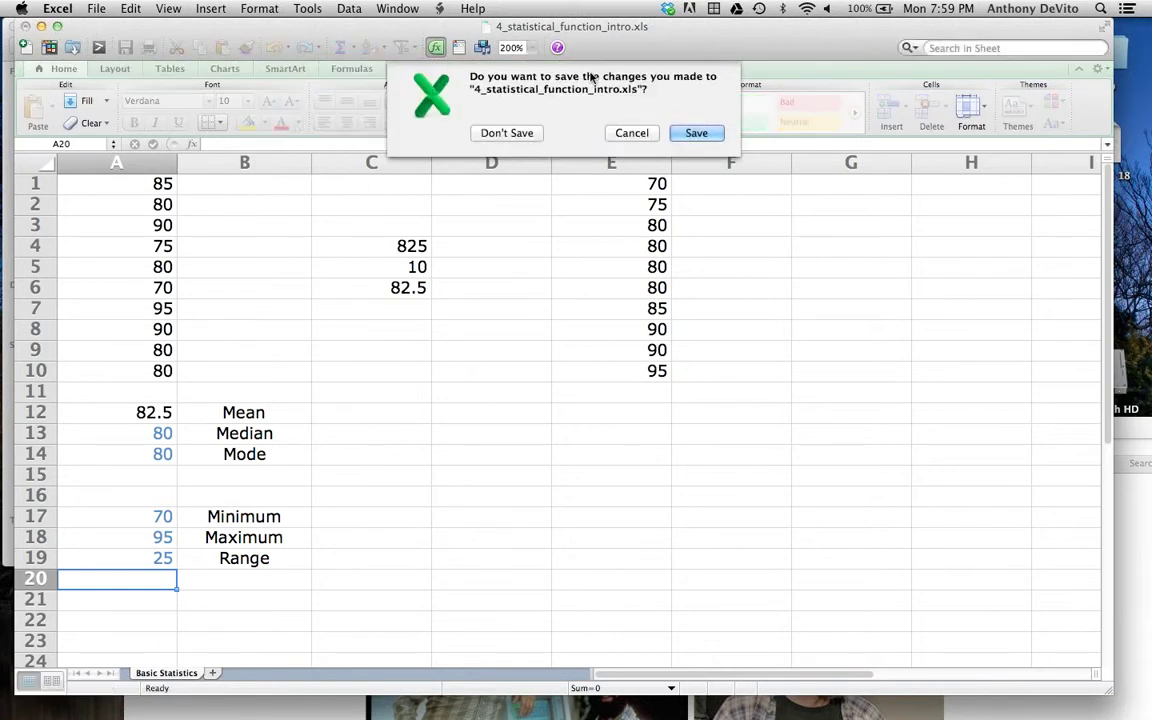
pyautogui.click(515, 124)
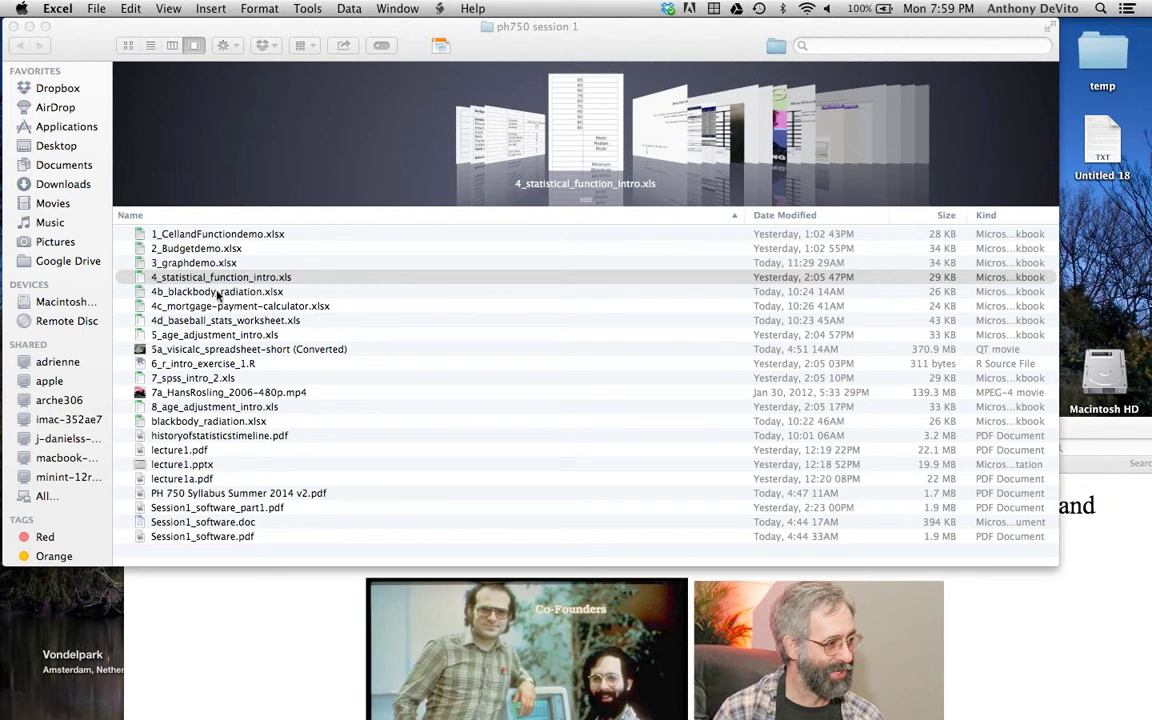
pyautogui.doubleClick(215, 292)
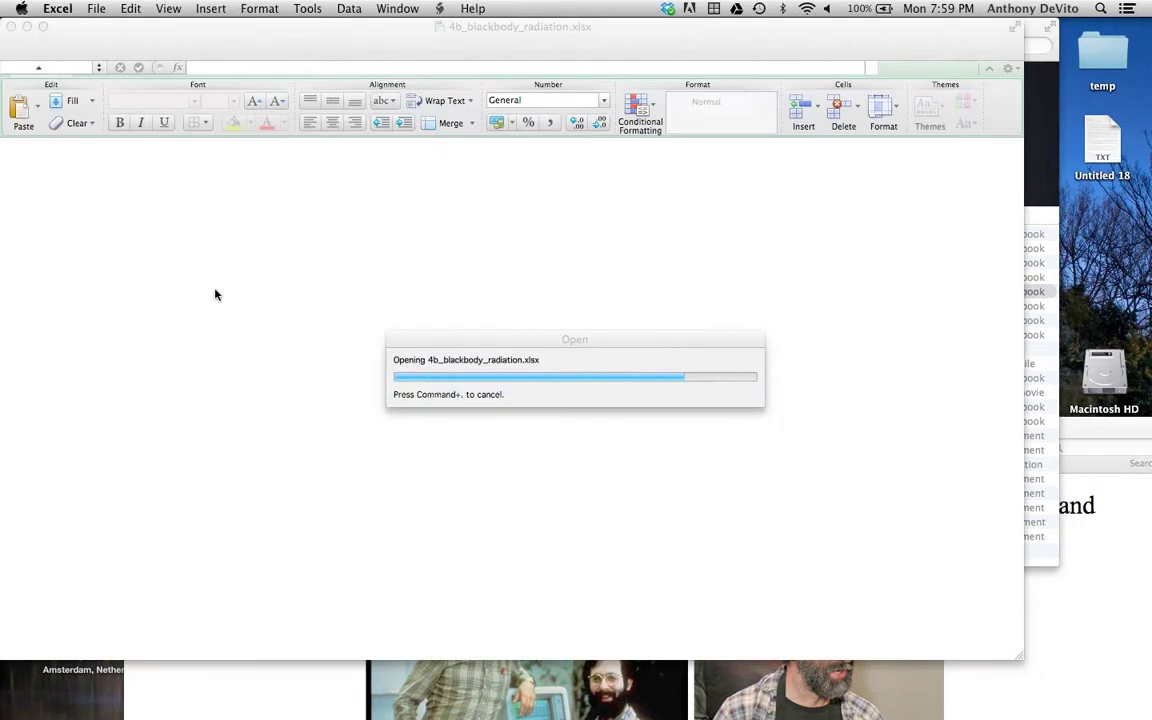
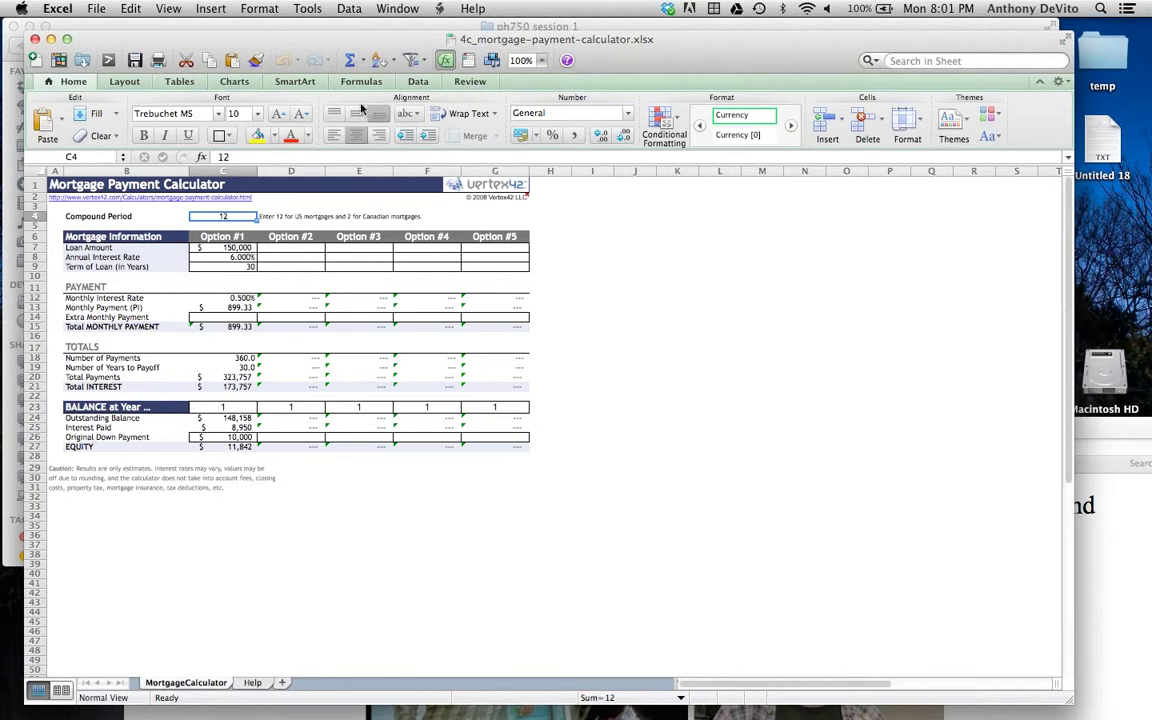
# - View the mortgage payment, totals and balance sections of 4c_mortgage-payment-calculator.xlsx at 200% zoom, and close the workbook
pyautogui.click(540, 61)
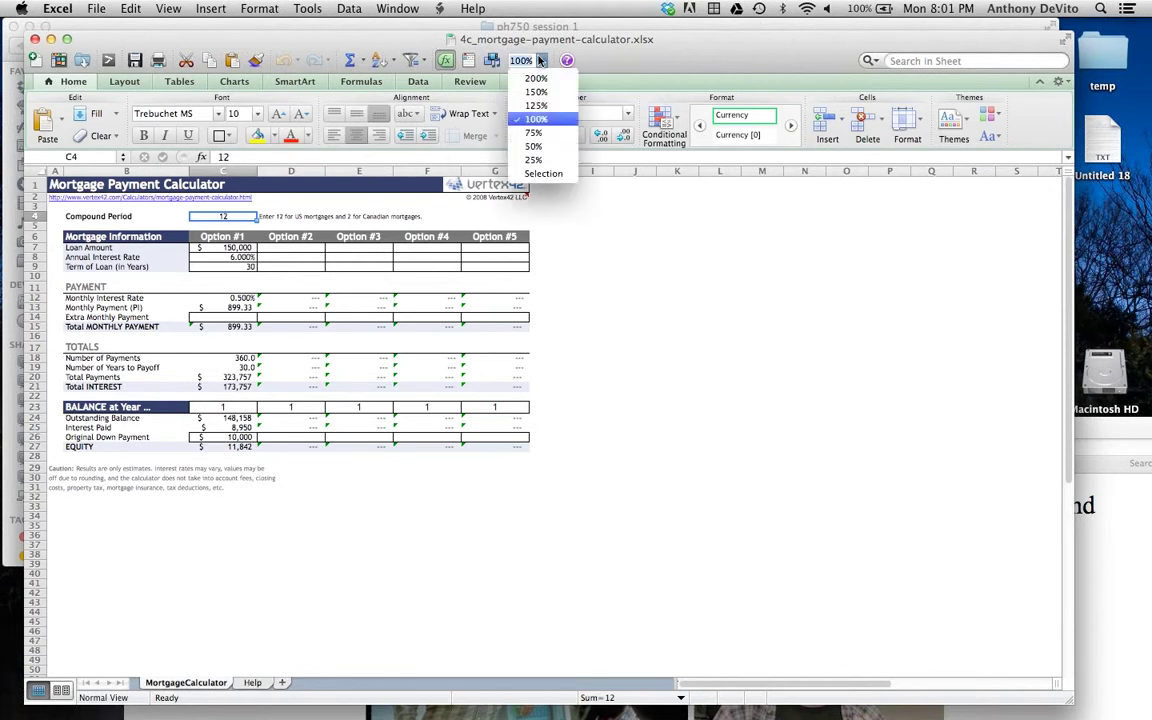
pyautogui.click(536, 78)
pyautogui.scroll(-3, 646, 485)
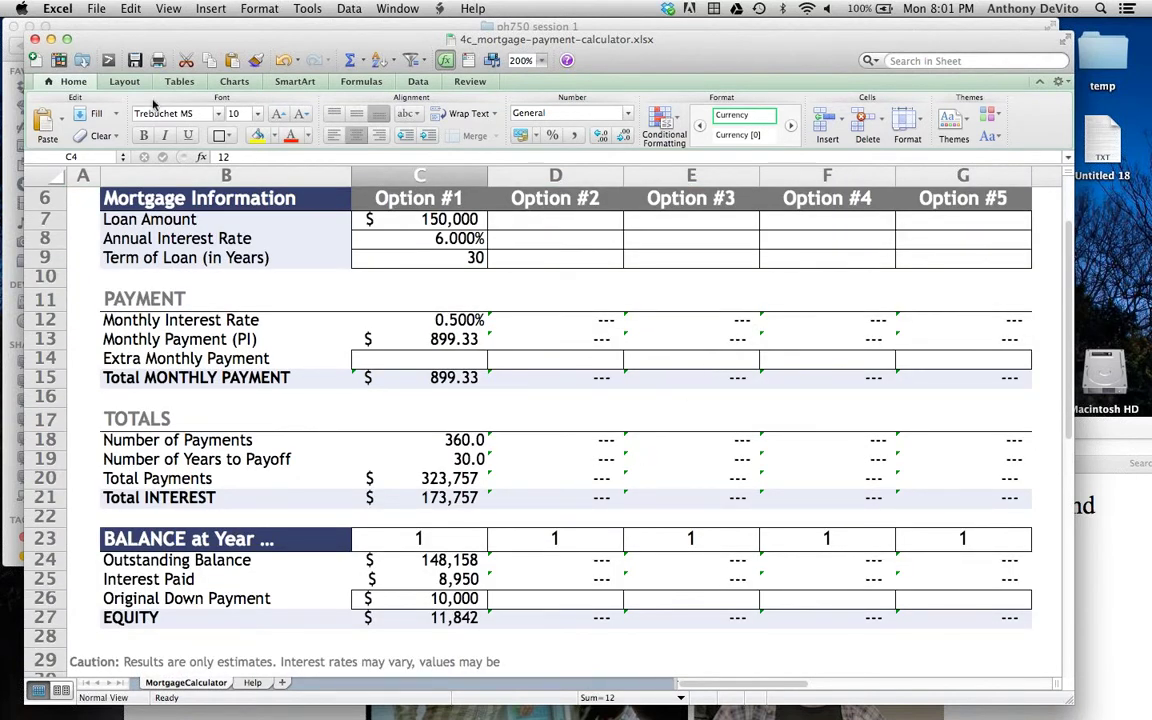
pyautogui.click(35, 38)
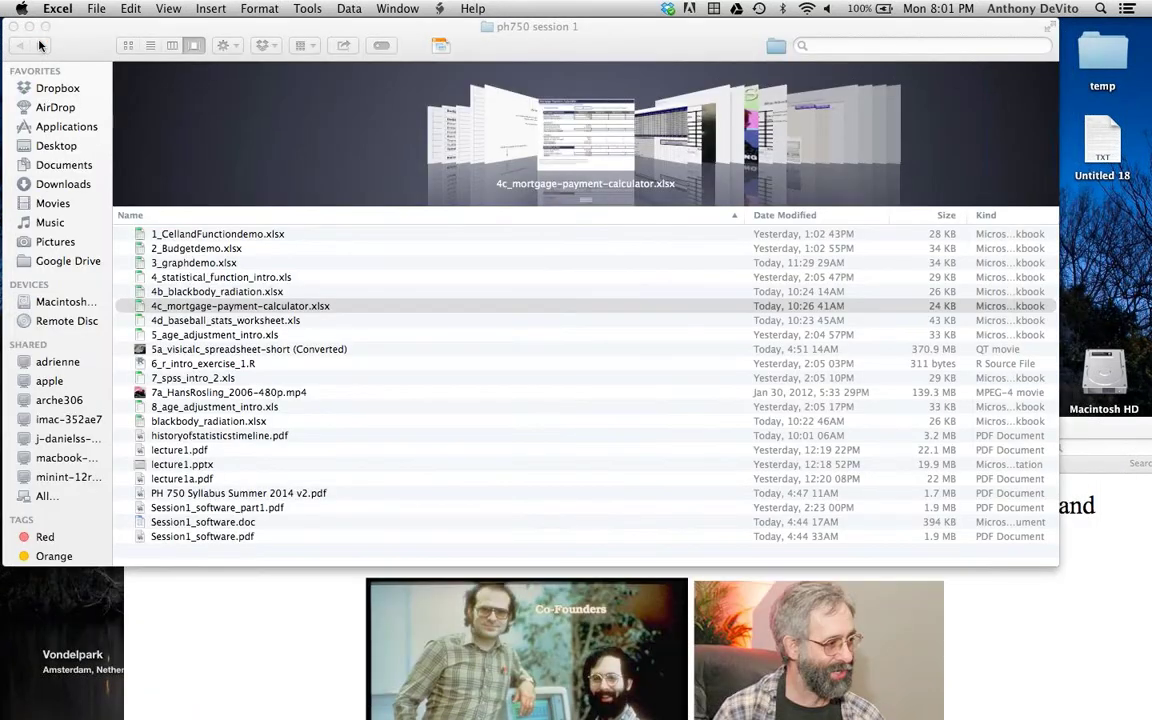
# - Open 4d_baseball_stats_worksheet.xls in an enlarged window, examine the Pitching sheet's statistics and definitions, and close the workbook
pyautogui.doubleClick(258, 322)
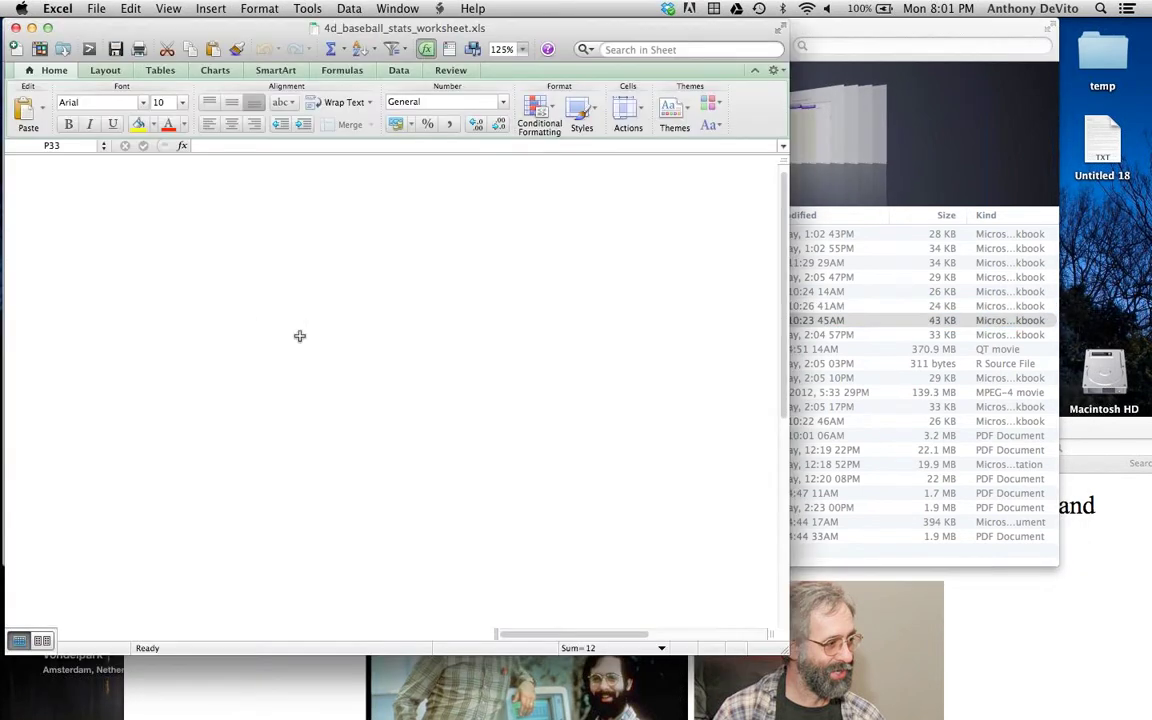
pyautogui.moveTo(784, 648); pyautogui.dragTo(967, 705)
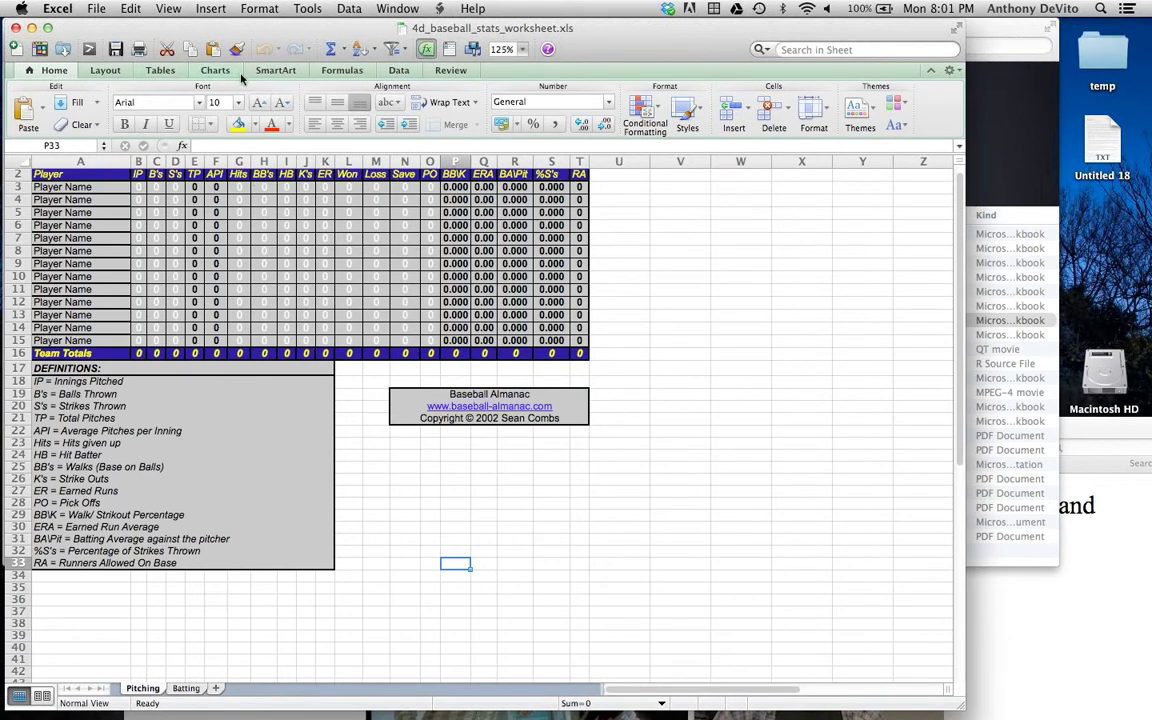
pyautogui.scroll(2, 613, 238)
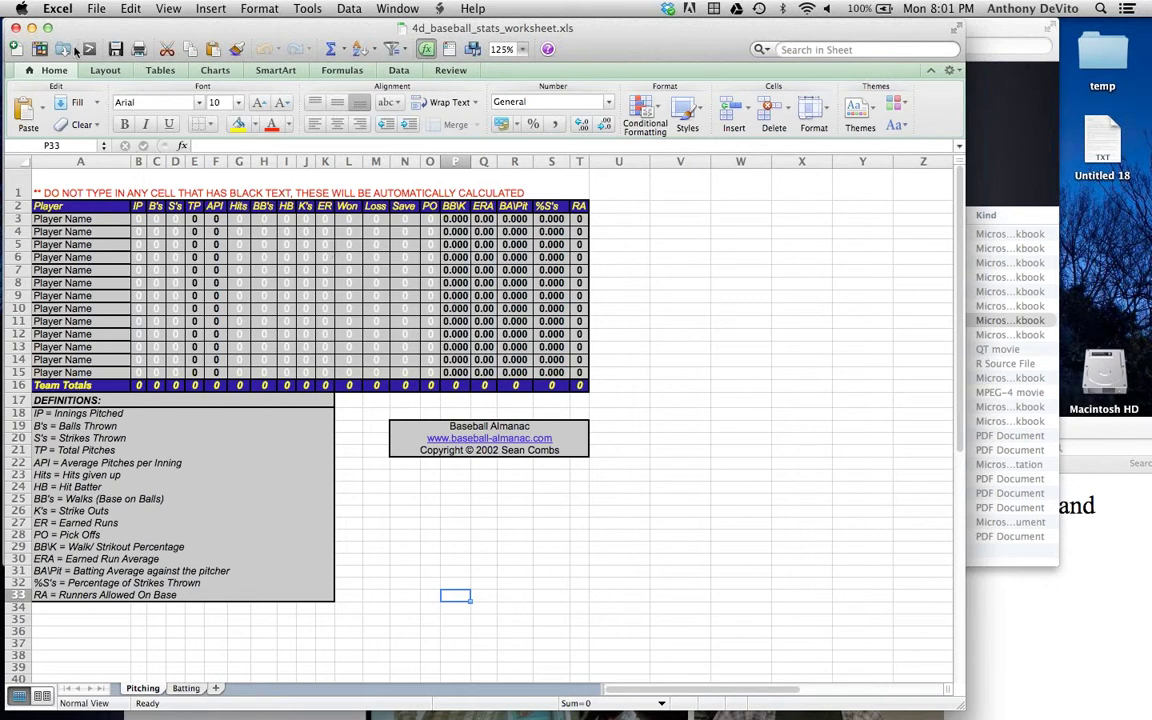
pyautogui.click(15, 27)
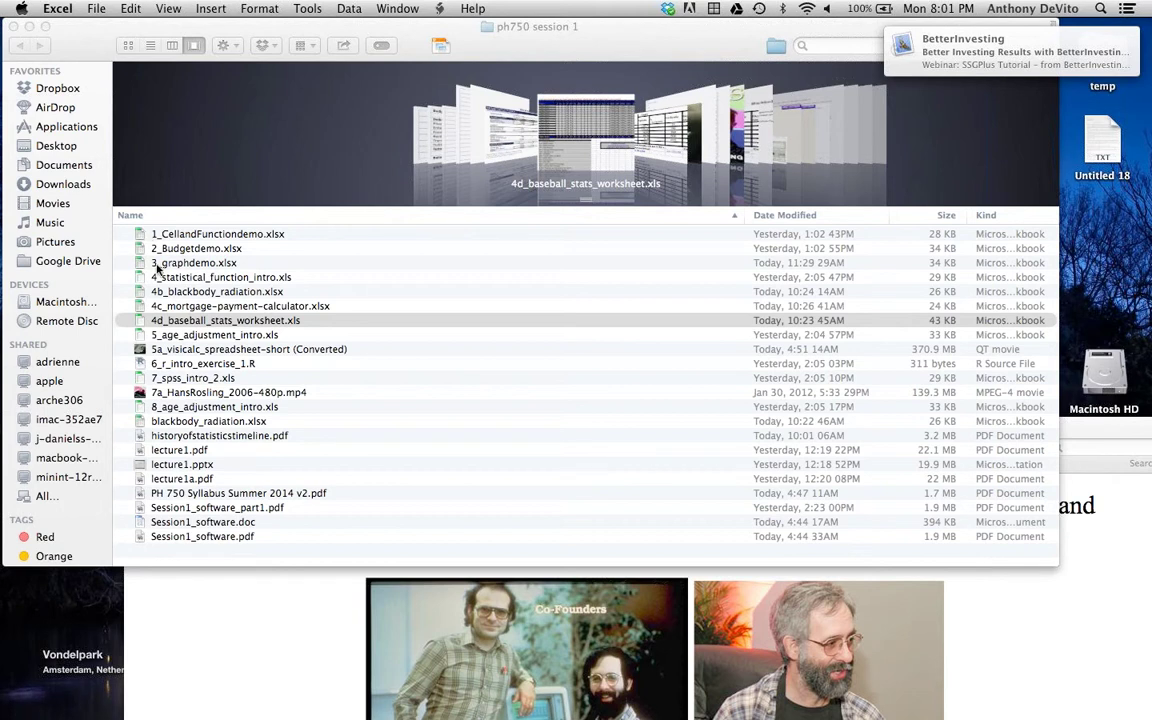
# - Open 5_age_adjustment_intro.xls and review the female population figures and the age group rows 6 to 10
pyautogui.click(247, 338)
pyautogui.doubleClick(247, 336)
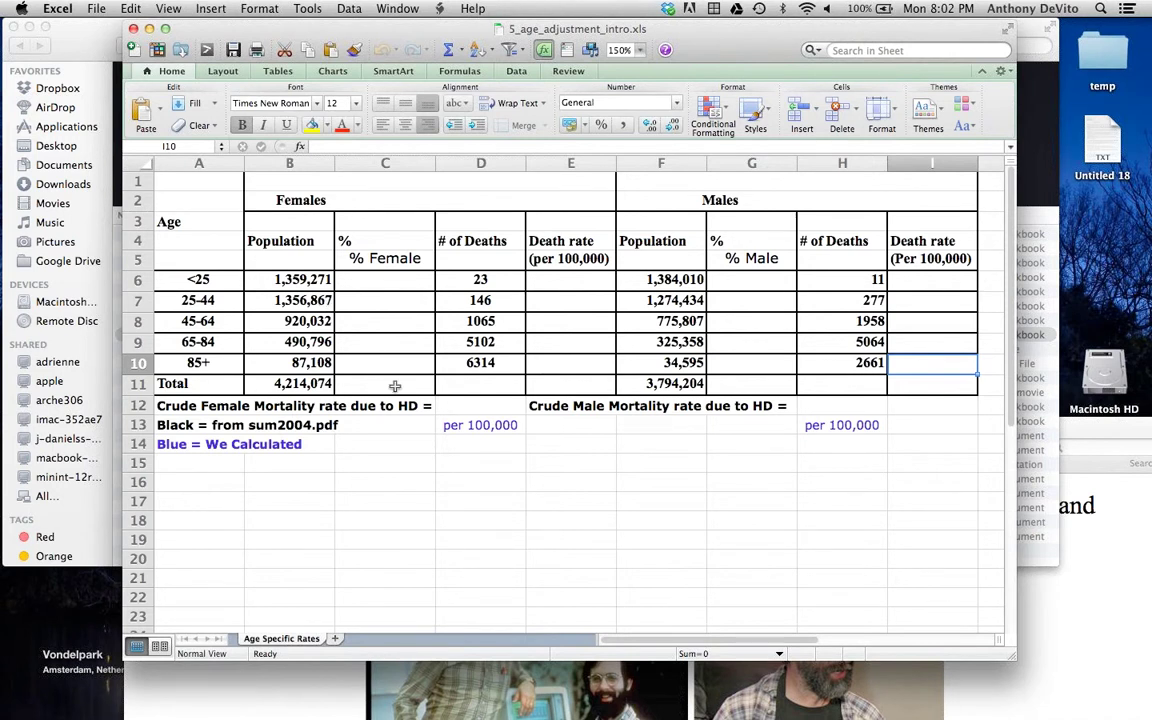
pyautogui.click(284, 279)
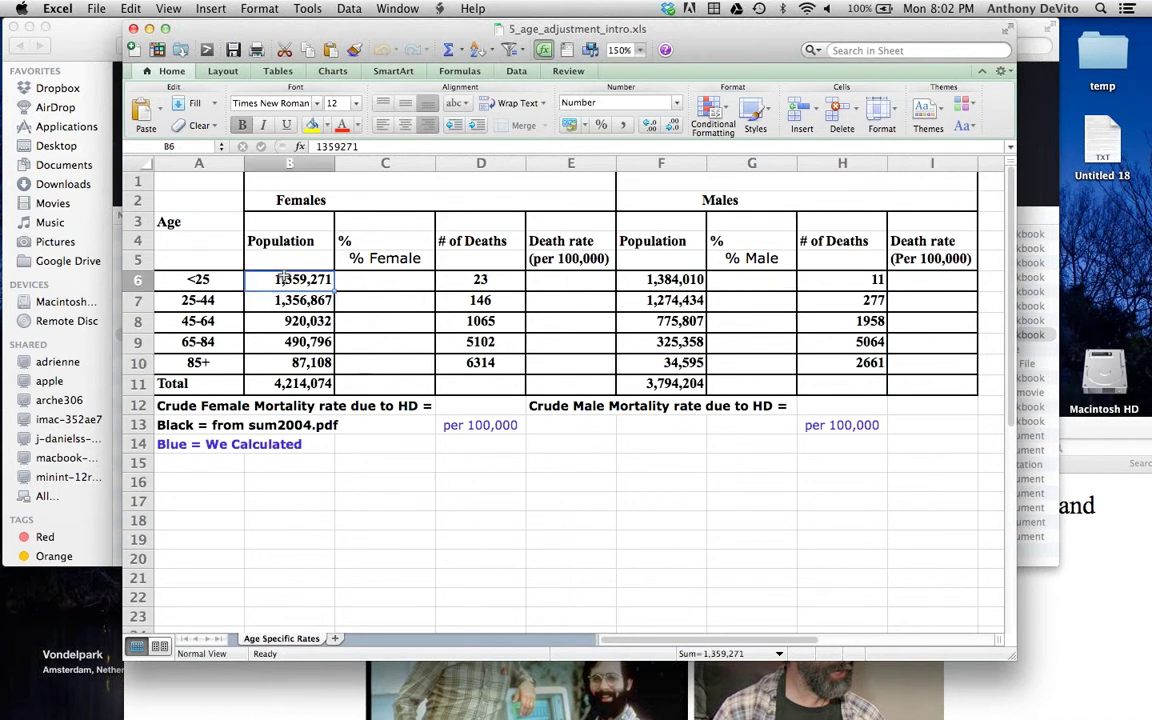
pyautogui.moveTo(136, 280); pyautogui.dragTo(135, 363)
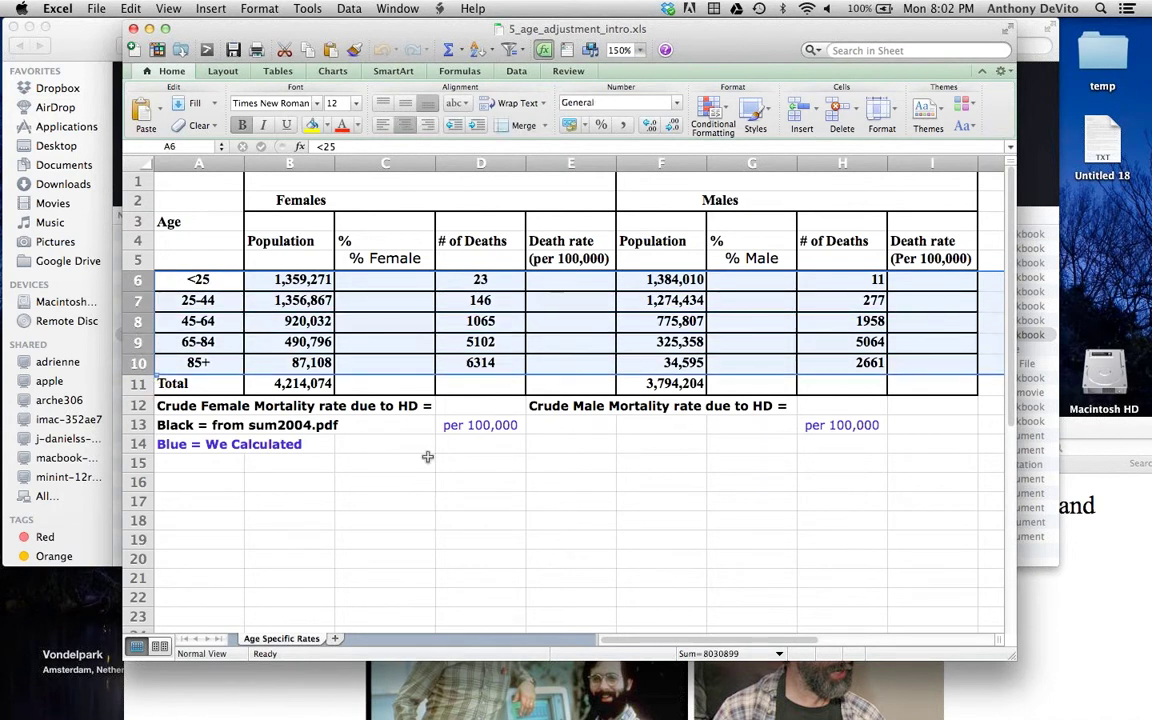
pyautogui.click(427, 457)
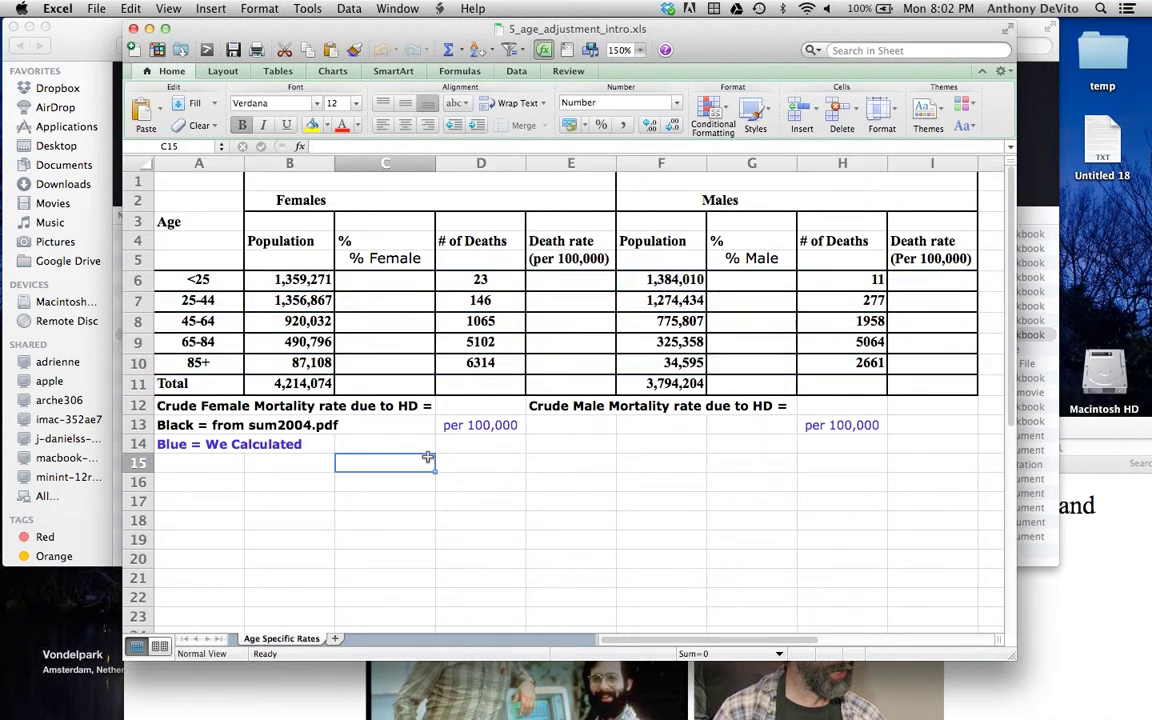
# - Total the female deaths in D11 with a SUM formula over D6:D10
pyautogui.click(481, 389)
pyautogui.write('=s')
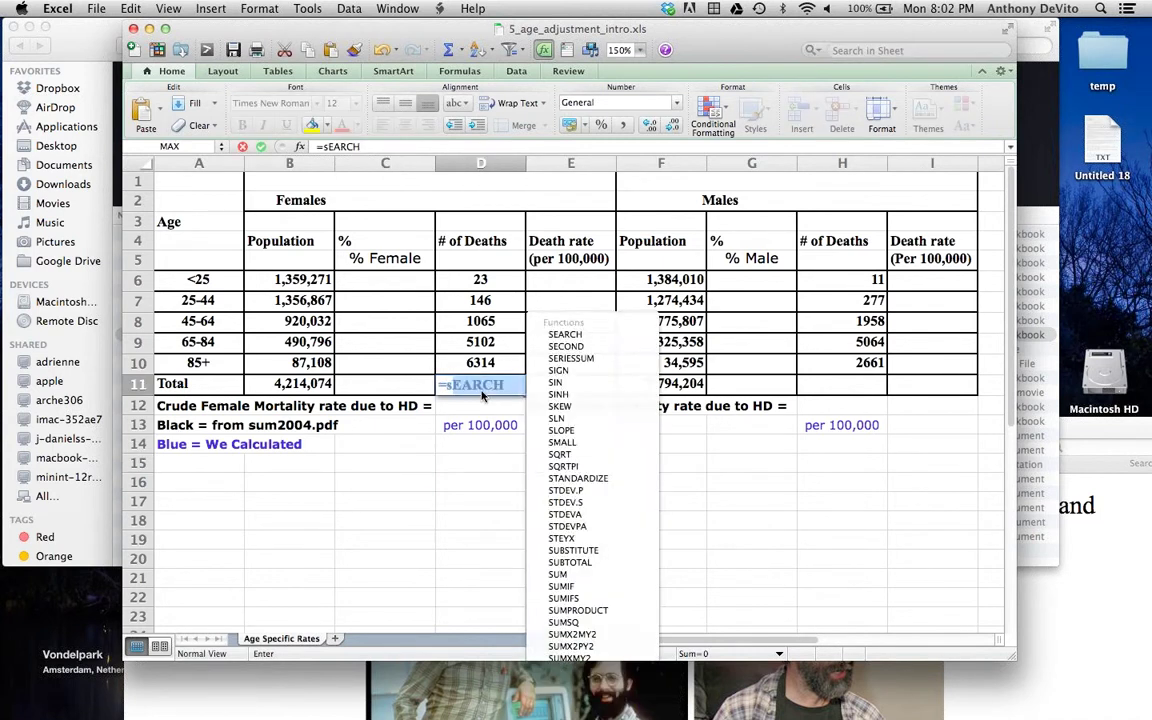
pyautogui.write('um(')
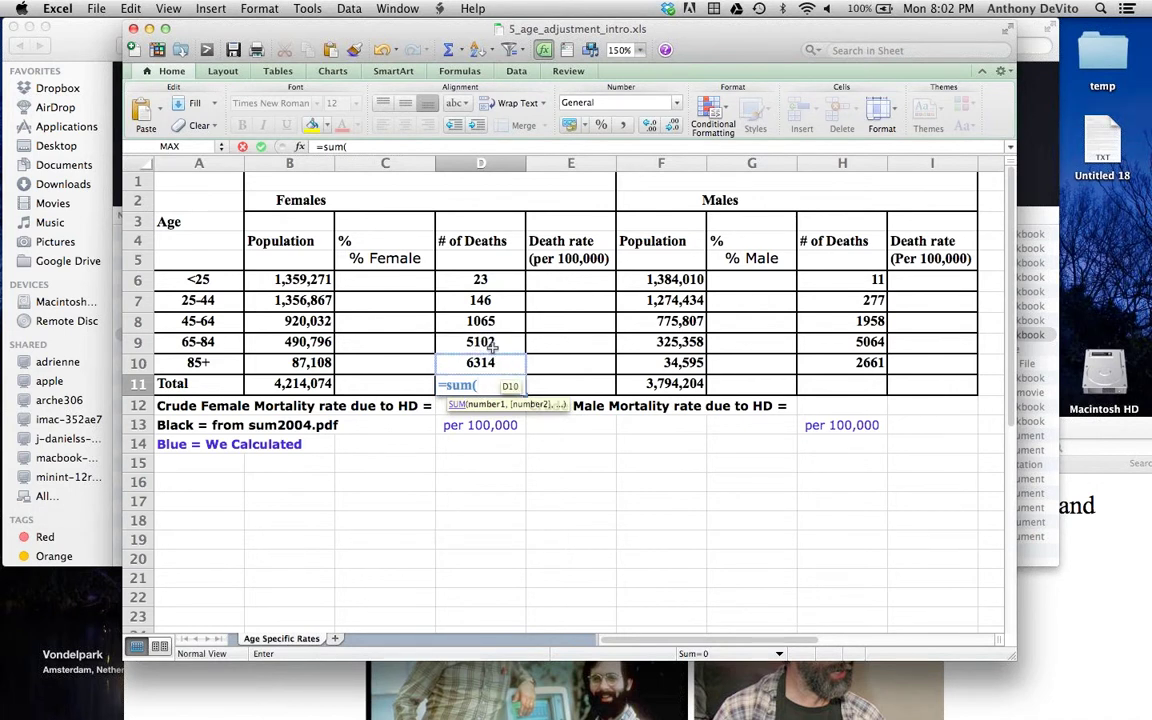
pyautogui.moveTo(481, 280); pyautogui.dragTo(500, 368)
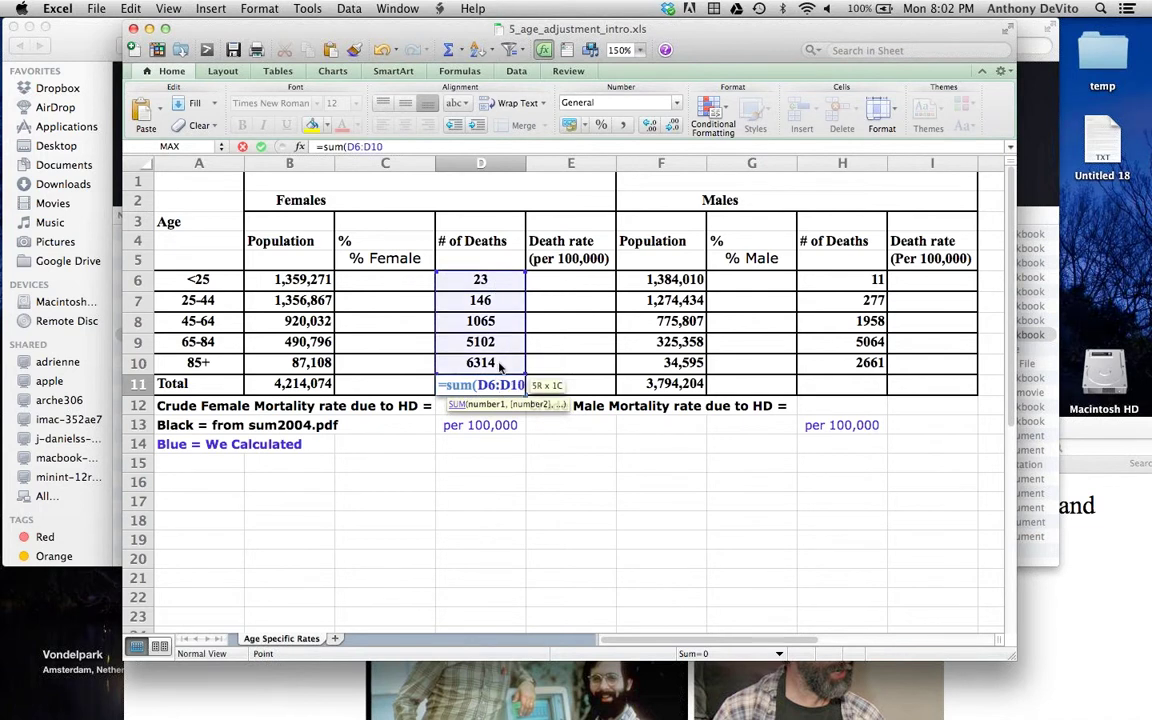
pyautogui.press('Return')
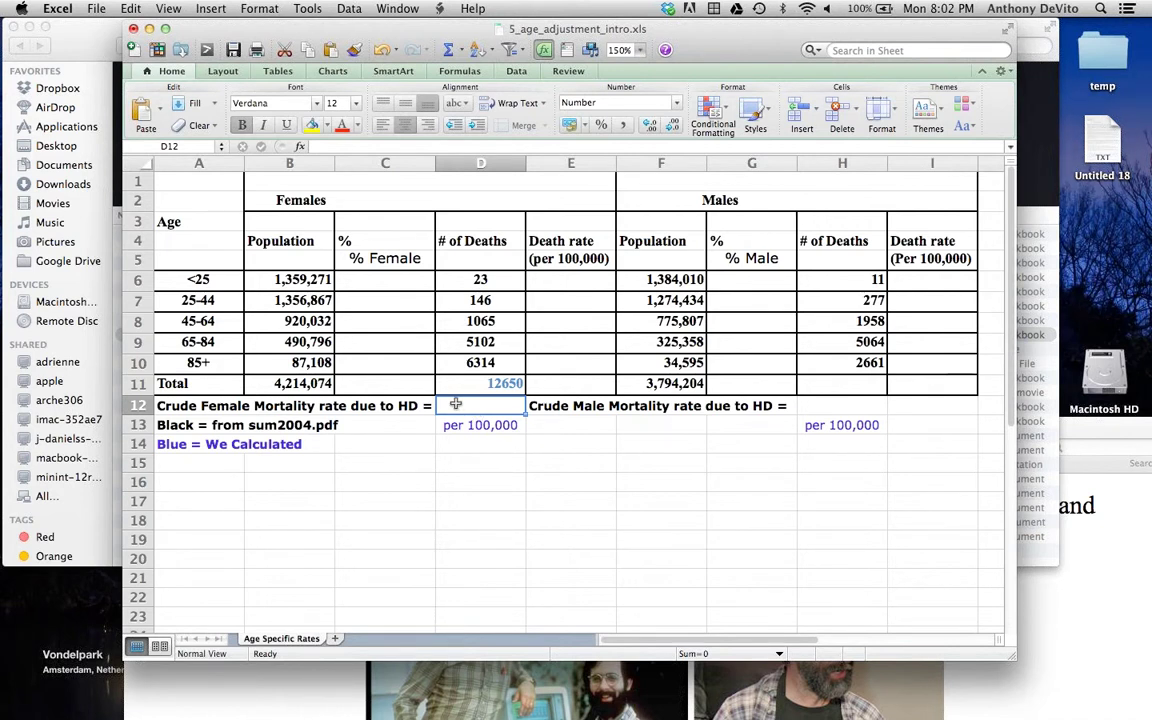
# - Enter a crude female mortality formula in D12 that divides total deaths in D11 by total population in B11
pyautogui.write('=')
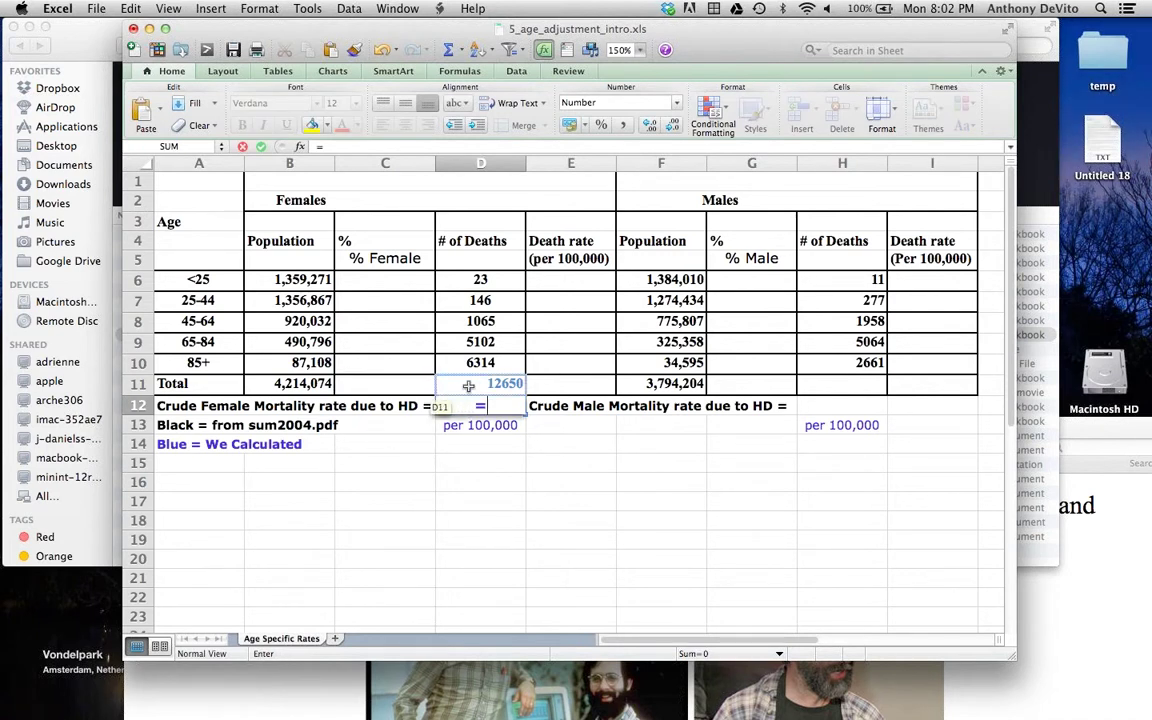
pyautogui.click(468, 386)
pyautogui.write('/')
pyautogui.click(311, 384)
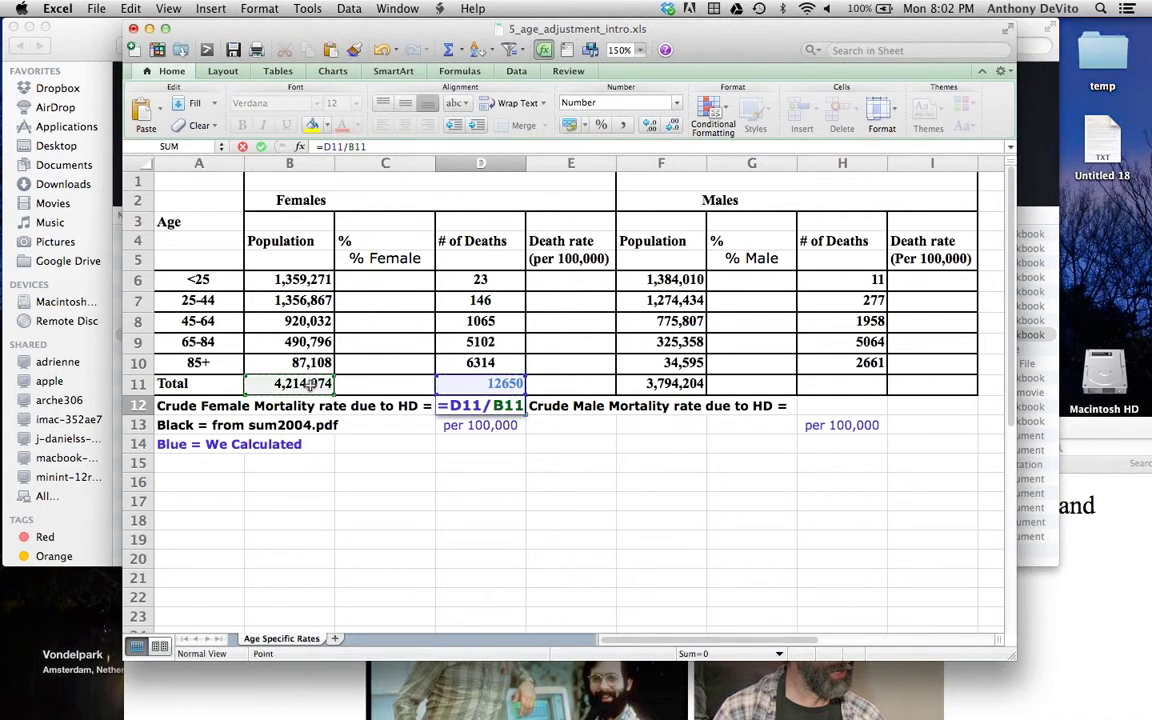
pyautogui.press('Return')
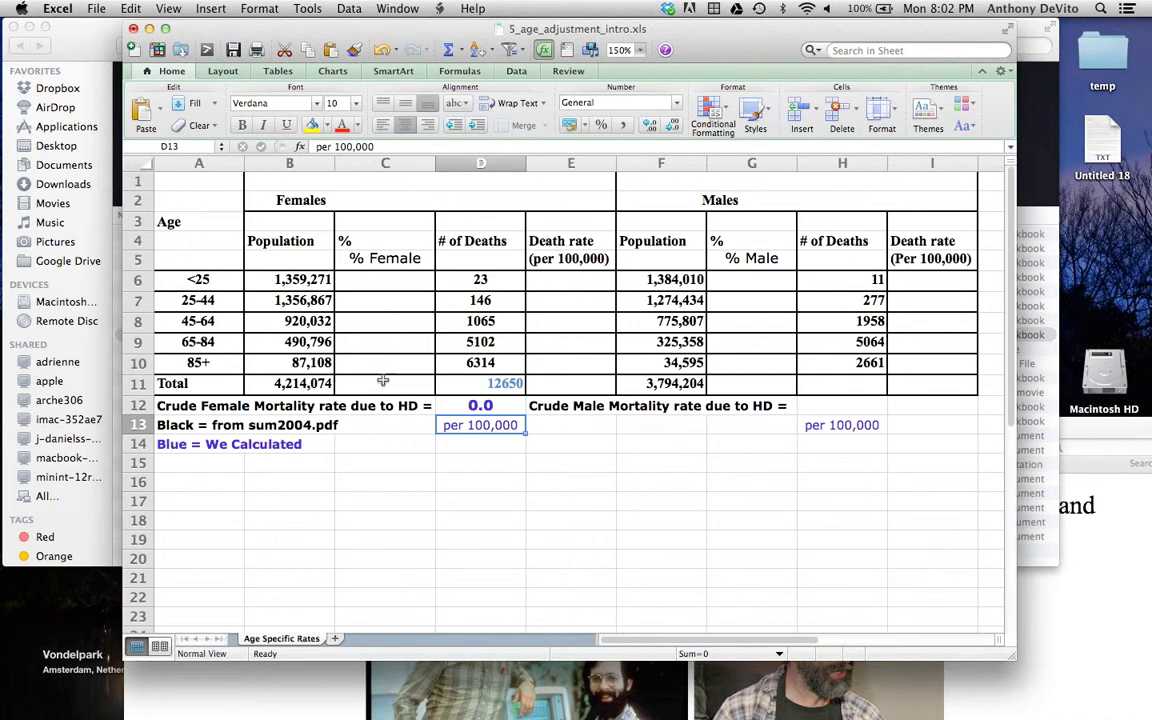
# - Format the crude female mortality rate in D12 as a number with four decimal places
pyautogui.click(481, 406)
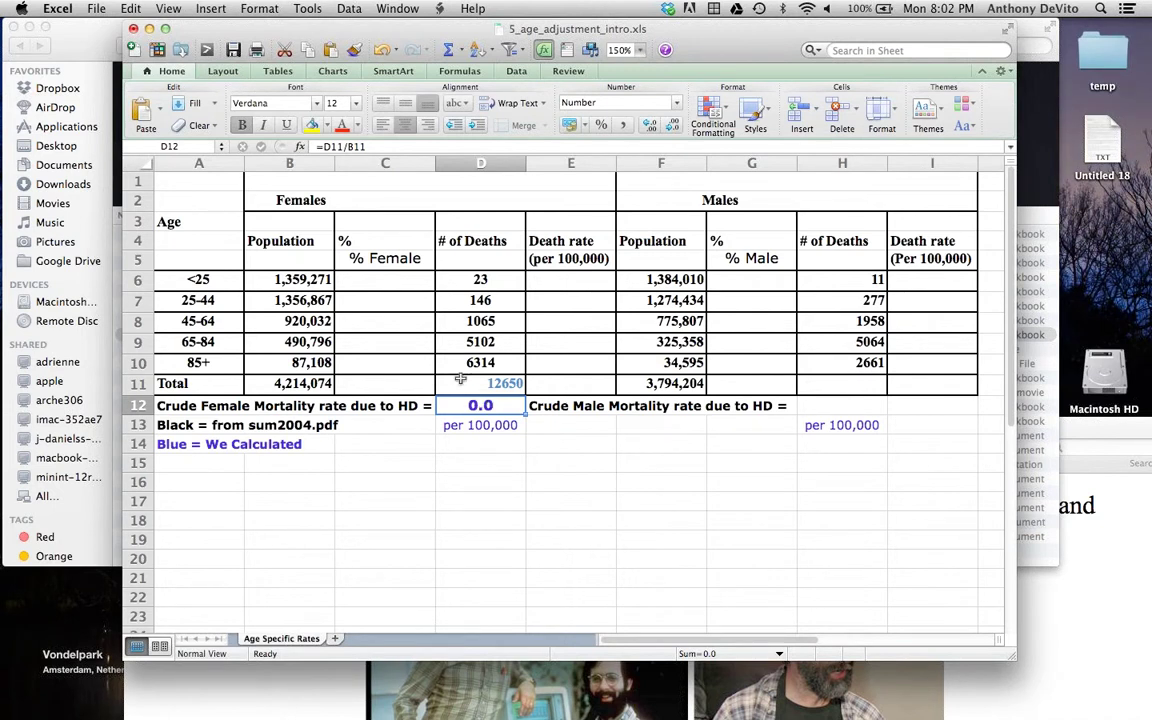
pyautogui.click(258, 8)
pyautogui.click(266, 28)
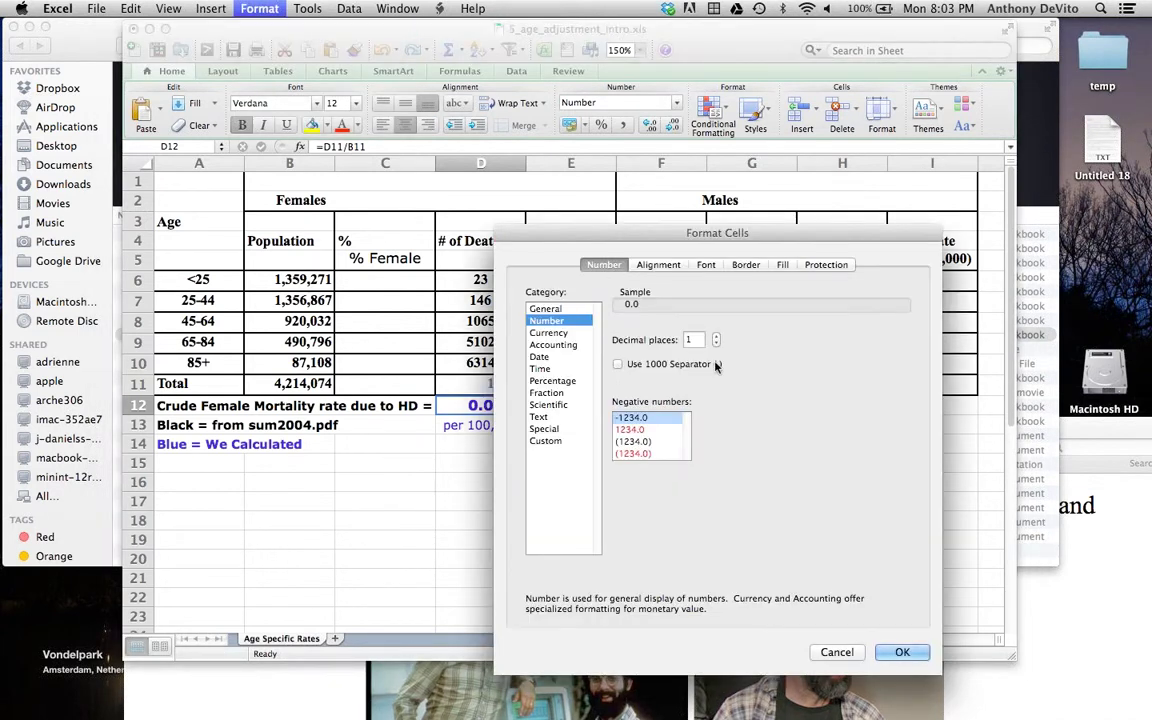
pyautogui.click(715, 337)
pyautogui.click(715, 337)
pyautogui.click(715, 337)
pyautogui.click(903, 652)
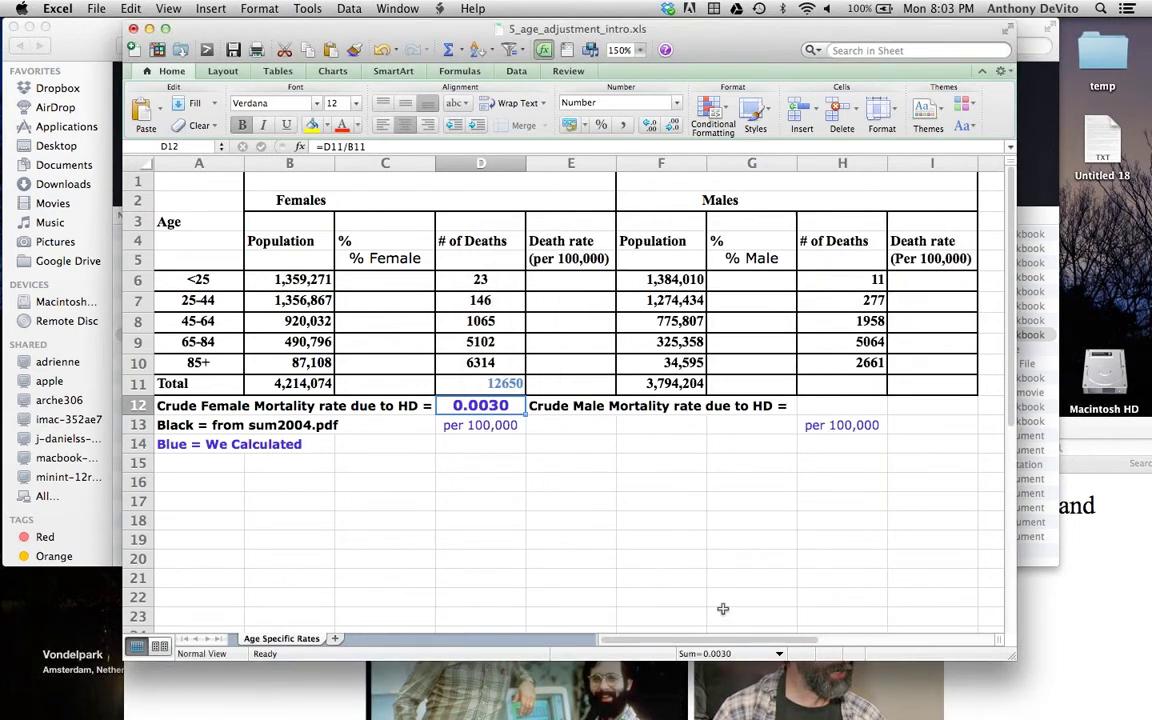
# - Enter the formula =D12*100000 in C13 to express the crude female mortality rate per 100,000
pyautogui.click(402, 424)
pyautogui.write('=')
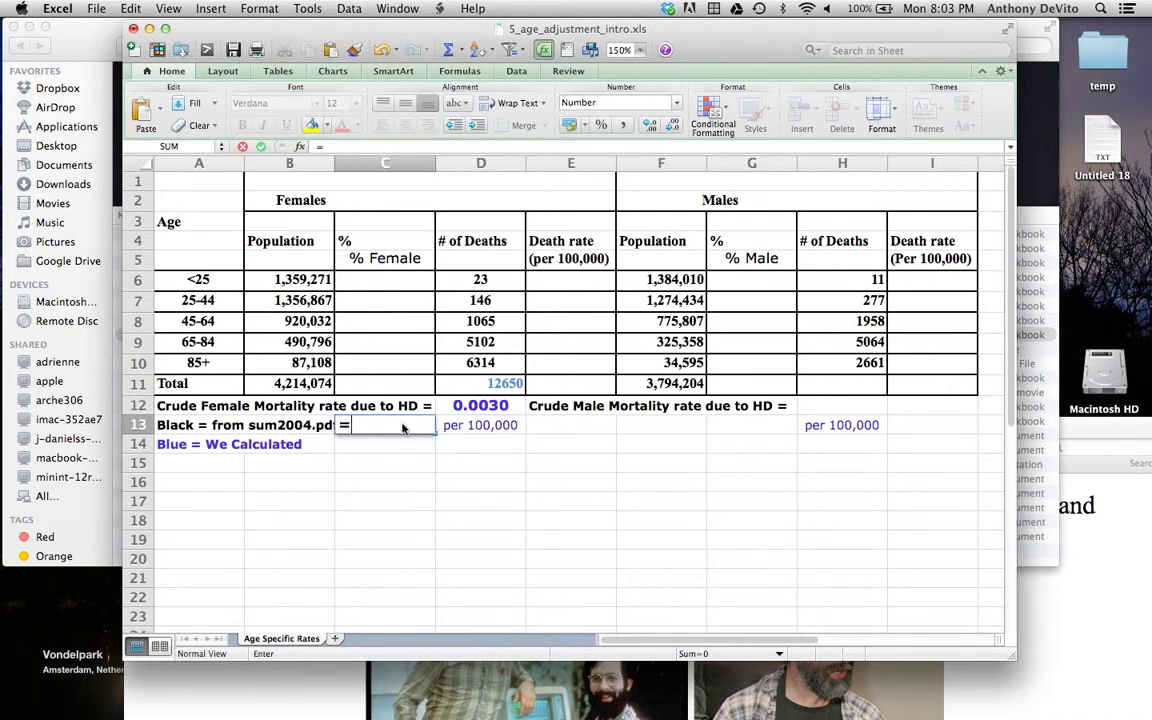
pyautogui.click(481, 406)
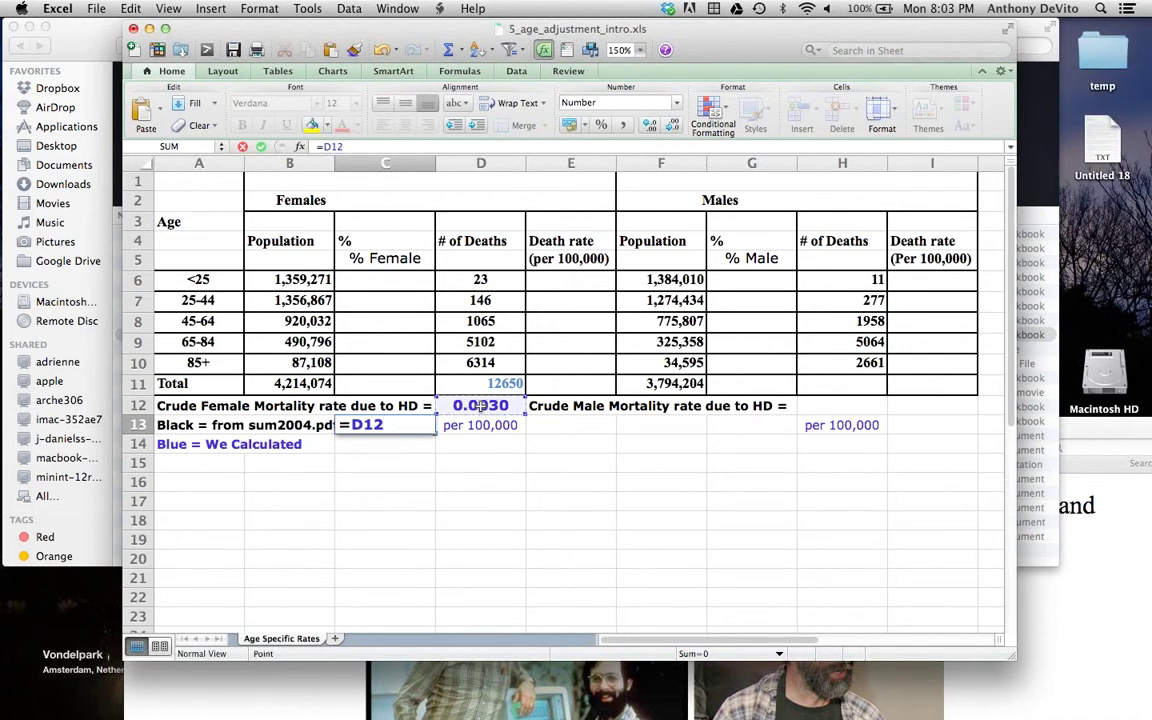
pyautogui.write('*100000')
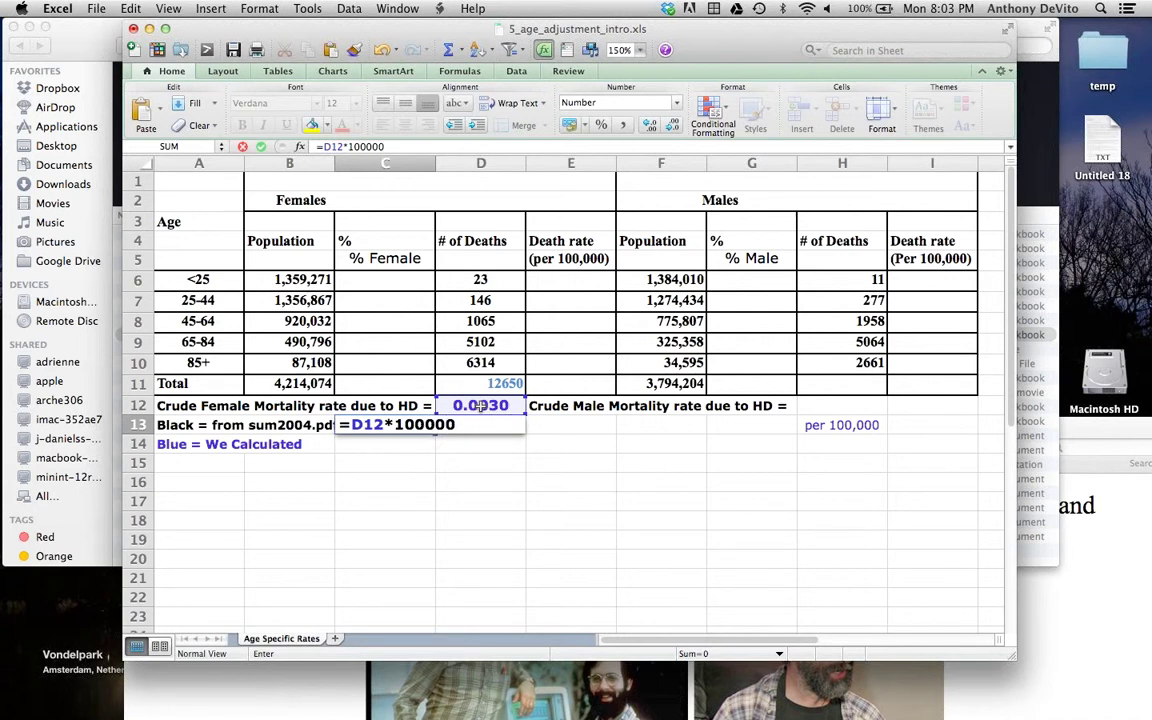
pyautogui.press('Return')
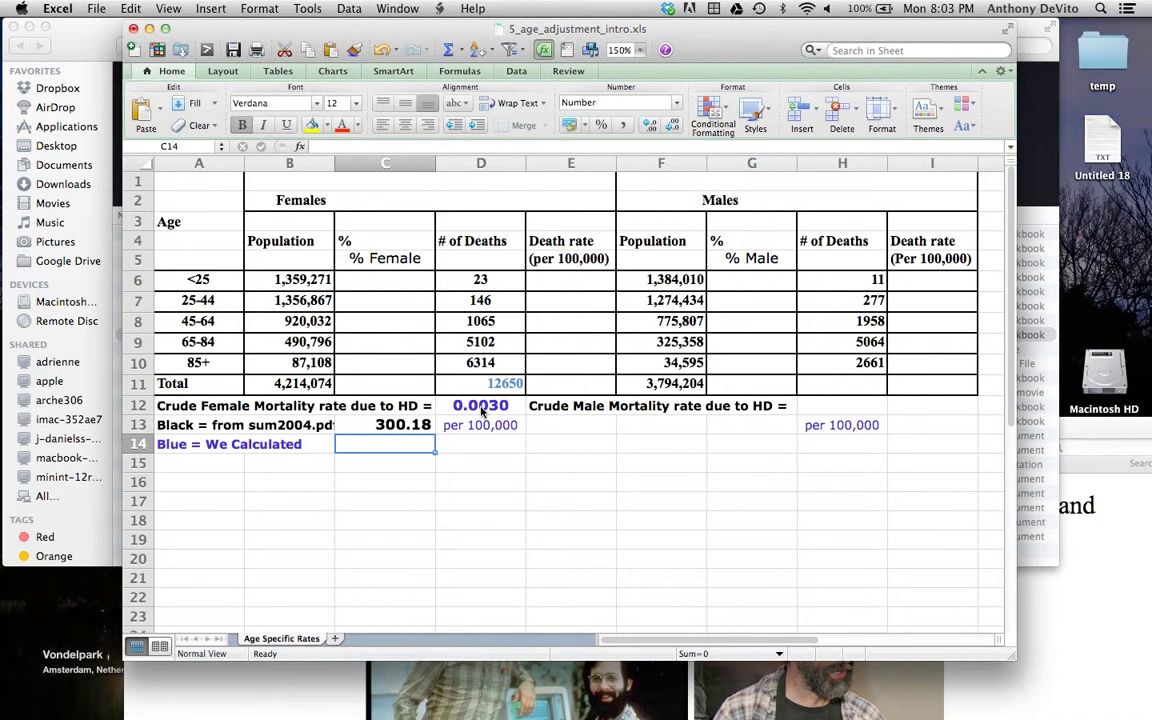
# - Total the male deaths in H11 with a SUM formula over H6:H10
pyautogui.click(850, 383)
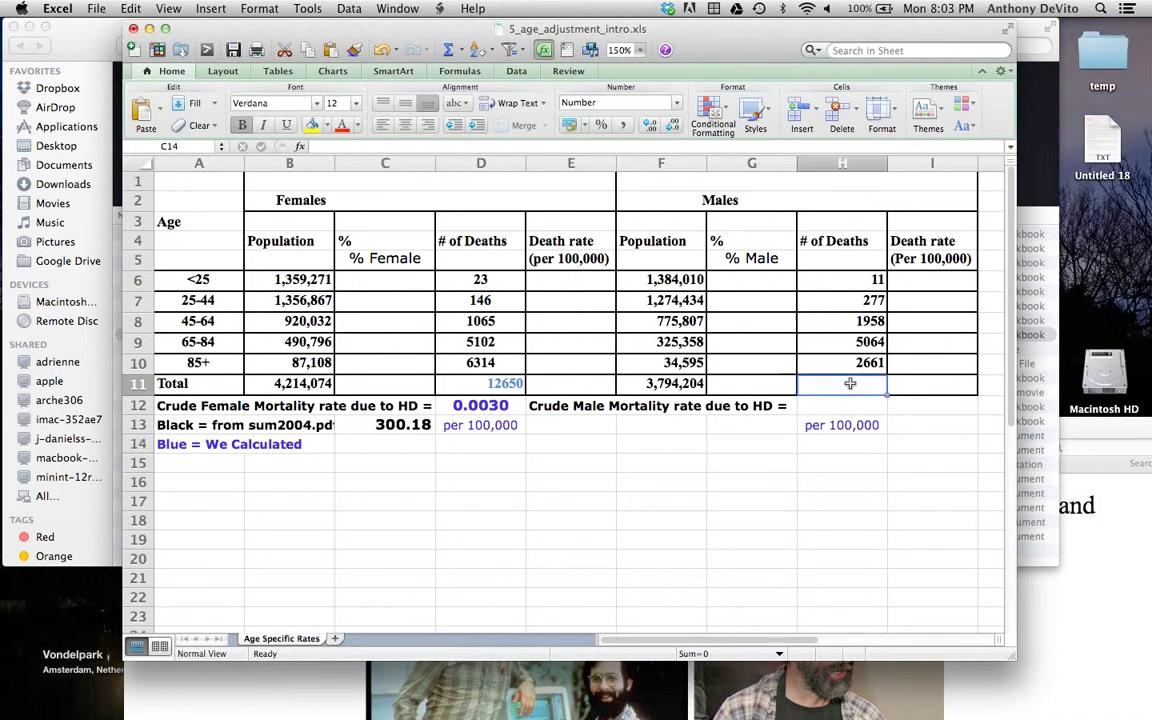
pyautogui.write('=')
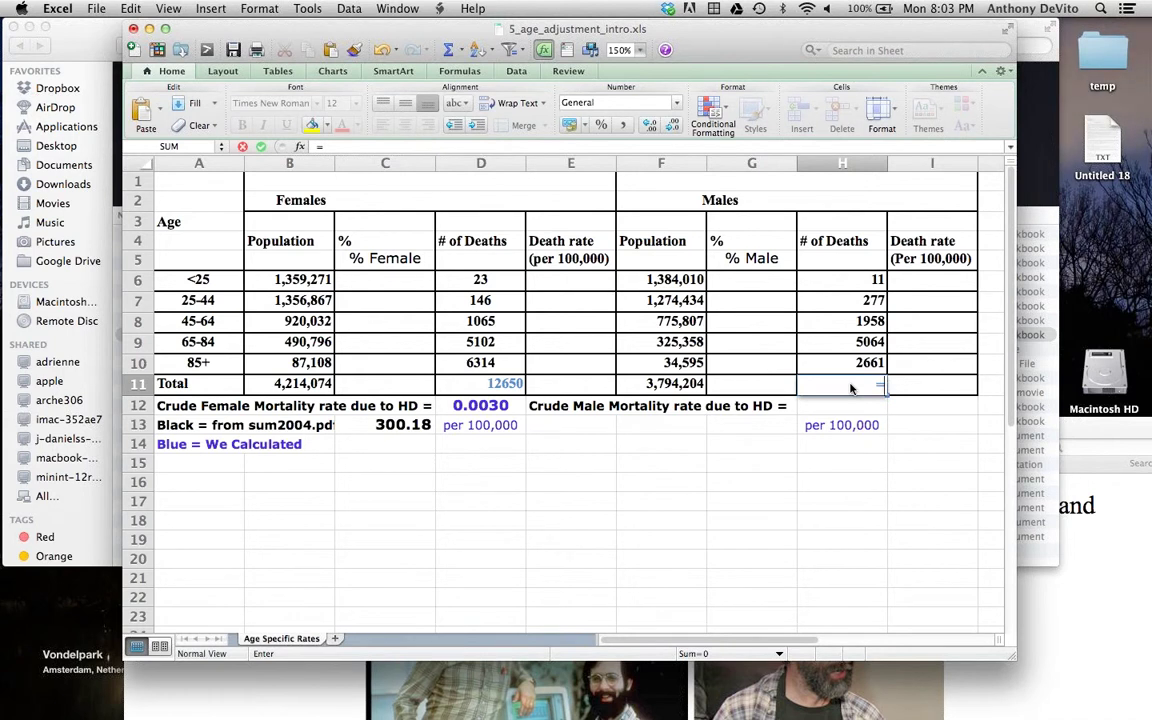
pyautogui.write('sume(')
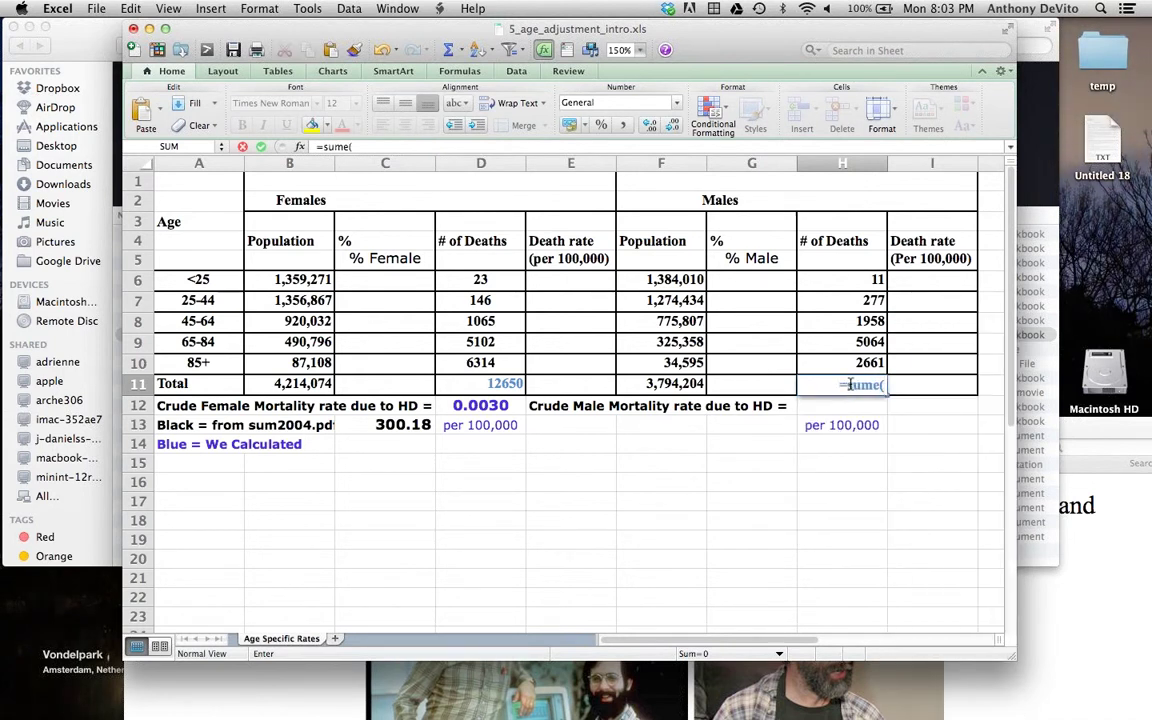
pyautogui.press('BackSpace')
pyautogui.press('BackSpace')
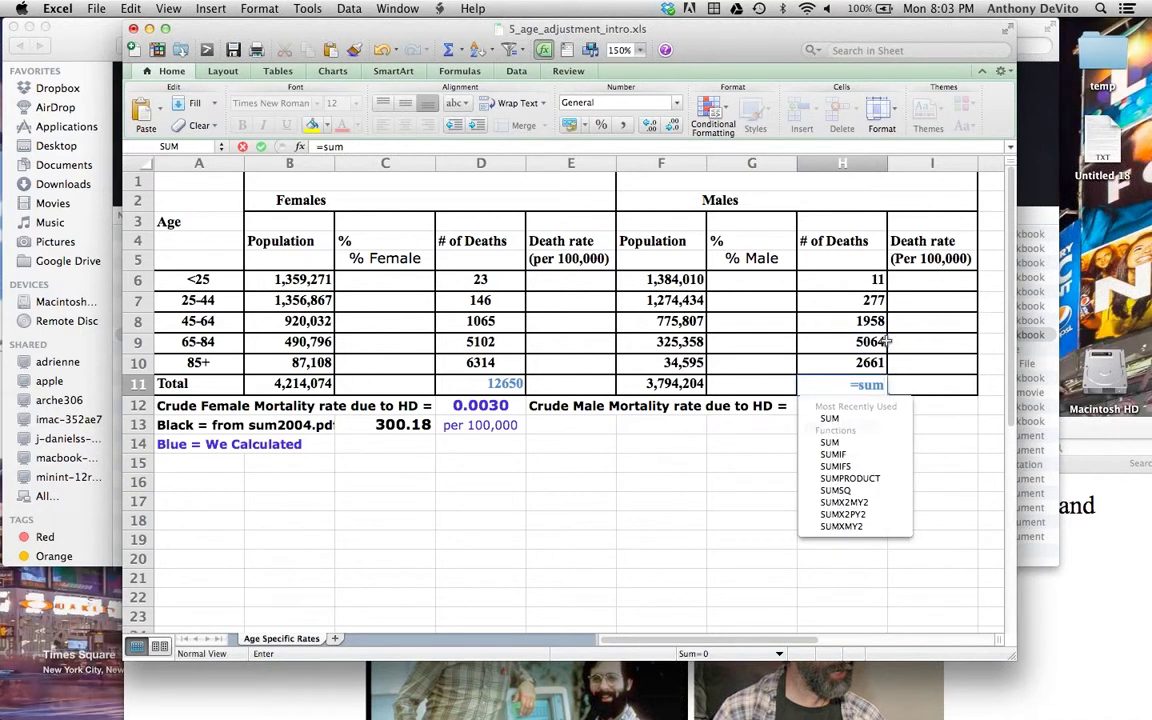
pyautogui.write('(')
pyautogui.moveTo(876, 279); pyautogui.dragTo(872, 364)
pyautogui.press('Return')
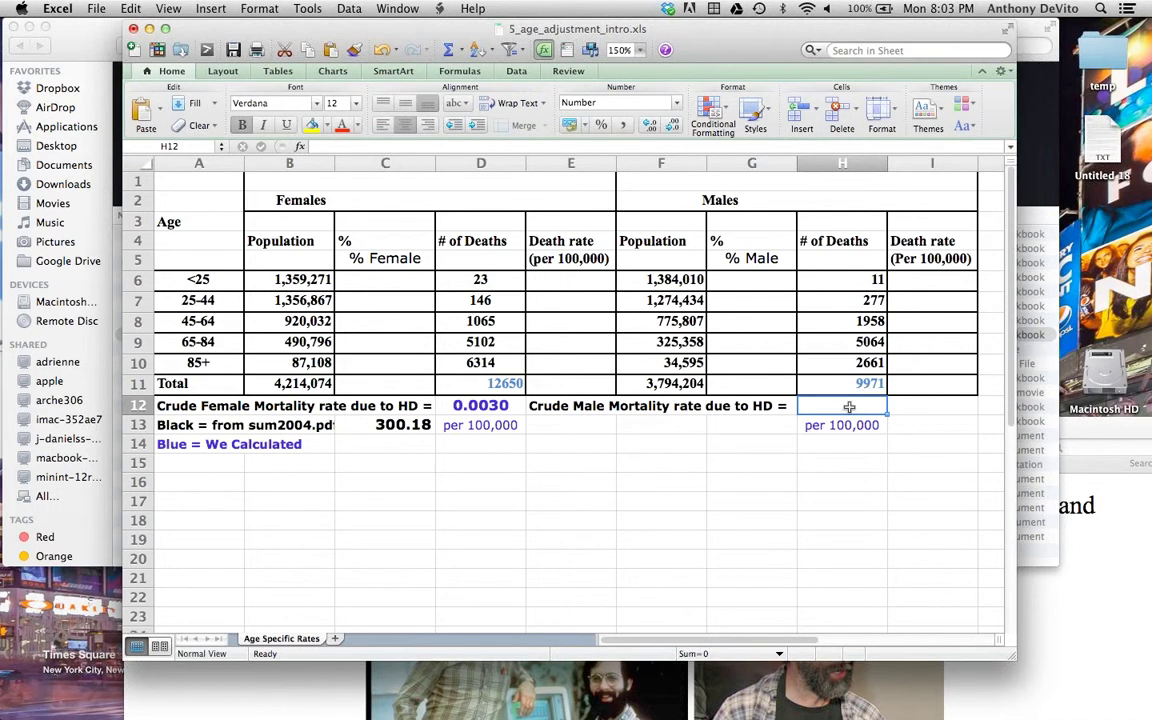
# - Enter a crude male mortality formula in H12 that divides total deaths in H11 by total population in F11
pyautogui.write('=')
pyautogui.click(855, 388)
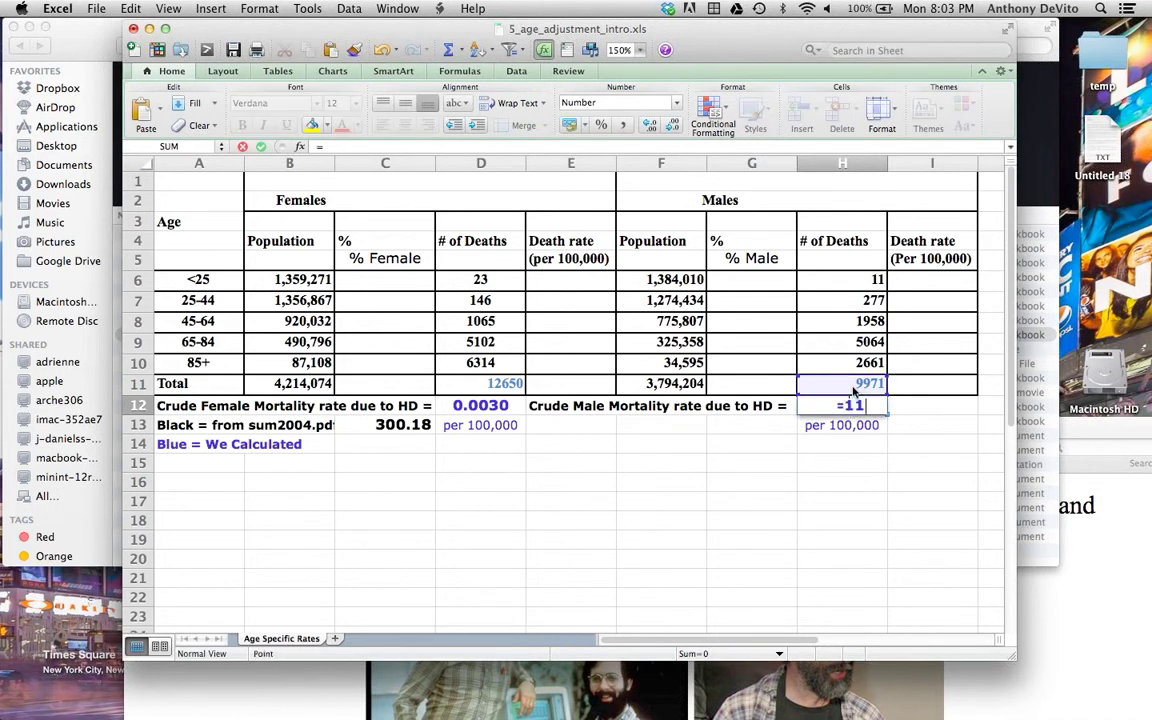
pyautogui.write('/')
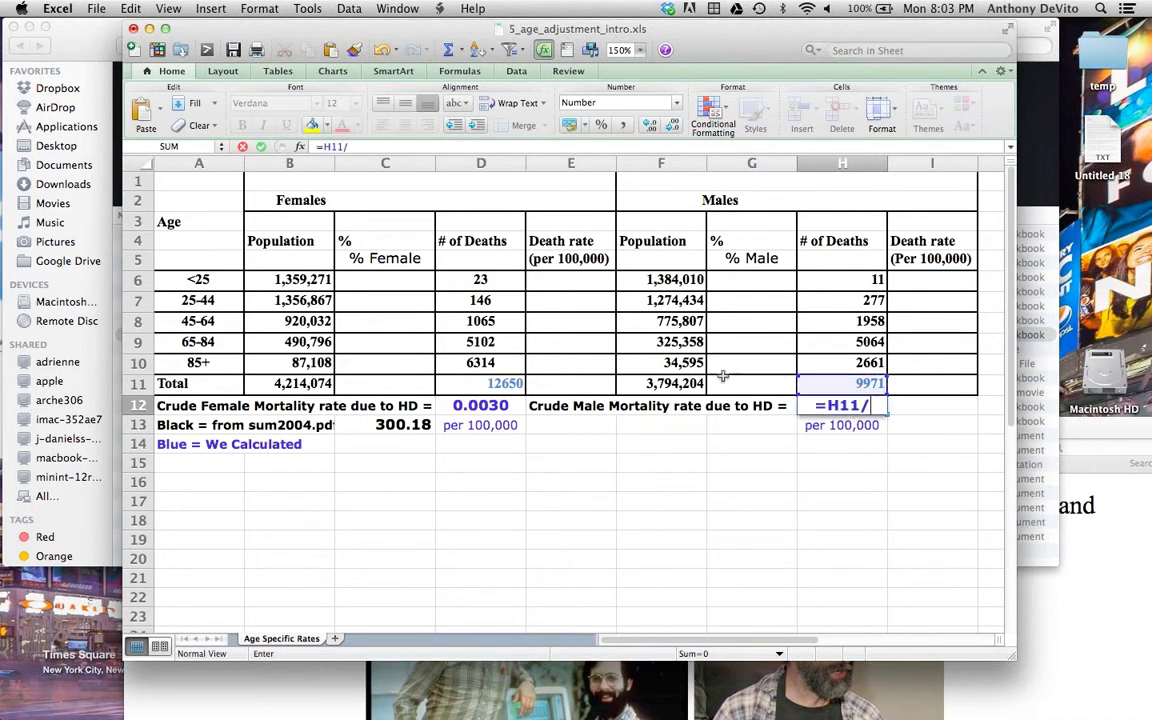
pyautogui.click(688, 388)
pyautogui.press('Return')
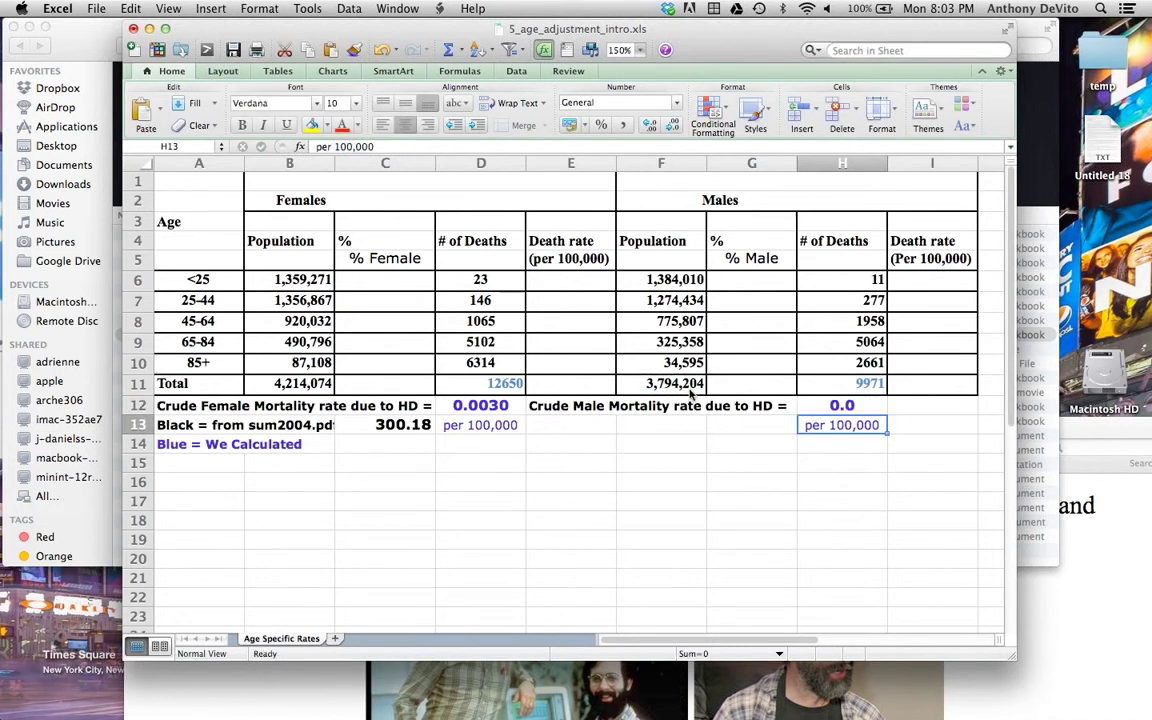
# - Enter the formula =H12*100000 in G13 to express the crude male mortality rate per 100,000
pyautogui.click(767, 430)
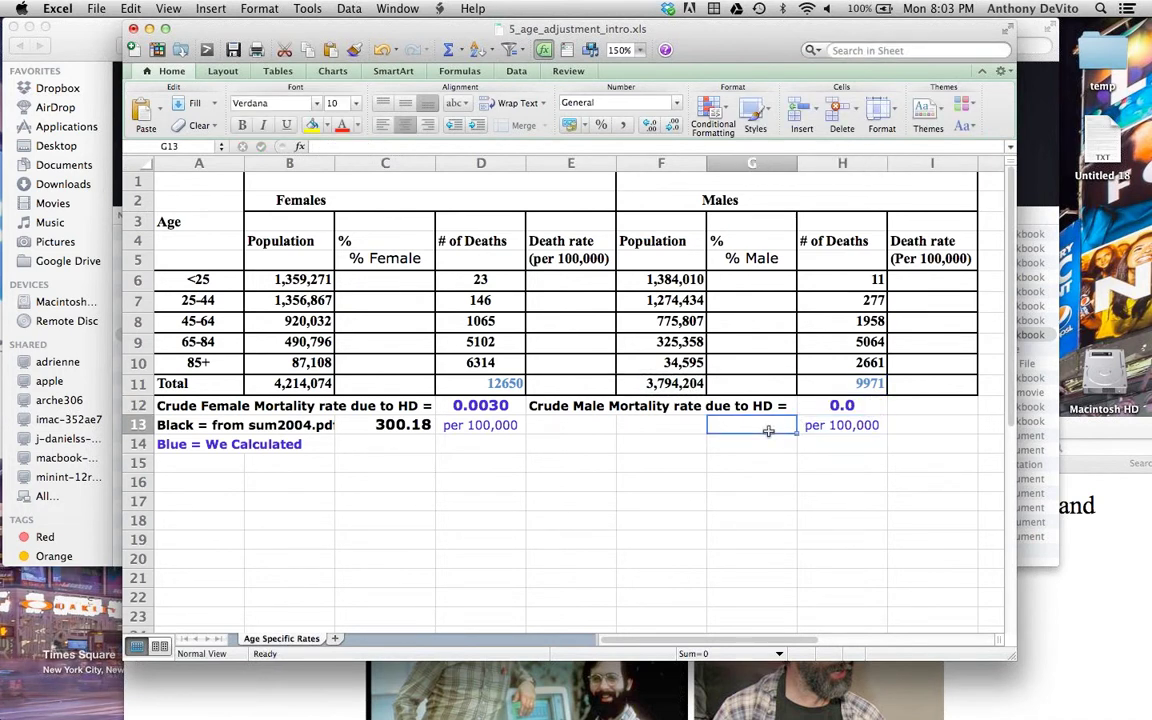
pyautogui.write('=')
pyautogui.click(826, 408)
pyautogui.write('*')
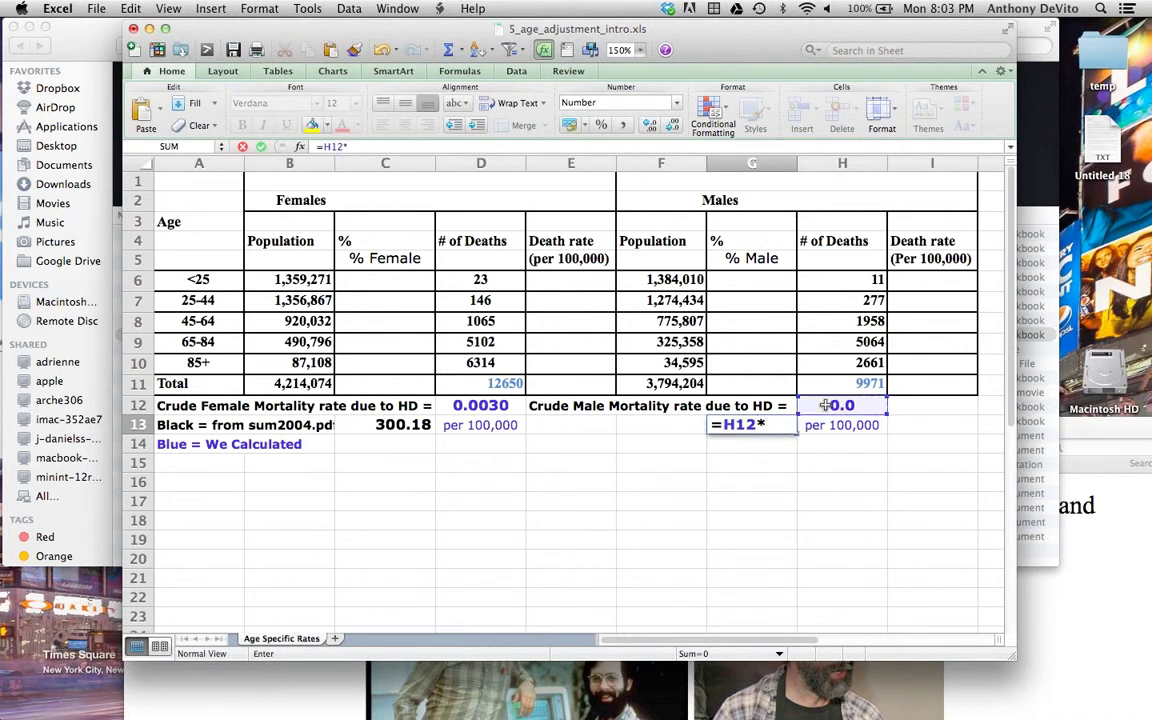
pyautogui.write('100000')
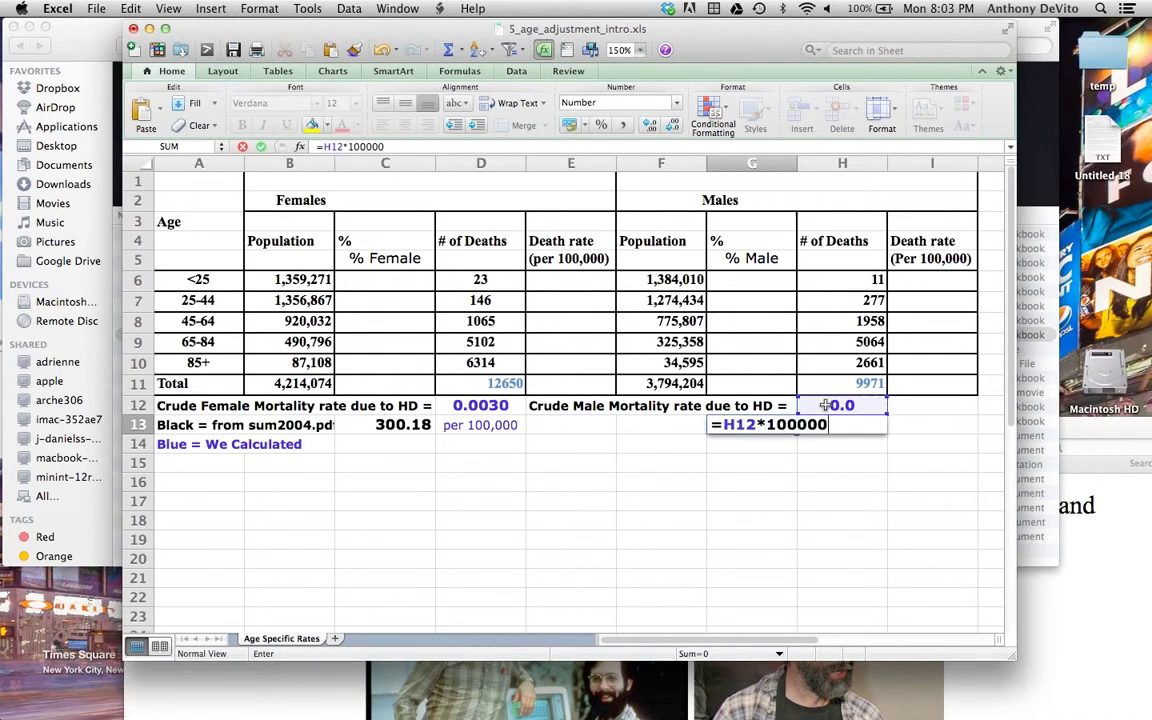
pyautogui.press('Return')
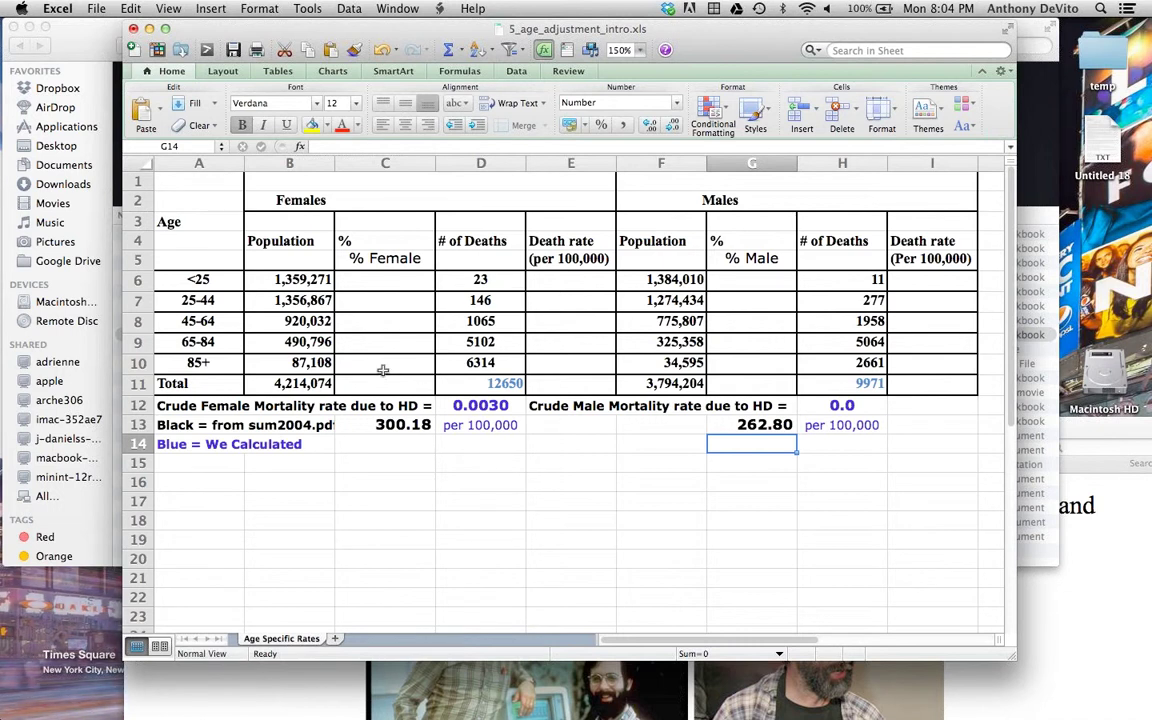
# - Compare the female and male populations aged 85+, the two crude rates per 100,000, and the population figures across all age groups
pyautogui.click(201, 363)
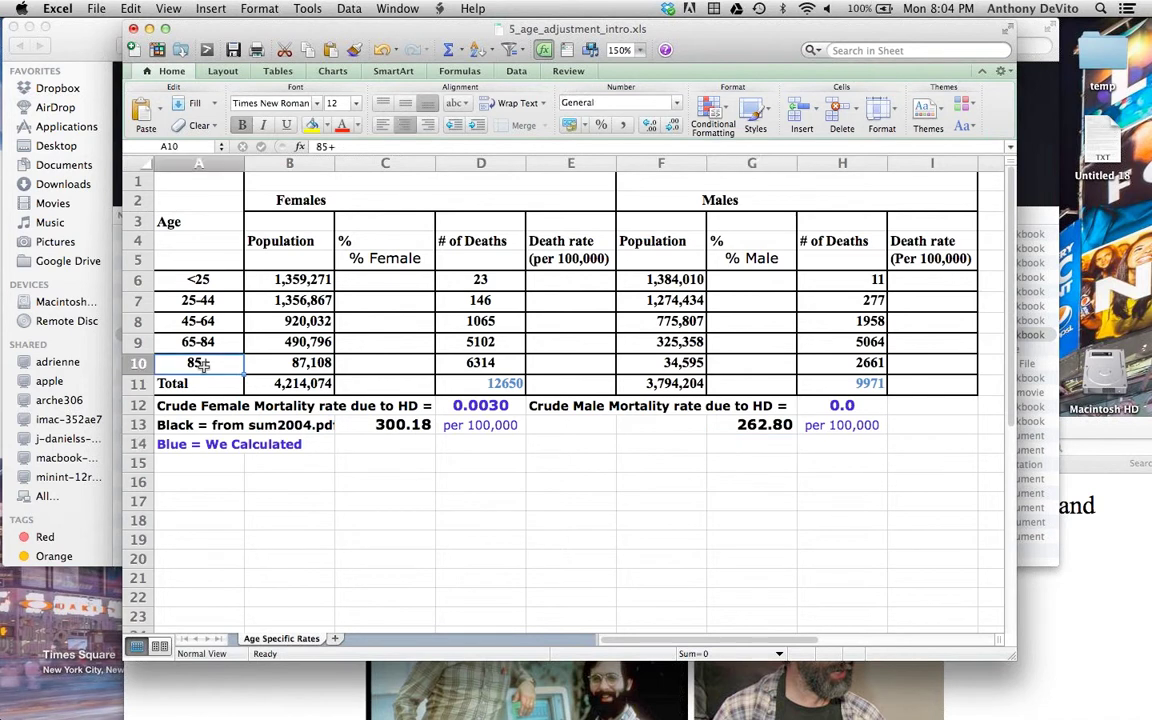
pyautogui.click(311, 365)
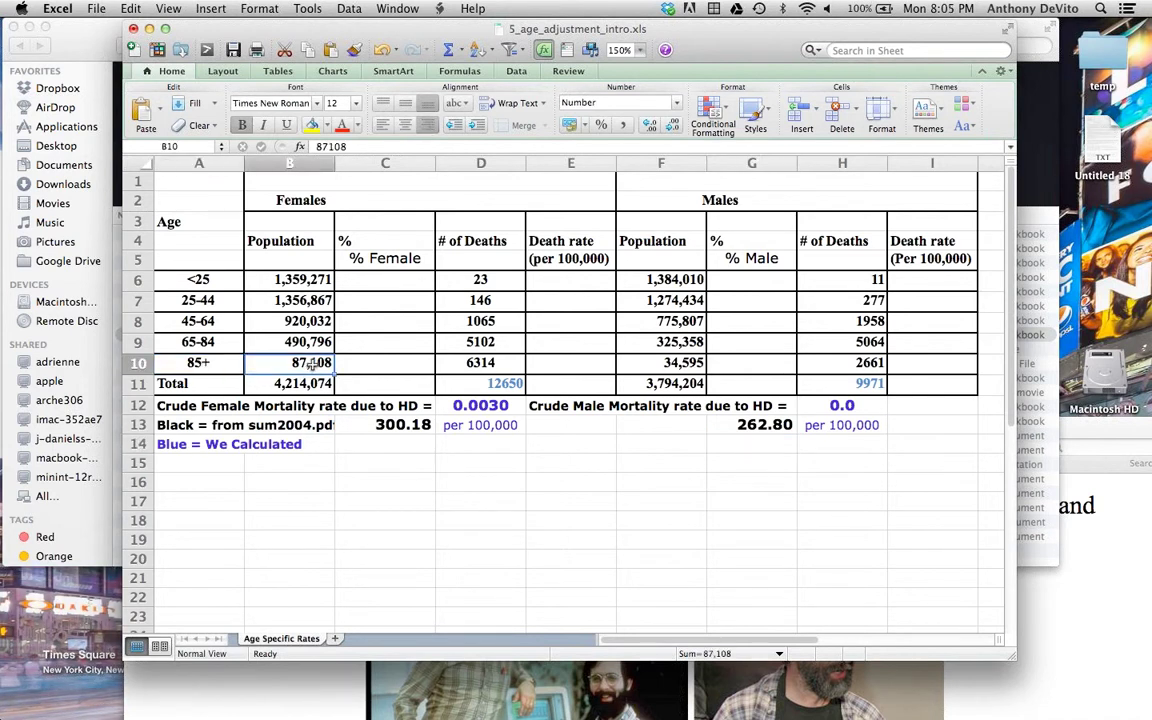
pyautogui.click(678, 364)
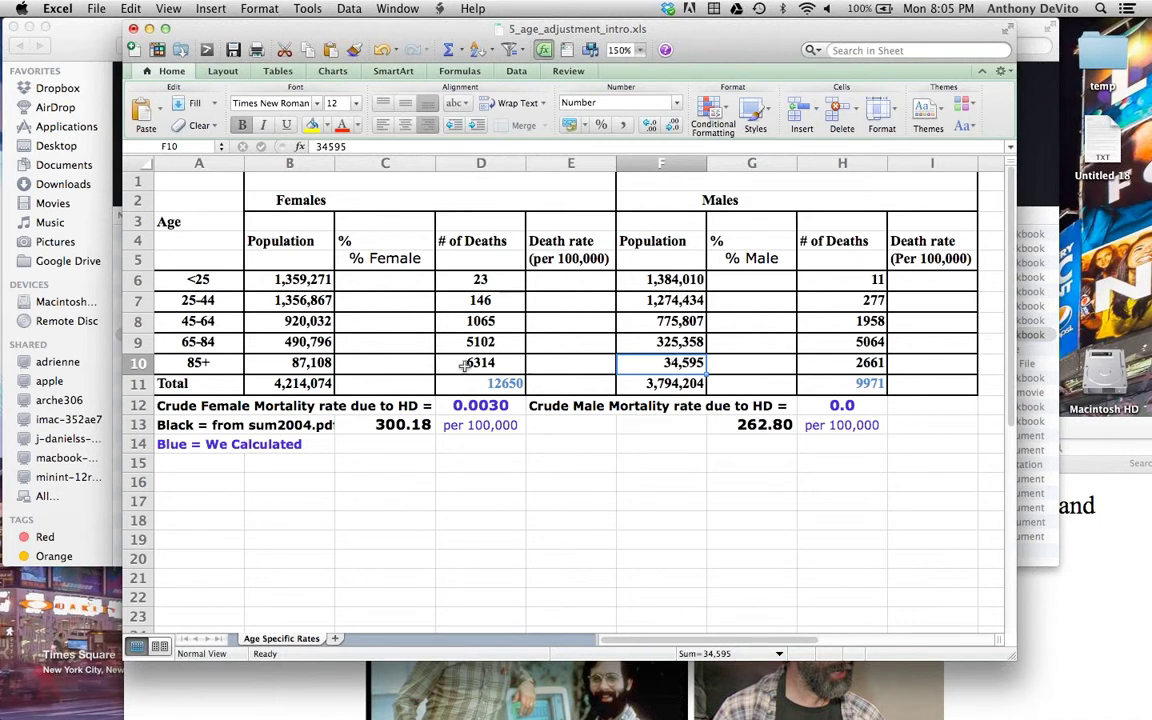
pyautogui.click(392, 424)
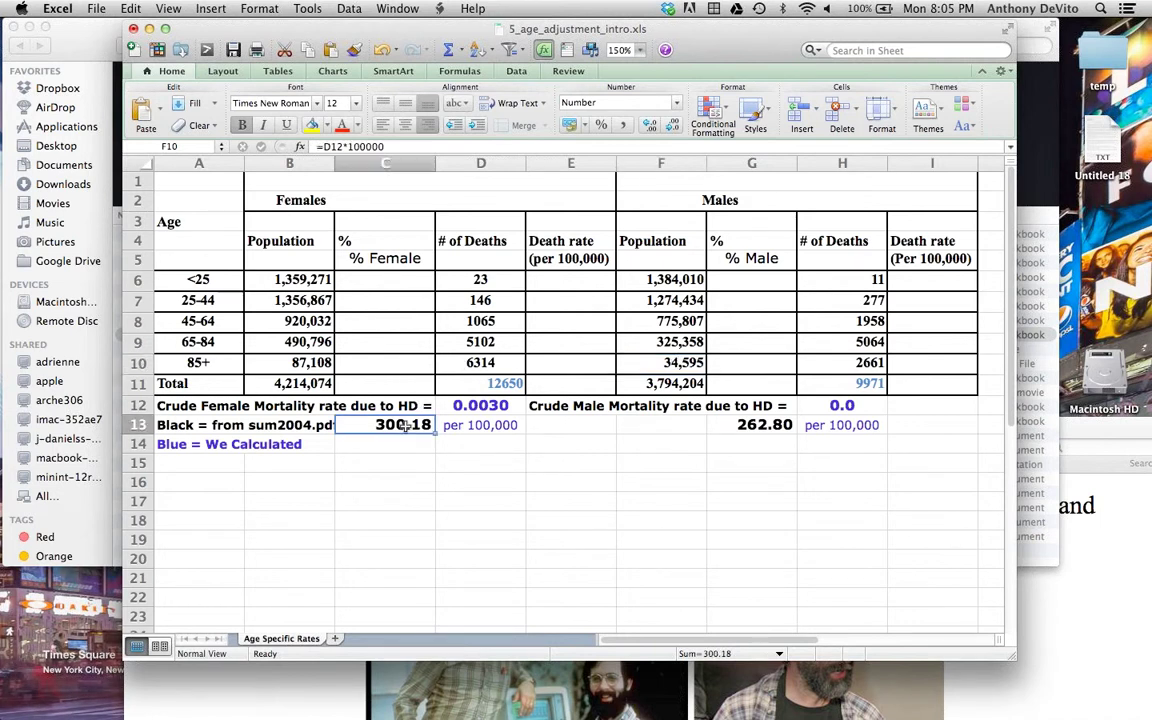
pyautogui.click(768, 427)
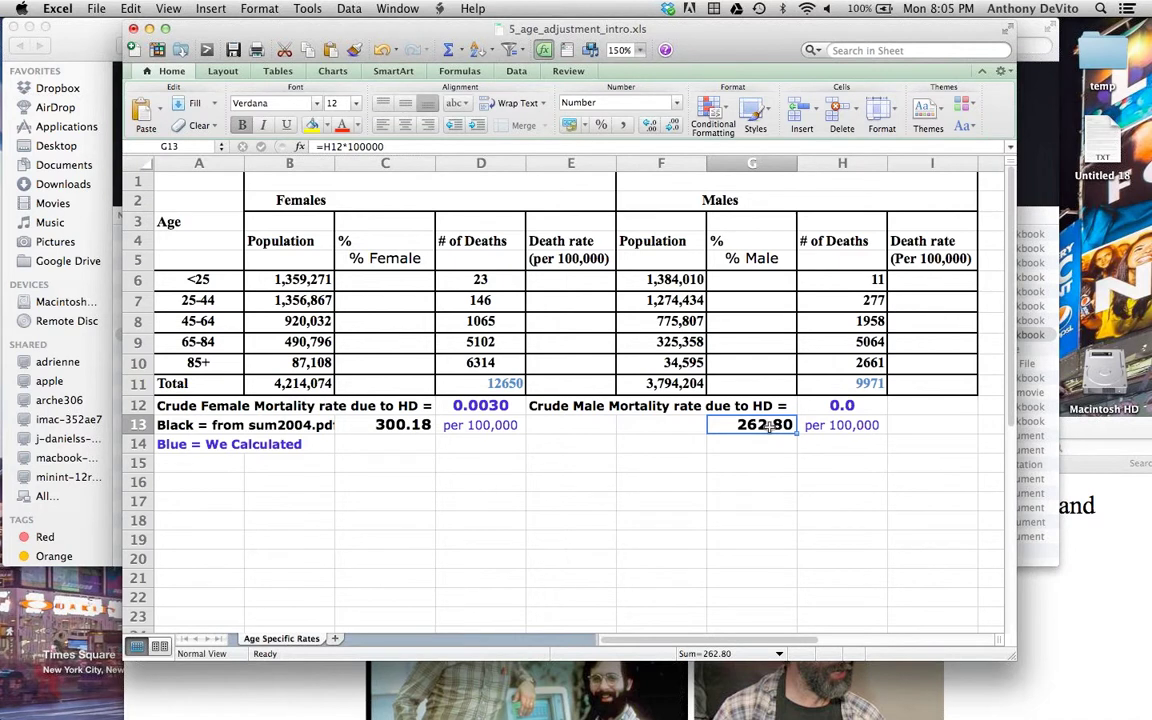
pyautogui.click(676, 280)
pyautogui.moveTo(676, 280); pyautogui.dragTo(676, 362)
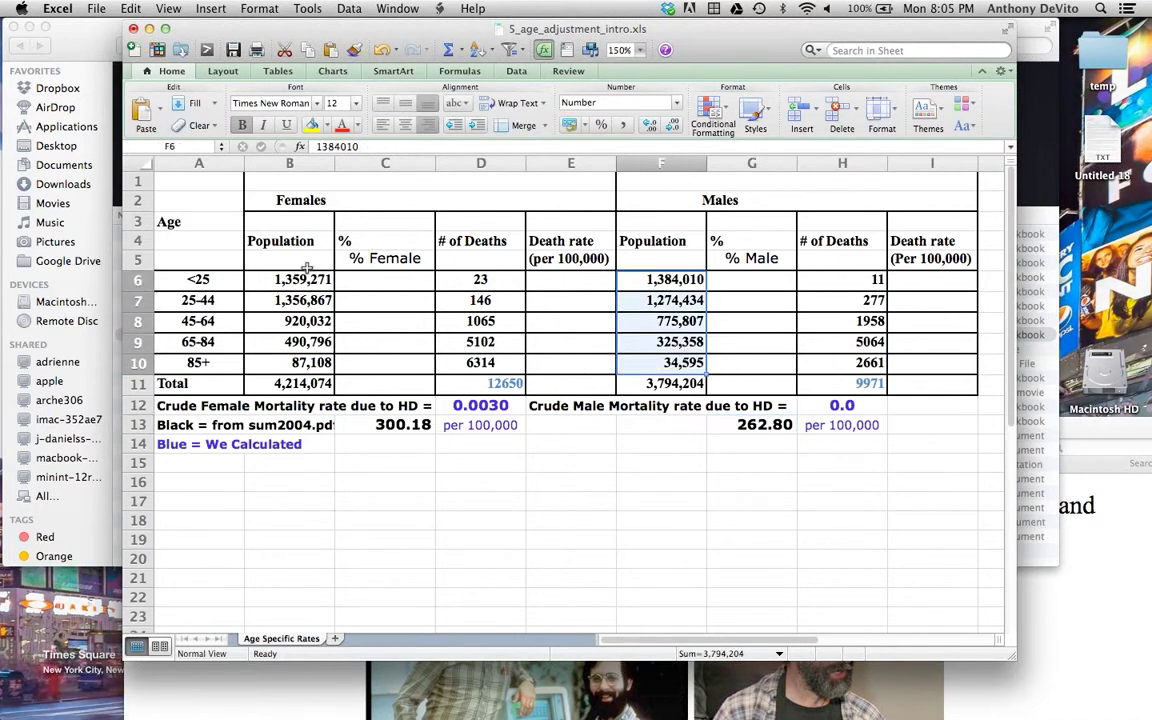
pyautogui.moveTo(305, 279); pyautogui.dragTo(303, 383)
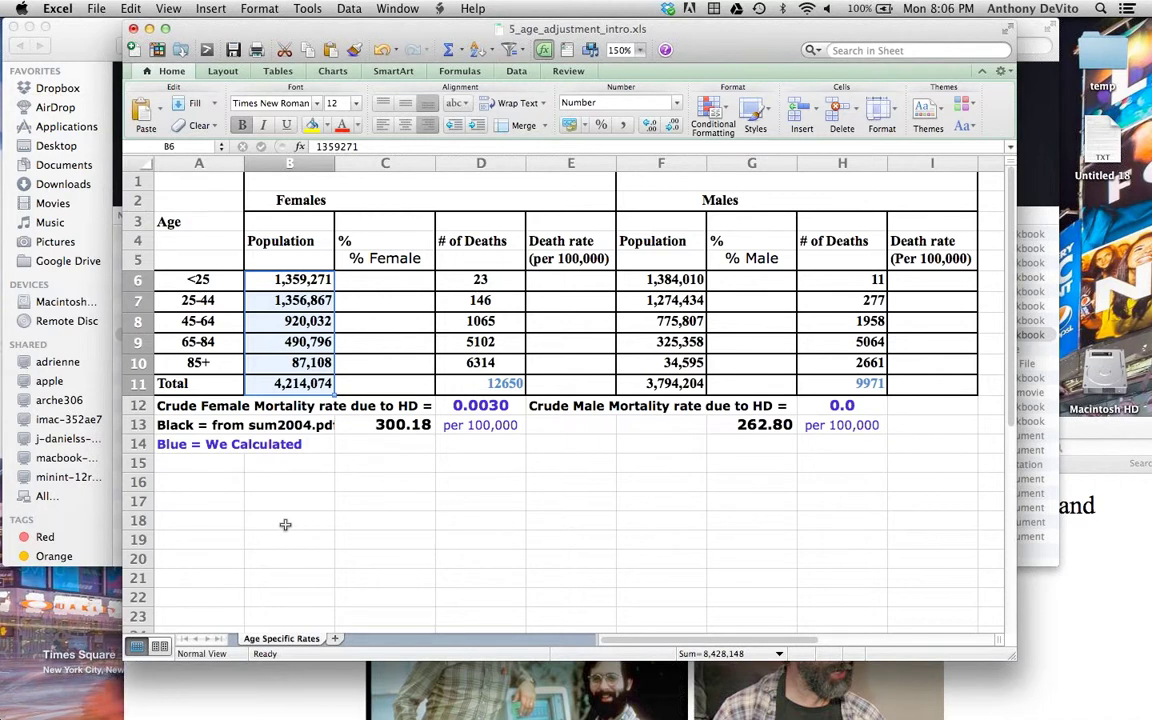
# - Close 5_age_adjustment_intro.xls without saving the changes
pyautogui.click(345, 497)
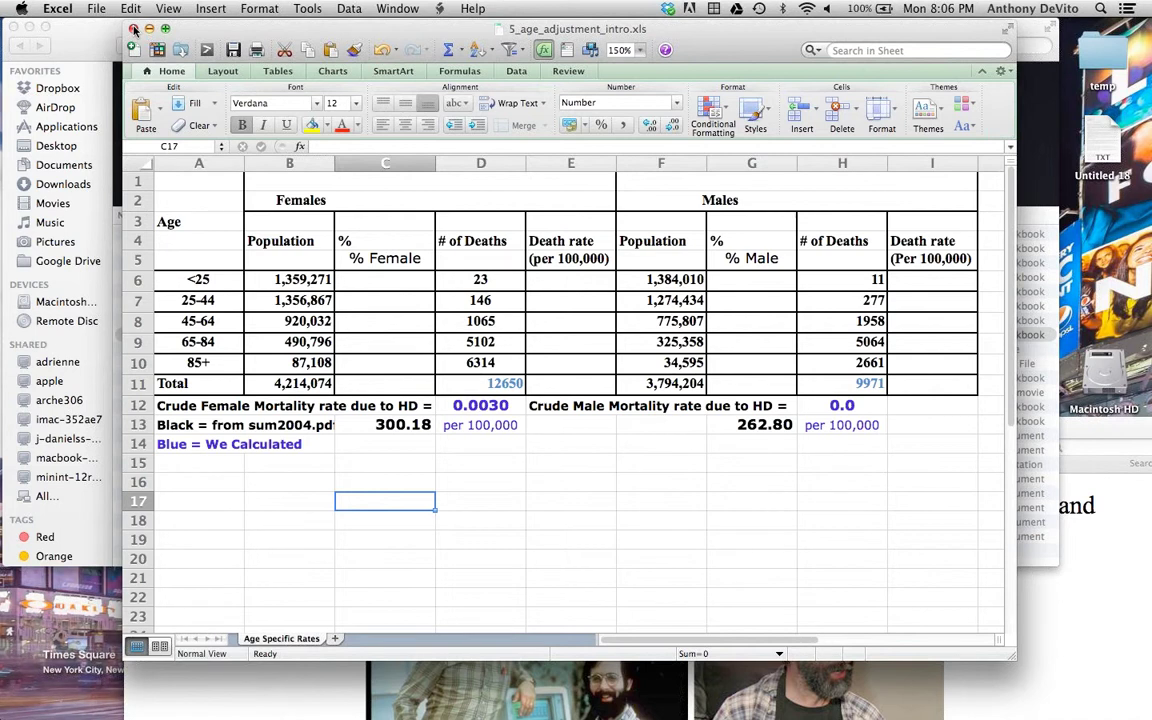
pyautogui.click(408, 463)
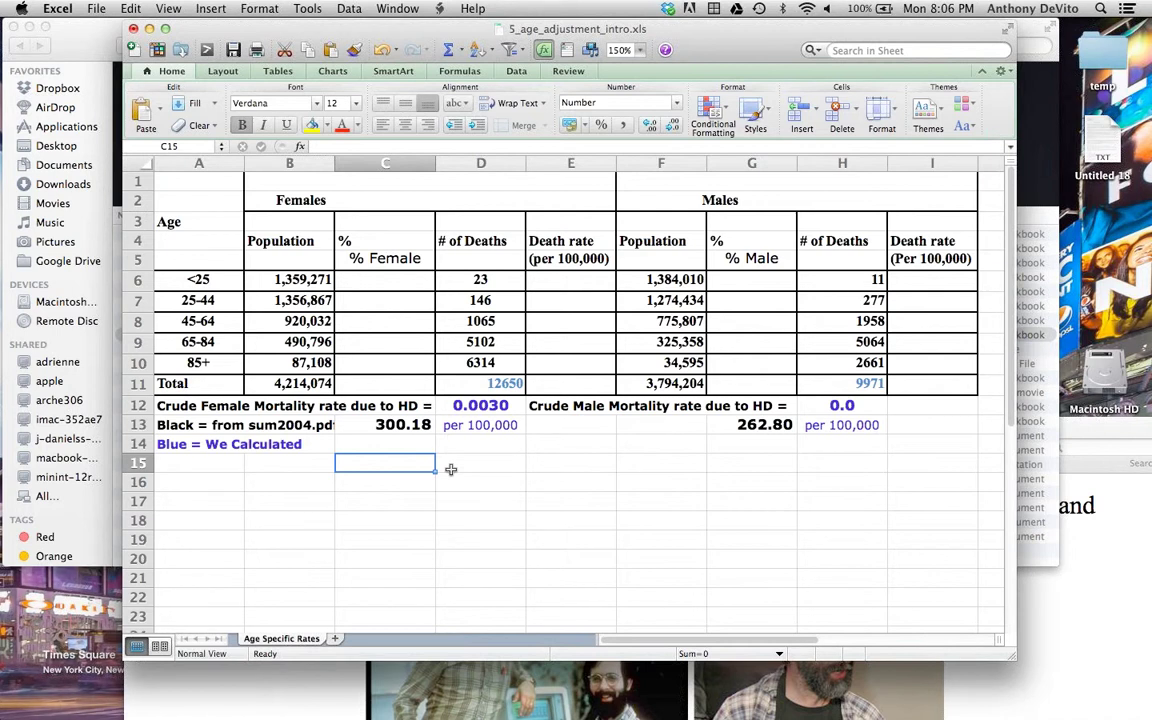
pyautogui.click(133, 28)
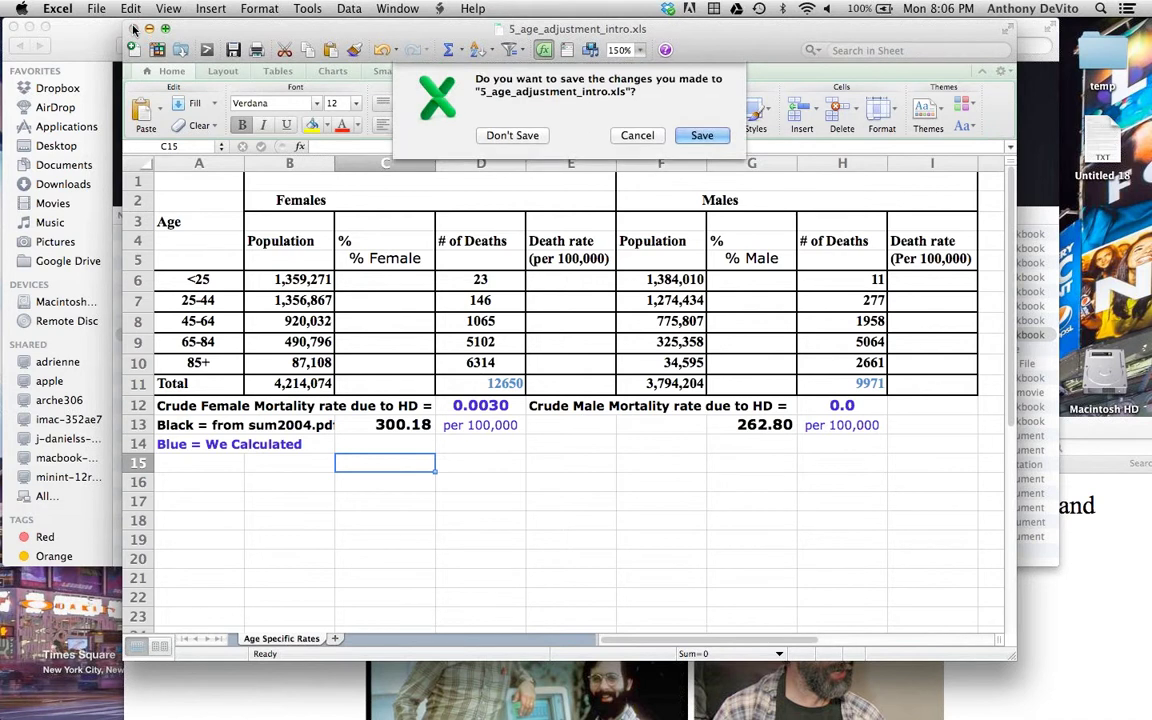
pyautogui.click(500, 136)
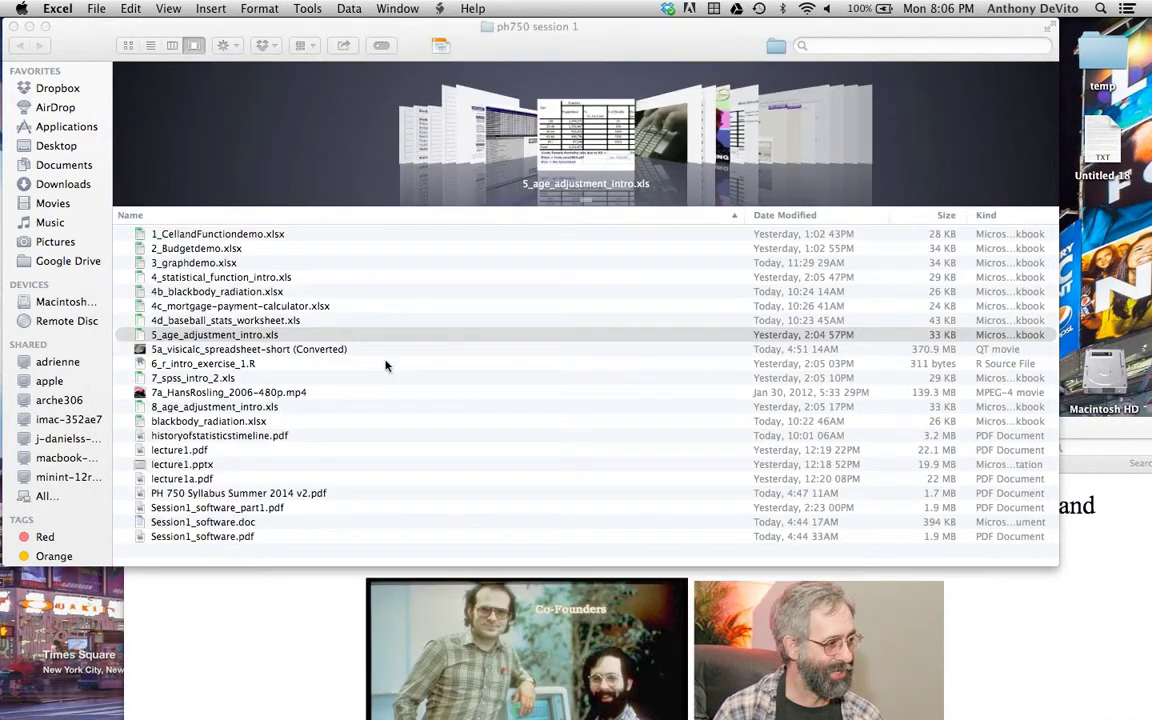
# - Switch to Finder and preview the 5a_visicalc_spreadsheet-short (Converted) movie in the ph750 session 1 folder
pyautogui.click(303, 349)
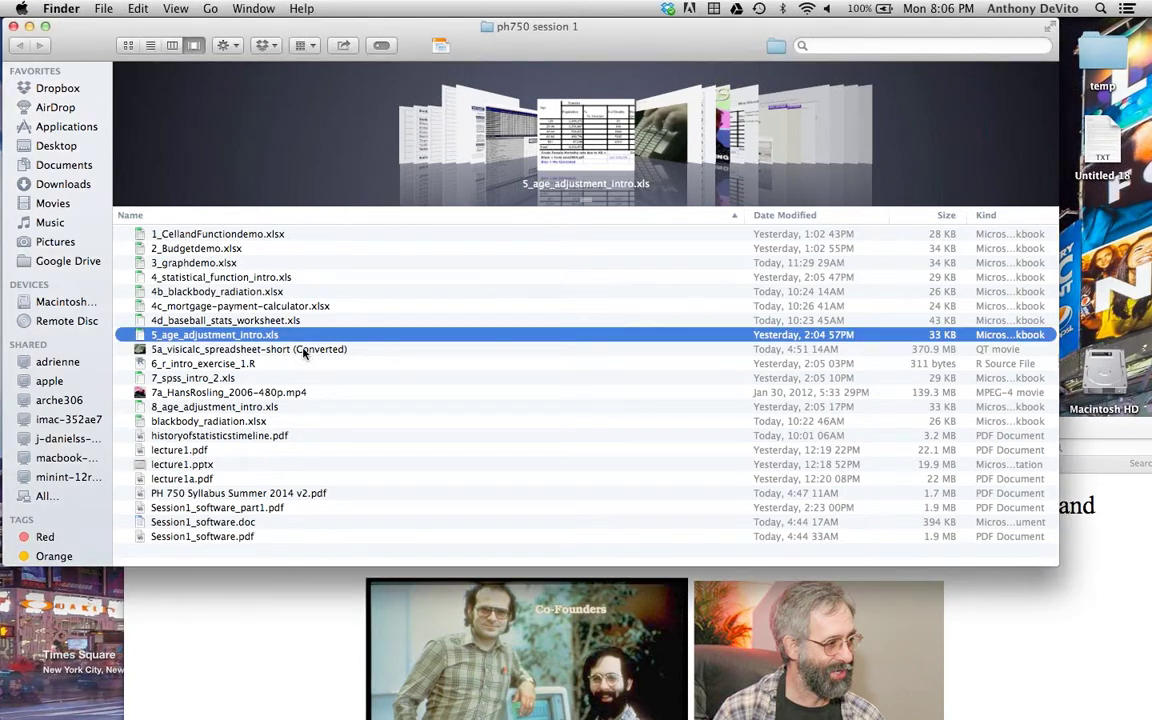
pyautogui.click(303, 350)
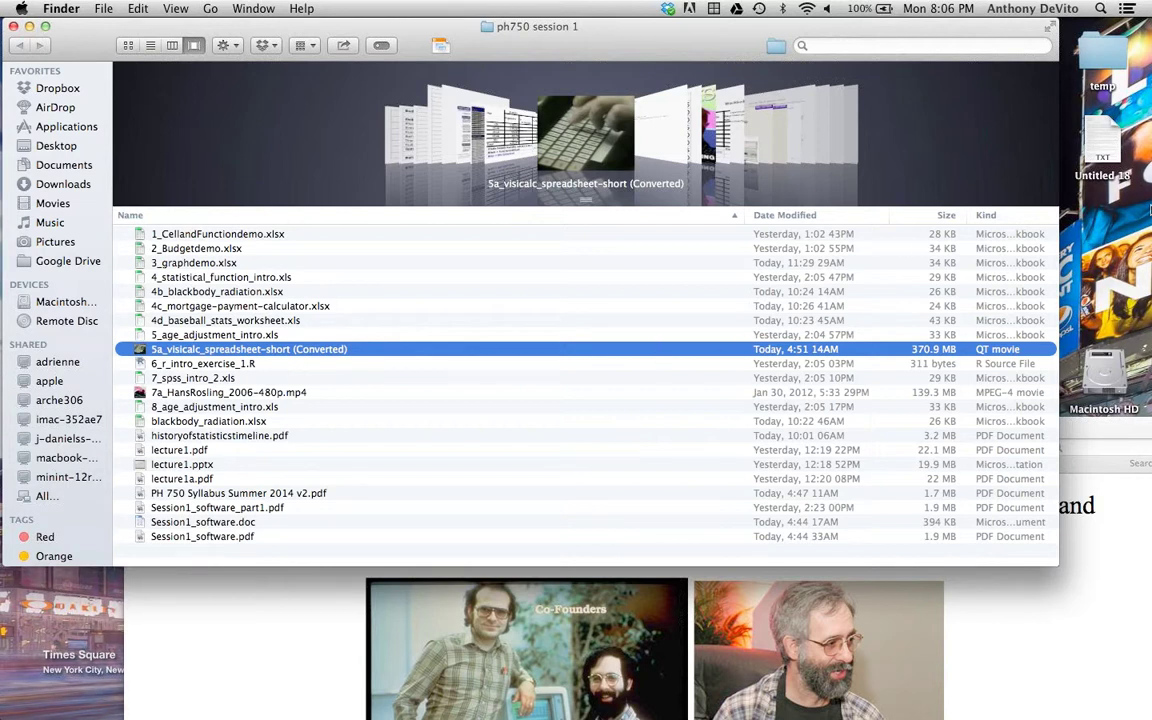
pyautogui.click(1138, 172)
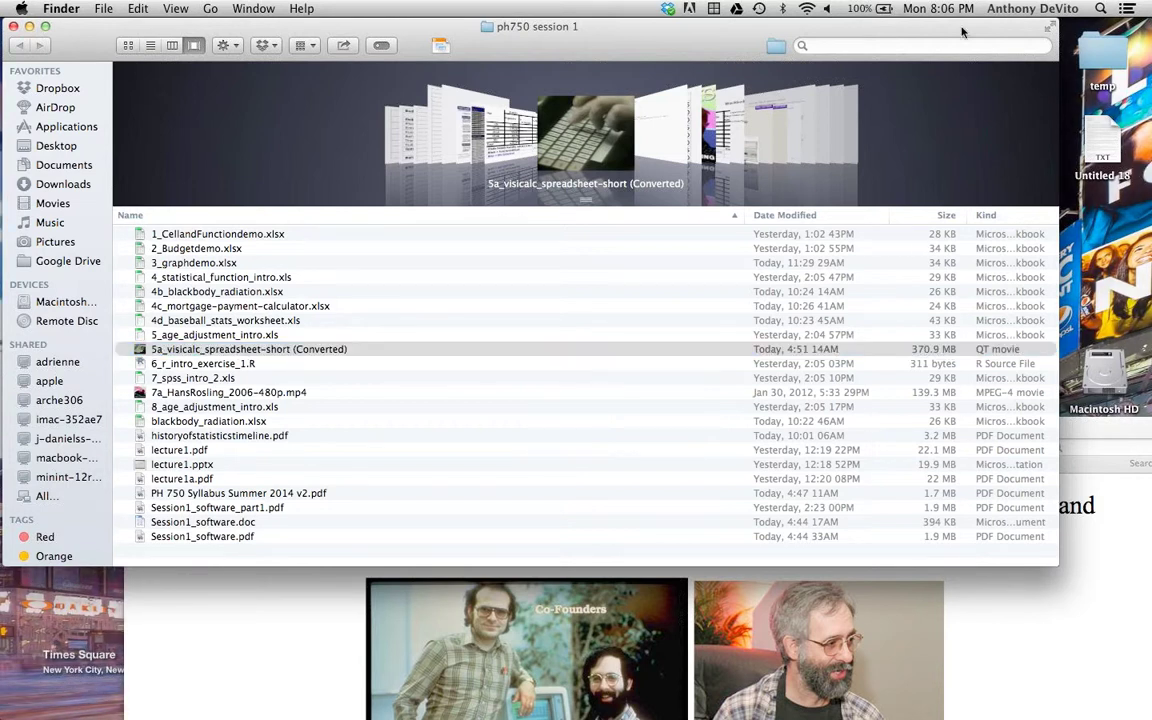